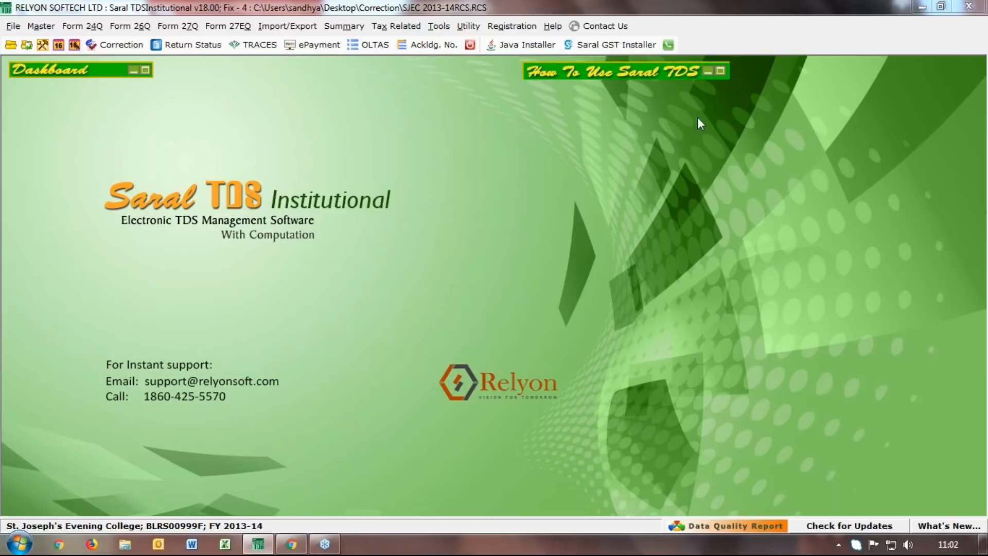
Open the quarterly statement status window past the PayPack prompt, then close it
click(185, 46)
click(596, 302)
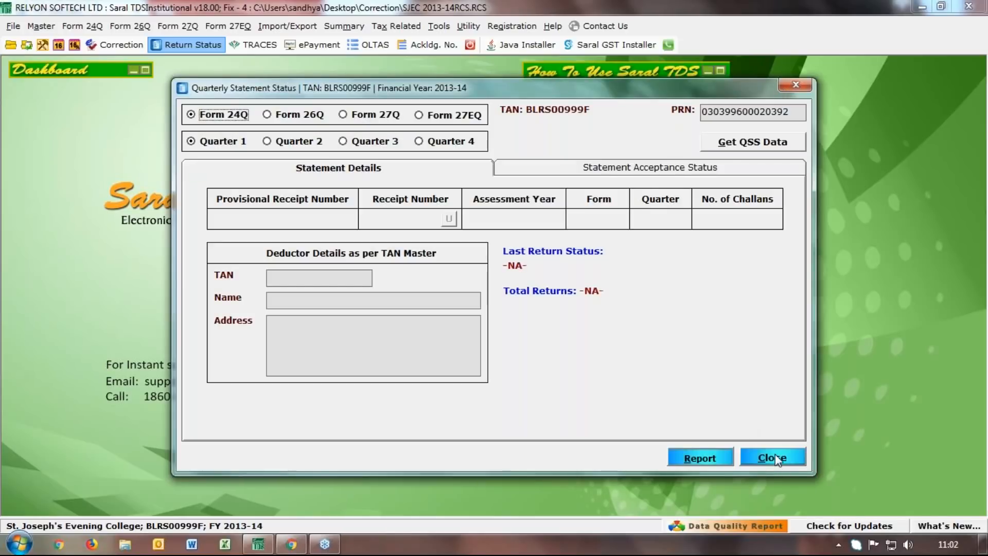
click(772, 458)
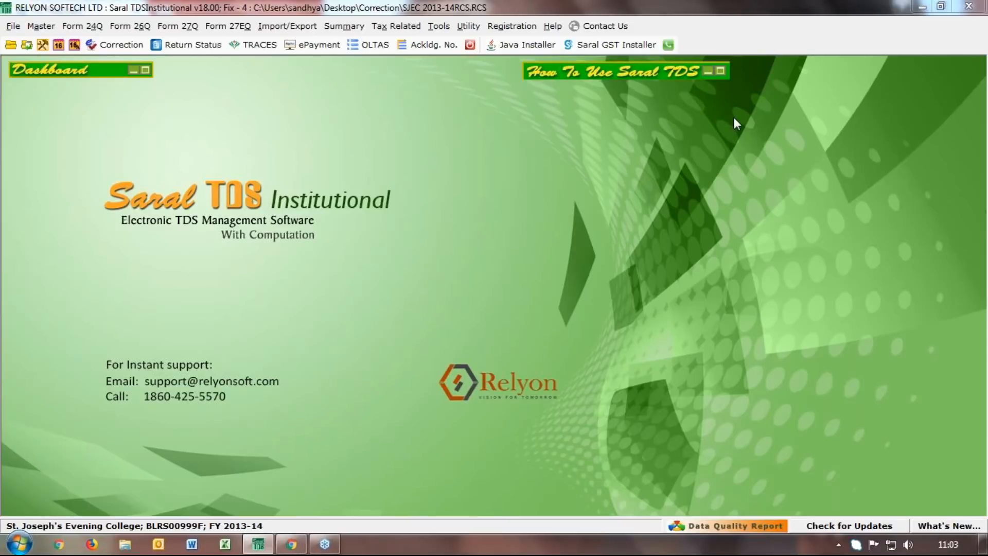
Check the Form 26Q Quarter 2 and Quarter 3 acceptance statuses, then close and start the TRACES connection
click(186, 46)
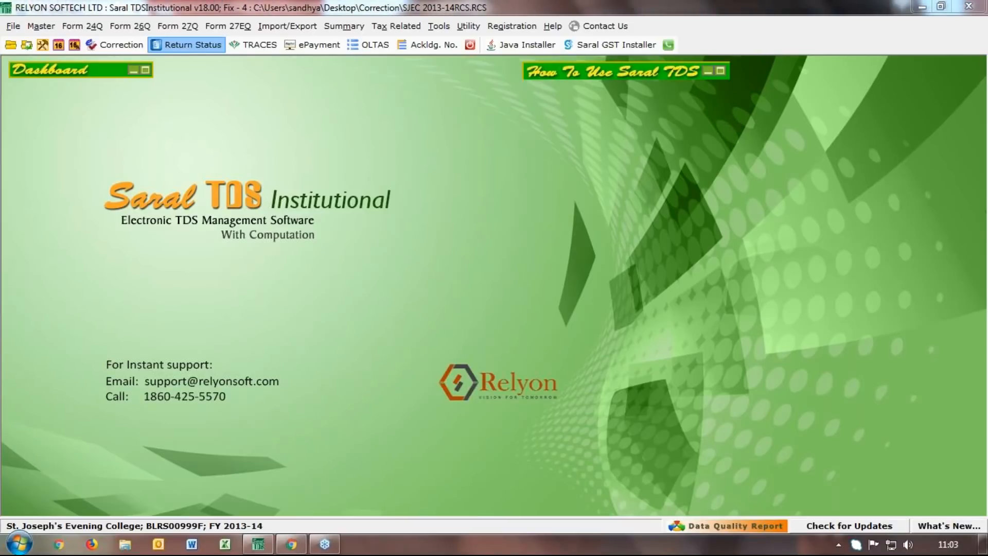
click(597, 304)
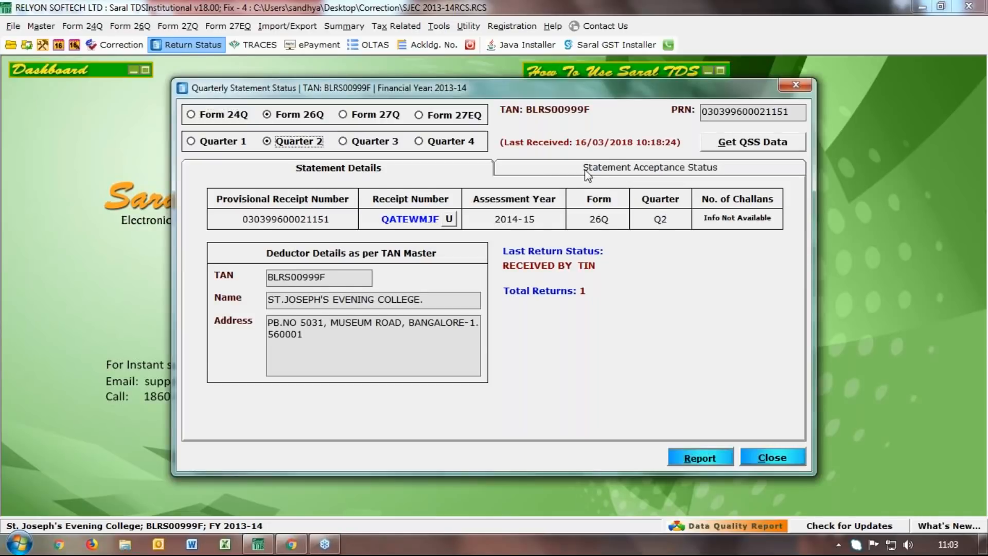
click(615, 169)
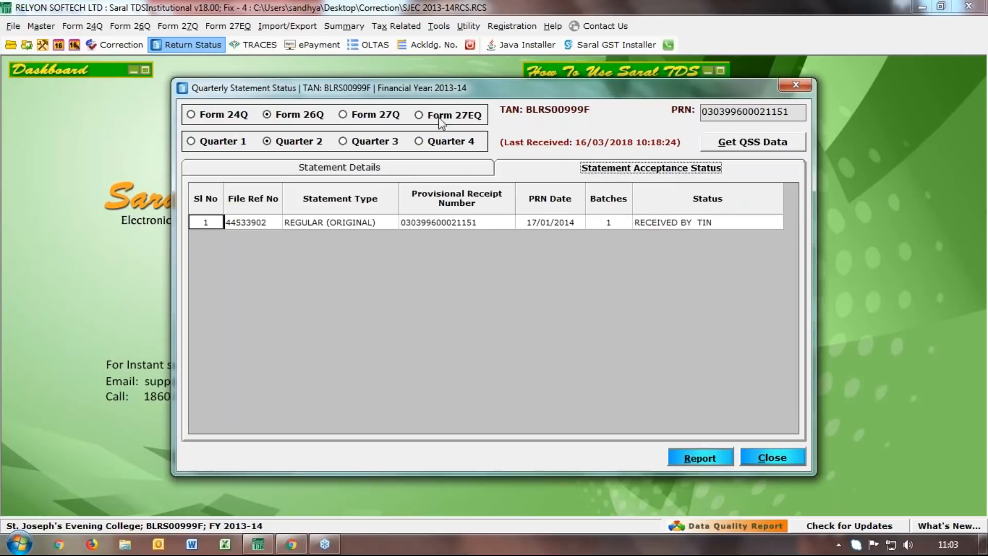
click(368, 144)
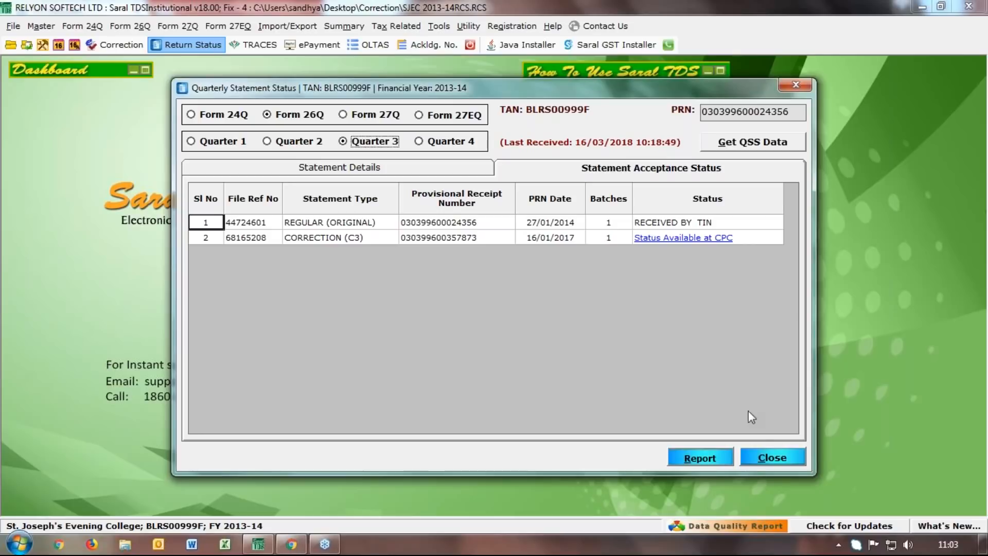
click(760, 459)
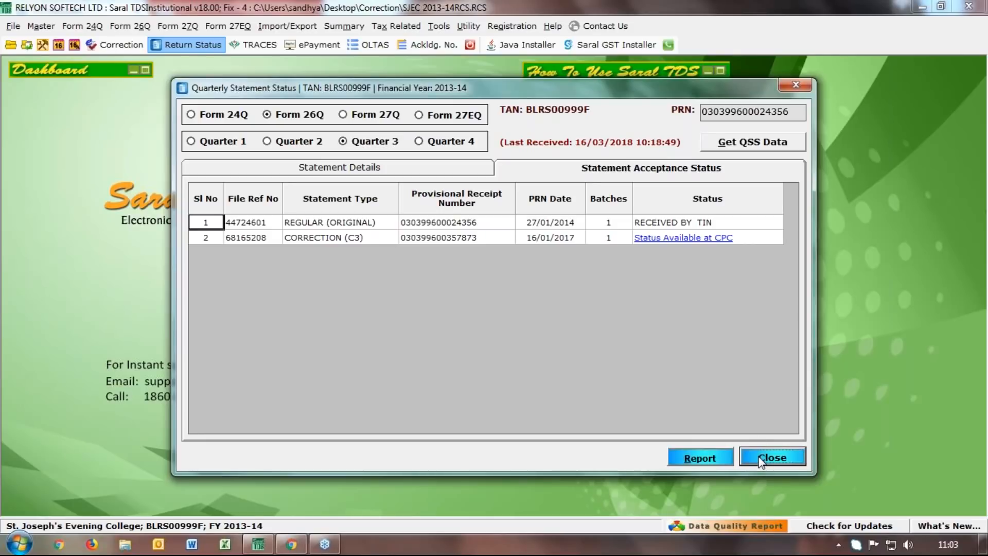
click(253, 45)
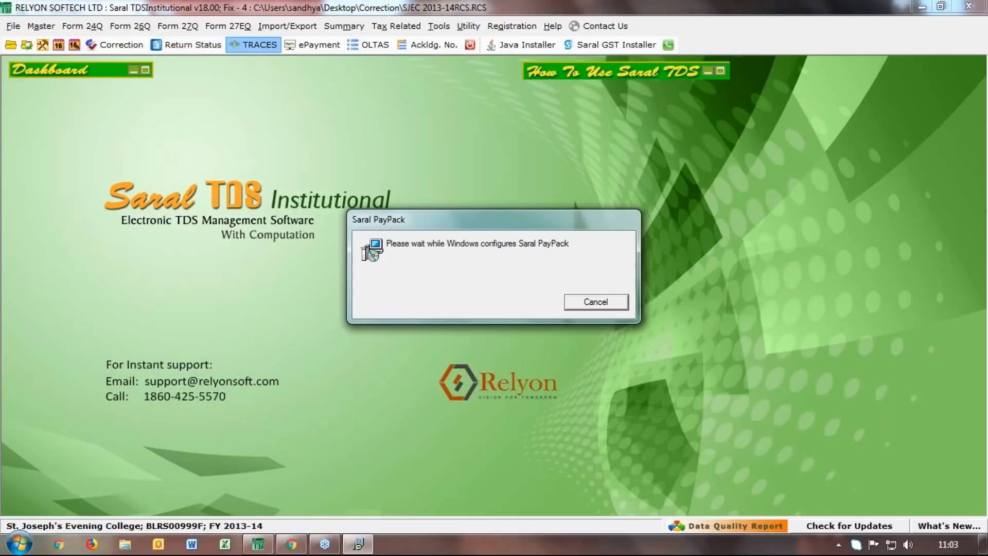
Request a TRACES Dashboard login and confirm staying logged in
click(595, 302)
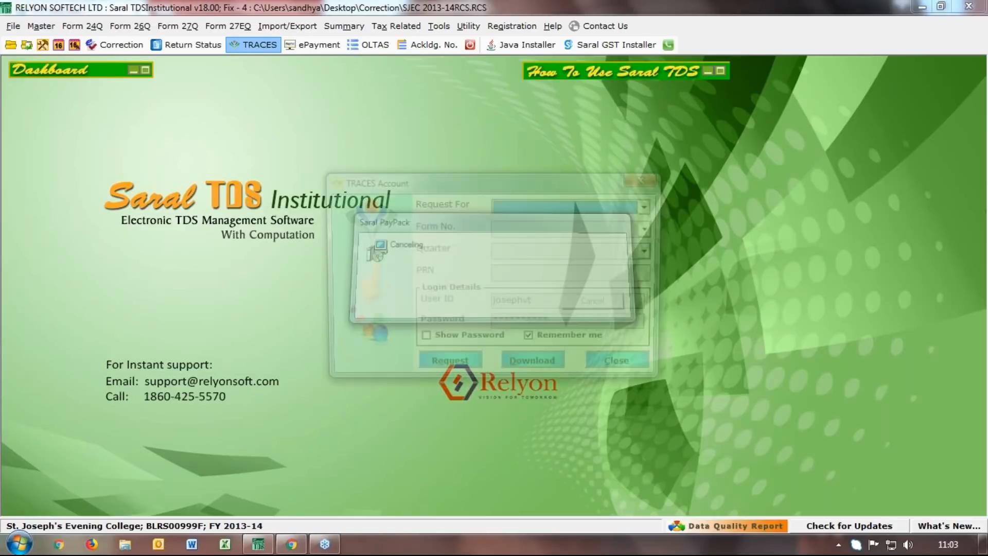
click(647, 206)
click(648, 302)
click(649, 302)
click(617, 300)
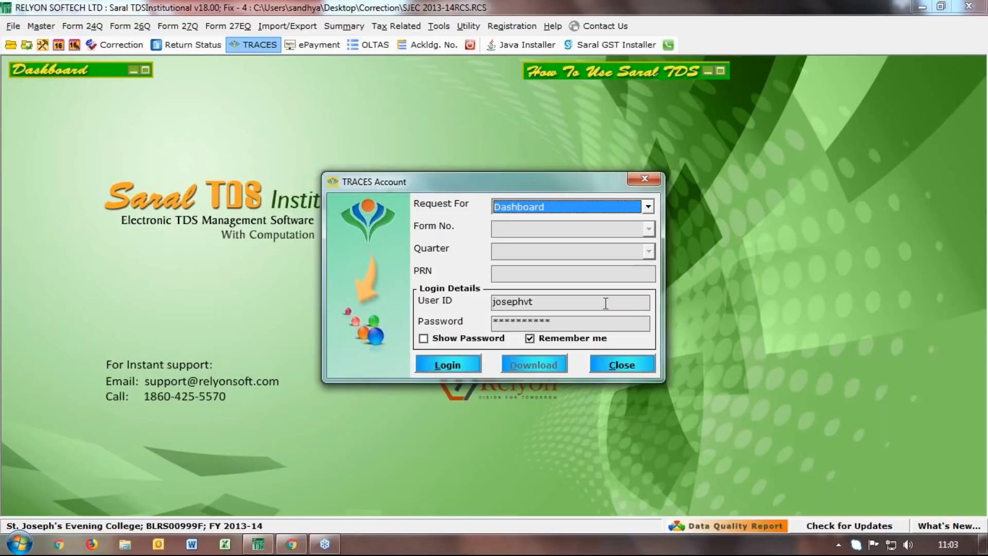
click(465, 368)
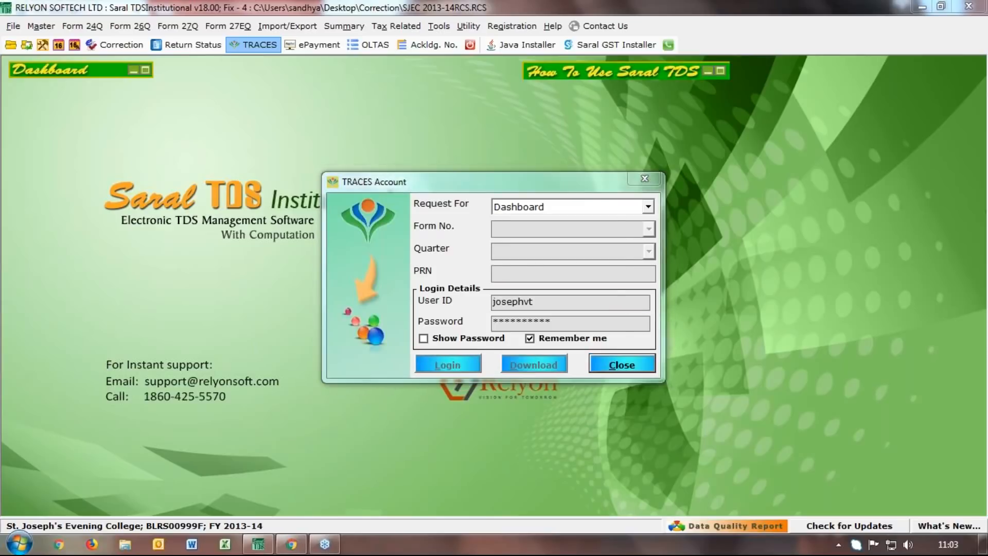
click(499, 324)
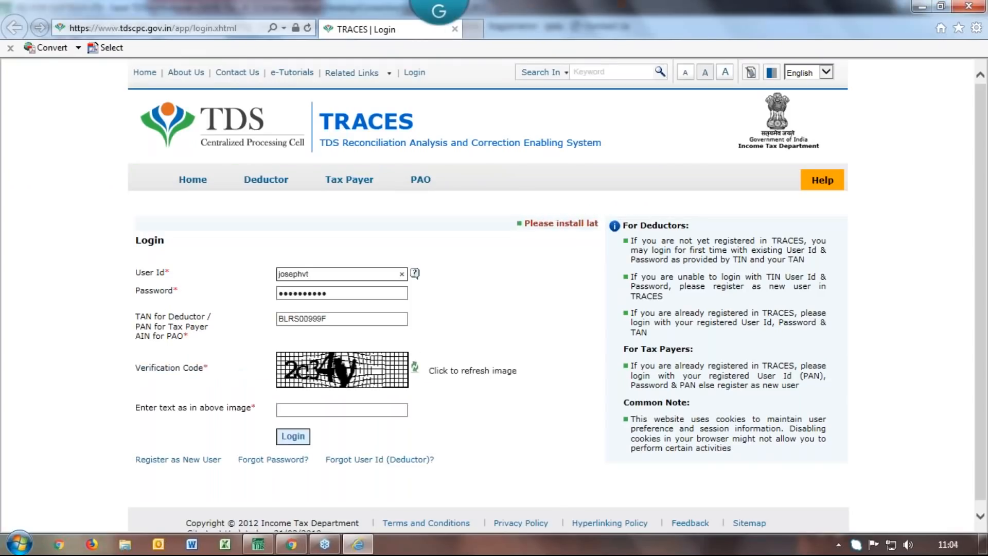
Enter the captcha verification code and log in to the TRACES deductor dashboard
click(397, 405)
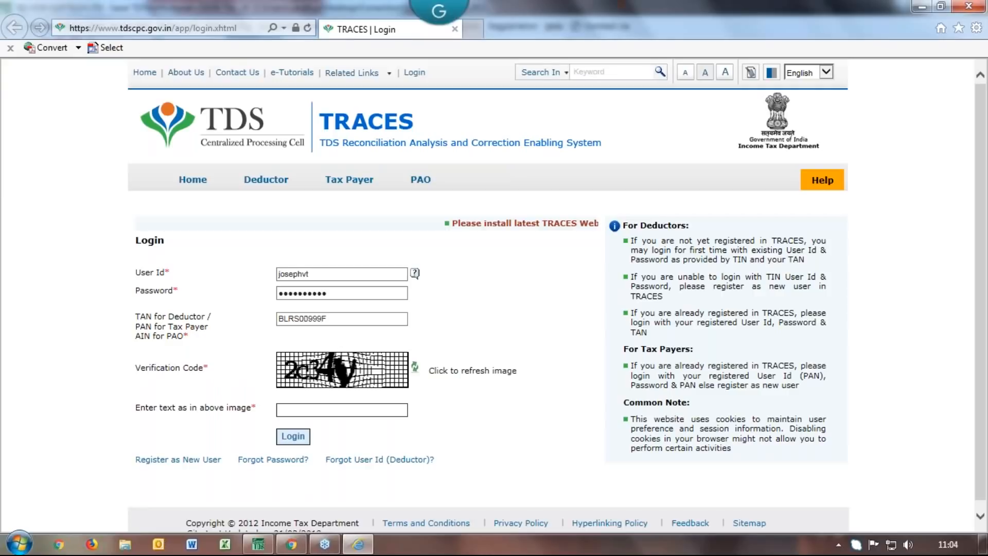
text(2c3)
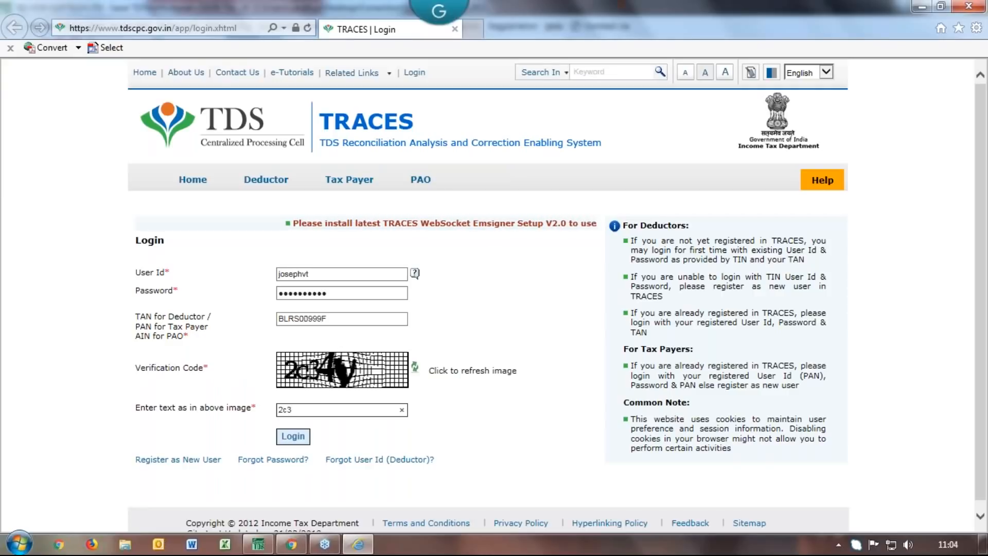
text(4y)
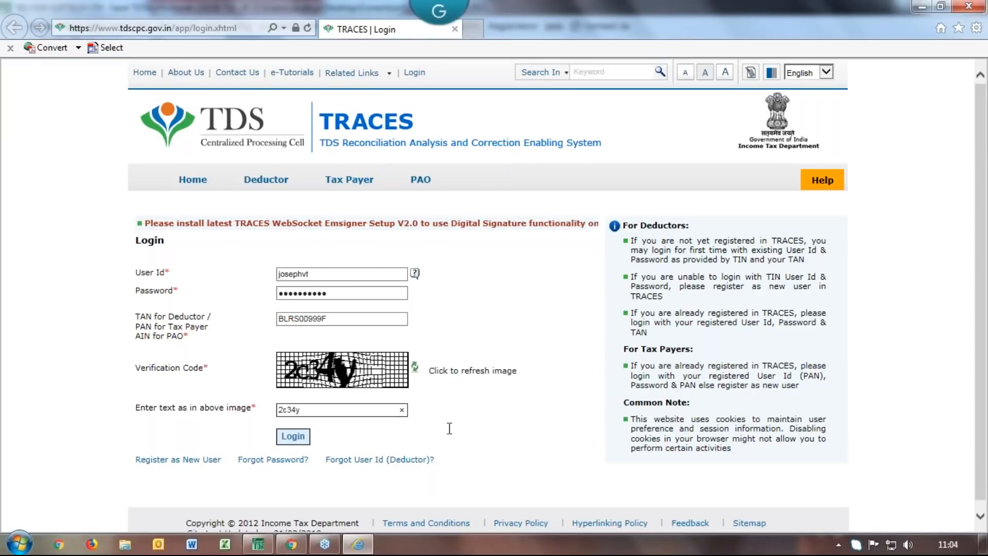
click(293, 443)
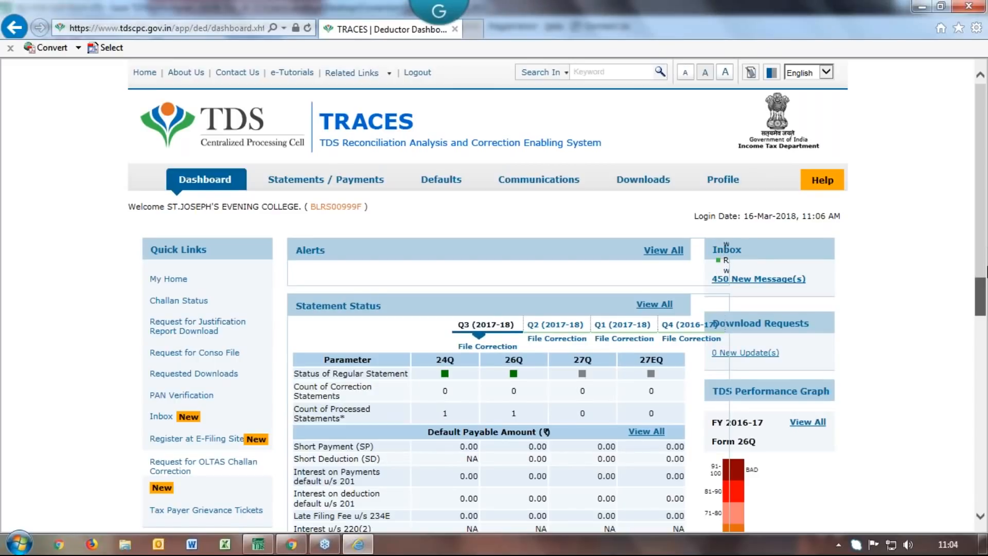
From the ₹350200.00 outstanding demand, open Prior Years and the FY 2013-14 default summary
scroll(984, 296, down, 1)
drag(984, 296, 967, 482)
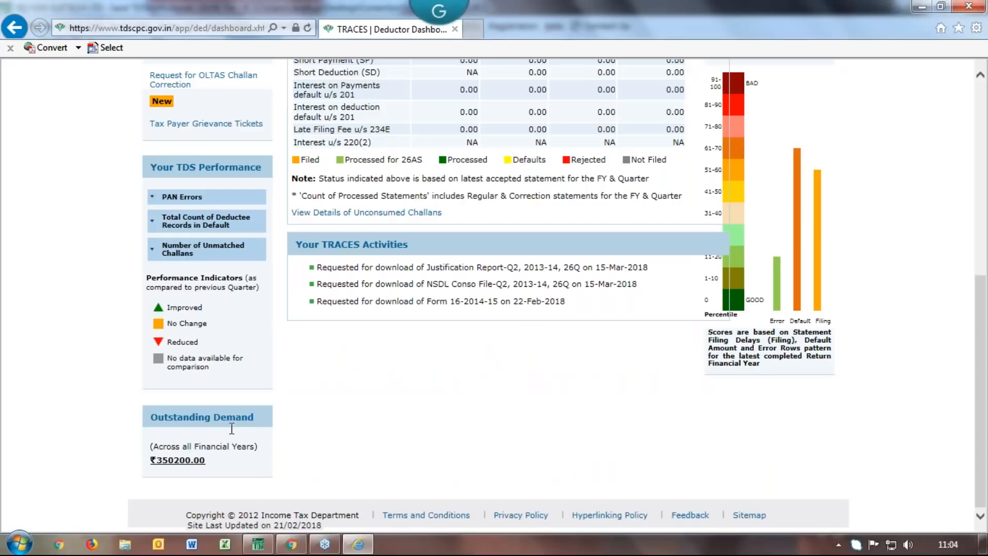
click(177, 460)
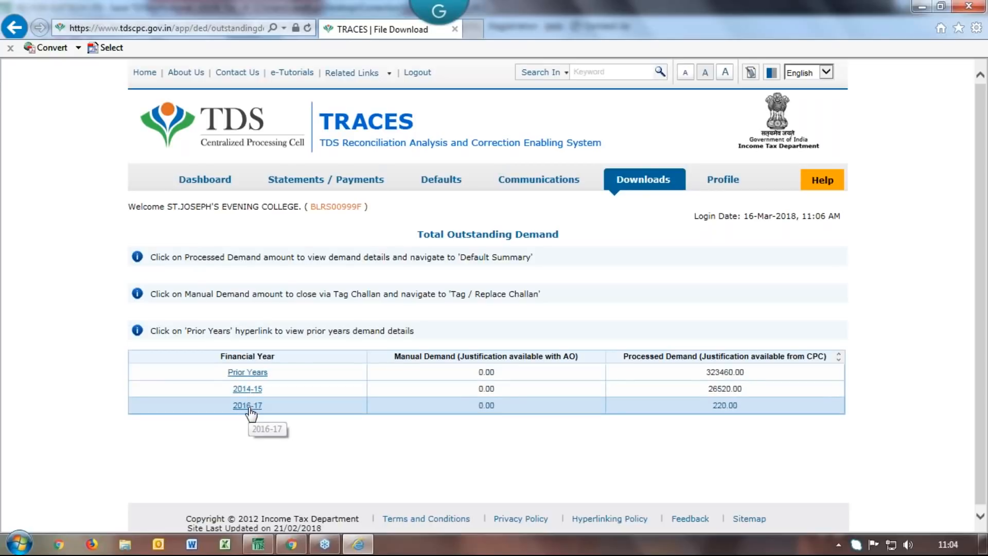
click(250, 374)
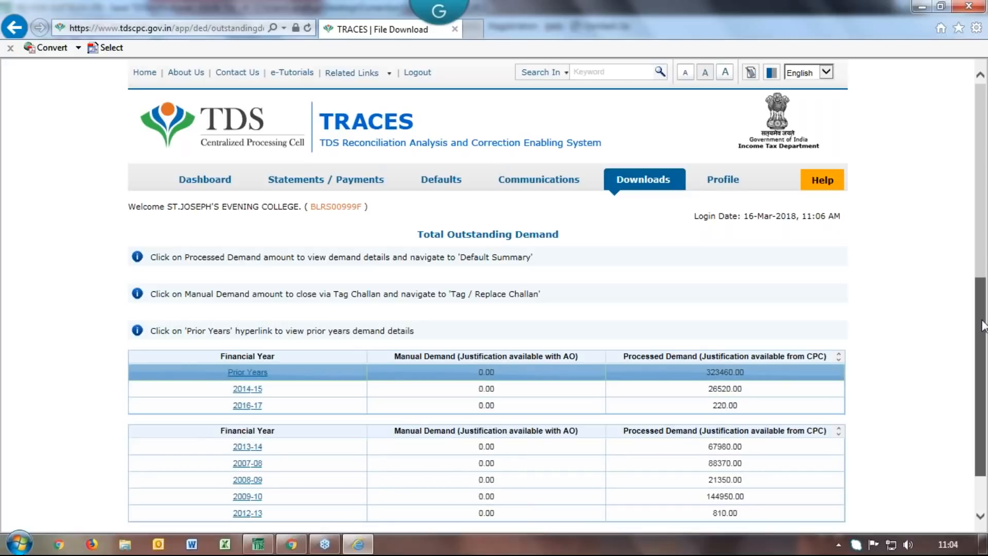
drag(983, 325, 983, 362)
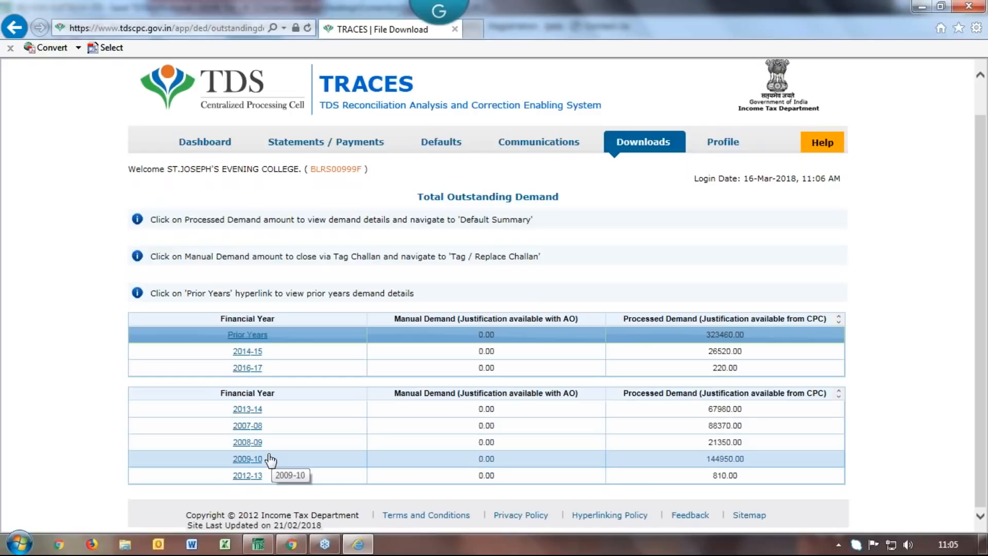
click(250, 410)
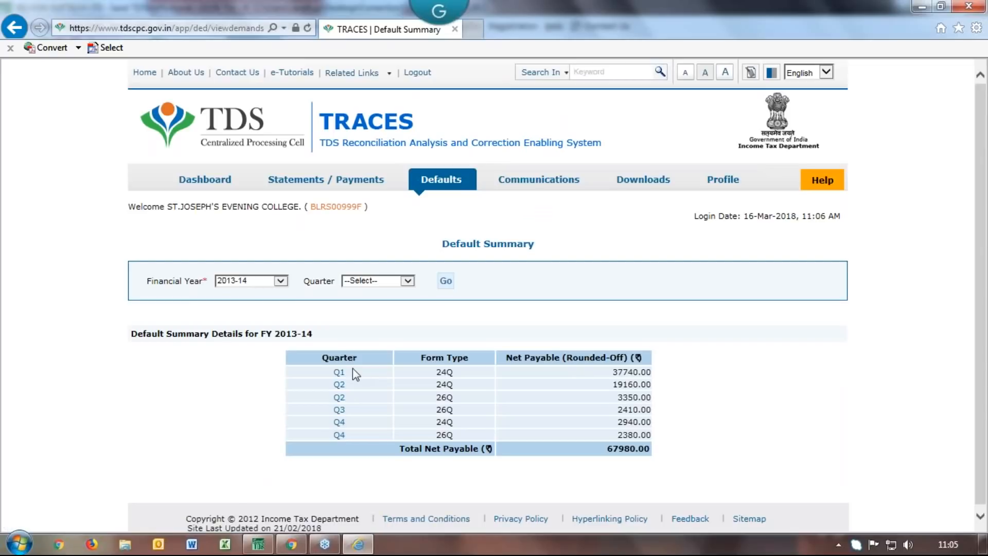
Review the Q2 Form 26Q late-filing default details, then log out of TRACES and close the browser
click(339, 399)
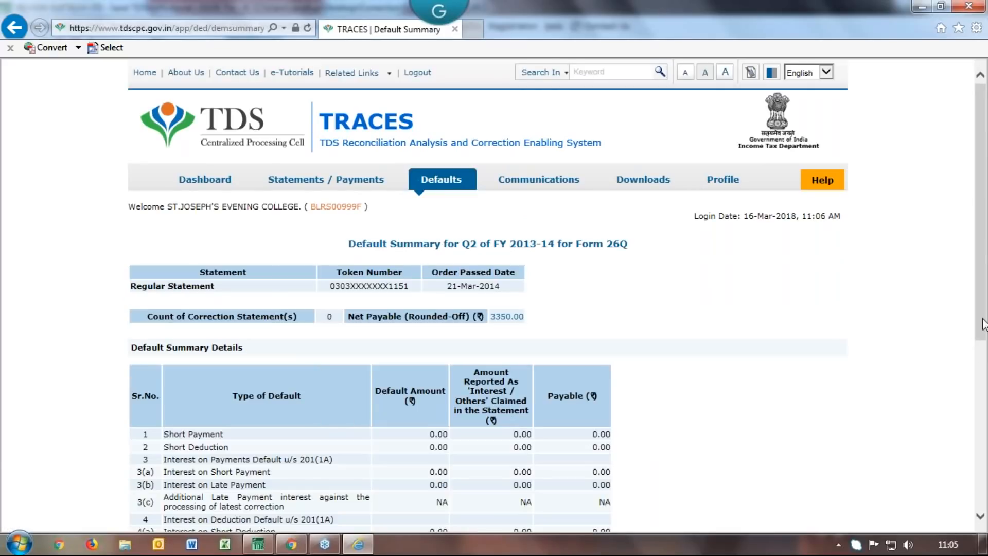
drag(982, 329, 977, 431)
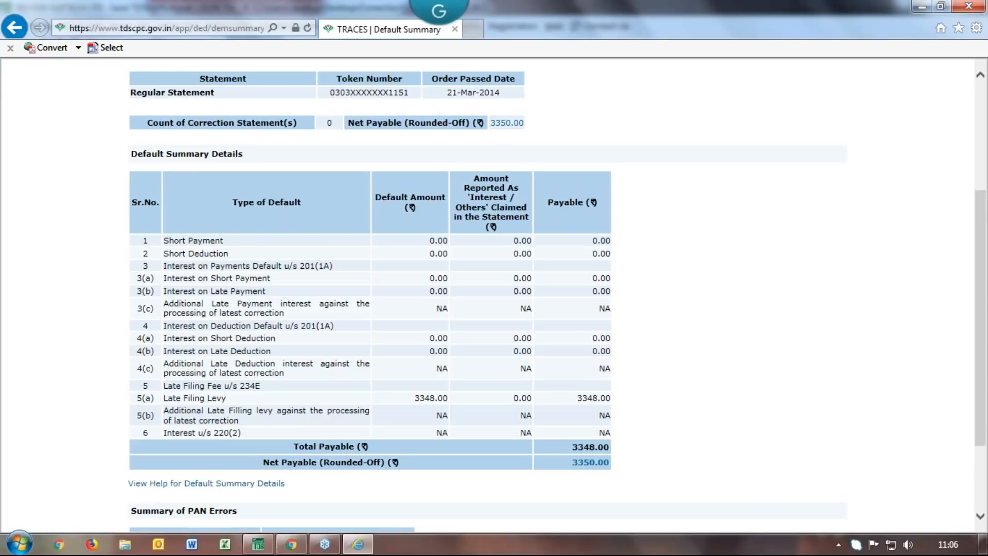
scroll(984, 346, up, 4)
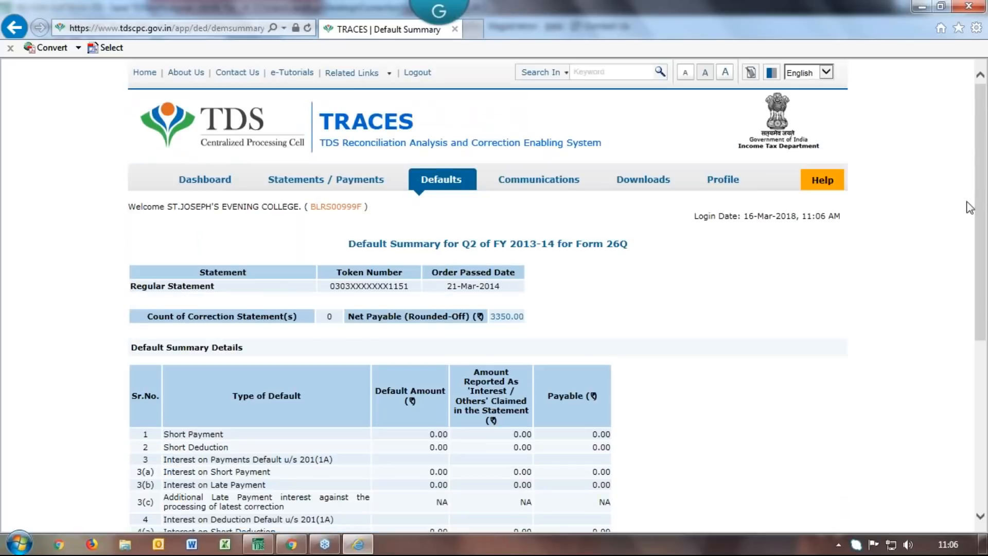
click(418, 73)
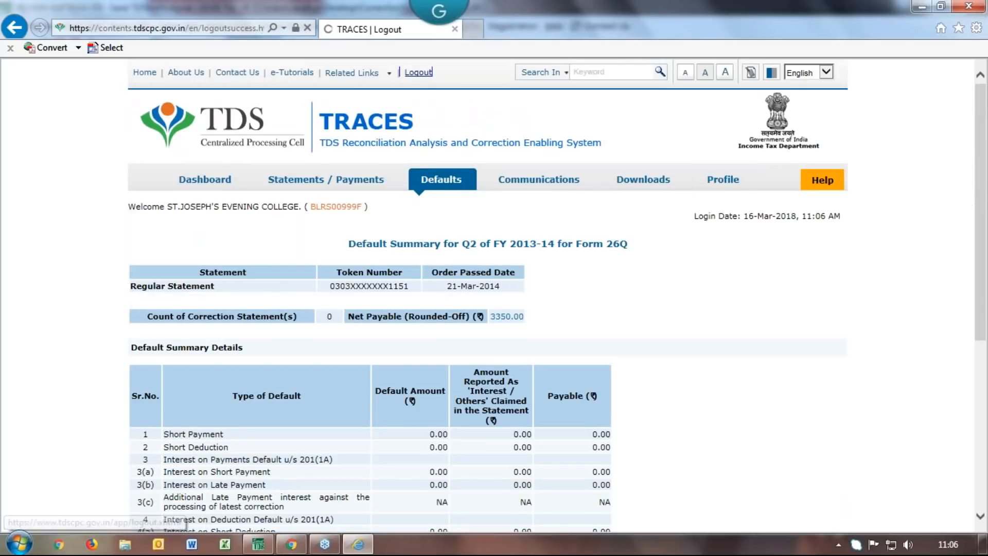
click(976, 6)
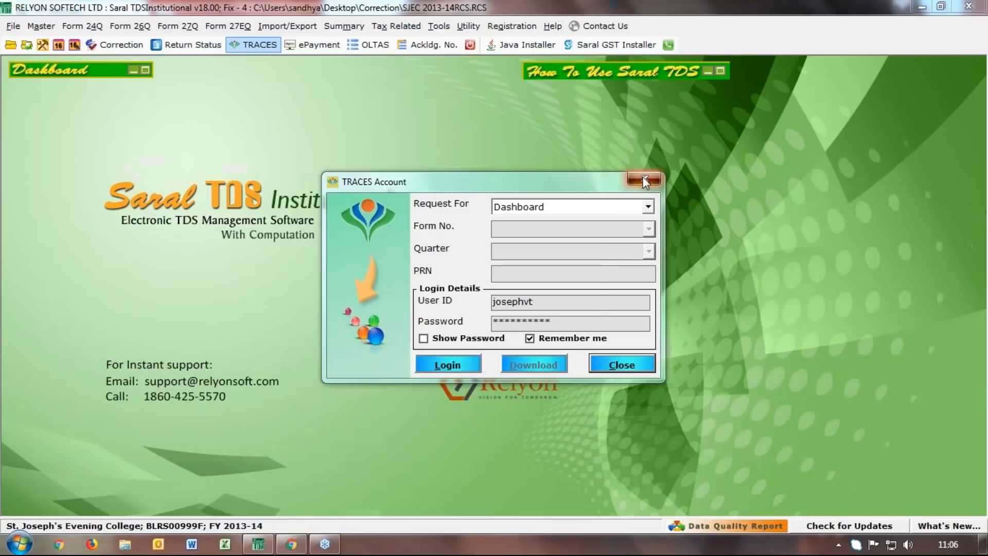
Close and reopen the TRACES account dialog, declining login and the PayPack prompt
click(642, 176)
click(542, 328)
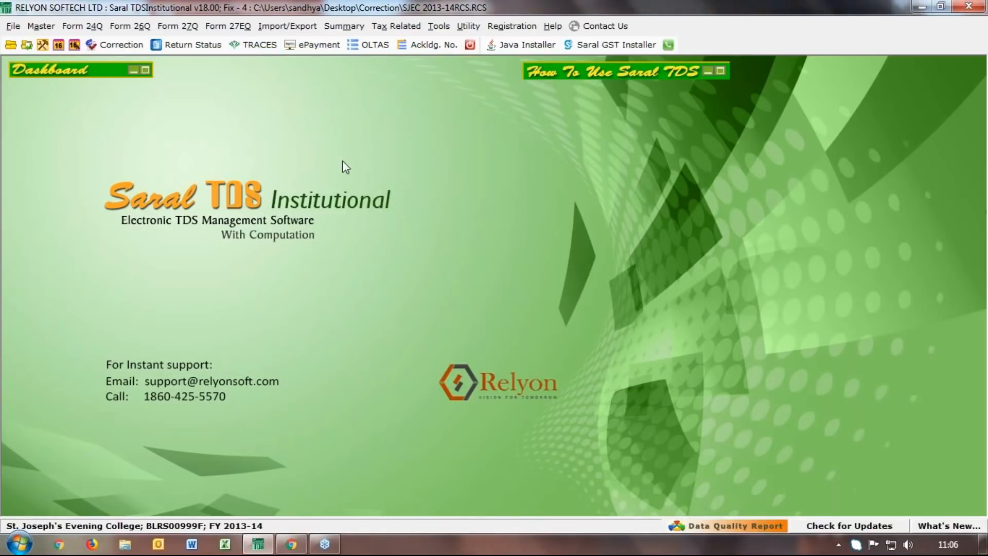
click(257, 46)
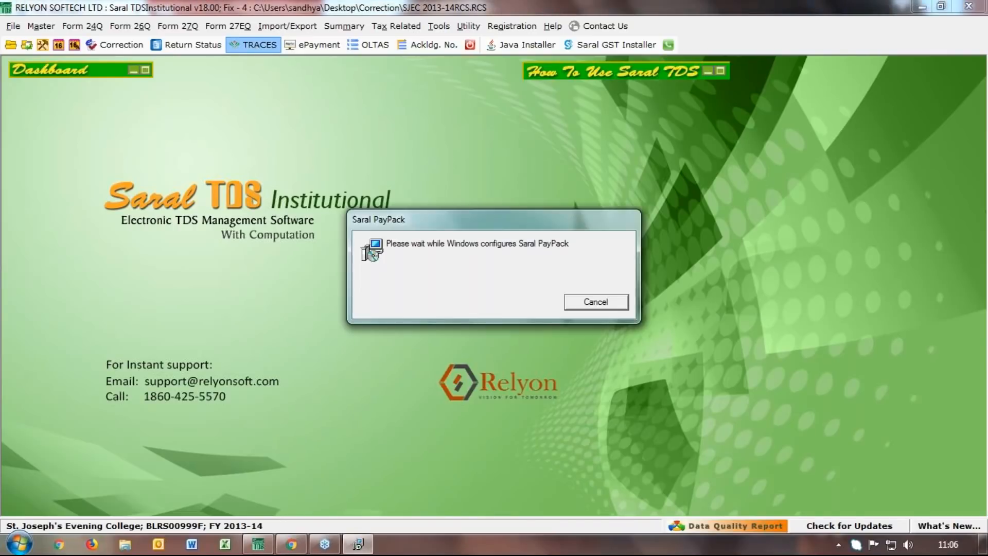
click(595, 307)
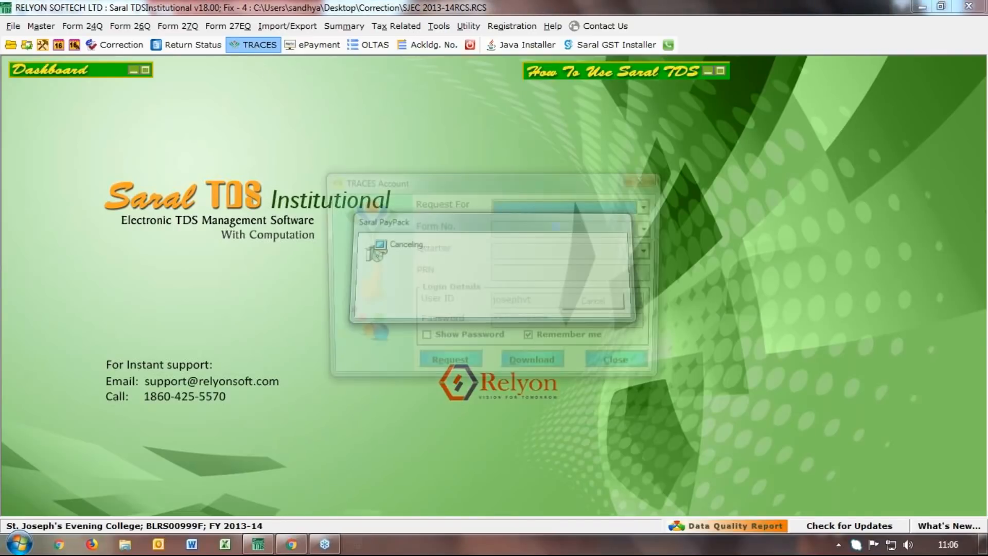
Request the NSDL Conso File for Form 26Q, quarter Q2, and agree to log in
click(606, 206)
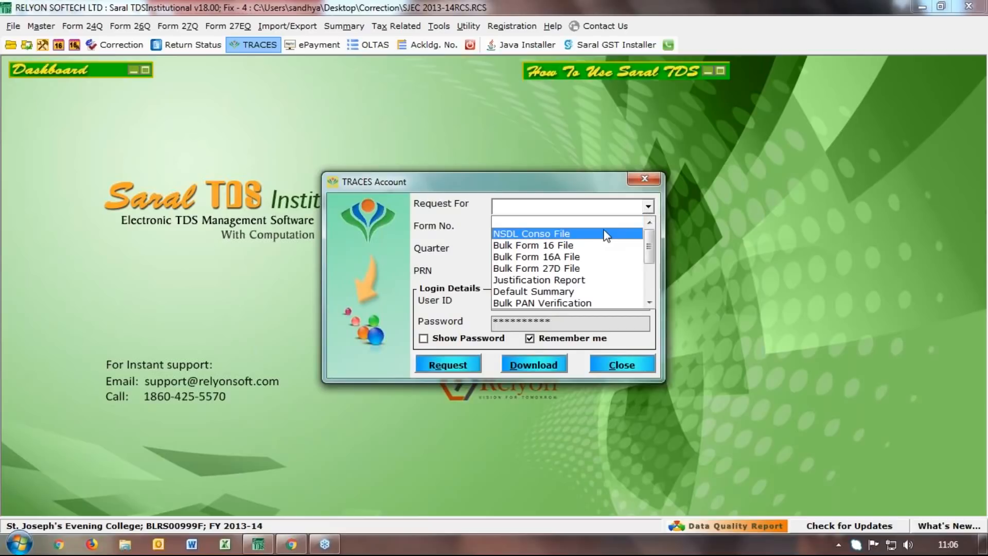
click(606, 234)
click(648, 229)
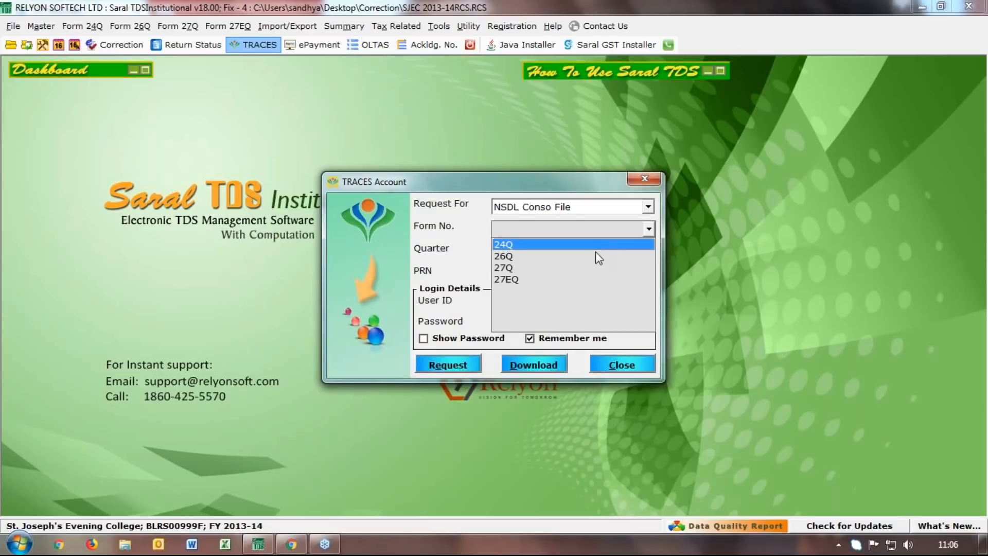
click(598, 256)
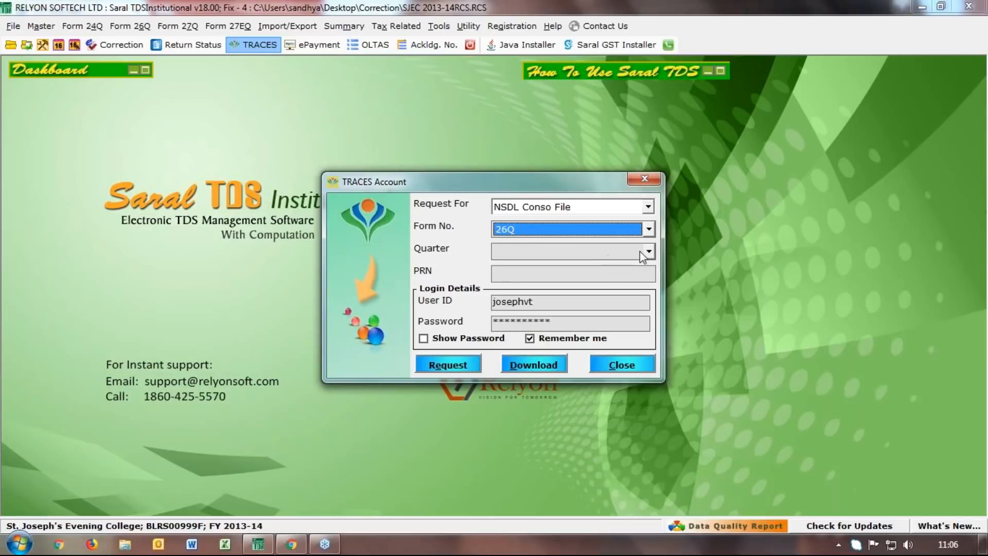
click(647, 251)
click(583, 278)
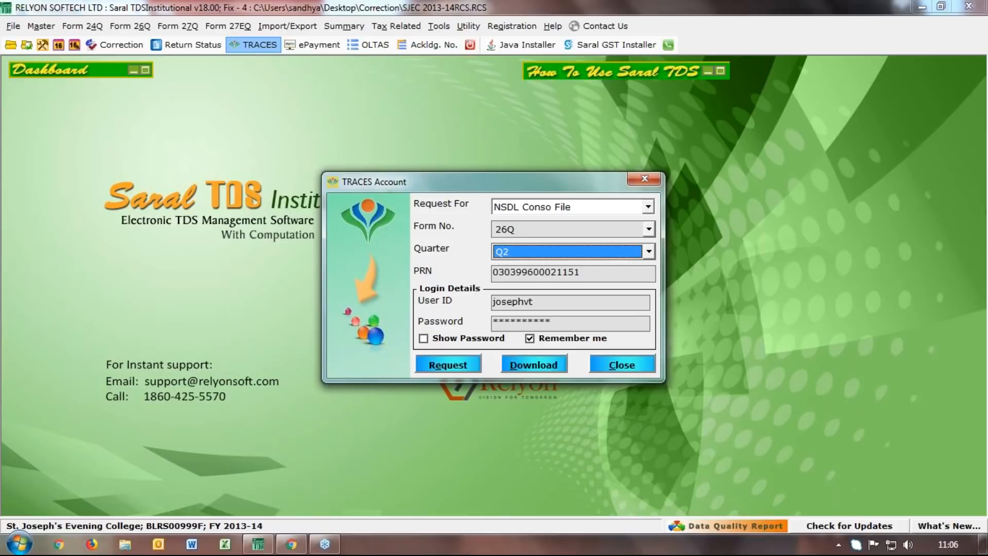
click(446, 366)
click(501, 323)
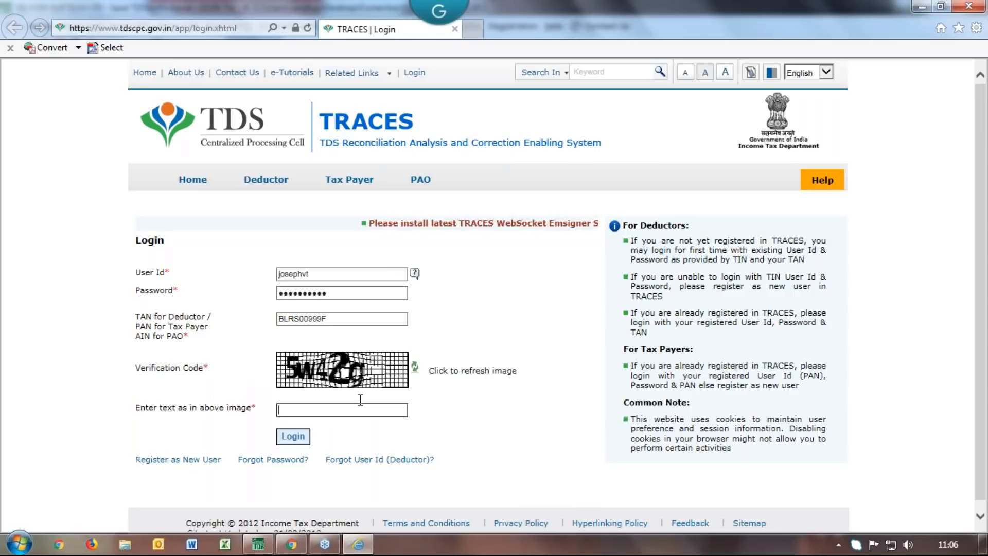
Log in with the captcha, choose 2013-14, Q2, 26Q for the conso file, and enter the token number
text(5)
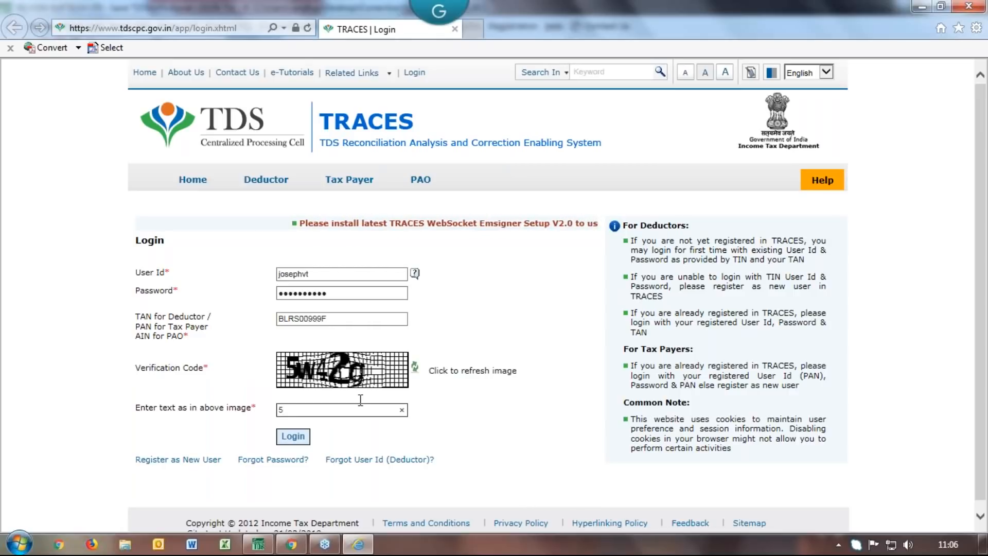
text(w)
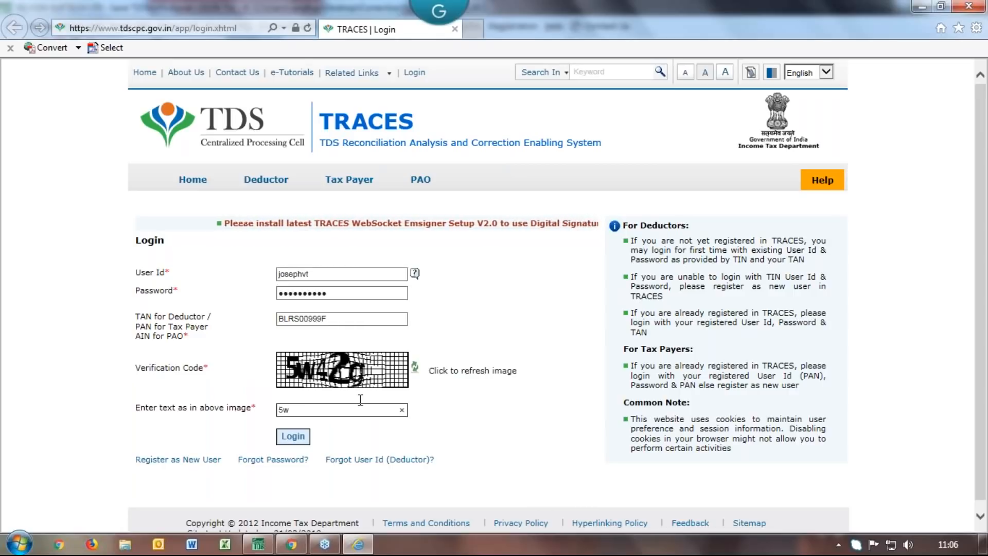
text(42g)
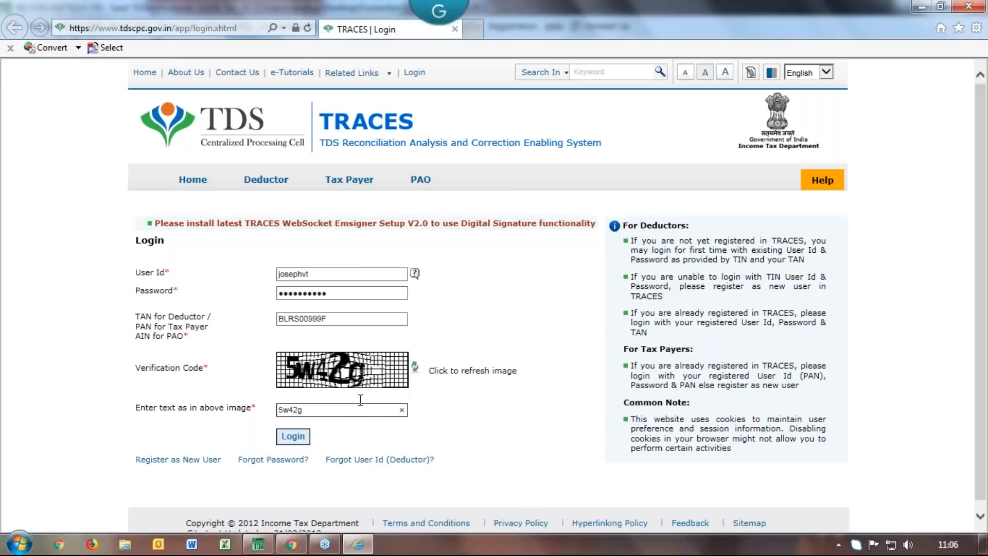
click(284, 438)
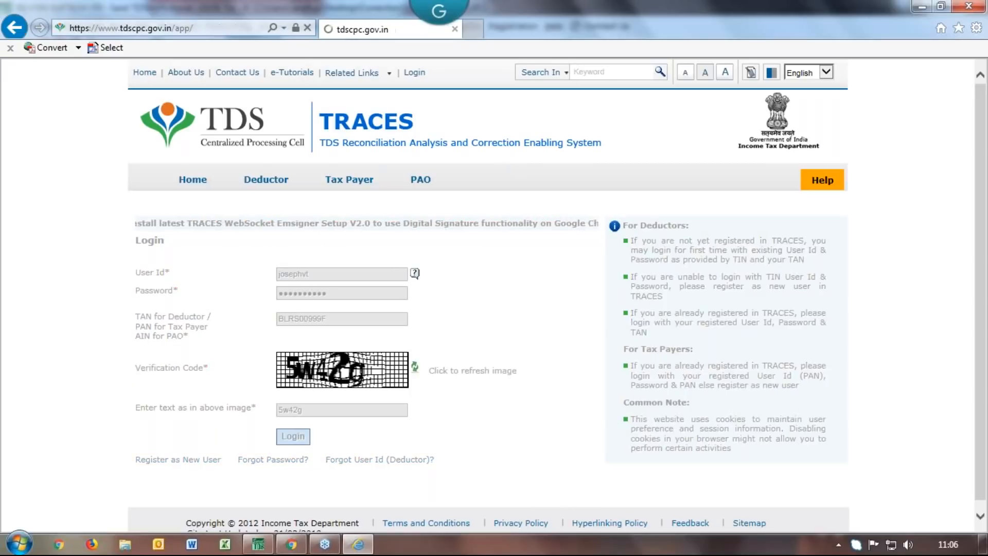
click(197, 346)
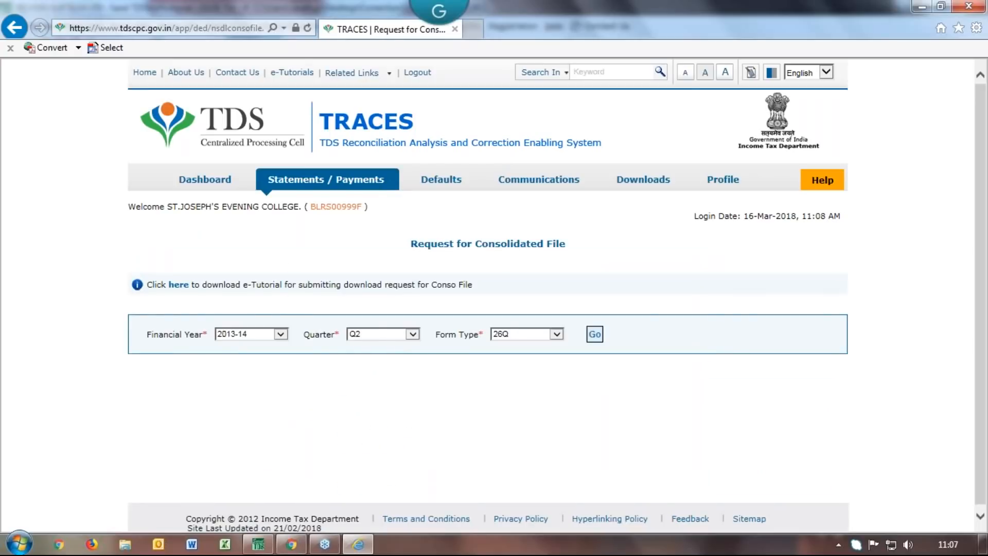
key(Return)
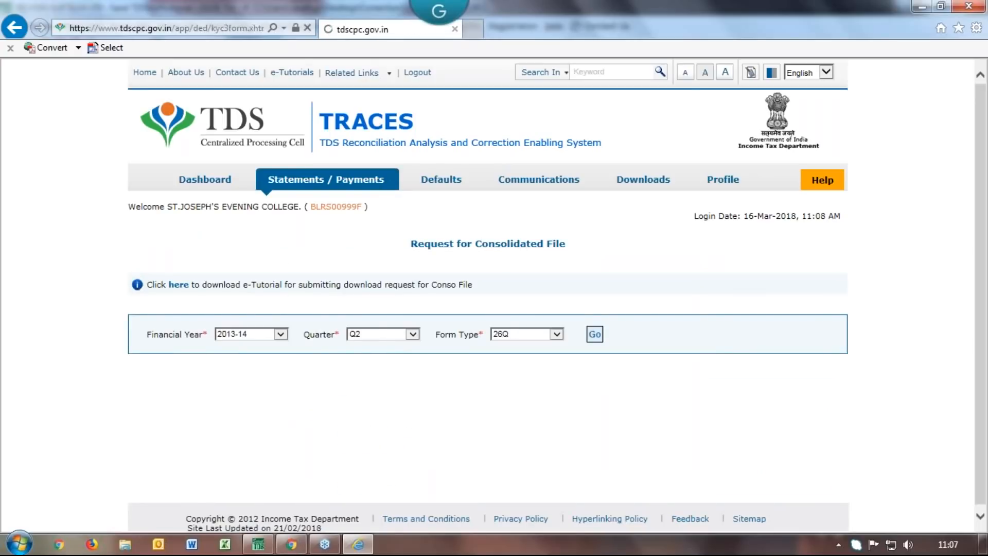
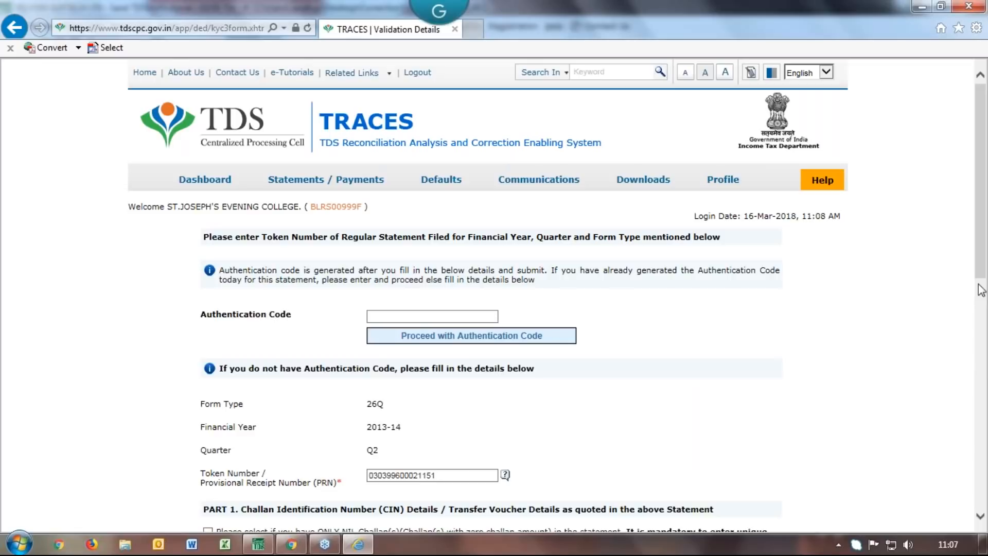
Submit the challan and two PAN-amount rows, accepting the fewer-than-3-PANs prompt, to get the authentication code
drag(982, 273, 983, 454)
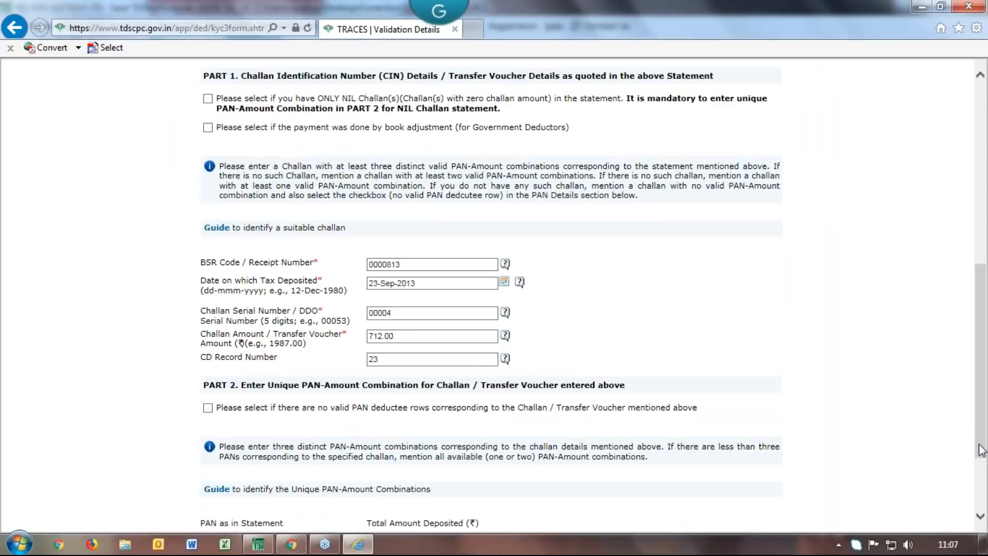
drag(983, 428, 981, 490)
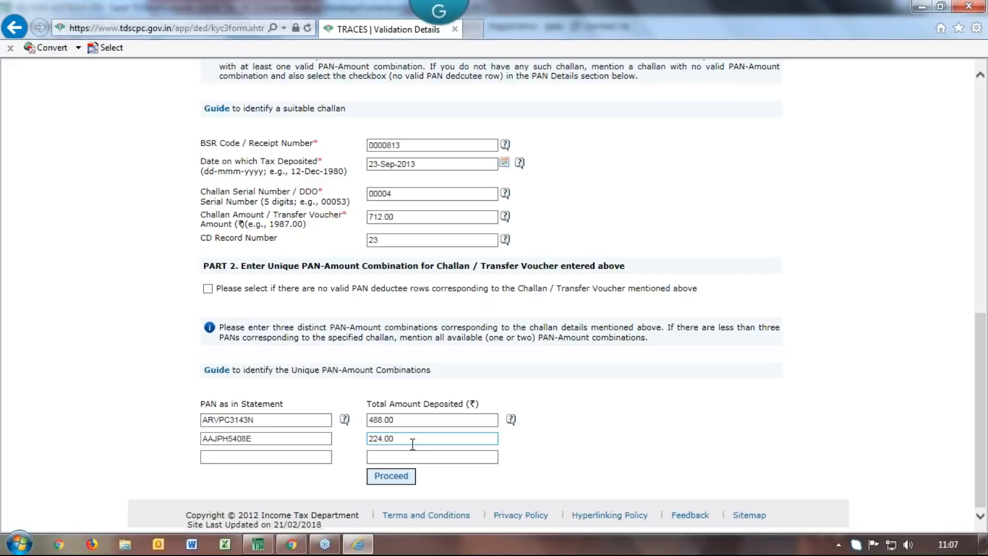
click(390, 479)
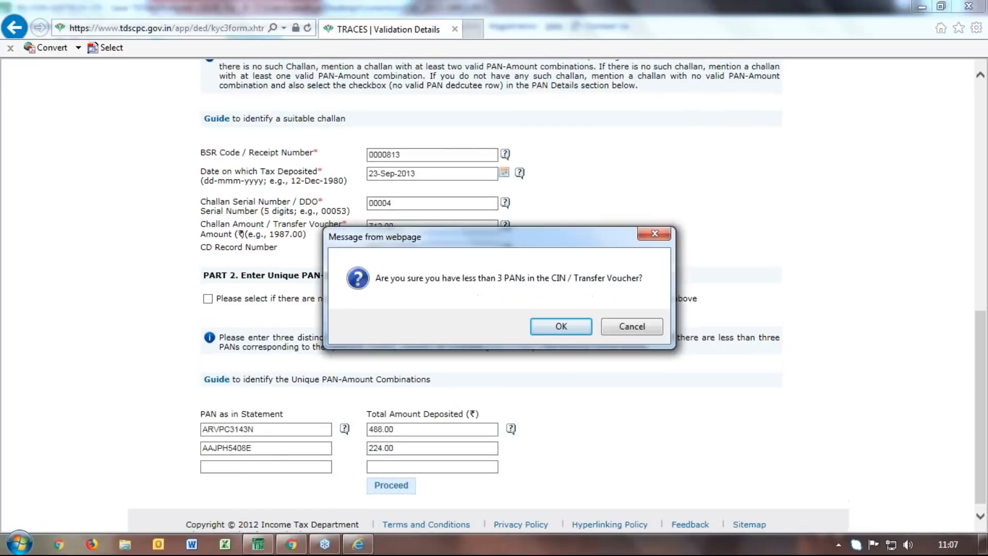
click(549, 326)
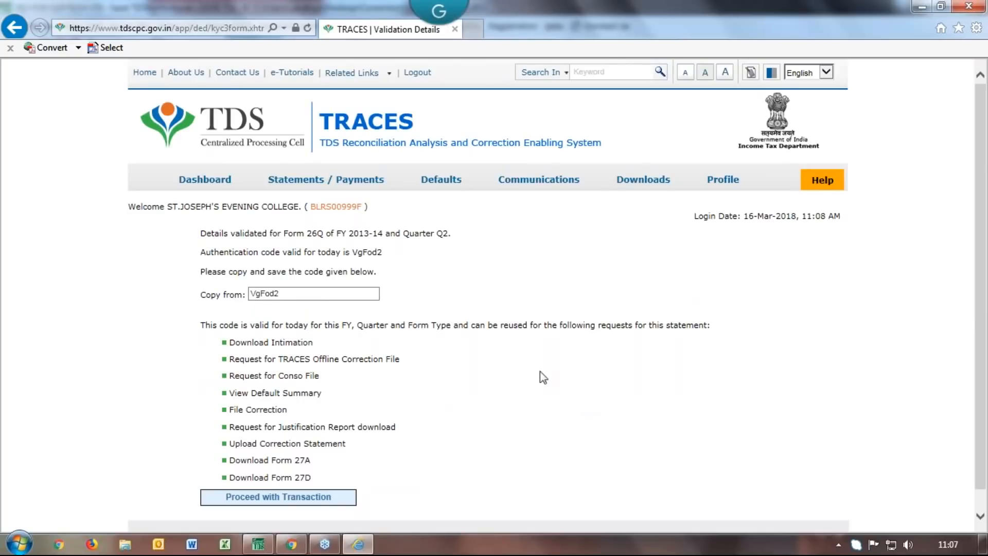
click(257, 295)
double_click(257, 294)
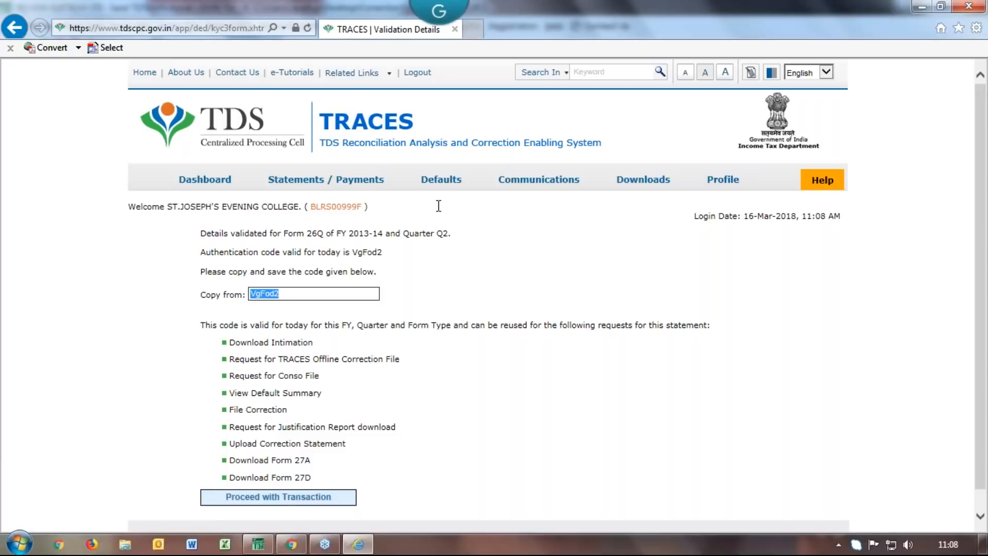
mouse_move(439, 188)
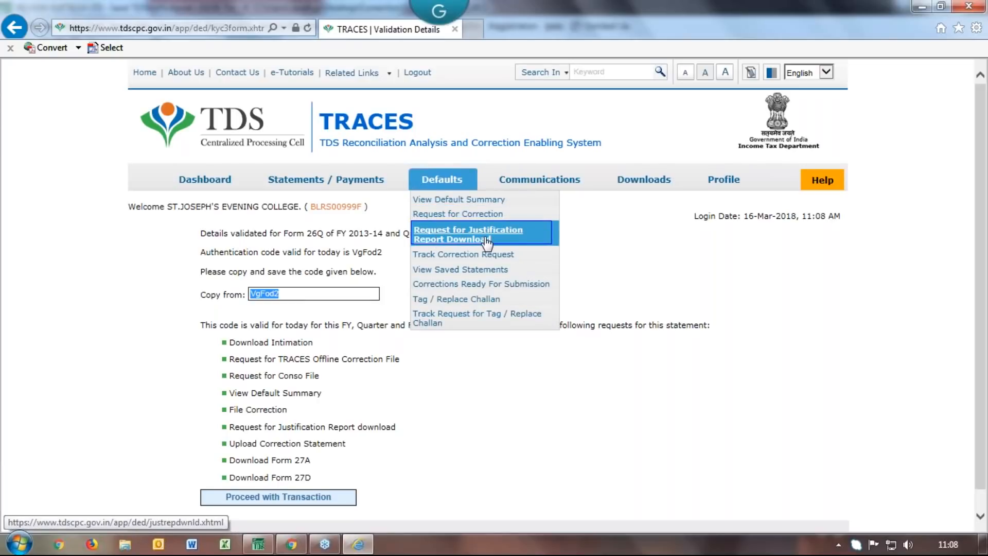
click(459, 447)
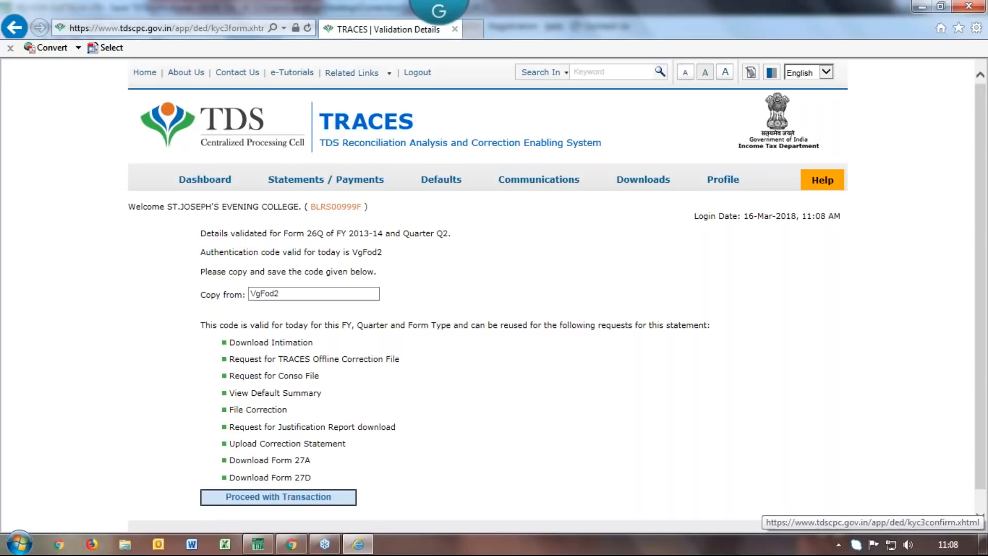
click(297, 499)
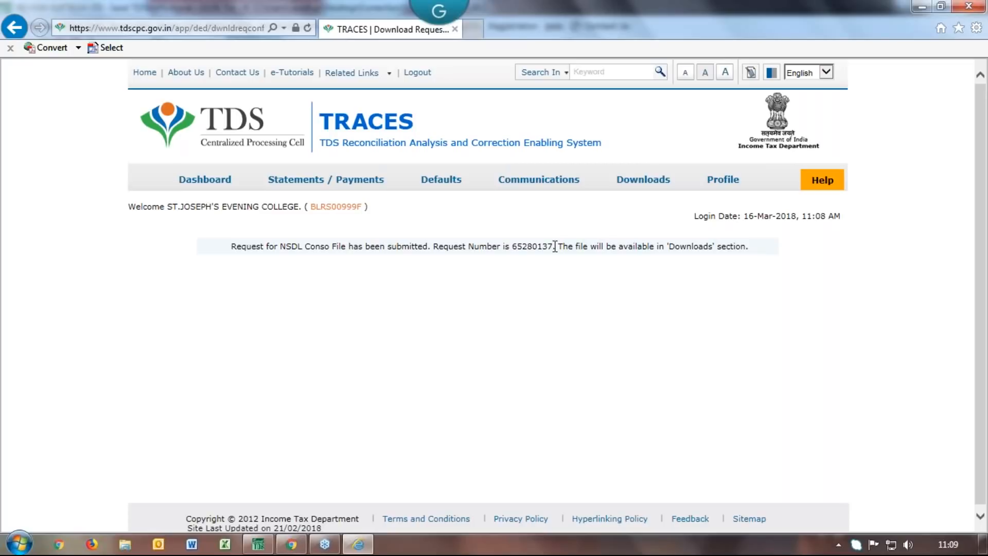
Confirm the NSDL Conso File request was submitted with a request number
mouse_move(437, 181)
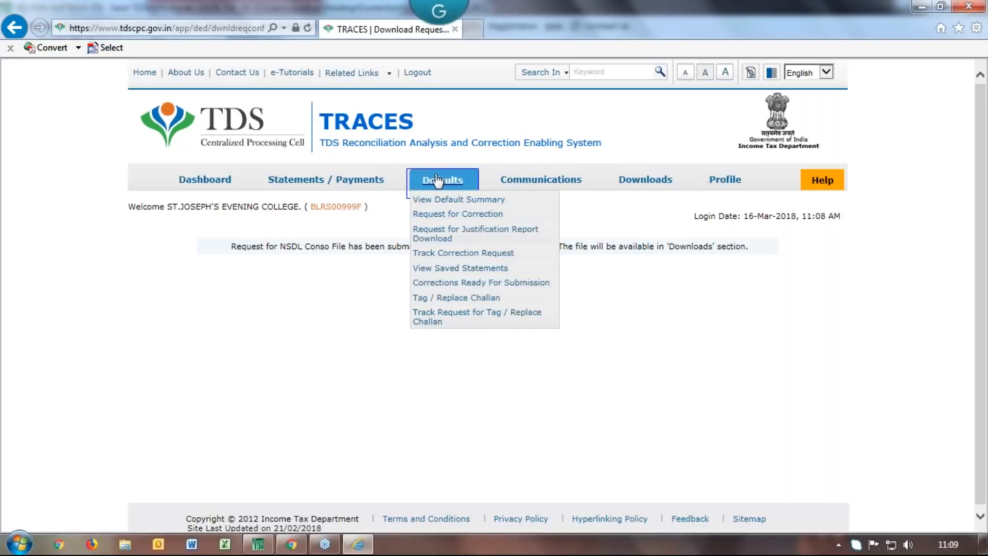
Request the Justification Report for Form 26Q, 2013-14, Q2, then open the requested downloads list
click(445, 236)
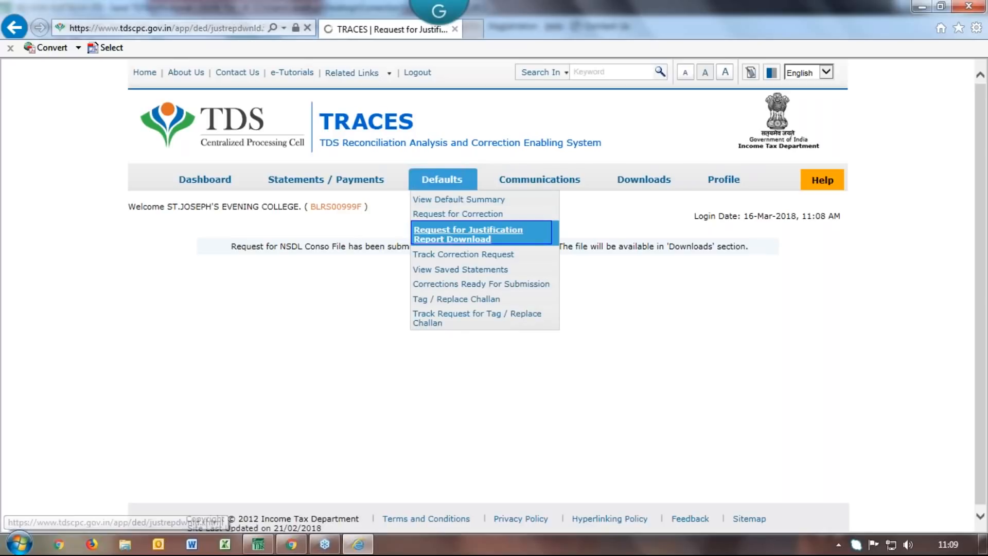
click(284, 315)
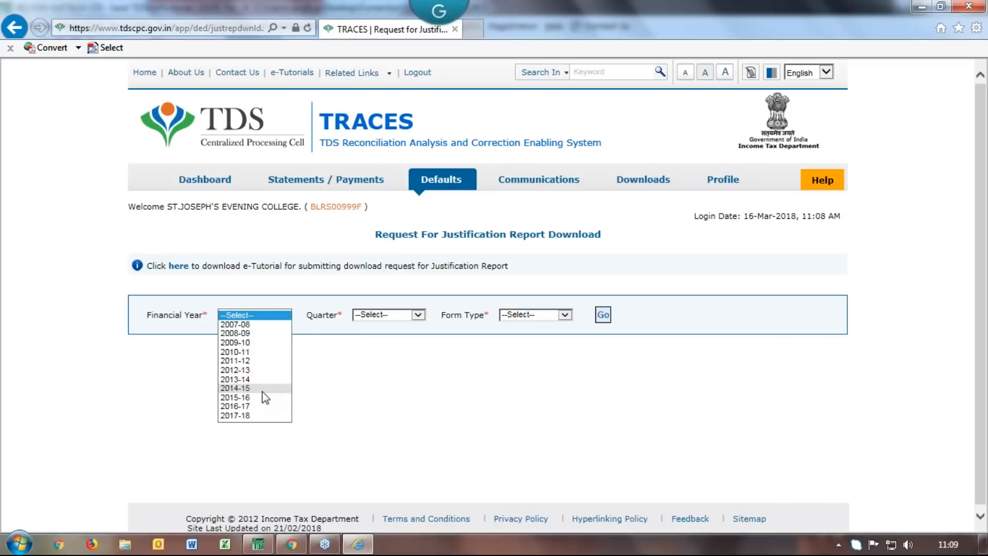
click(254, 379)
click(420, 316)
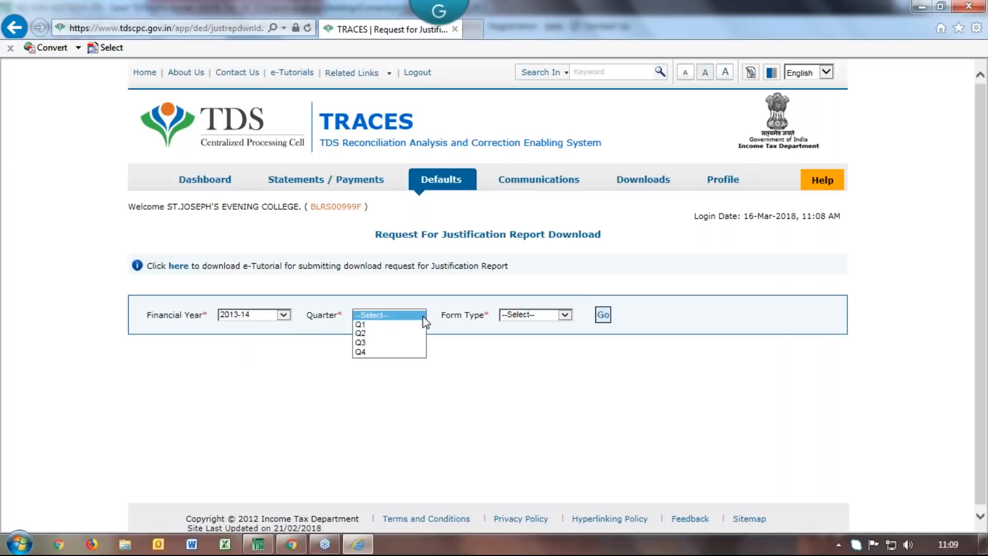
click(386, 334)
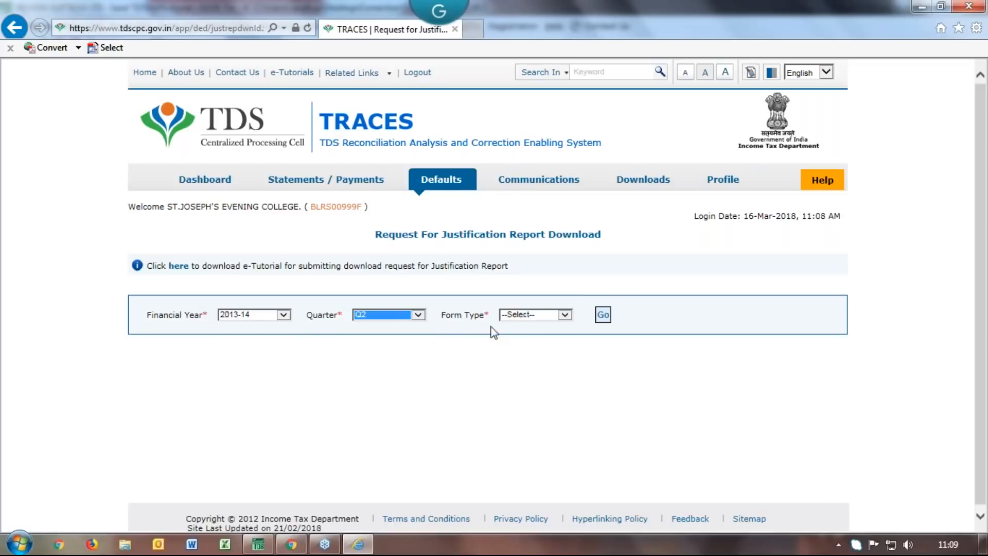
click(564, 314)
click(538, 337)
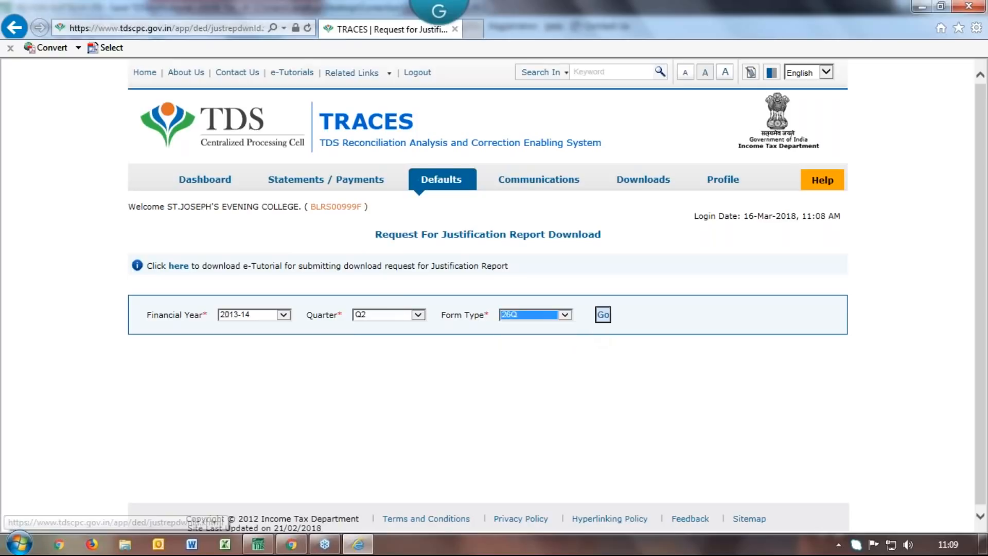
click(603, 315)
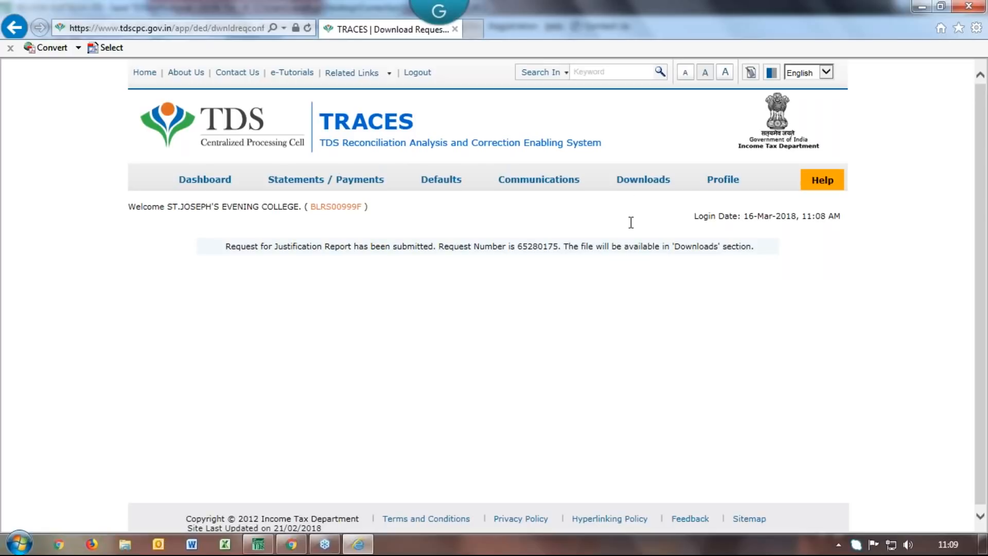
mouse_move(644, 180)
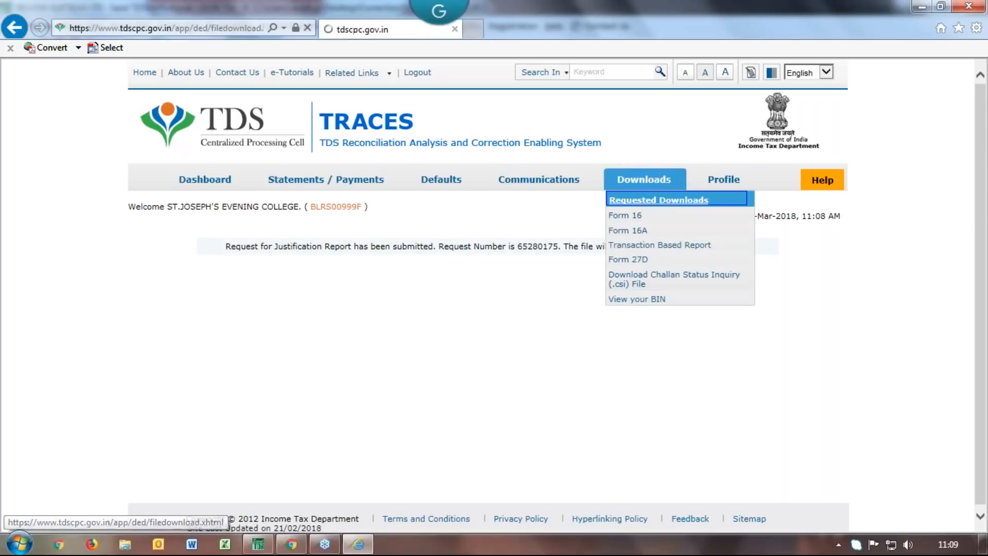
click(645, 201)
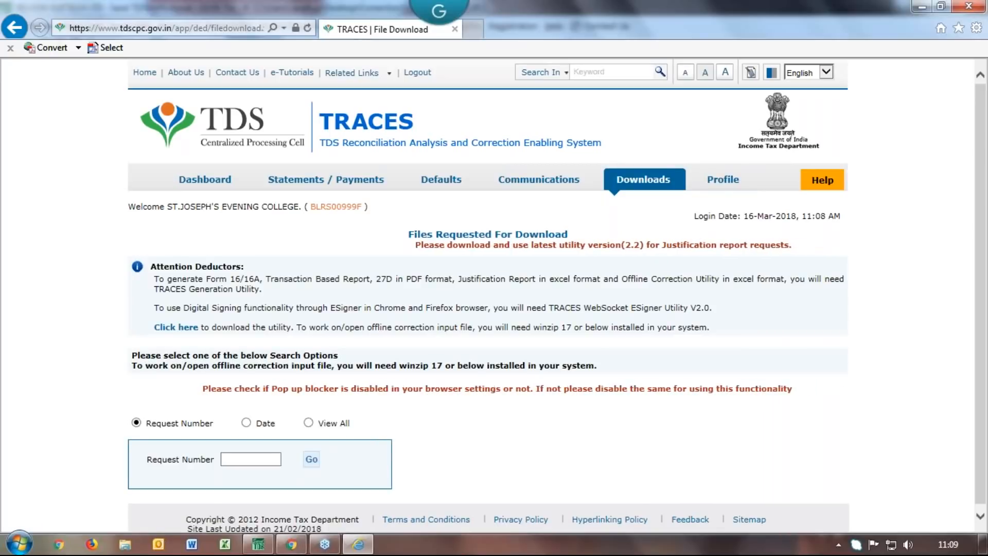
click(308, 422)
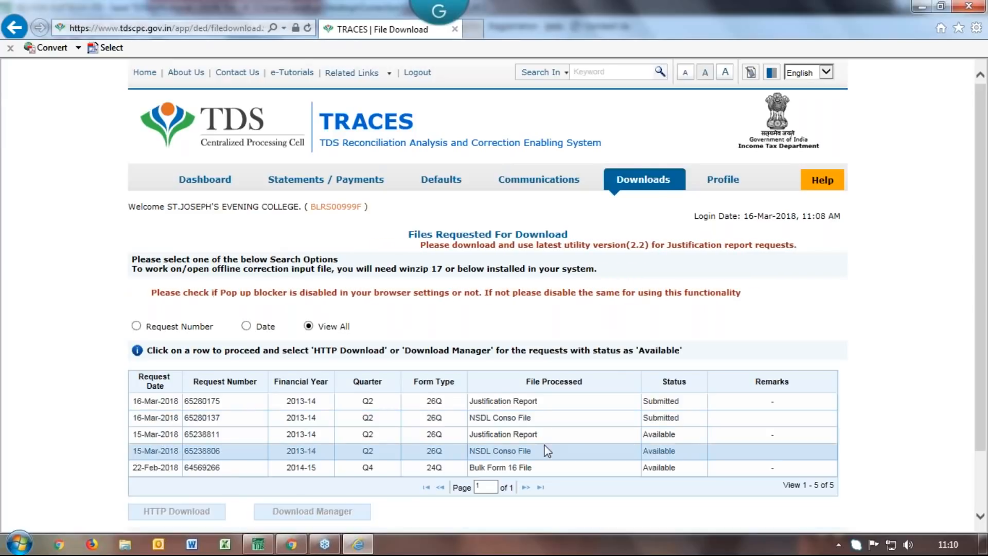
click(495, 435)
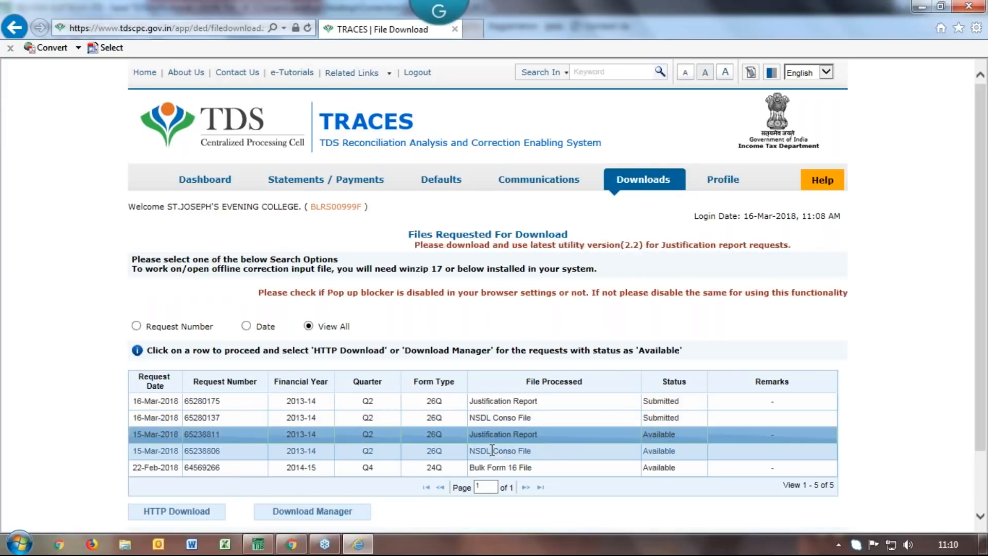
click(492, 450)
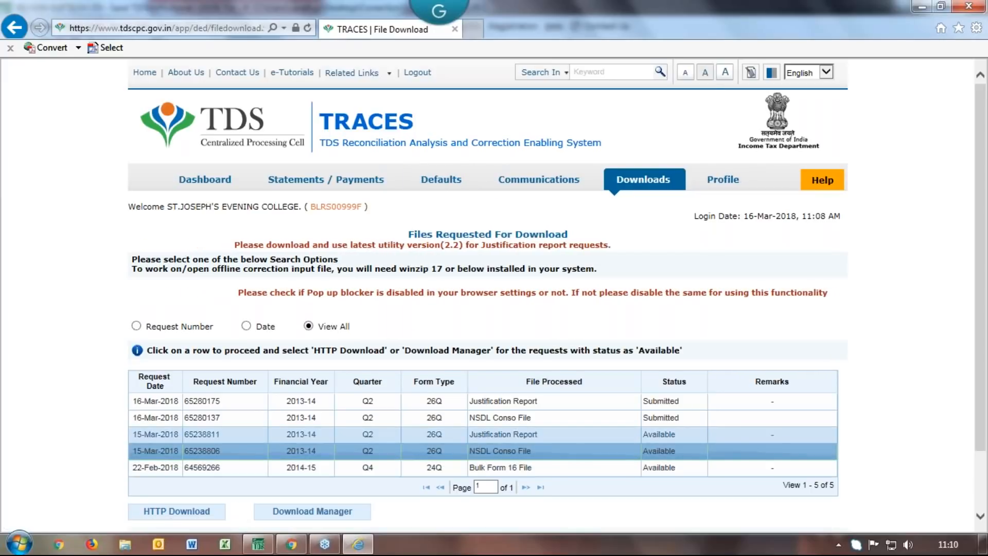
click(496, 434)
Save the Justification Report download to a new Desktop folder named Correction Returns
click(194, 512)
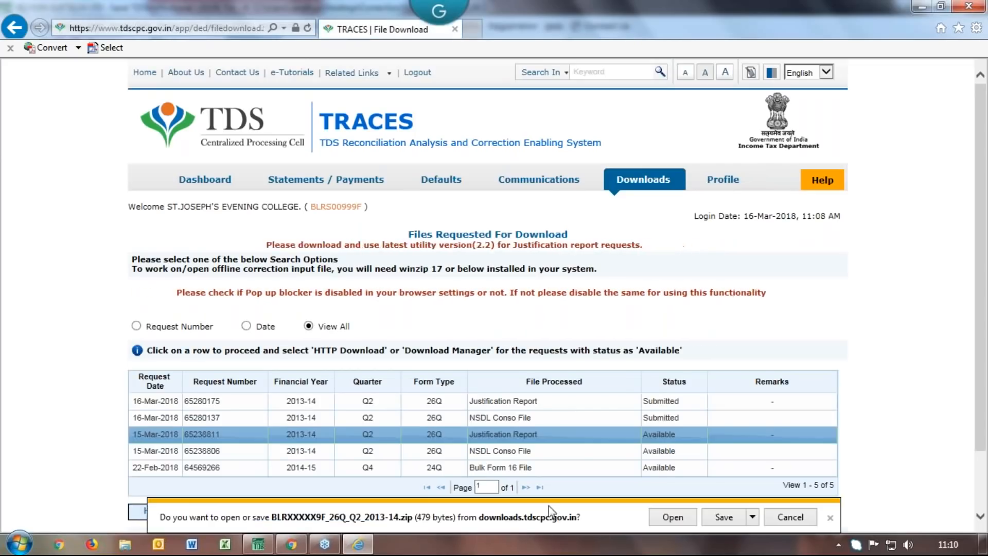
click(753, 515)
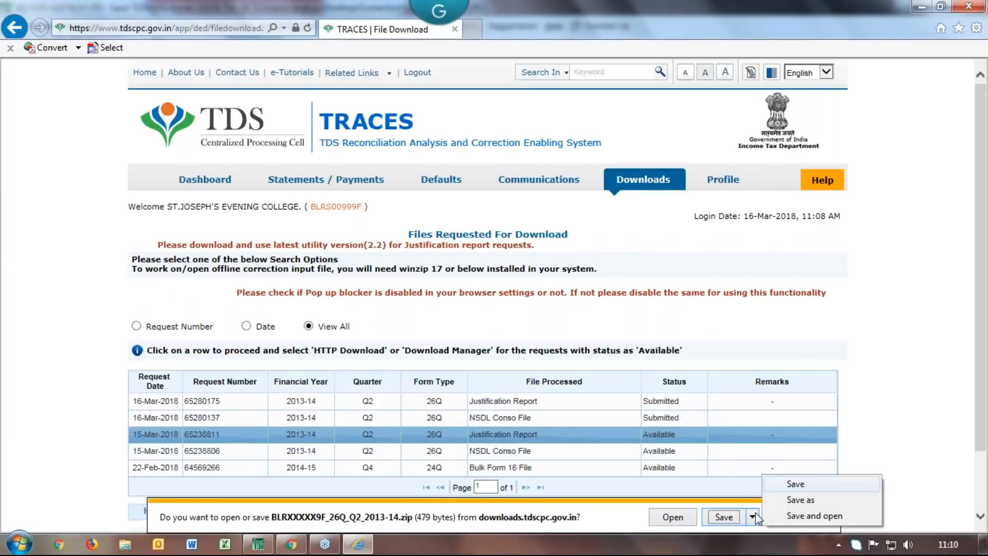
click(780, 501)
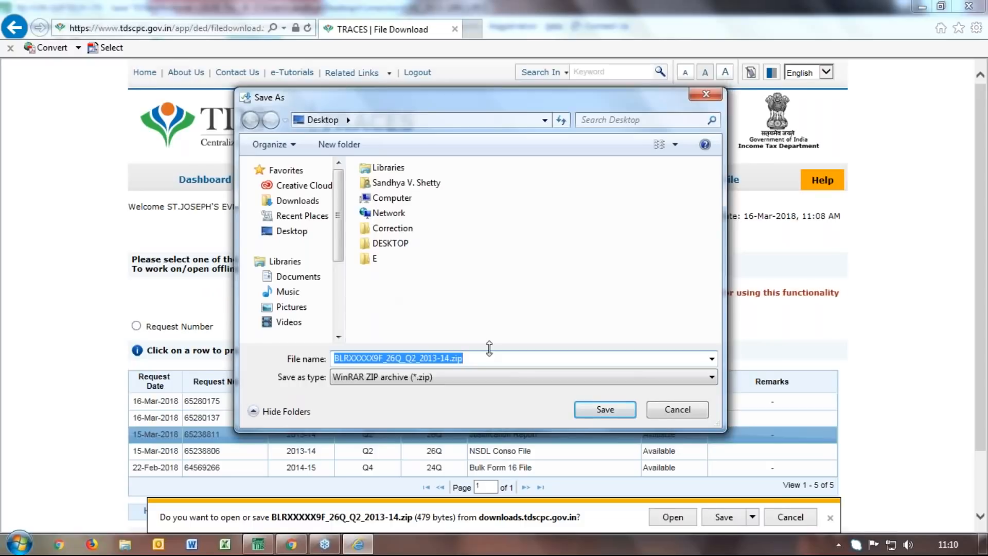
click(509, 226)
right_click(507, 219)
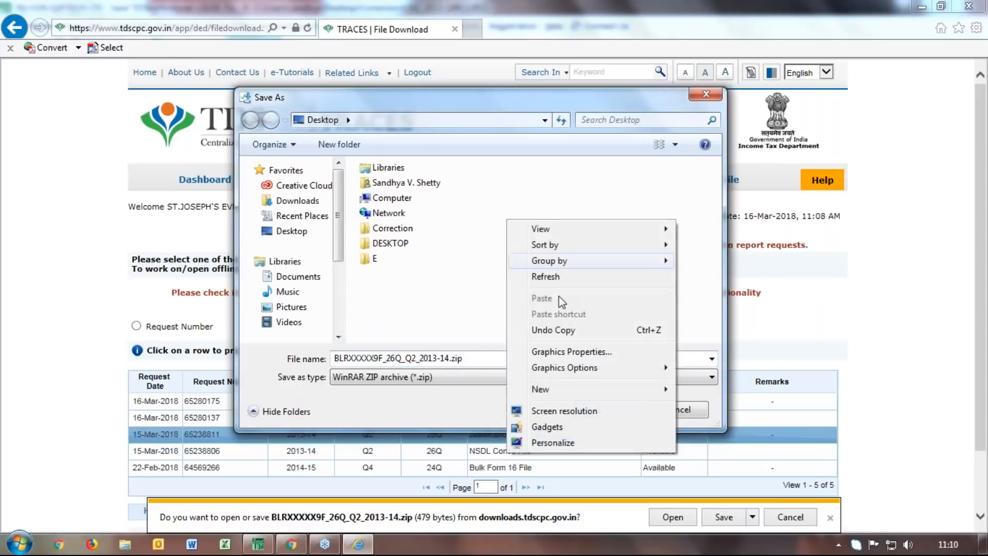
mouse_move(654, 390)
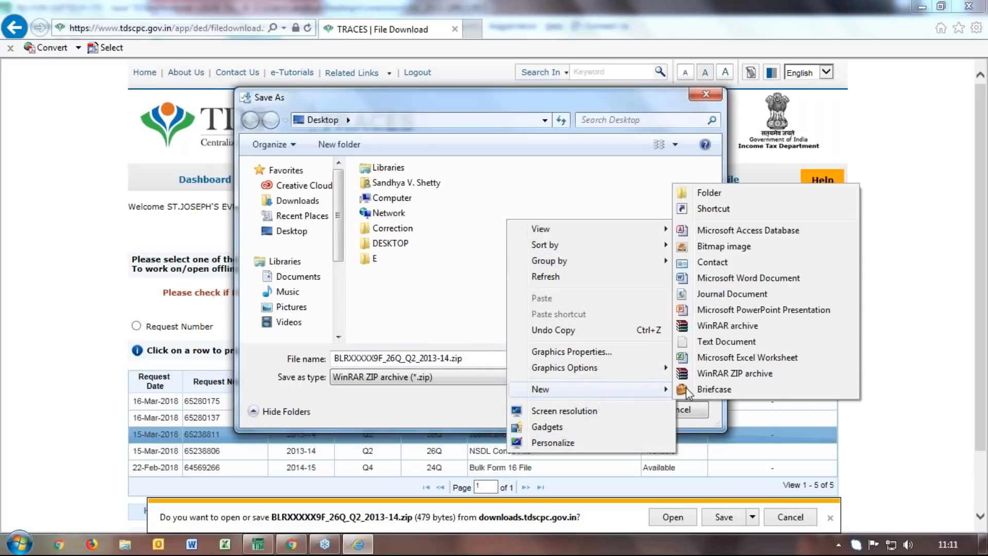
click(712, 194)
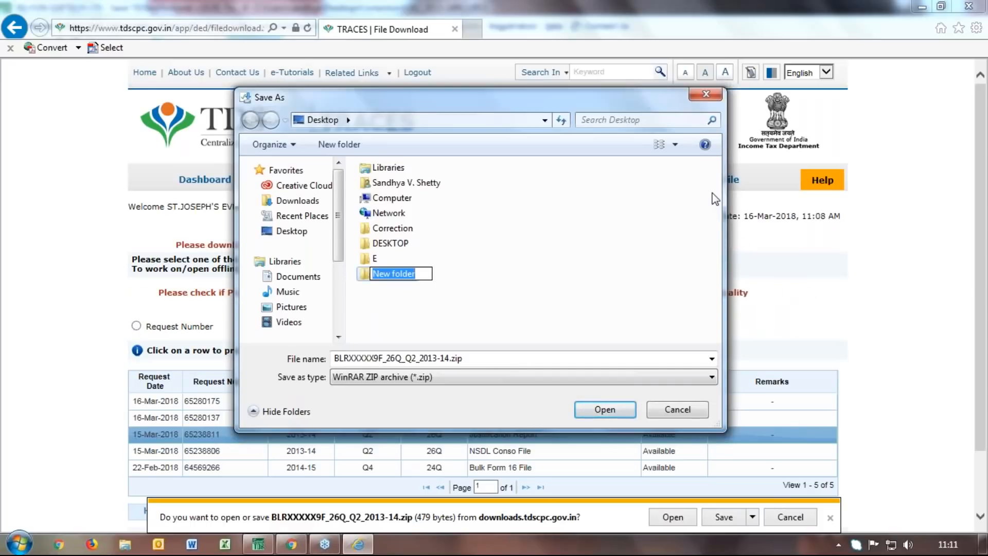
text(C)
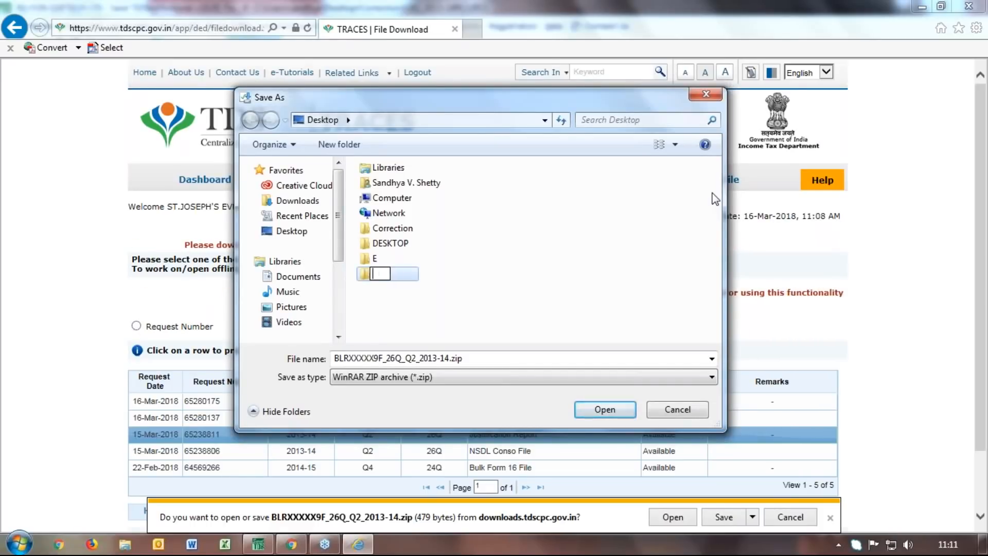
text(or)
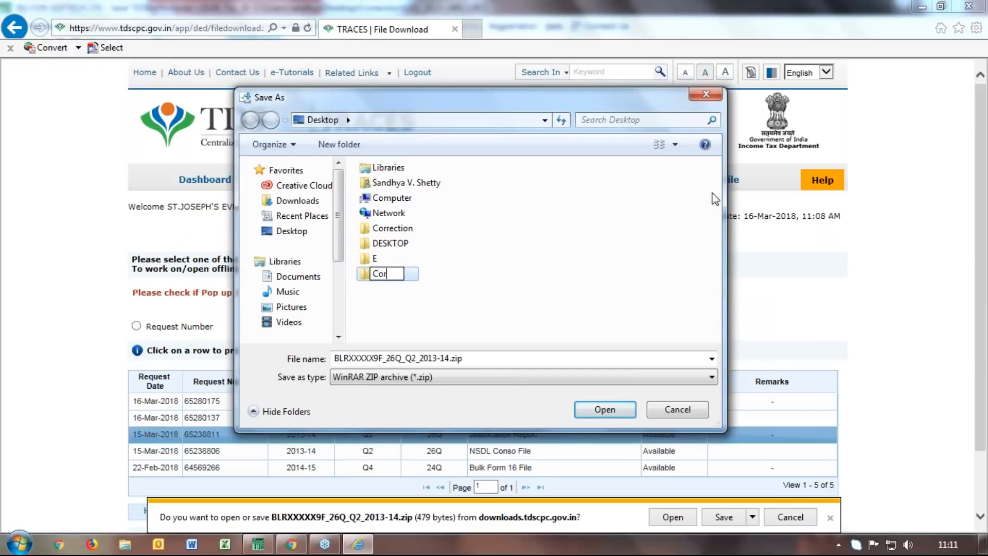
text(rection )
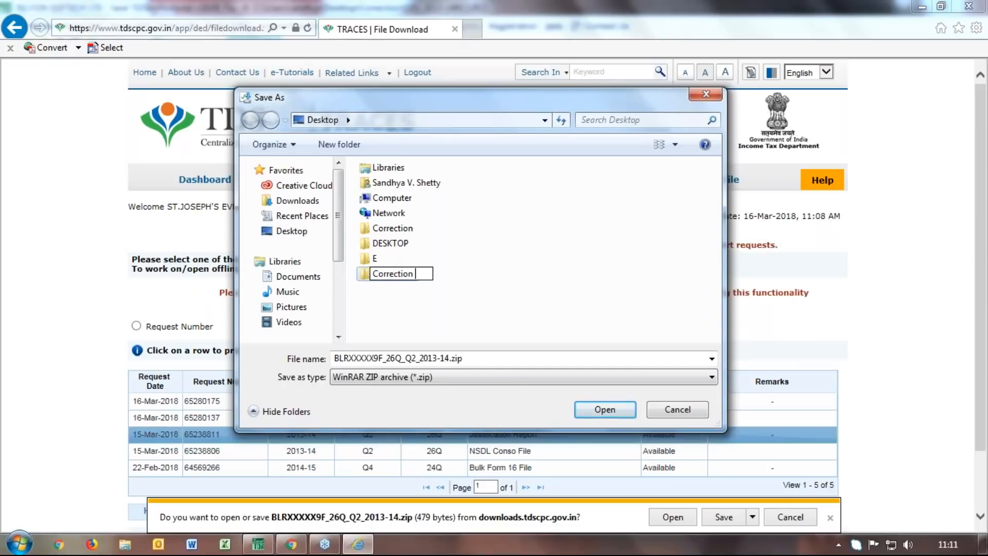
text(Retirns)
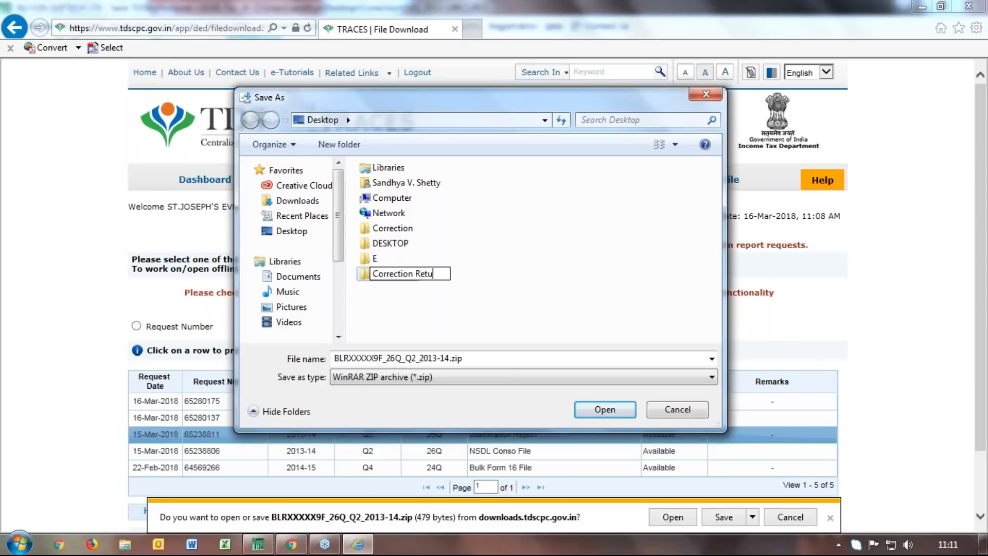
Save the Justification Report zip inside Correction Returns, then select the NSDL Conso File request
double_click(365, 274)
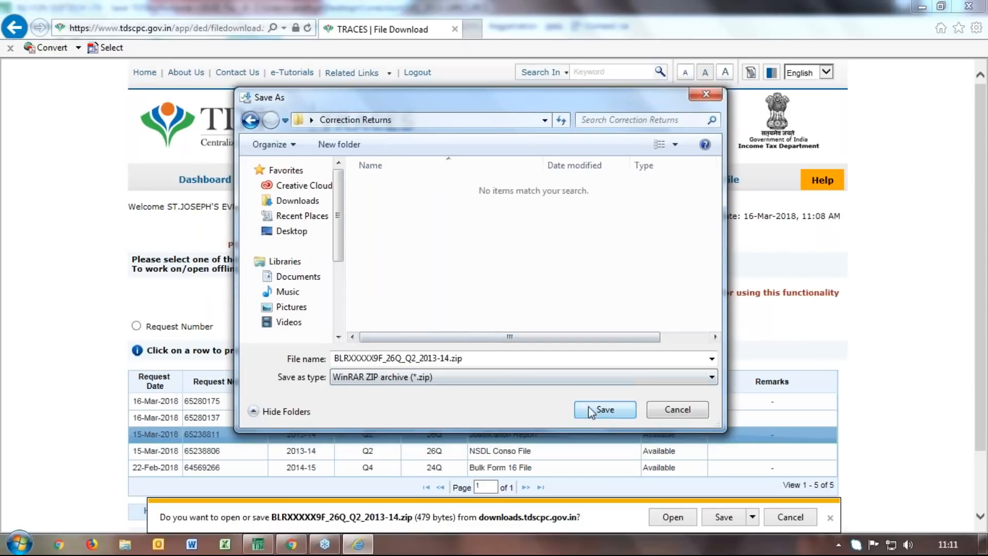
click(588, 406)
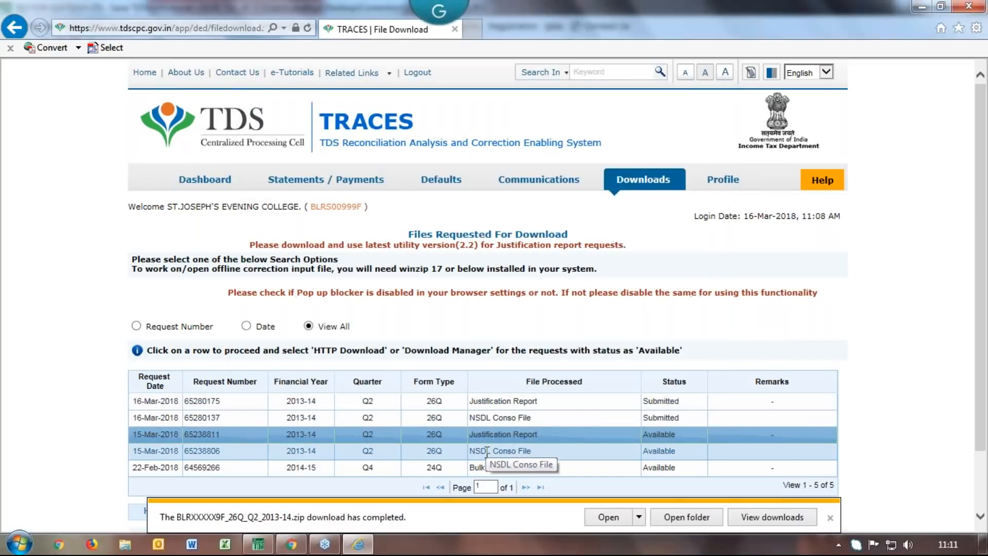
click(516, 451)
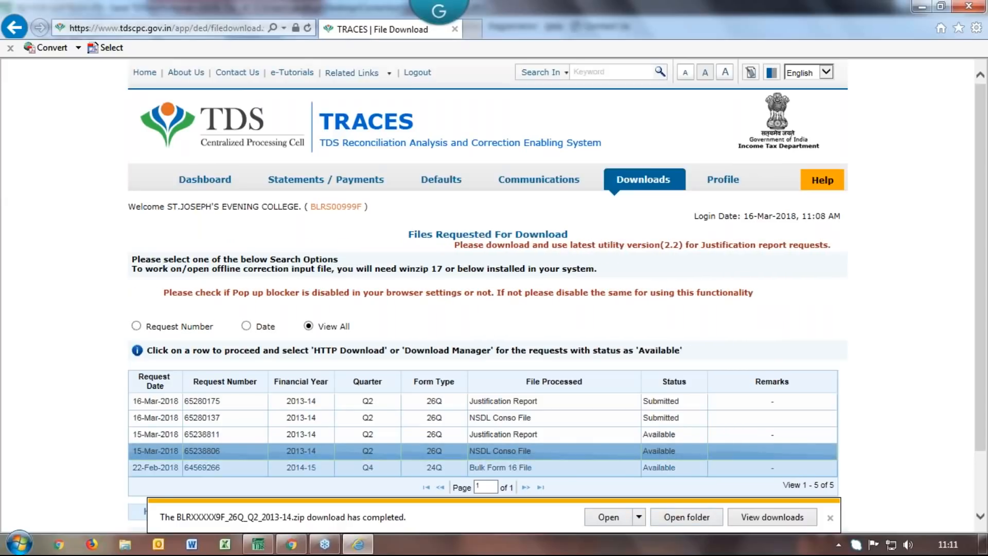
click(830, 518)
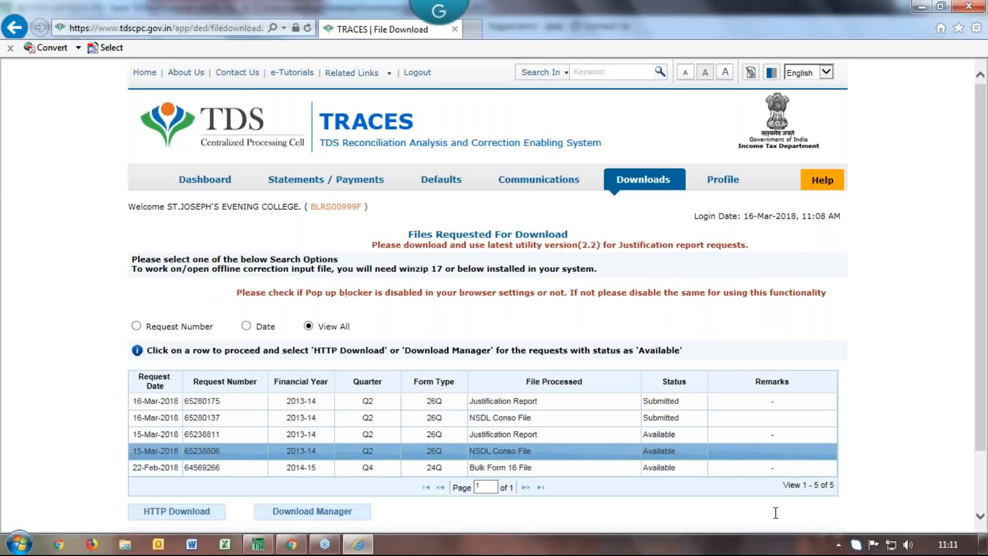
Save the NSDL Conso File zip into Correction Returns and log out of TRACES
click(188, 515)
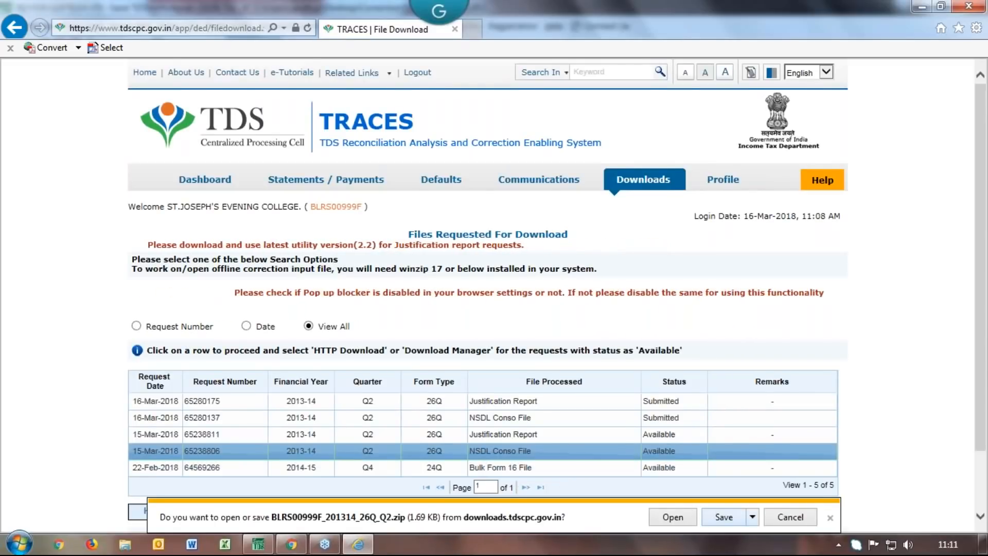
click(753, 517)
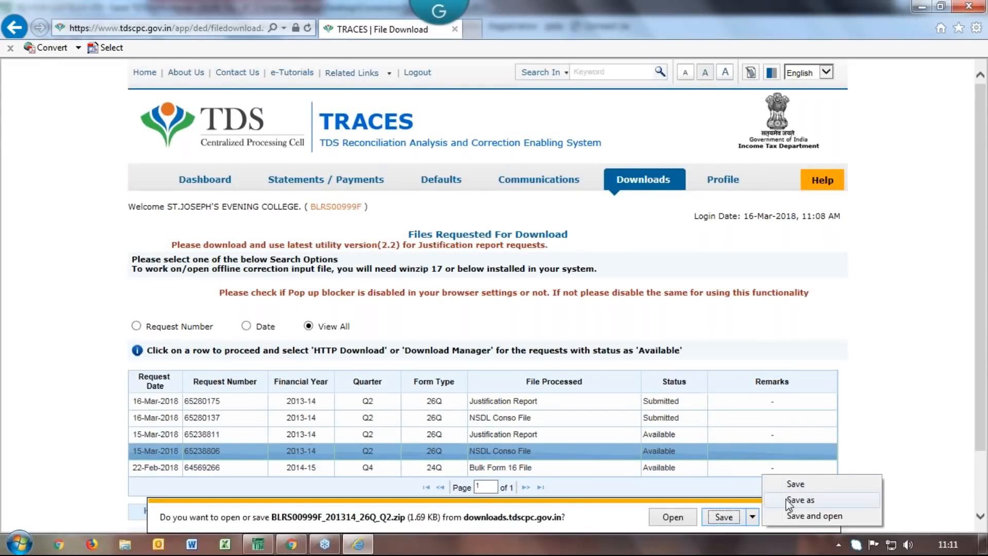
click(787, 500)
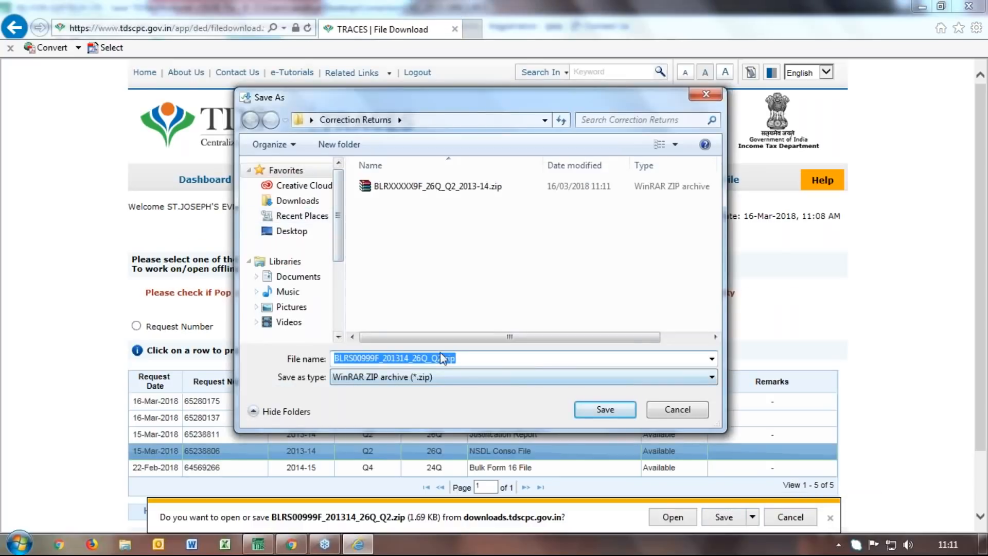
click(605, 410)
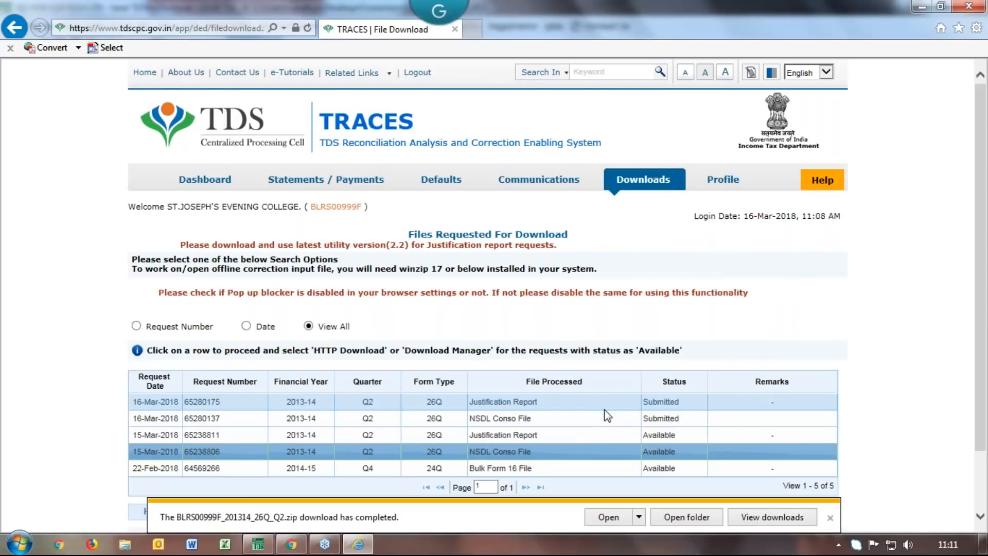
click(416, 75)
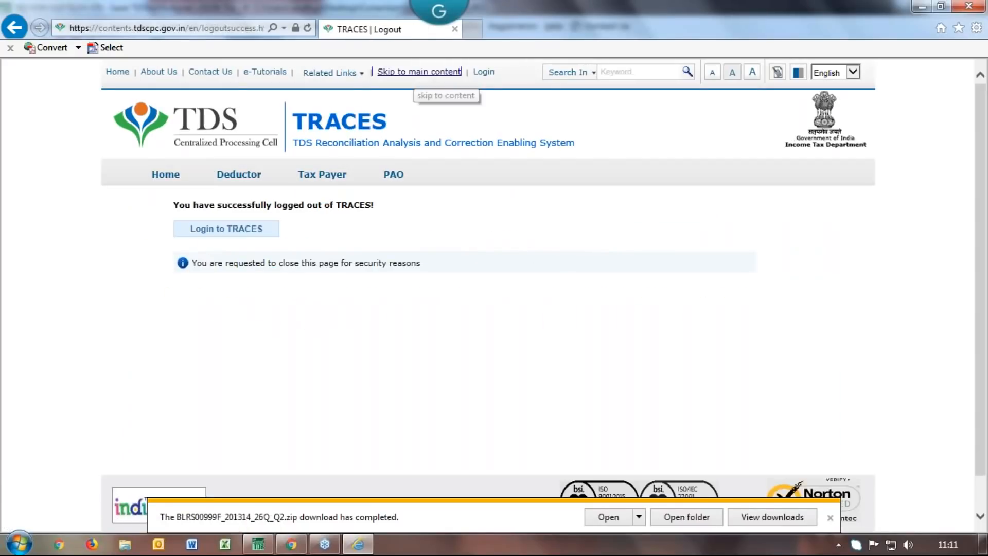
Close the browser and TRACES Account window, show the desktop, and open Correction Returns
click(970, 6)
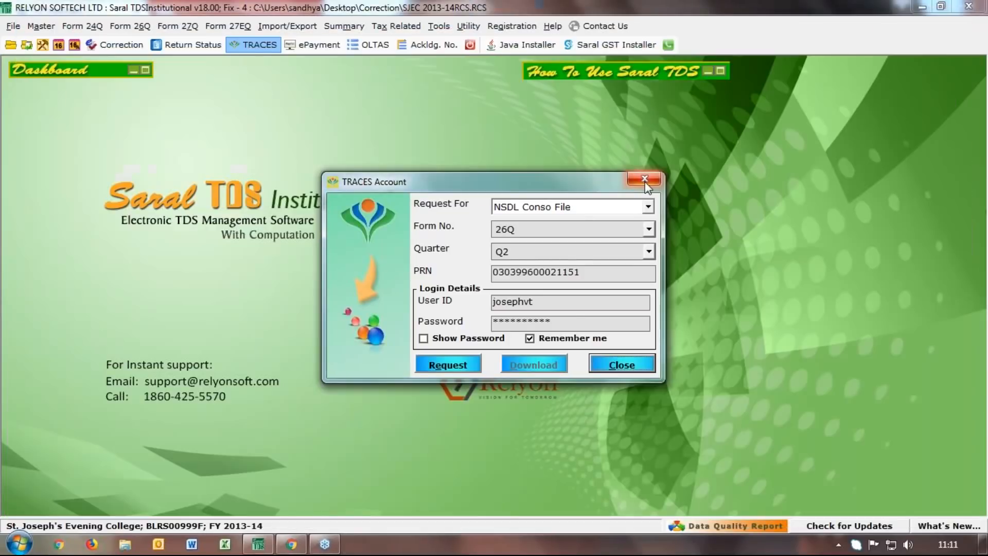
click(535, 322)
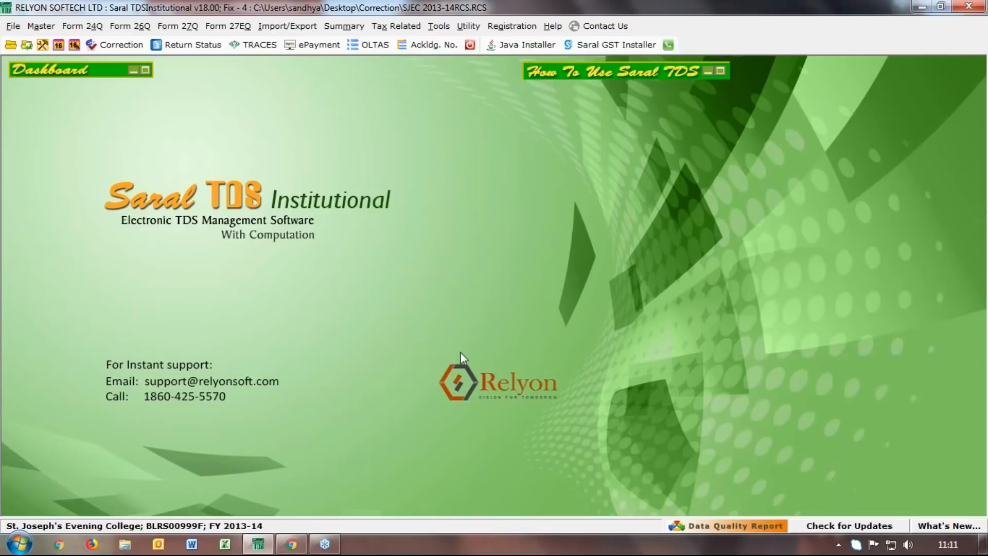
right_click(387, 549)
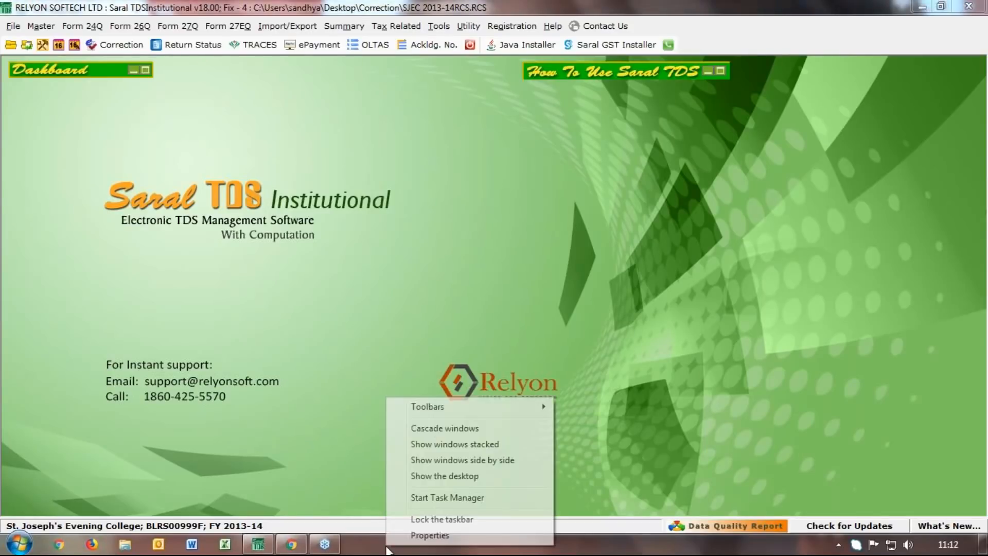
click(423, 477)
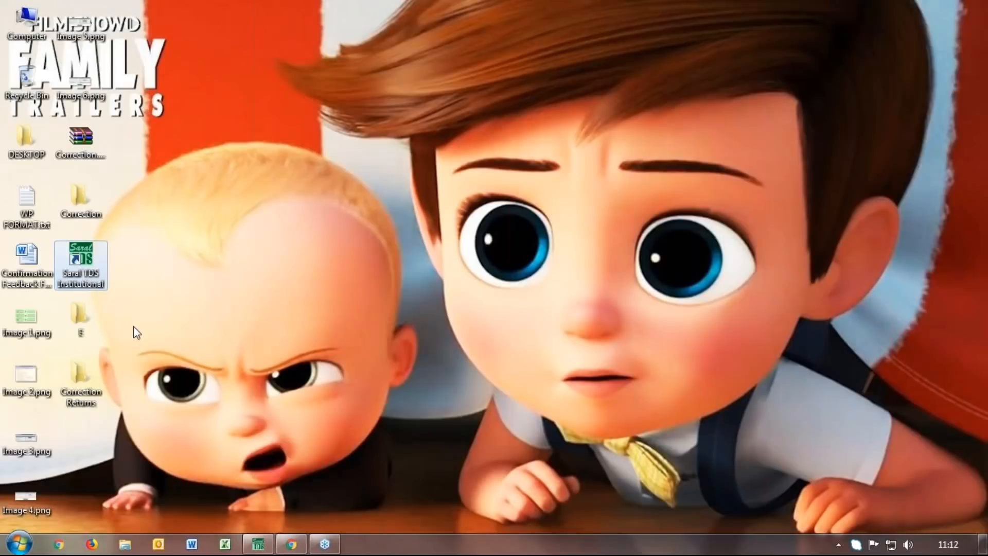
double_click(72, 368)
Copy code.txt from the Correction folder on the Desktop
click(826, 50)
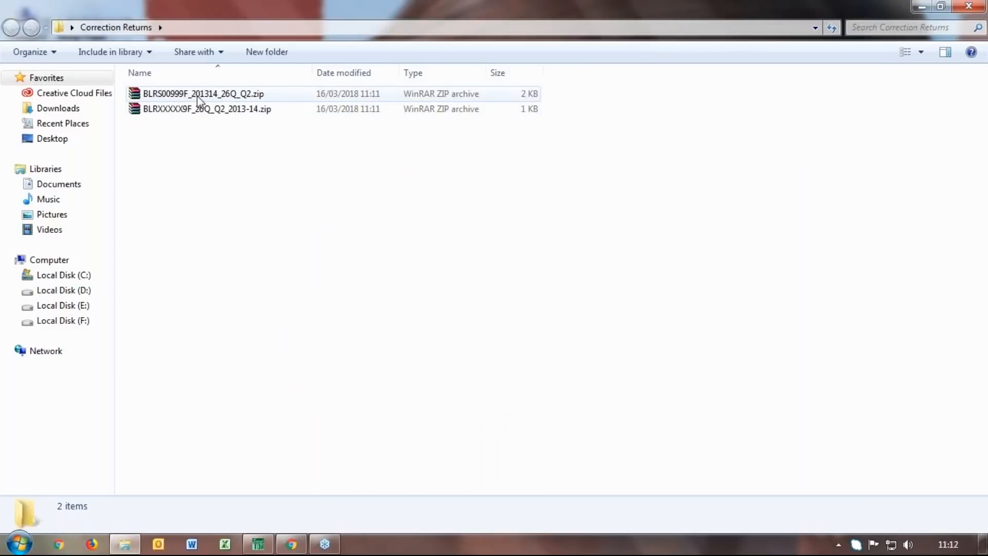
click(72, 141)
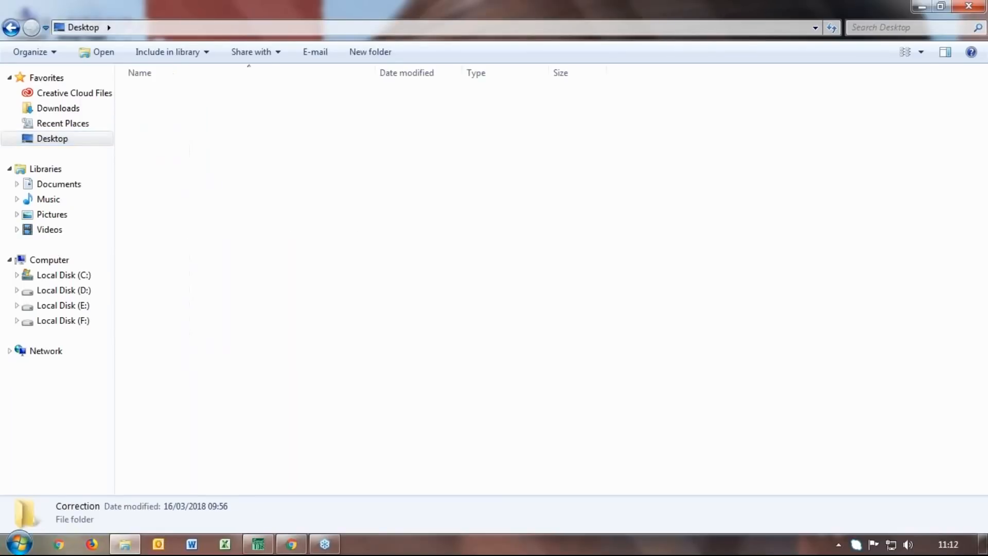
double_click(165, 184)
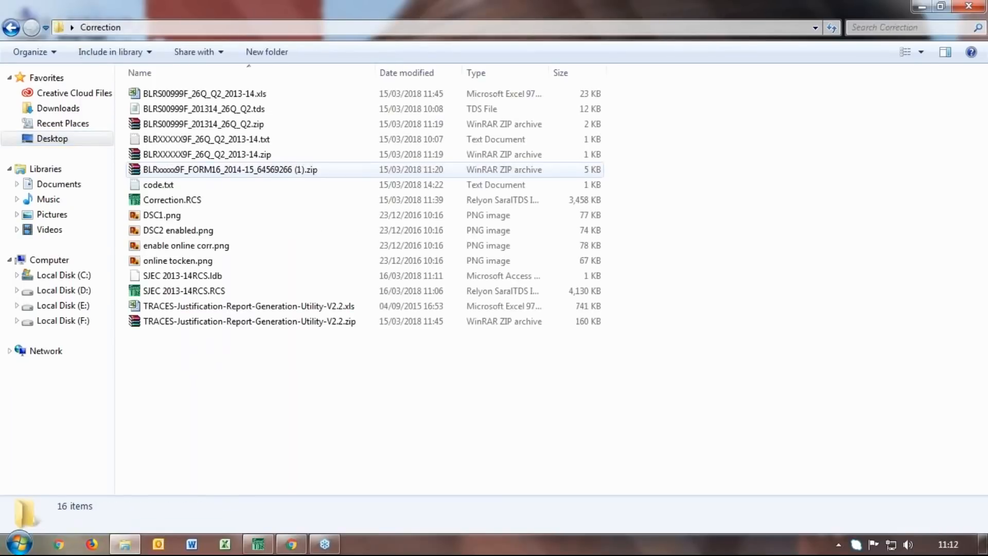
right_click(165, 184)
click(243, 448)
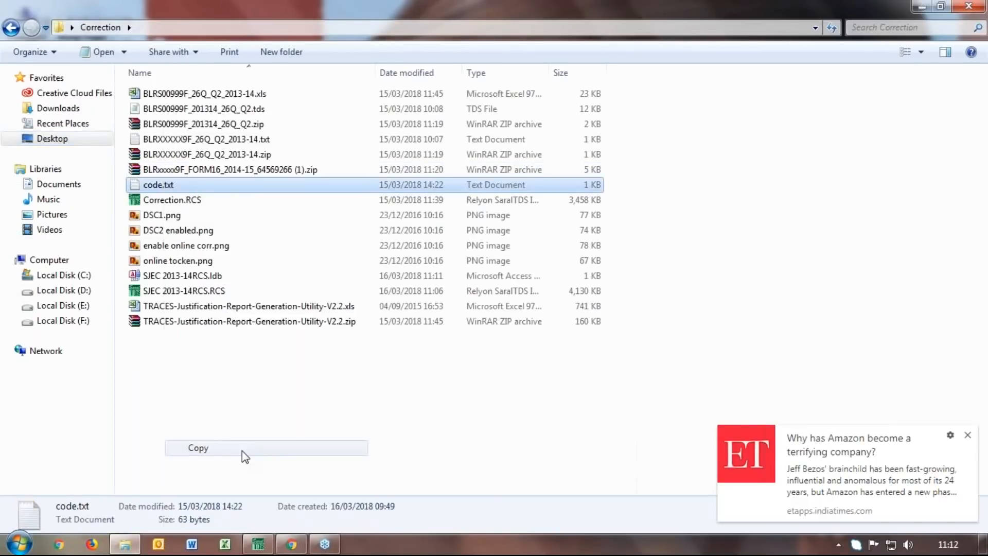
Paste code.txt into Correction Returns and open it in Notepad
click(63, 116)
click(58, 139)
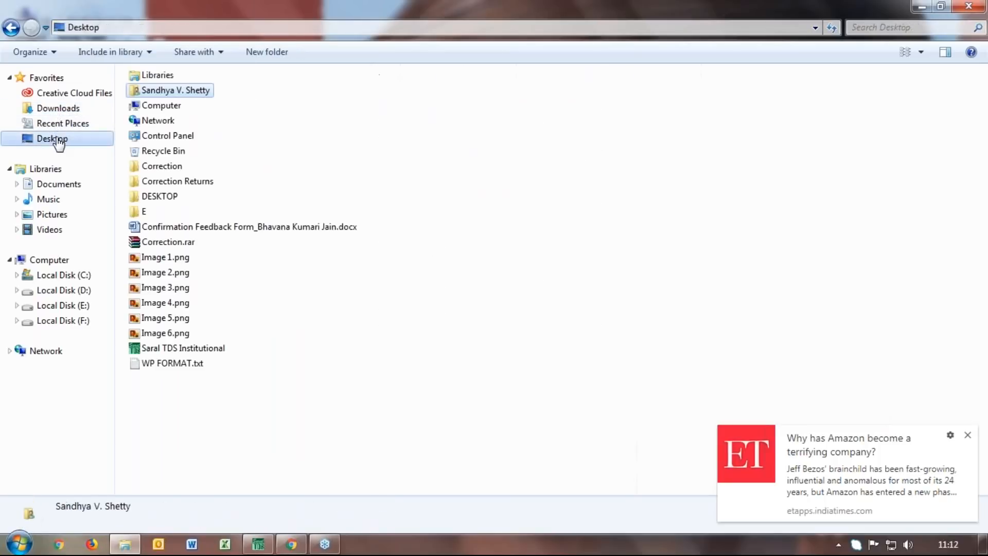
double_click(170, 181)
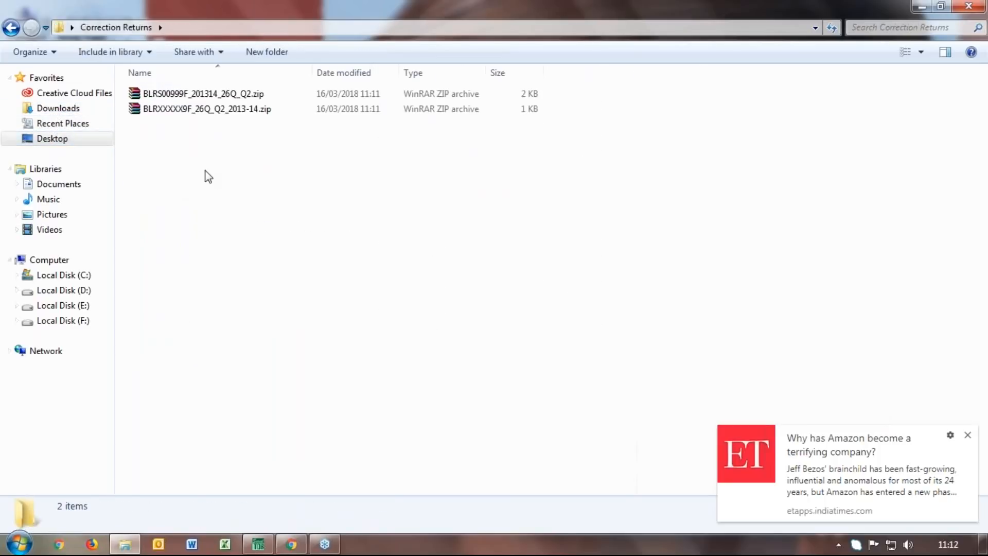
right_click(205, 171)
click(238, 265)
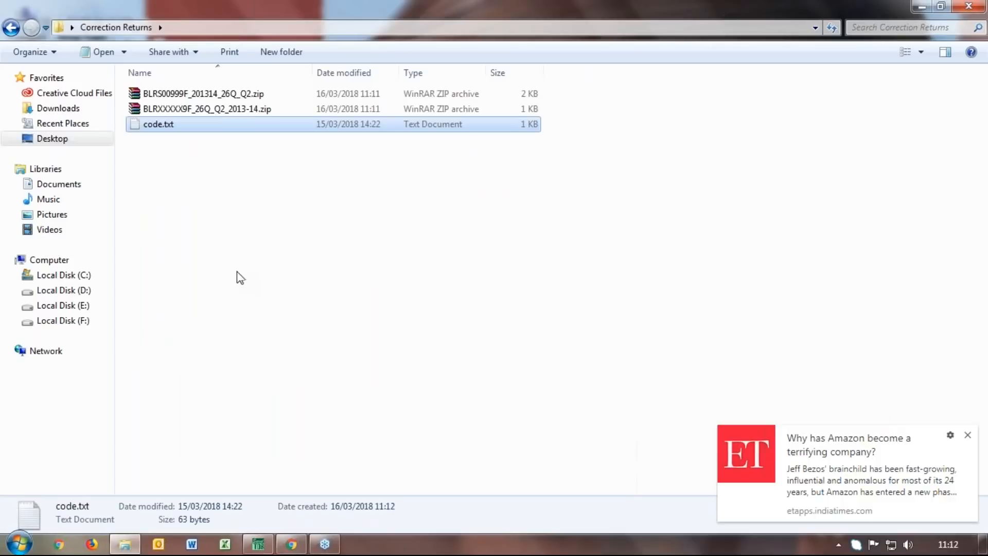
double_click(146, 128)
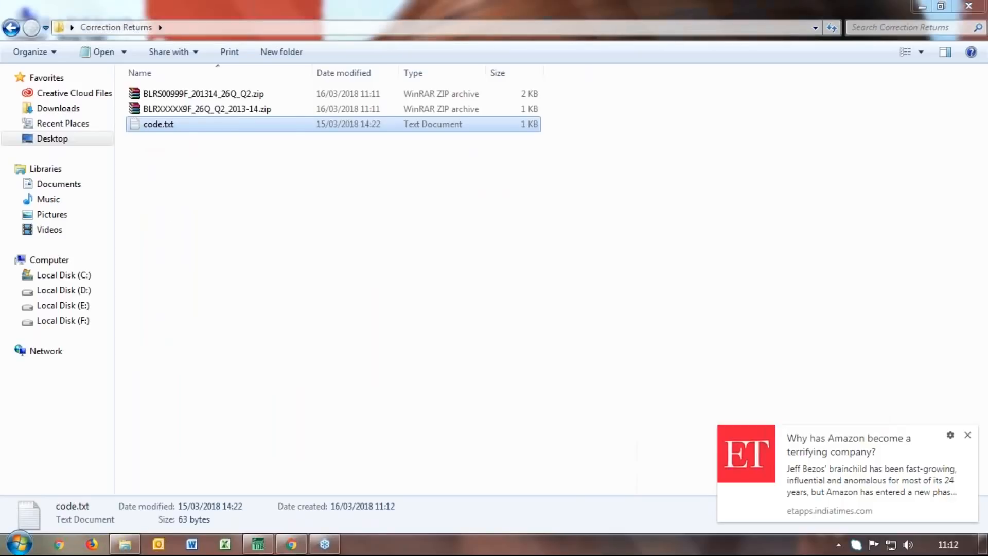
drag(535, 151, 477, 170)
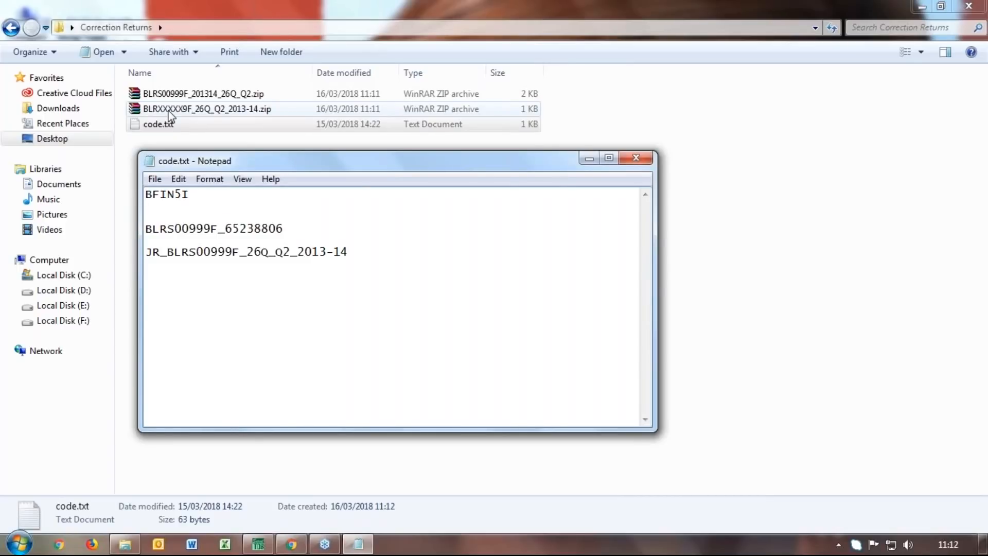
Insert the label 'Tds File:' at the start of code.txt's second line
click(147, 228)
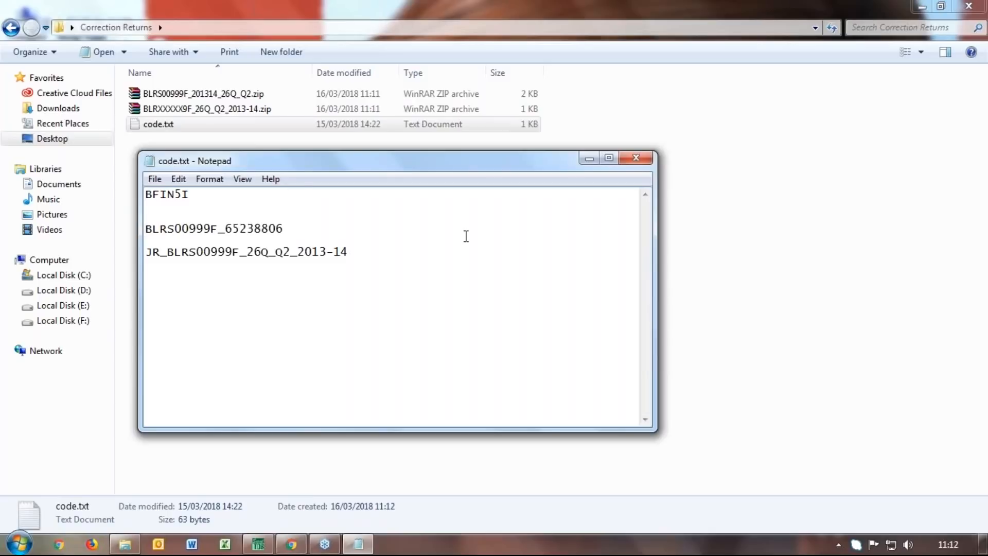
text(Tds File)
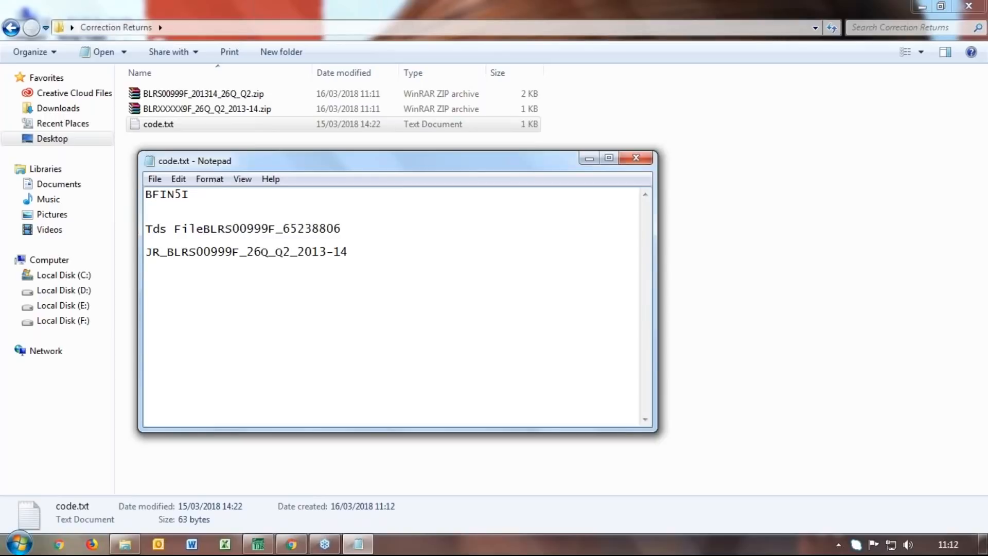
text(:)
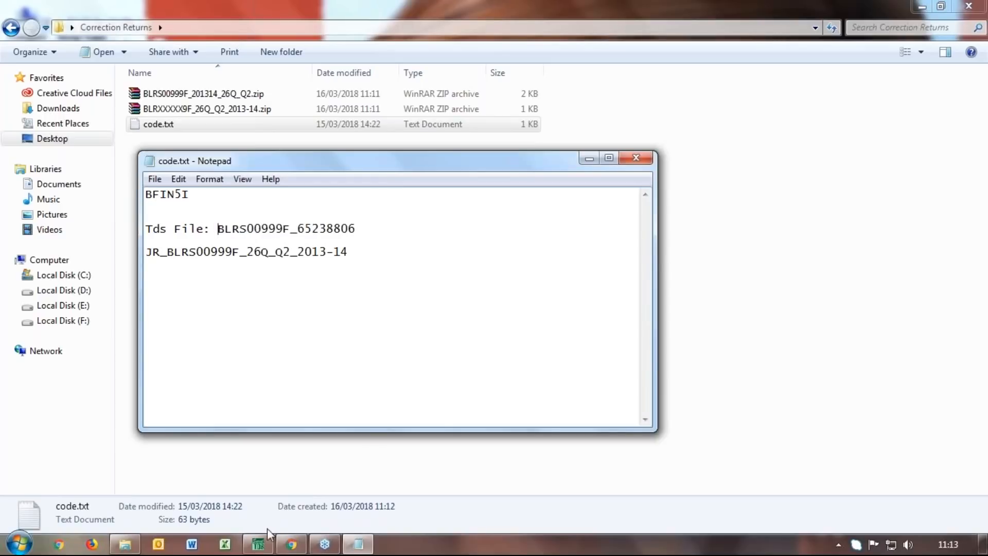
click(259, 548)
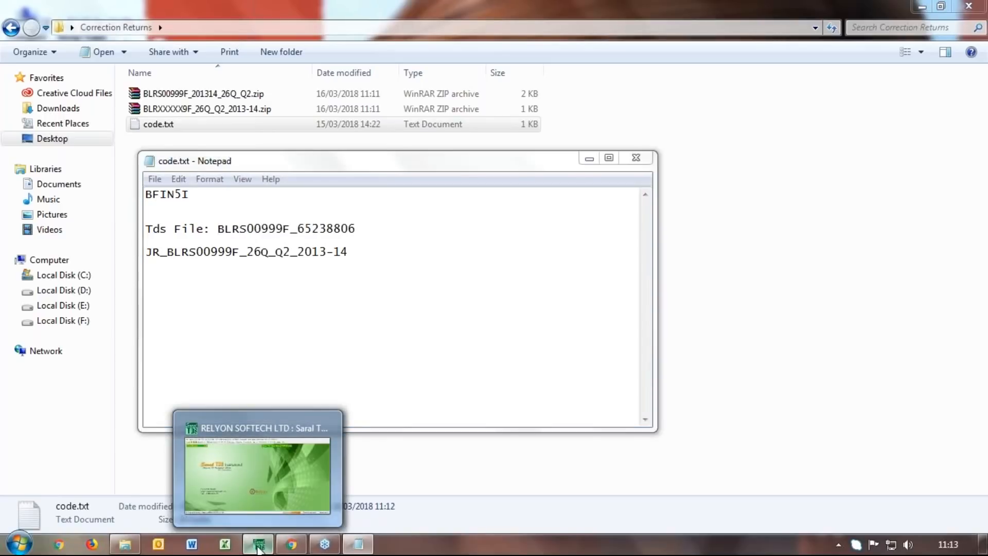
Log in to the TRACES Dashboard from Saral TDS, skipping PayPack and entering the verification code
click(248, 46)
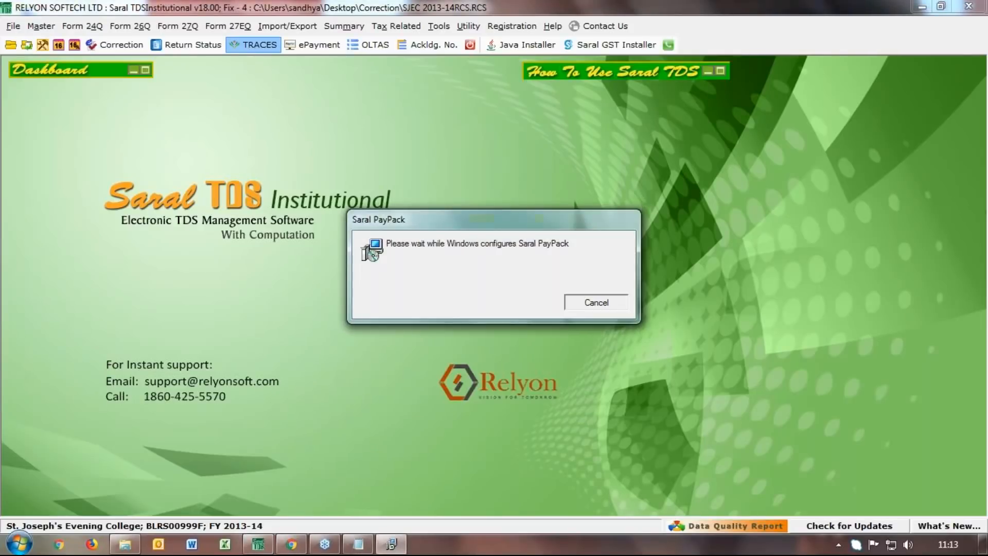
click(596, 303)
click(648, 206)
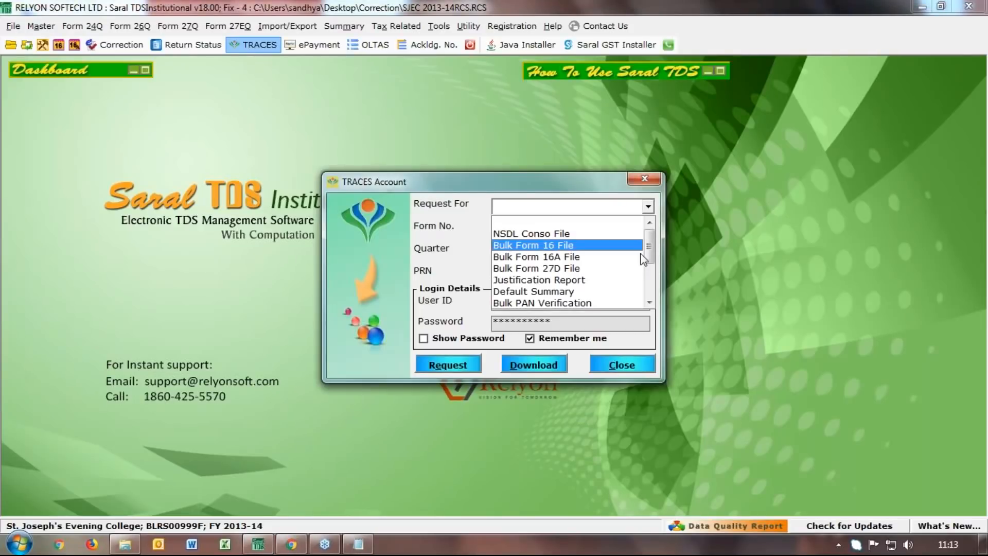
drag(654, 253, 650, 270)
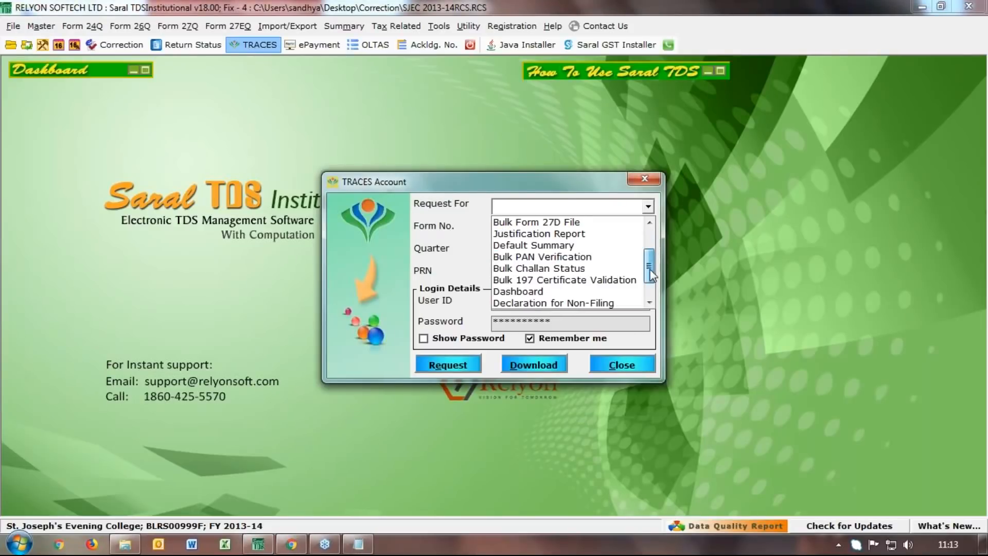
click(560, 291)
click(447, 364)
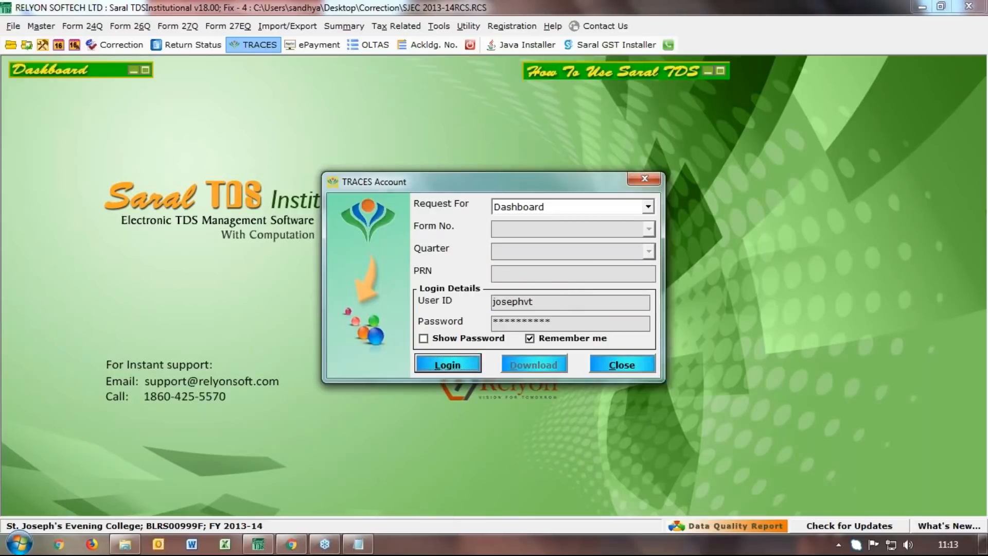
click(523, 322)
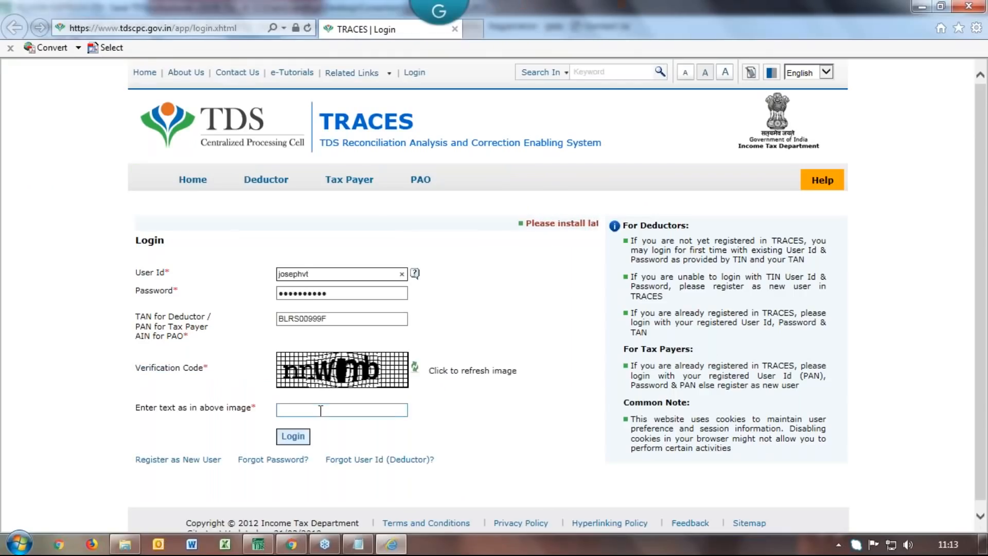
click(321, 410)
text(nnwmb)
click(294, 439)
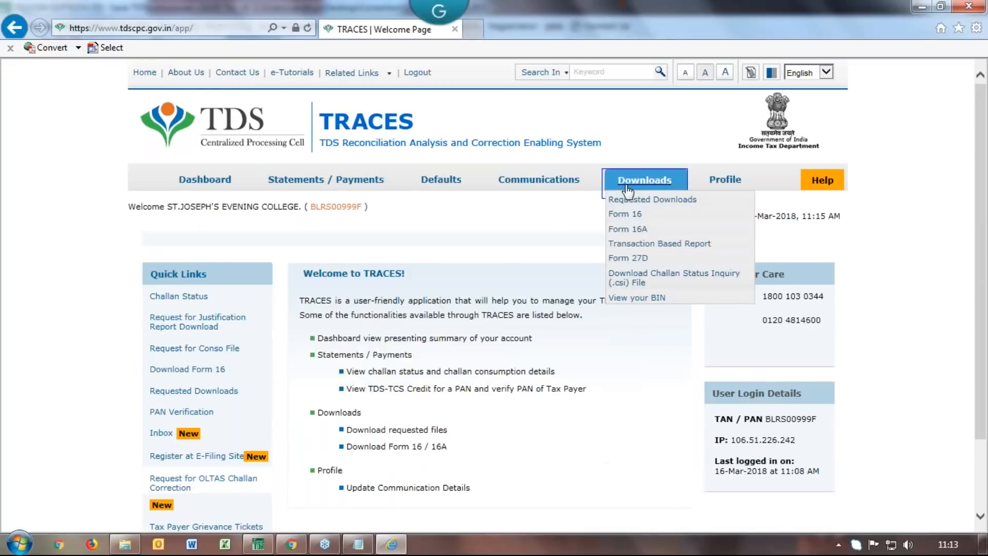
View all requested downloads and select the NSDL Conso File request number
click(638, 196)
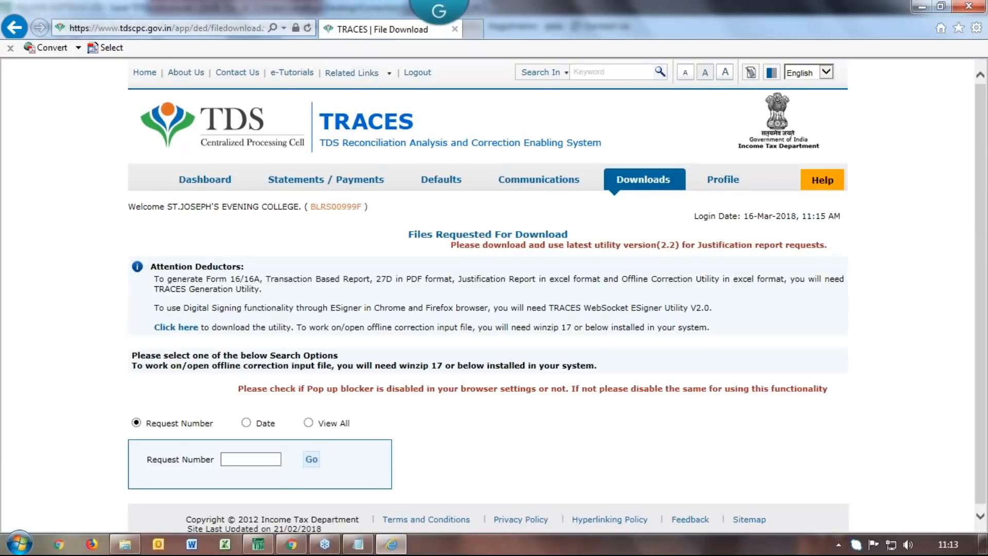
click(308, 422)
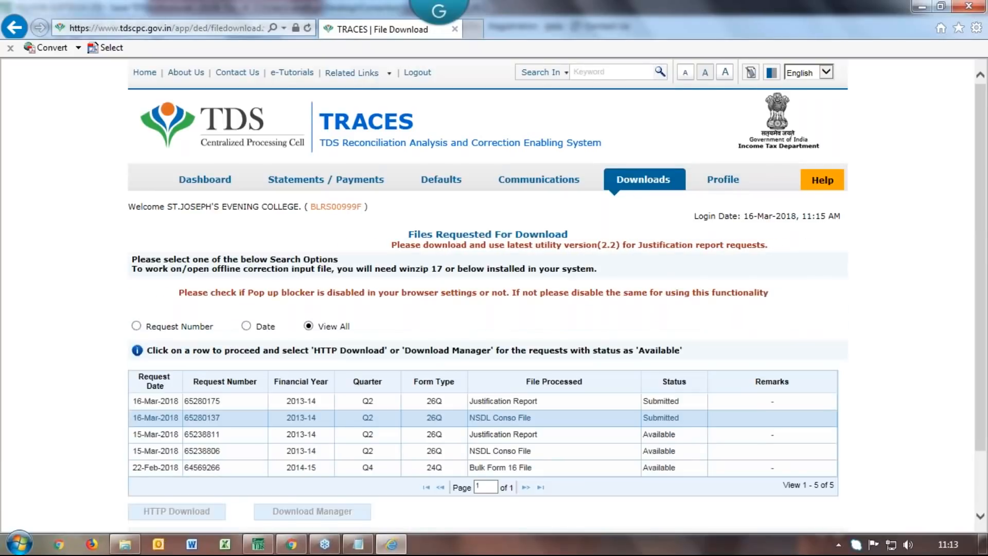
click(224, 435)
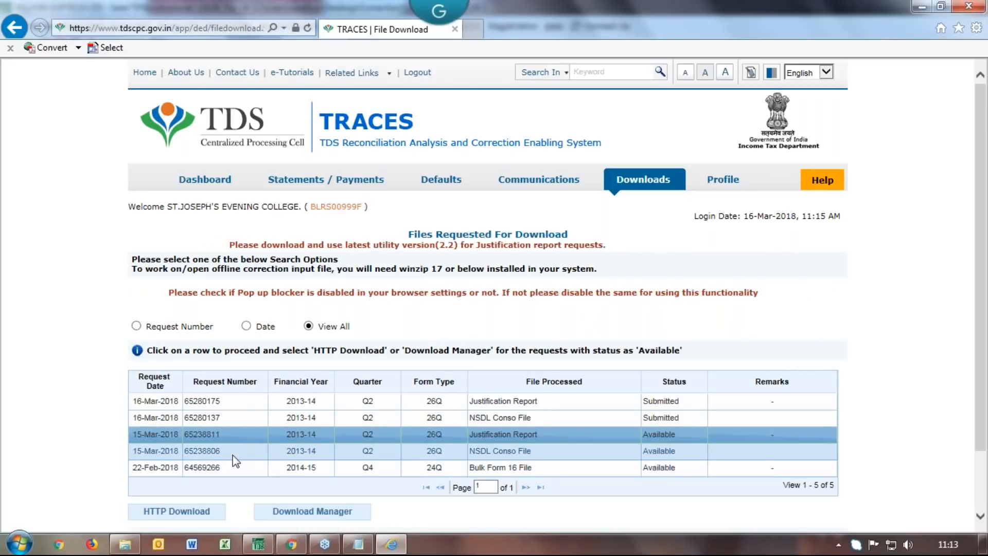
drag(223, 457, 184, 451)
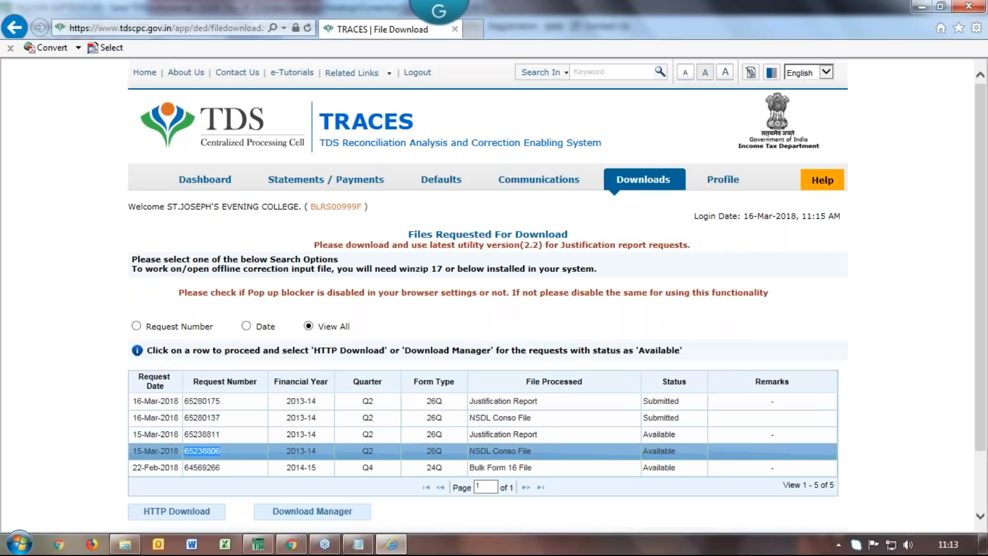
click(363, 545)
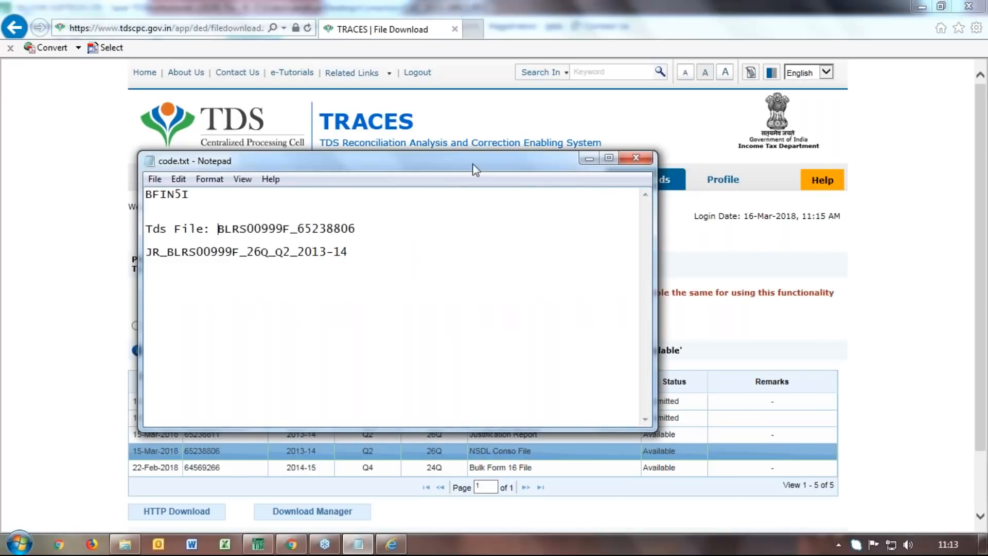
Copy the Tds File code from code.txt, then select the first 26Q Q2 zip in Correction Returns
drag(477, 164, 638, 222)
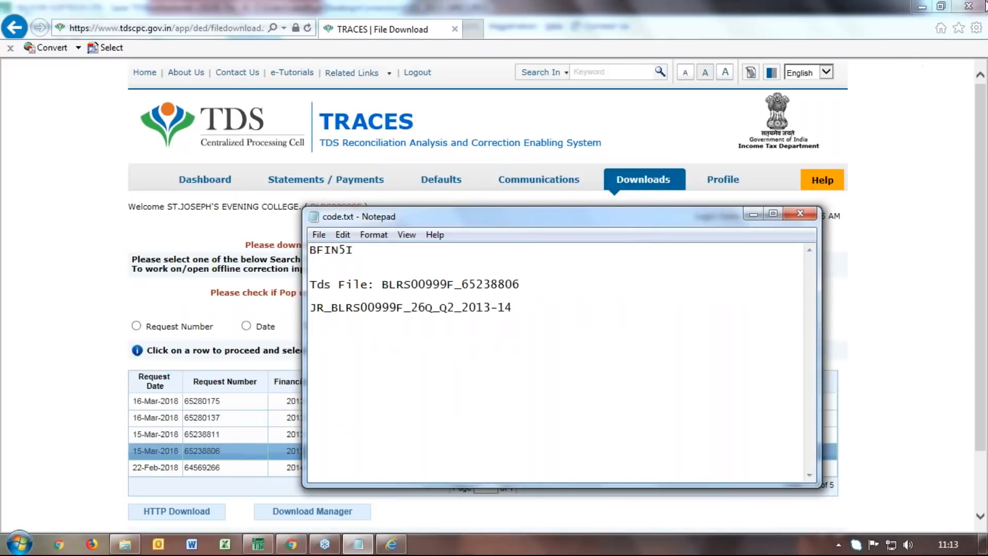
click(920, 8)
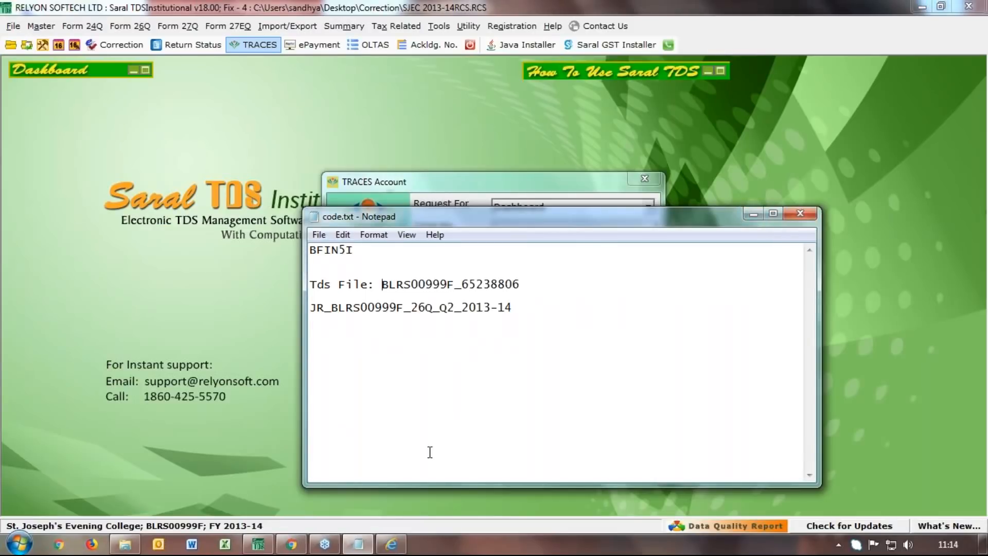
mouse_move(122, 548)
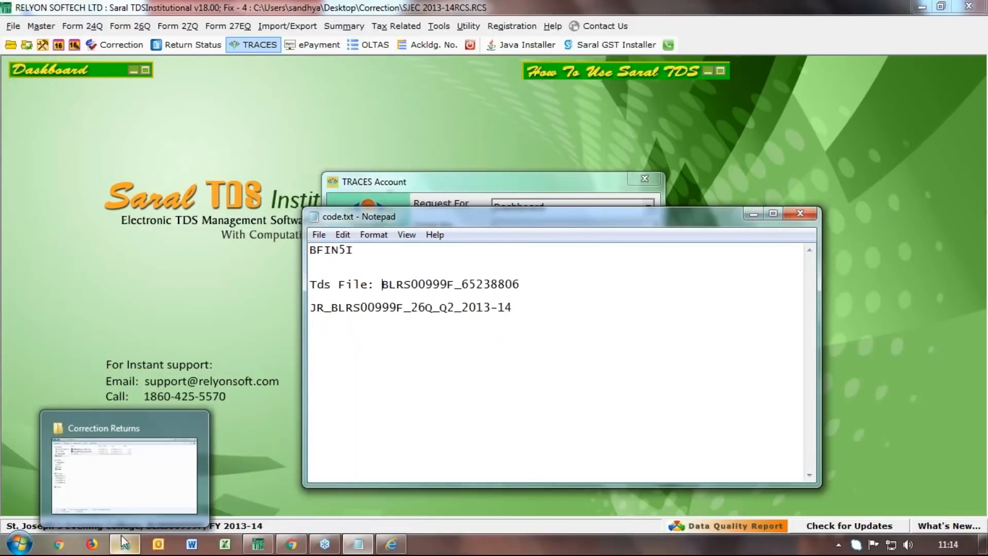
click(130, 490)
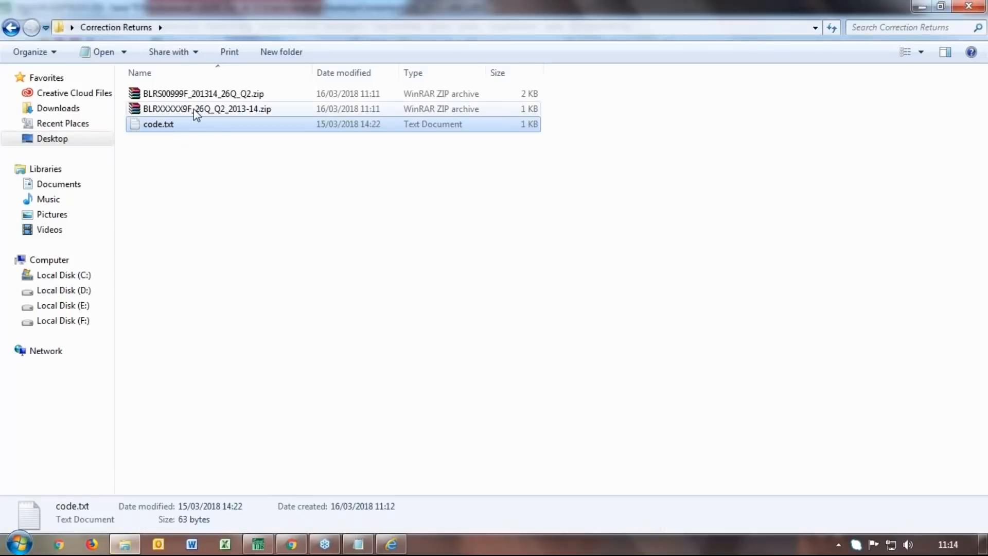
double_click(169, 128)
drag(331, 172, 191, 171)
key(ctrl+c)
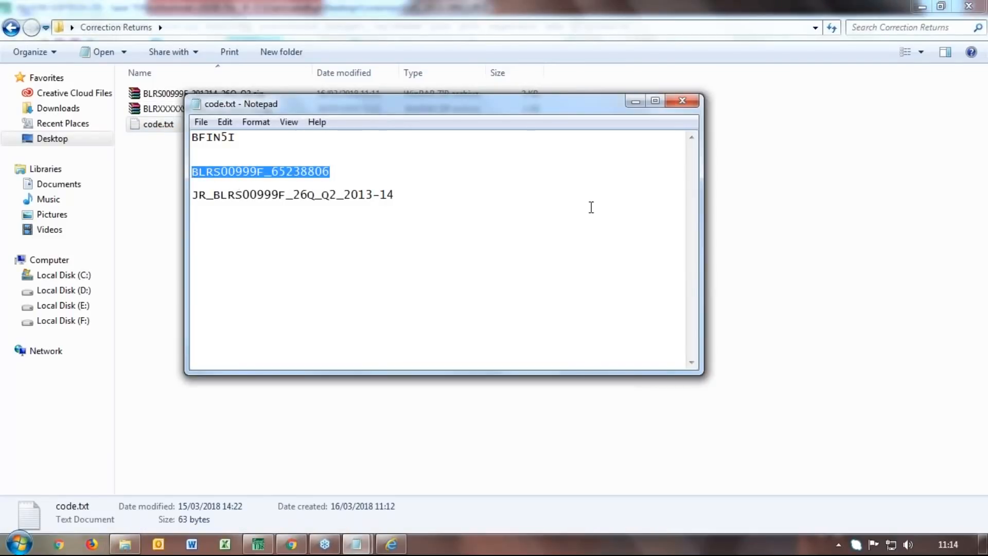
click(636, 101)
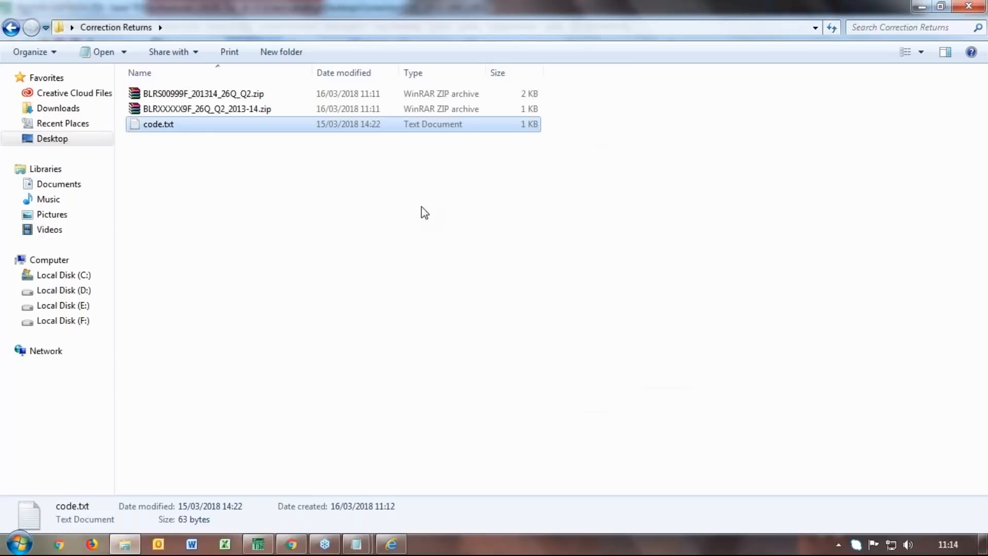
click(204, 96)
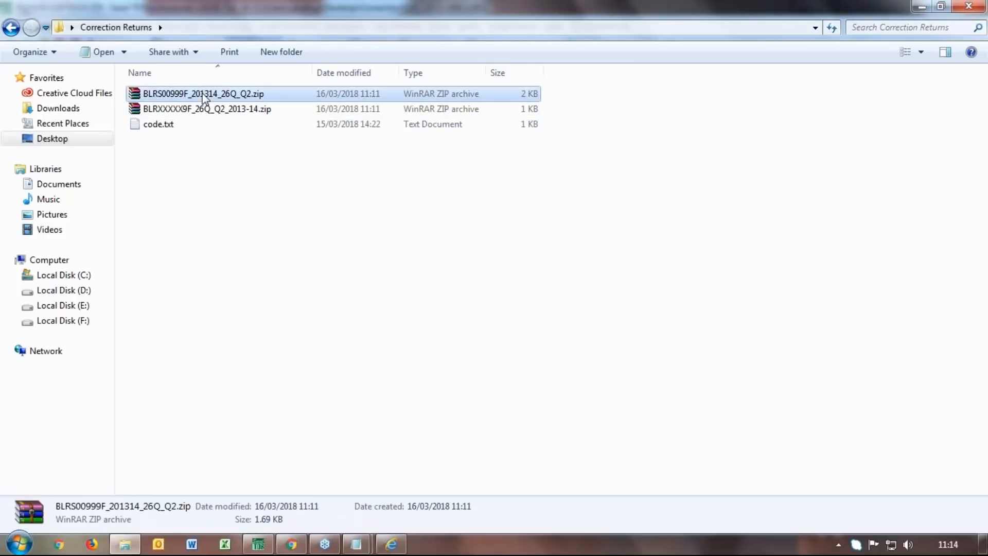
right_click(202, 93)
Extract the 26Q Q2 zip here using the copied Tds File code as password
click(247, 134)
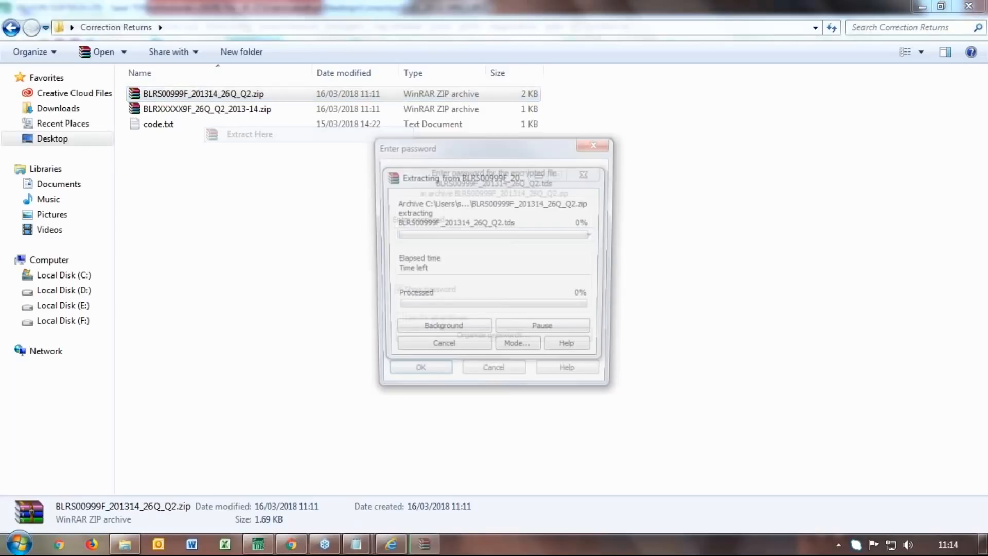
key(ctrl+v)
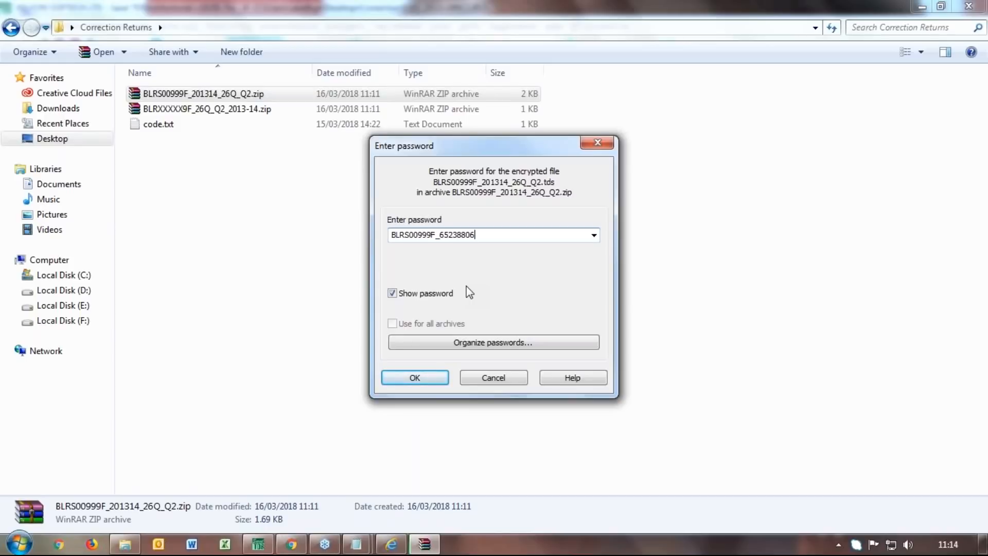
click(414, 378)
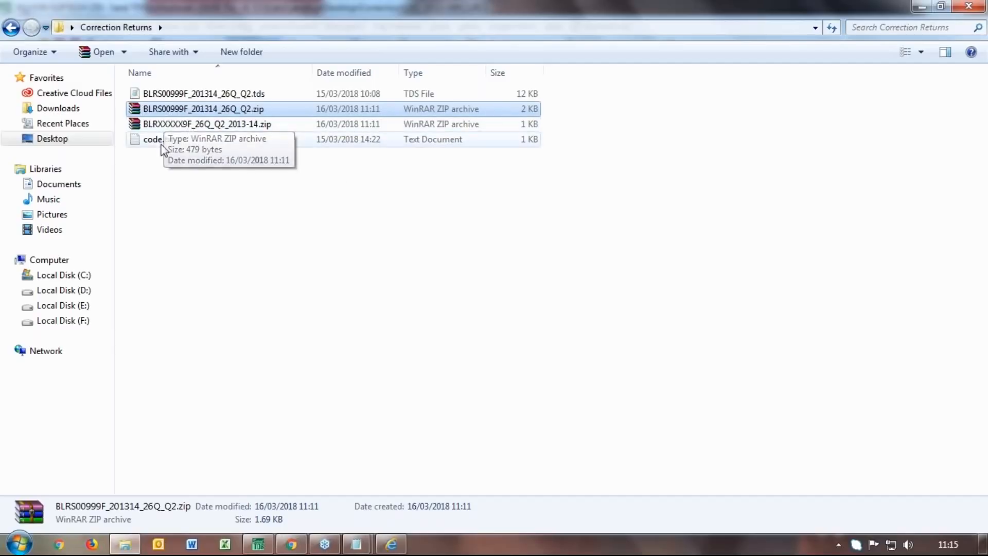
click(360, 544)
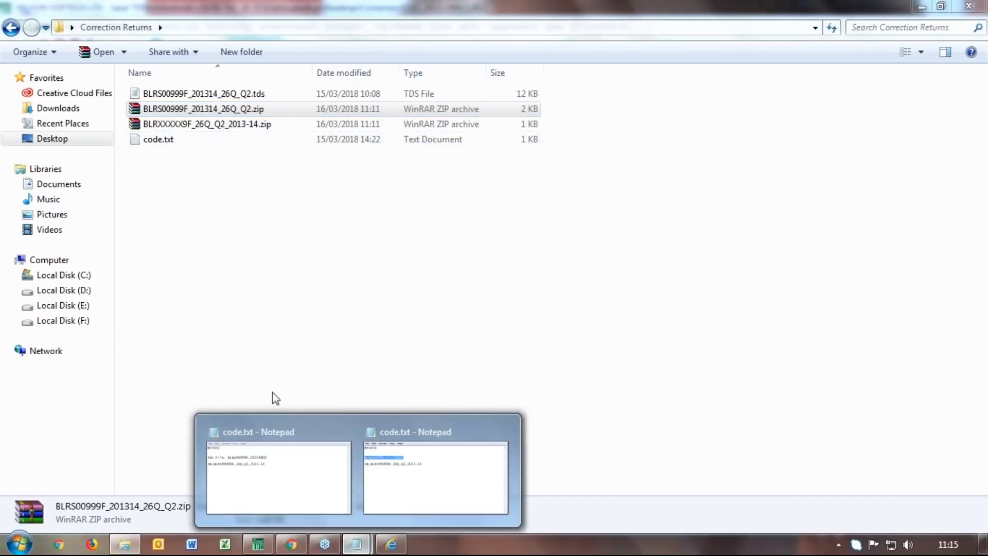
click(286, 468)
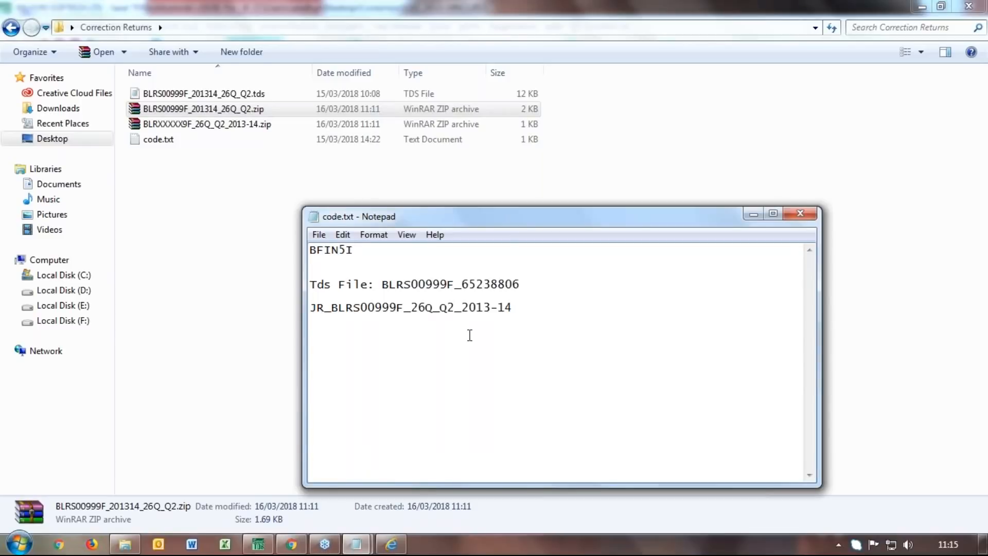
Label the password line 'Jr:', copy the justification report unzip password, and minimize Notepad
text(Jr)
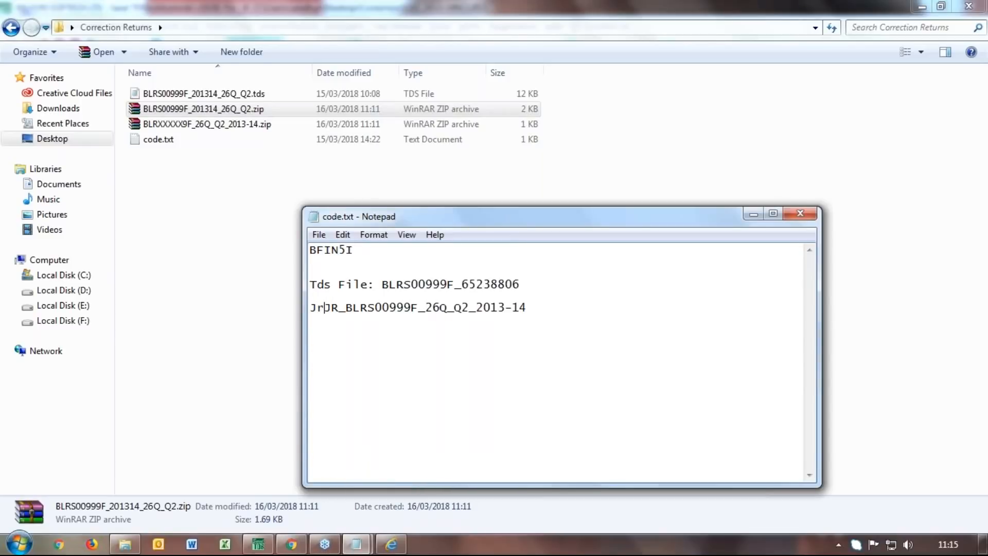
text(:)
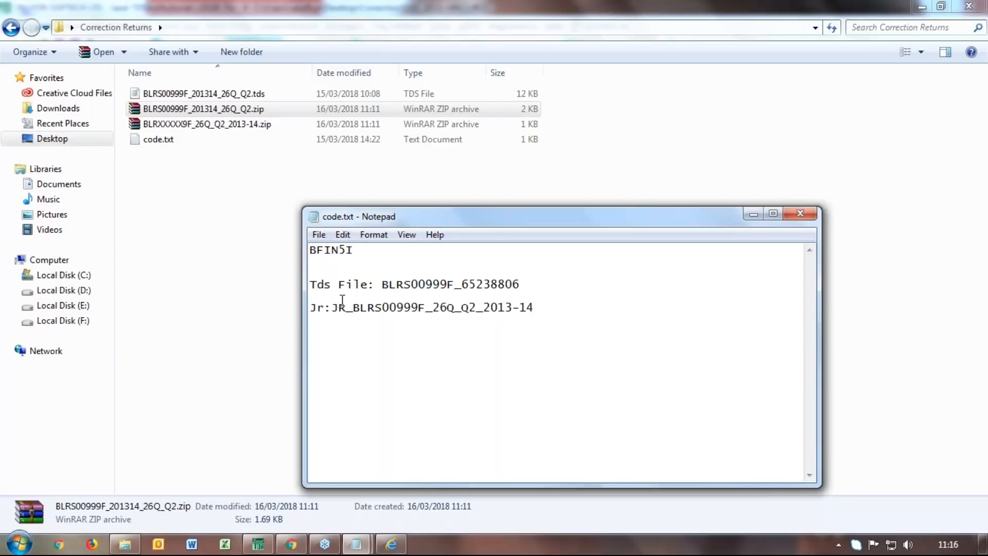
drag(335, 307, 534, 303)
key(ctrl+c)
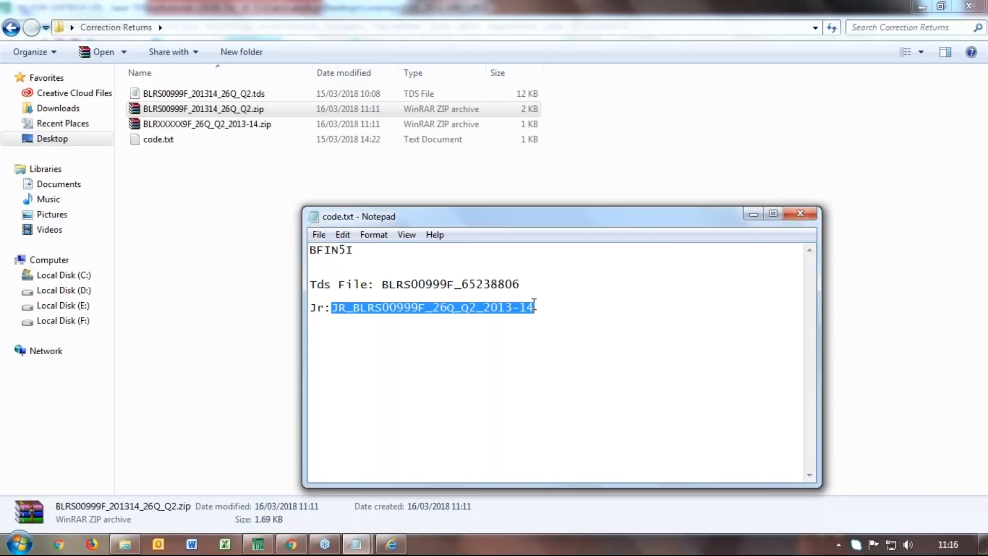
click(753, 214)
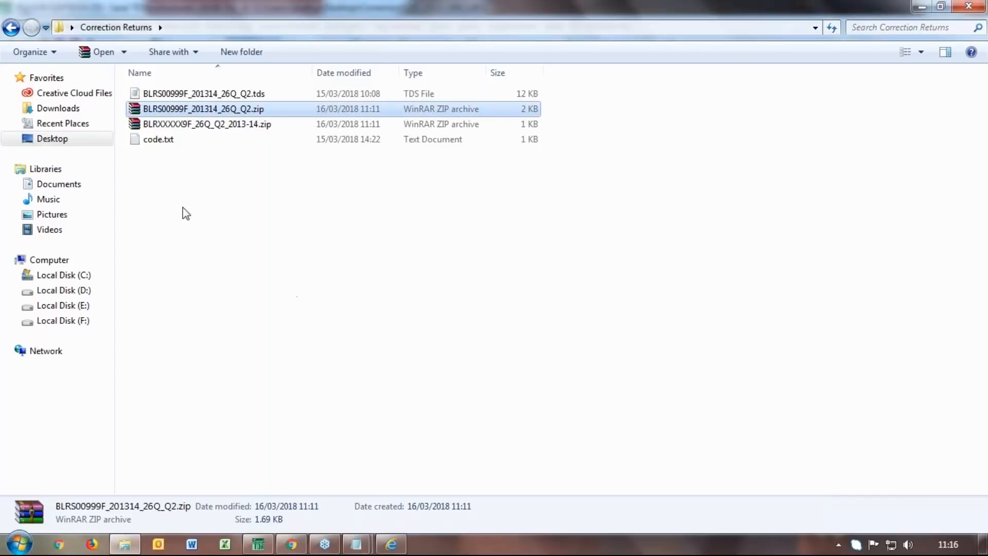
right_click(233, 125)
Extract the BLRXXXXX9F zip here, supplying the pasted unzip password
click(273, 166)
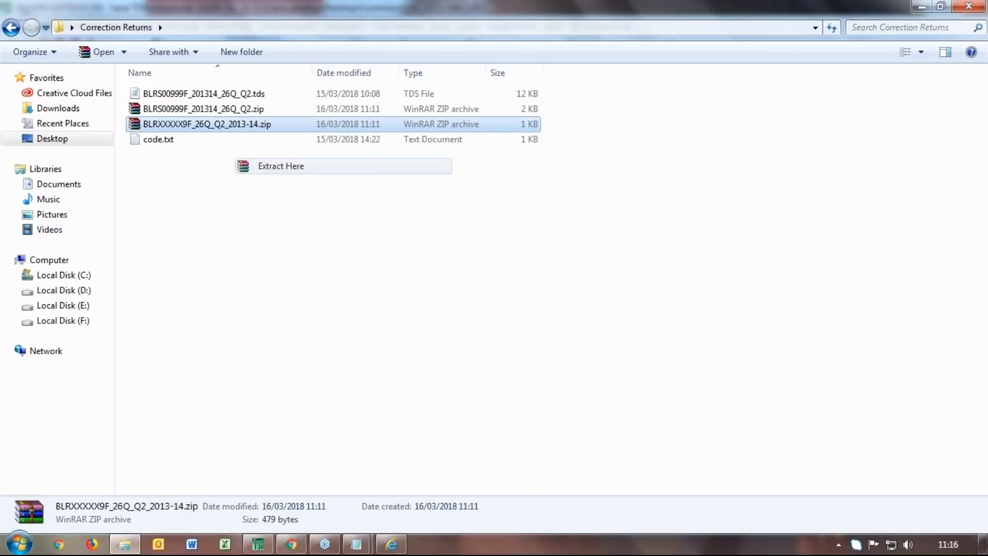
key(ctrl+v)
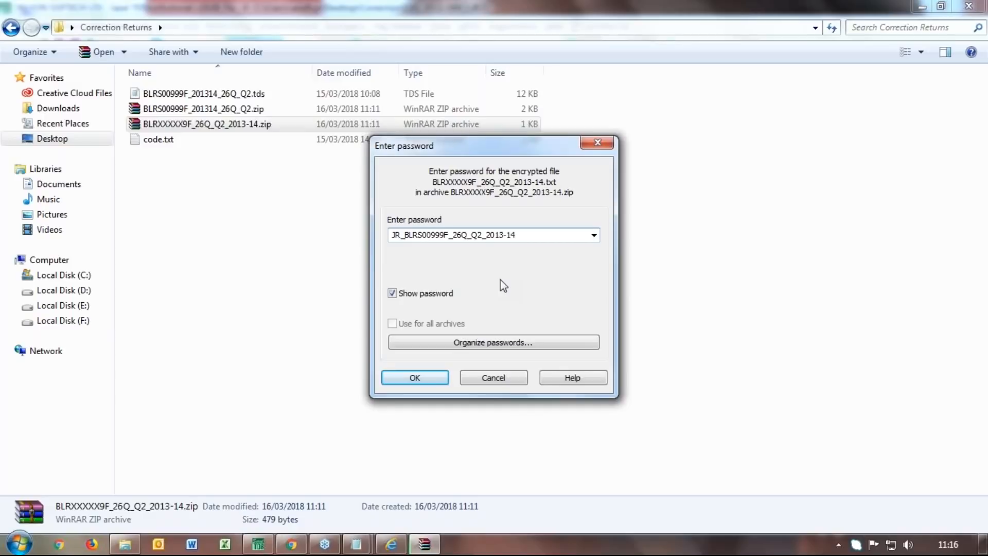
click(417, 377)
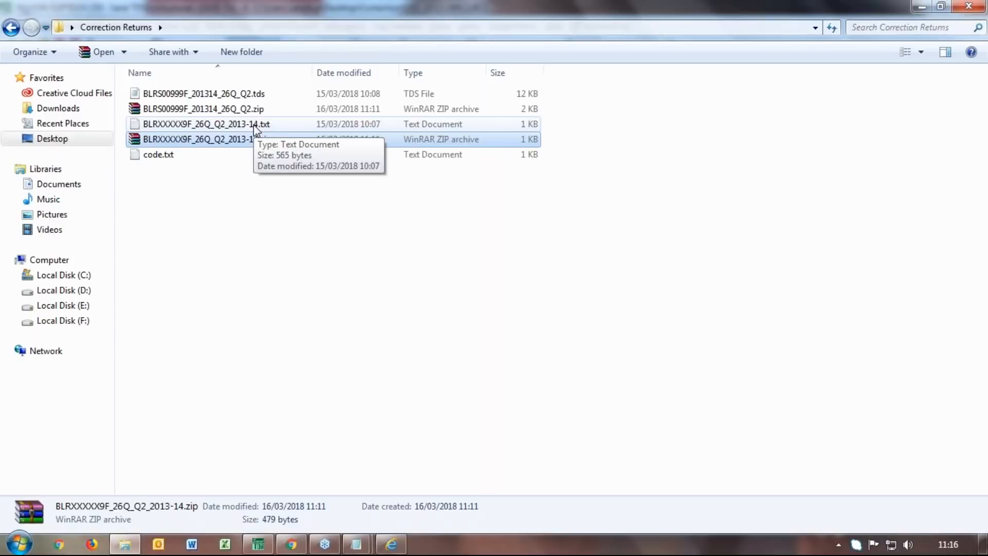
Bring the TRACES browser window back from the taskbar
mouse_move(257, 549)
mouse_move(391, 544)
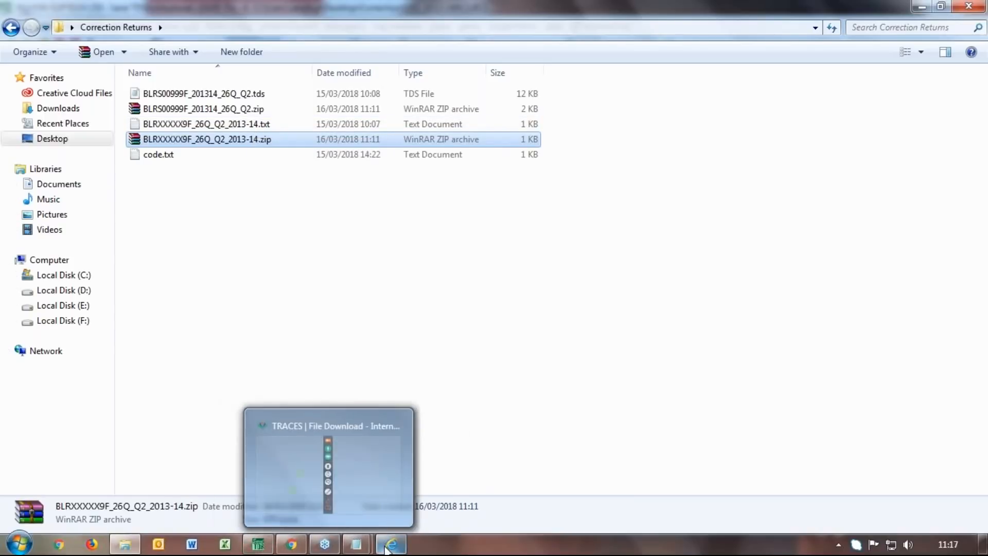
click(378, 483)
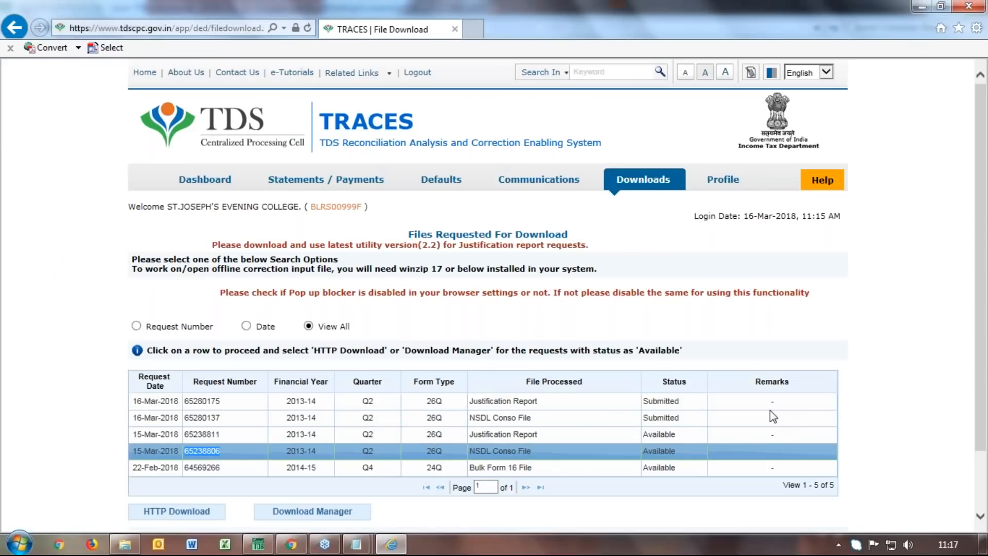
Go to Requested Downloads, open the utility download page, and submit the verification code
mouse_move(643, 179)
click(655, 196)
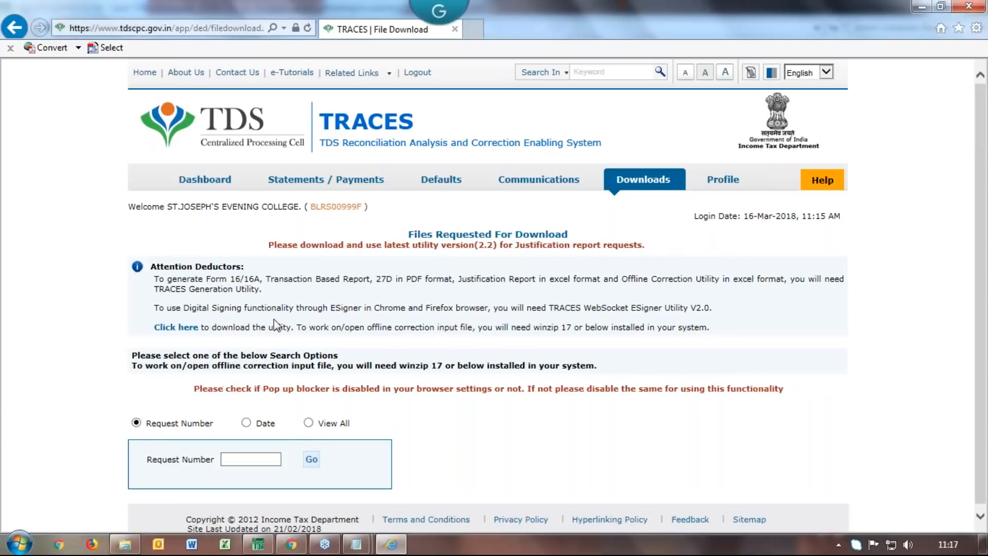
click(176, 327)
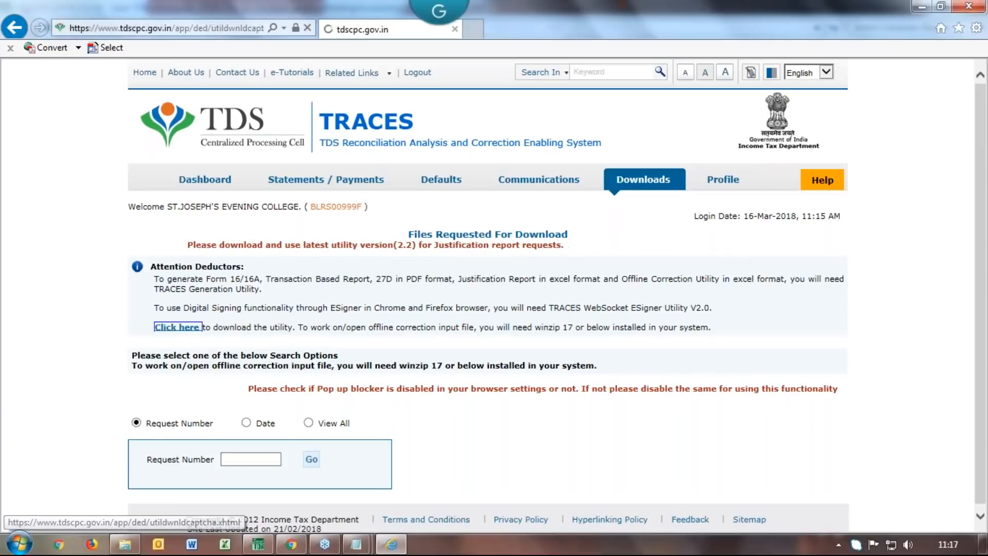
click(353, 371)
text(f)
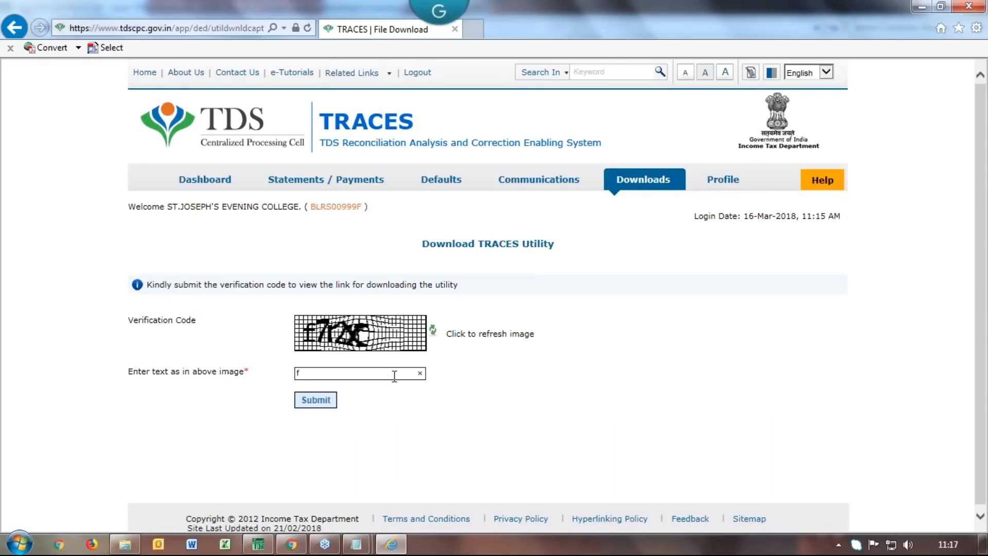
text(7r2x)
click(316, 403)
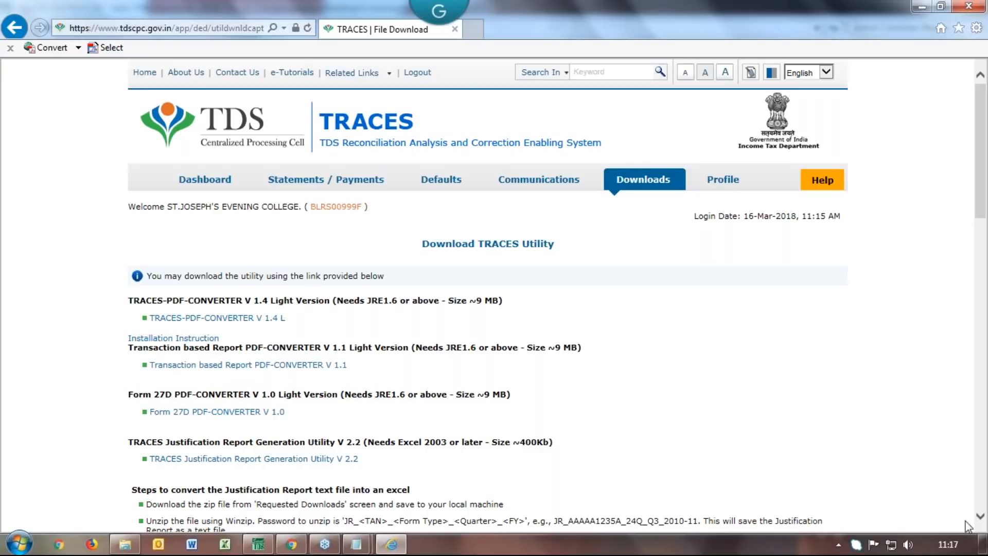
Download the Justification Report Generation Utility V 2.2 zip, choosing Save as
scroll(982, 525, down, 3)
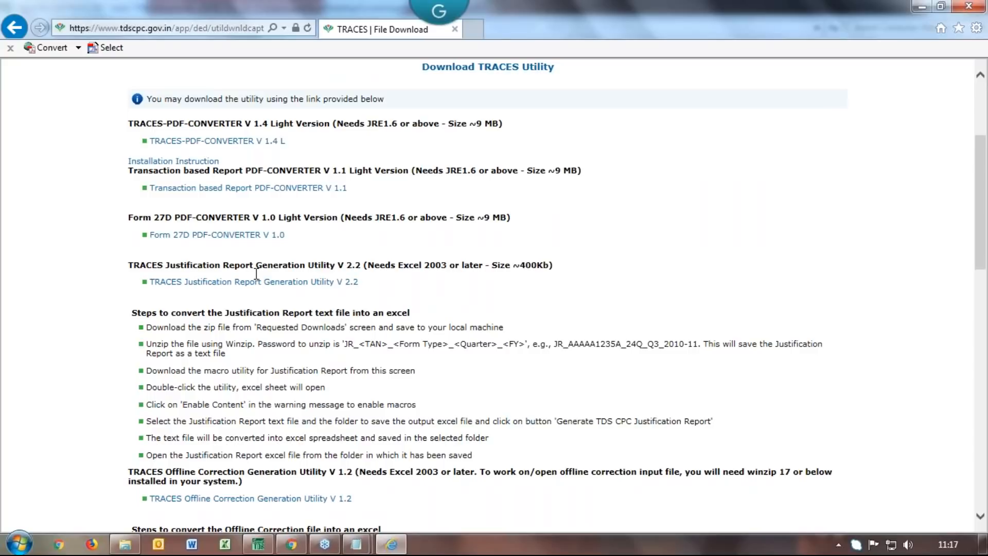
click(263, 282)
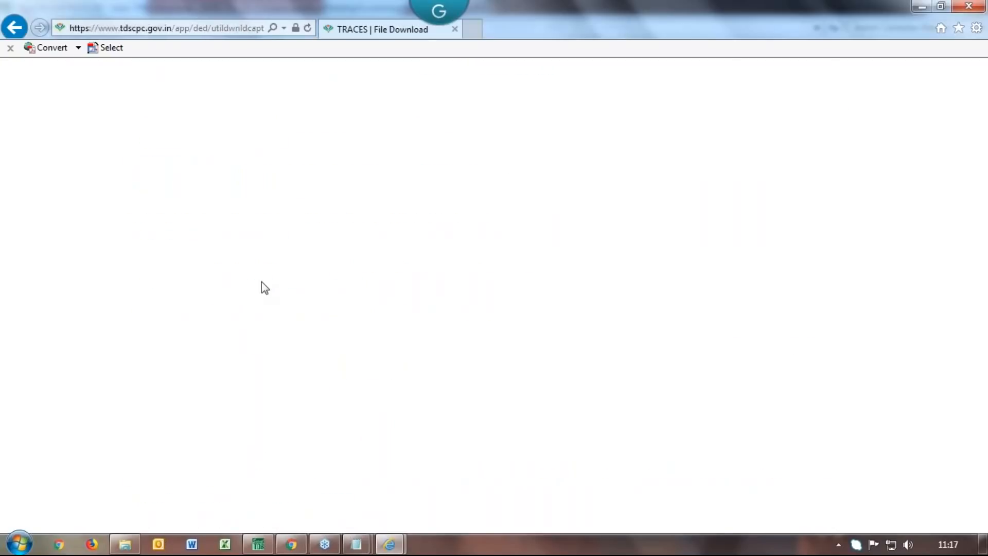
click(769, 517)
click(810, 499)
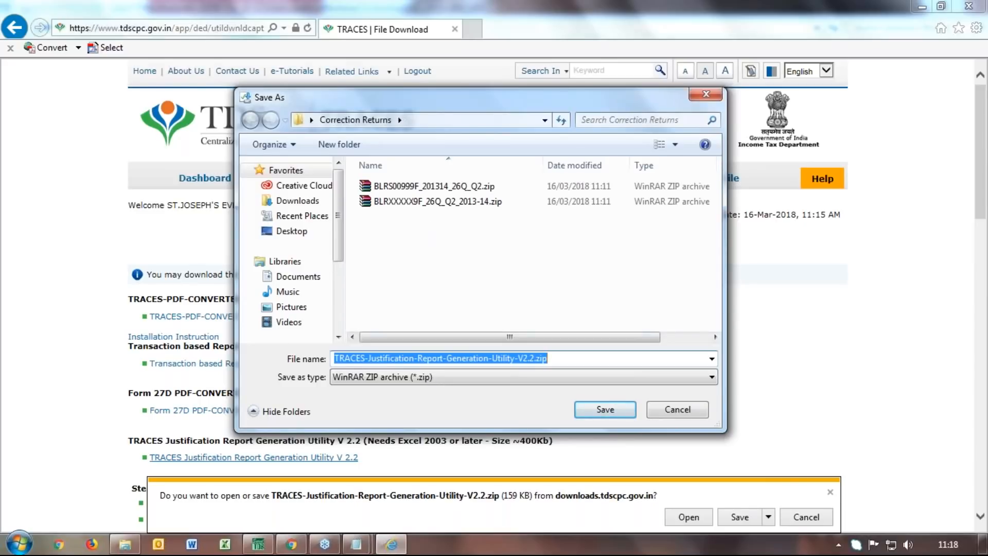
Save the utility zip into Correction Returns and minimize Internet Explorer
click(607, 412)
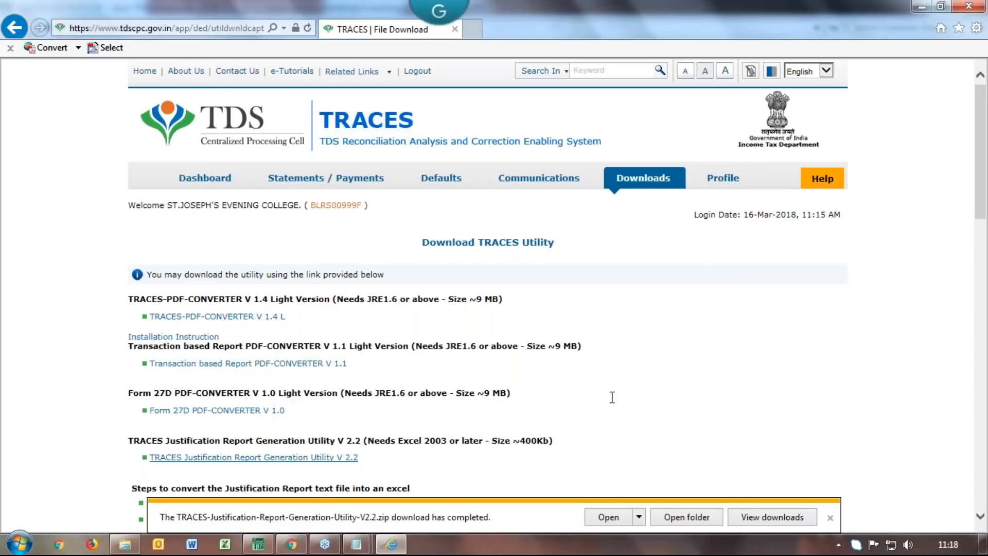
click(919, 7)
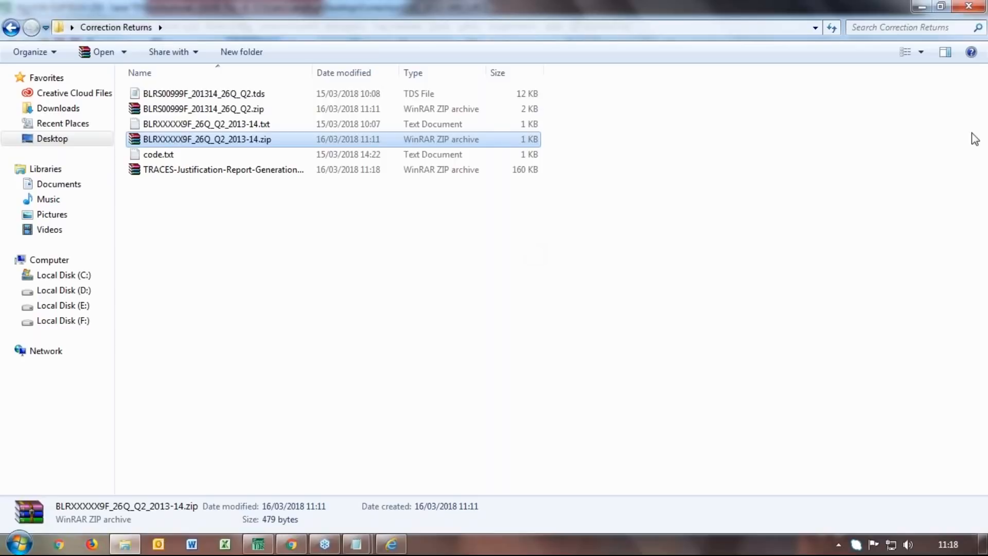
right_click(278, 170)
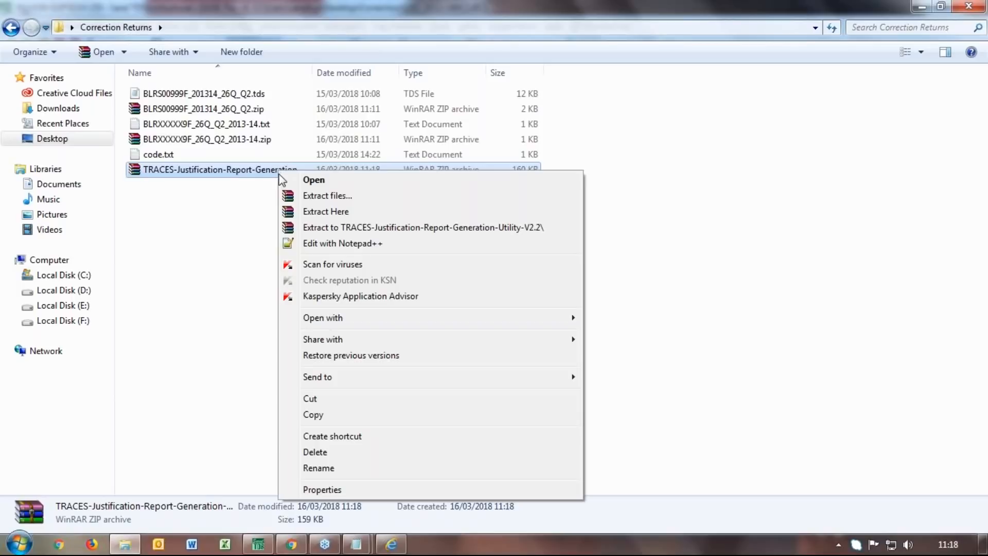
Extract the utility zip here and open TRACES-Justification-Report-Generation-Utility-V2.2.xls
click(332, 211)
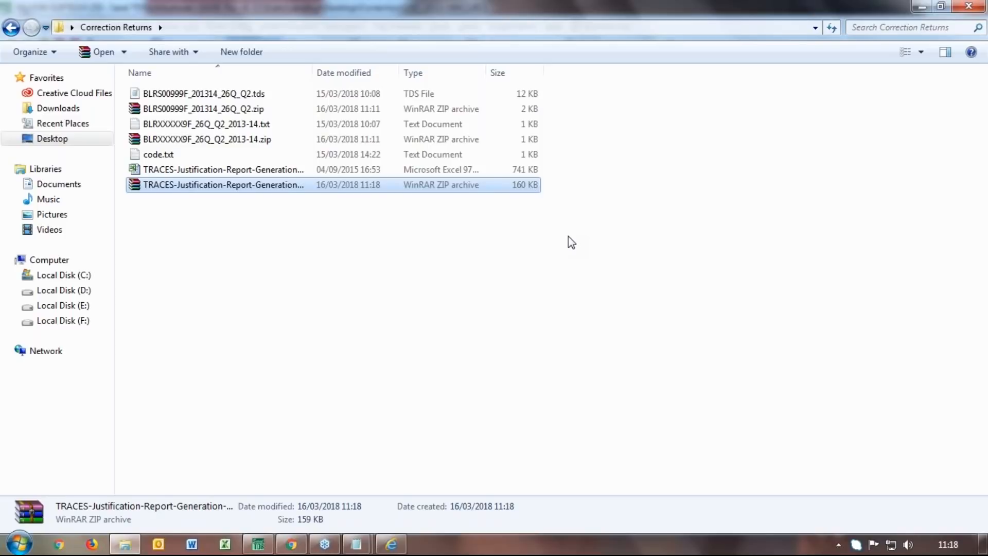
double_click(278, 170)
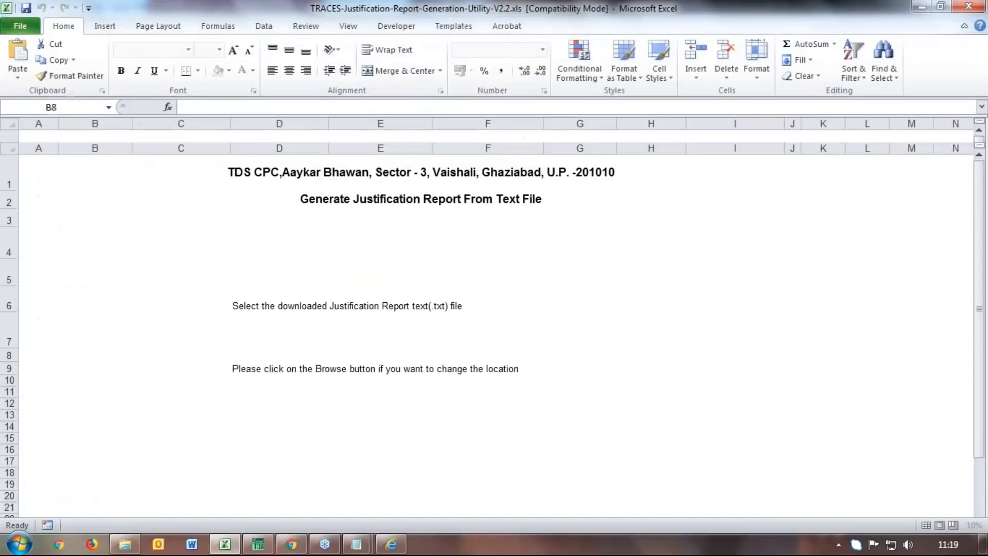
Enable macros, load BLRXXXXX9F_26Q_Q2_2013-14.txt from Correction Returns, and generate the justification report
click(401, 111)
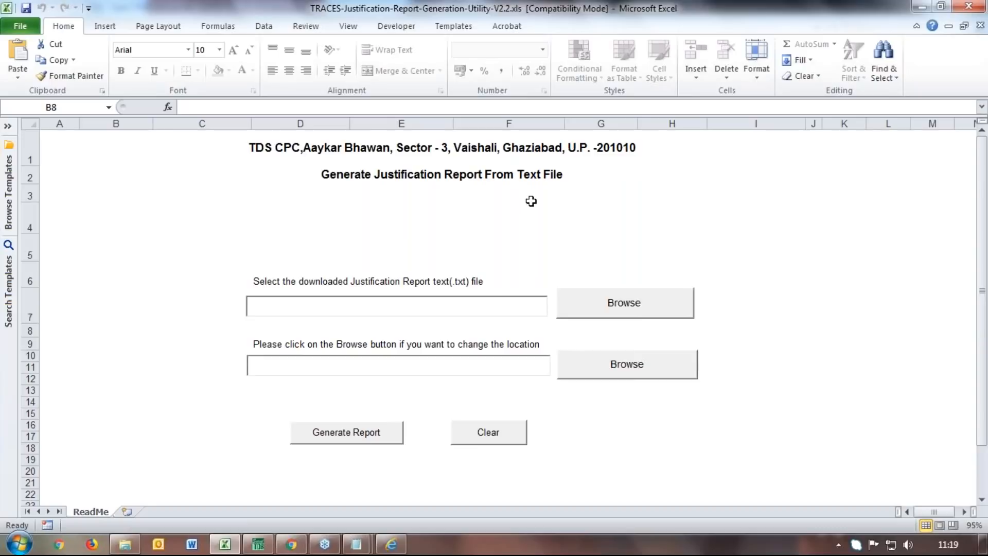
click(617, 319)
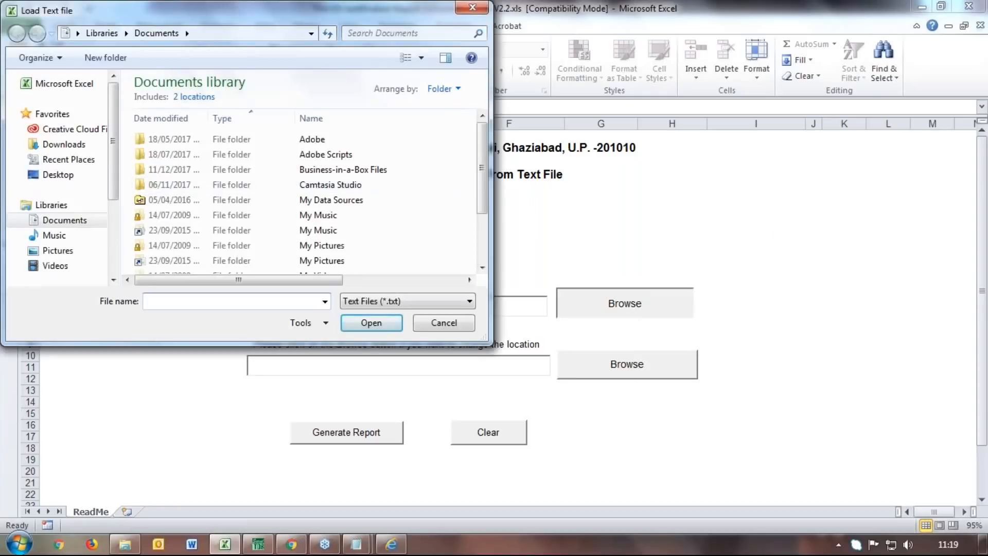
click(52, 174)
double_click(185, 157)
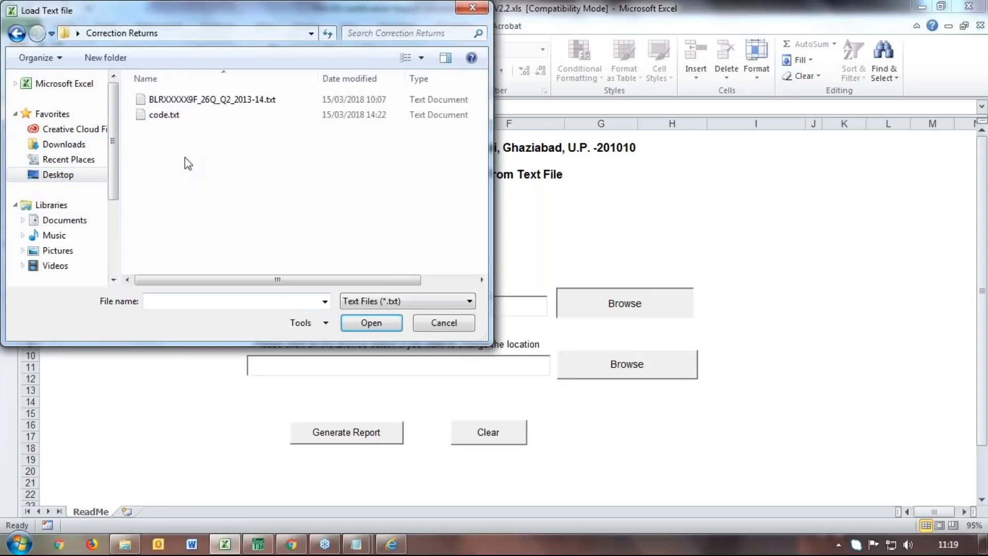
click(225, 99)
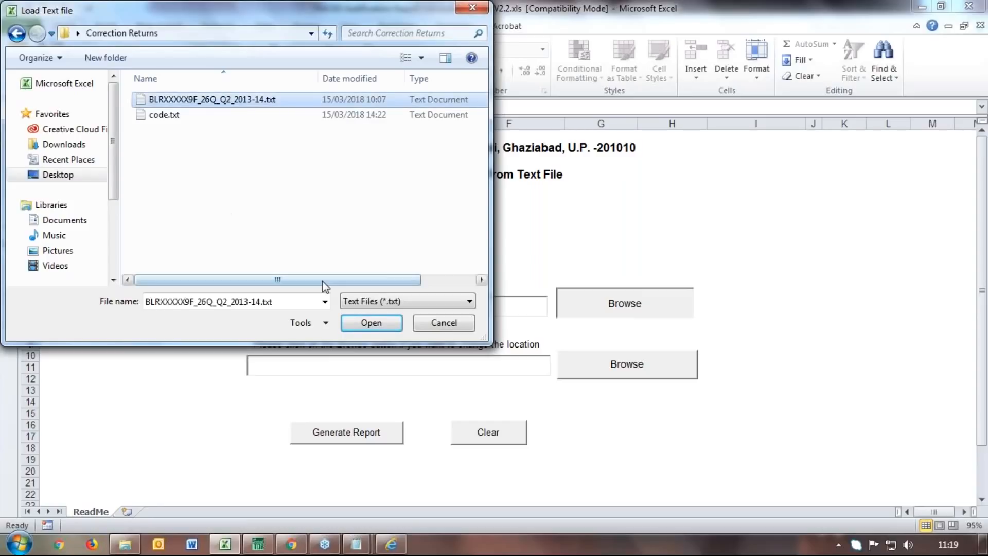
click(371, 323)
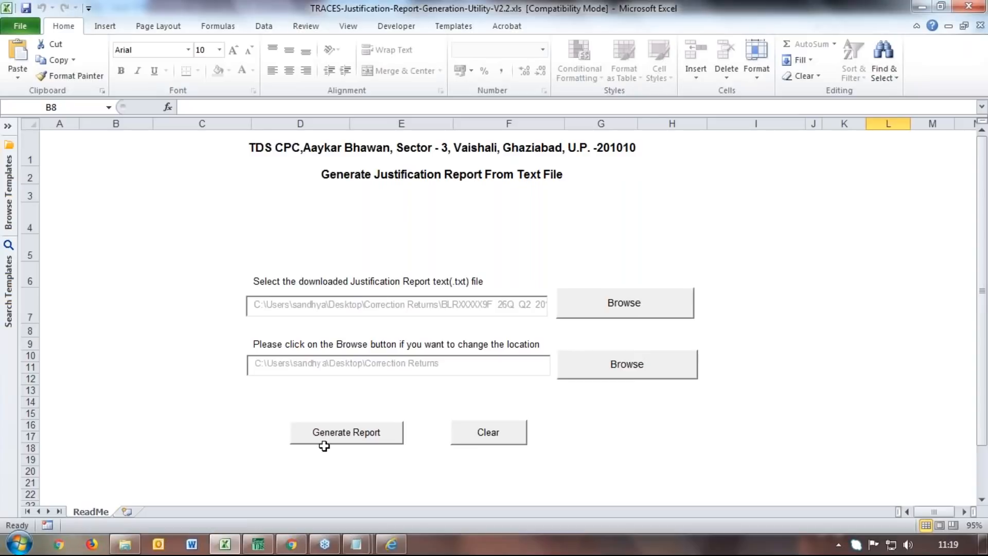
click(337, 438)
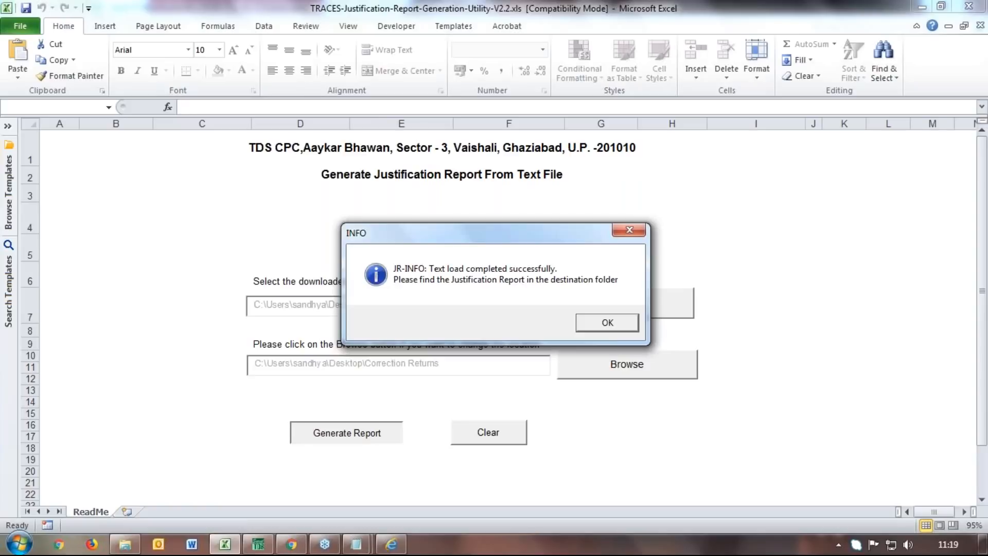
click(595, 323)
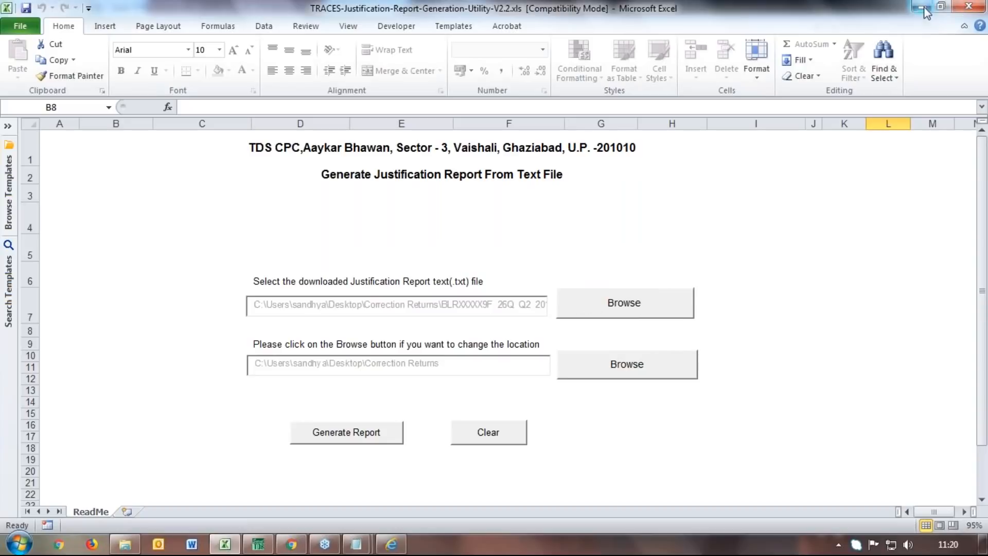
click(980, 7)
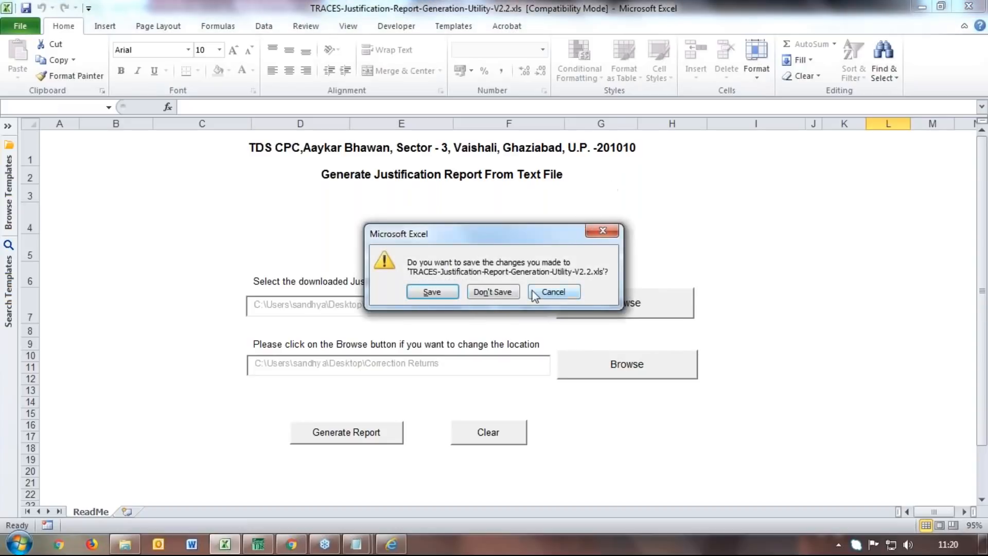
click(553, 291)
click(968, 6)
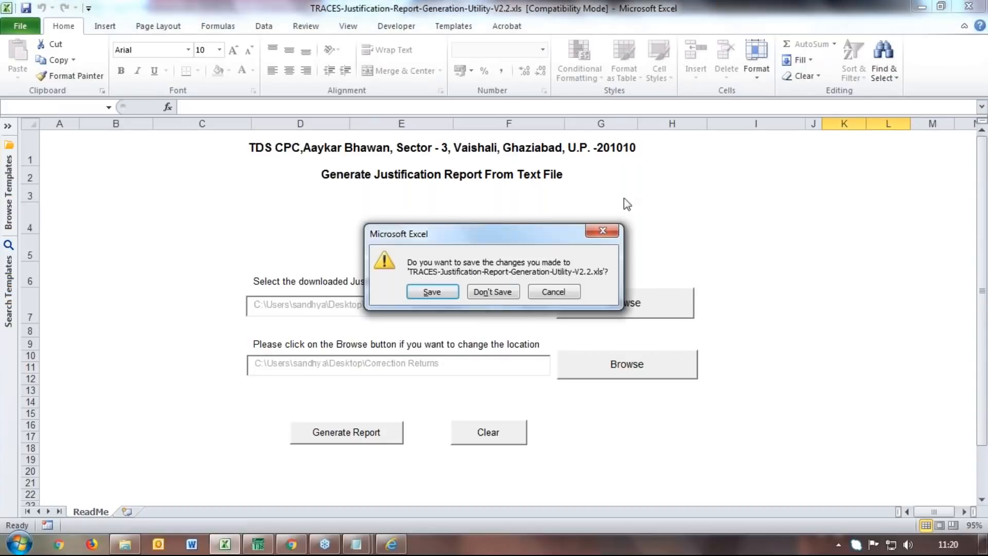
click(486, 303)
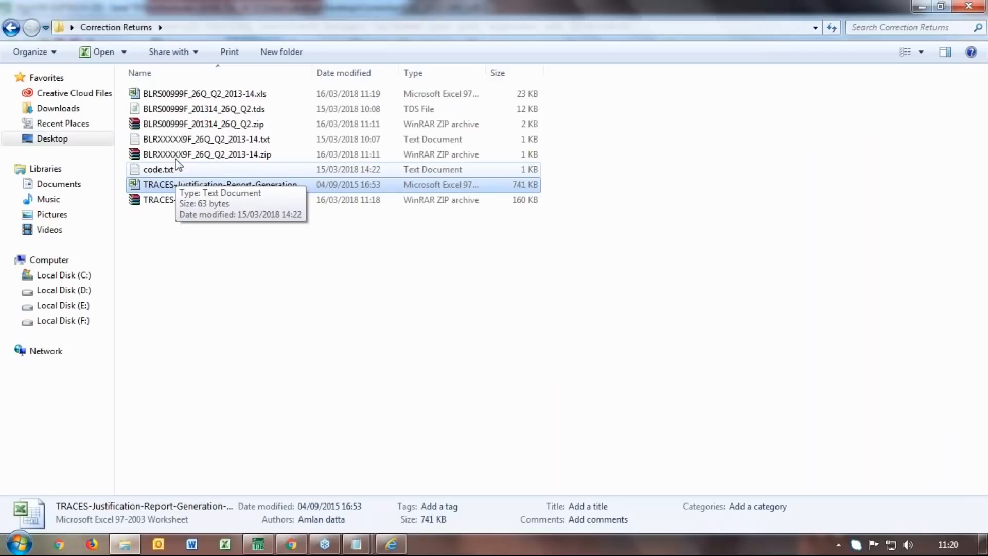
double_click(169, 98)
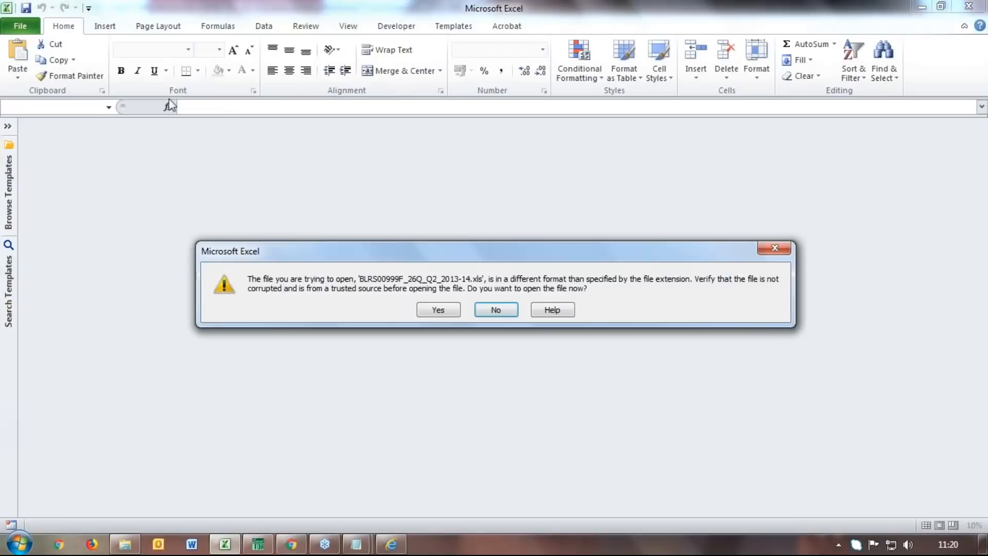
Accept the format warning and review the Cover Sheet, TOC, Default Summary and Late Filing sheets
click(437, 310)
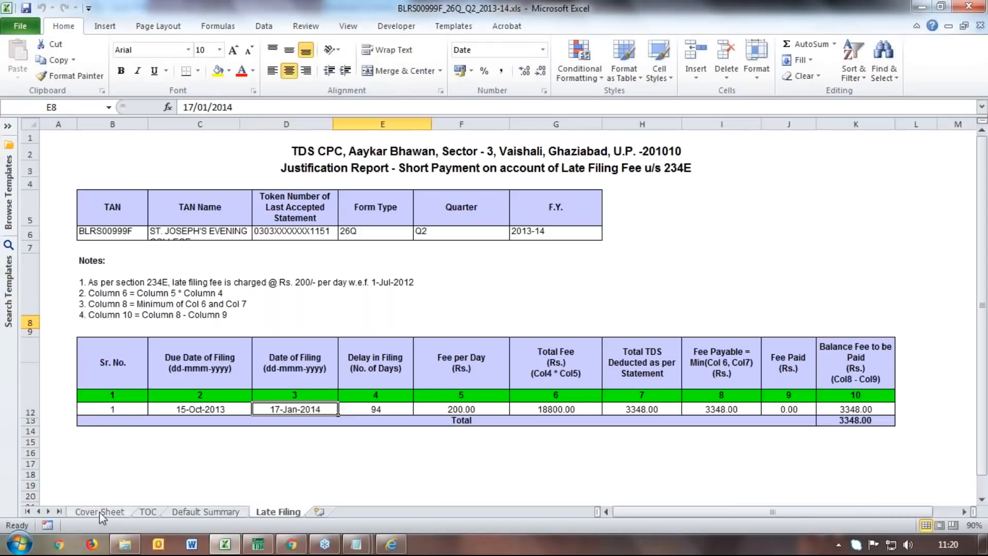
click(100, 511)
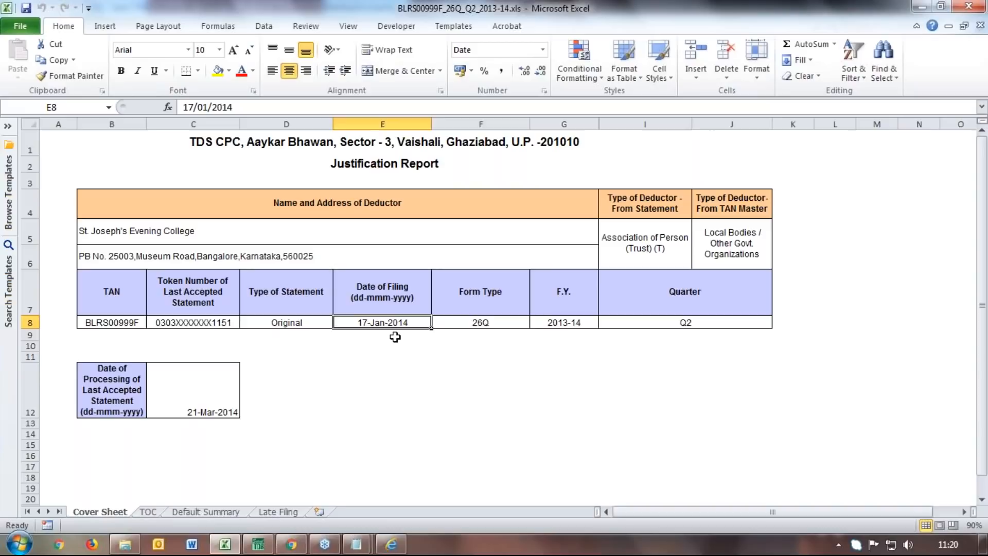
click(150, 512)
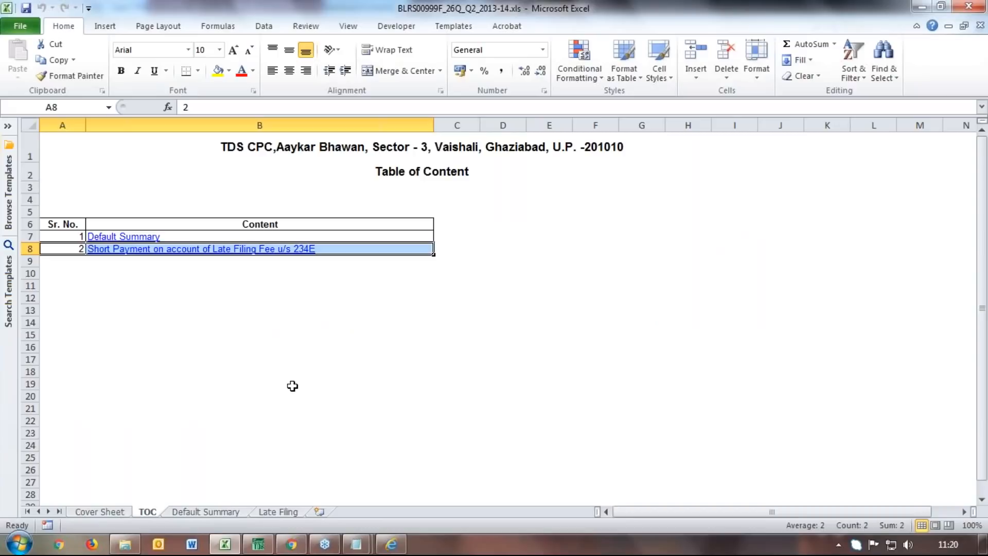
click(197, 512)
drag(983, 397, 980, 352)
click(273, 513)
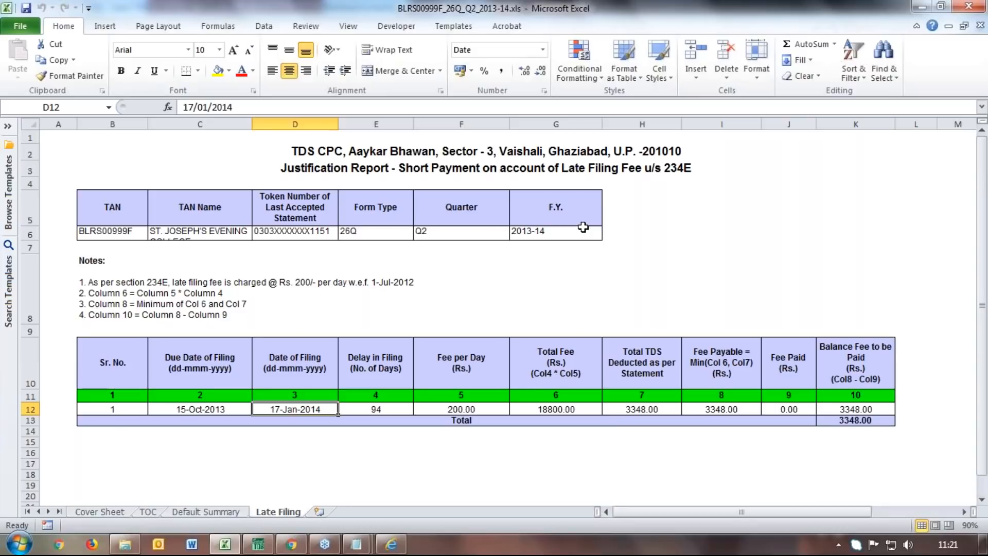
click(919, 7)
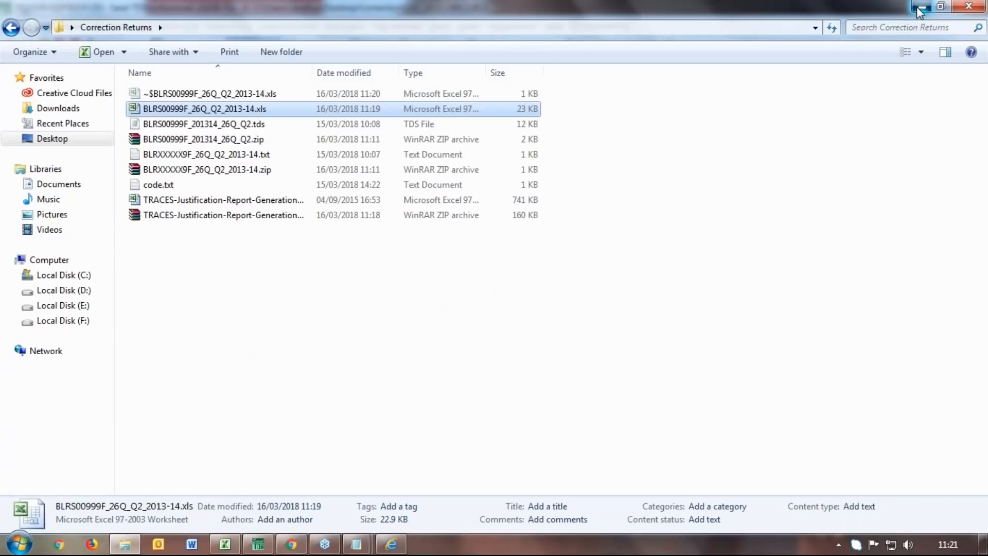
Hide the Correction Returns window and close the TRACES login dialog, returning to the dashboard
click(919, 7)
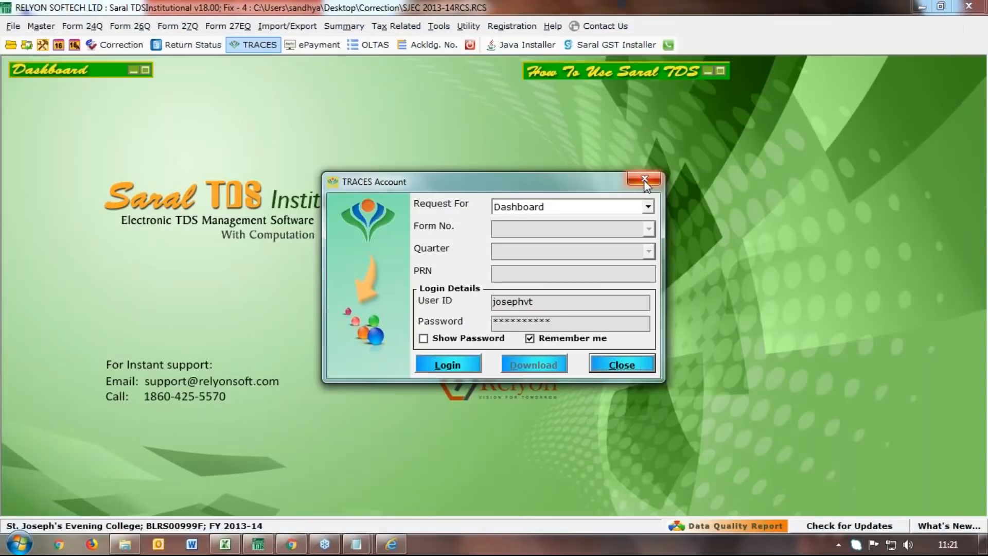
click(645, 180)
click(547, 321)
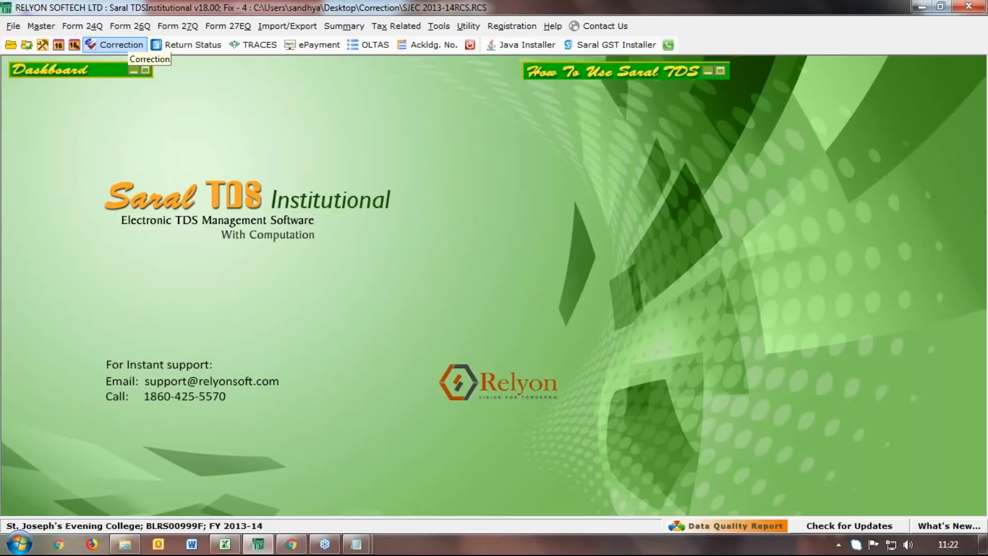
click(13, 26)
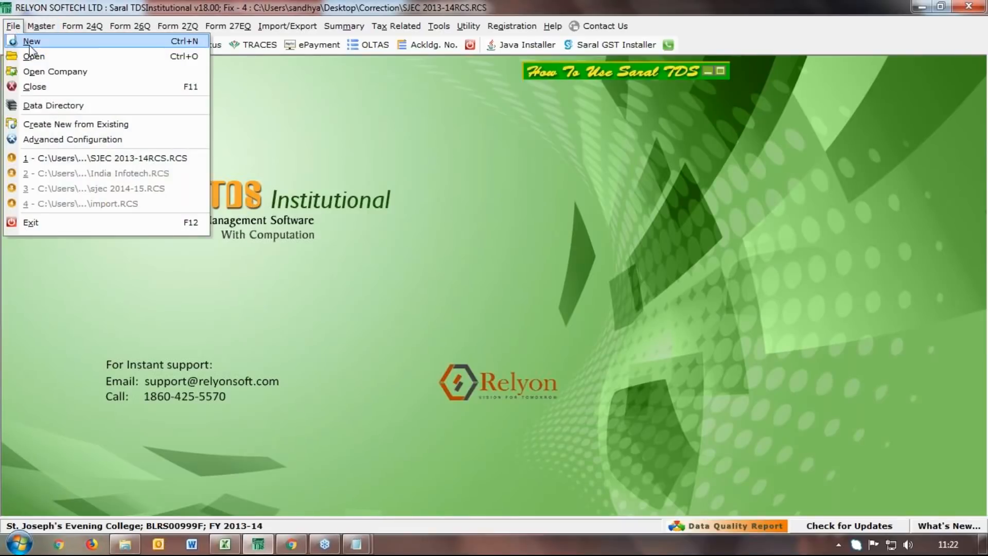
Cancel a new data file, then pick 26Q and Q2 in the correction statement utility and close it
click(30, 45)
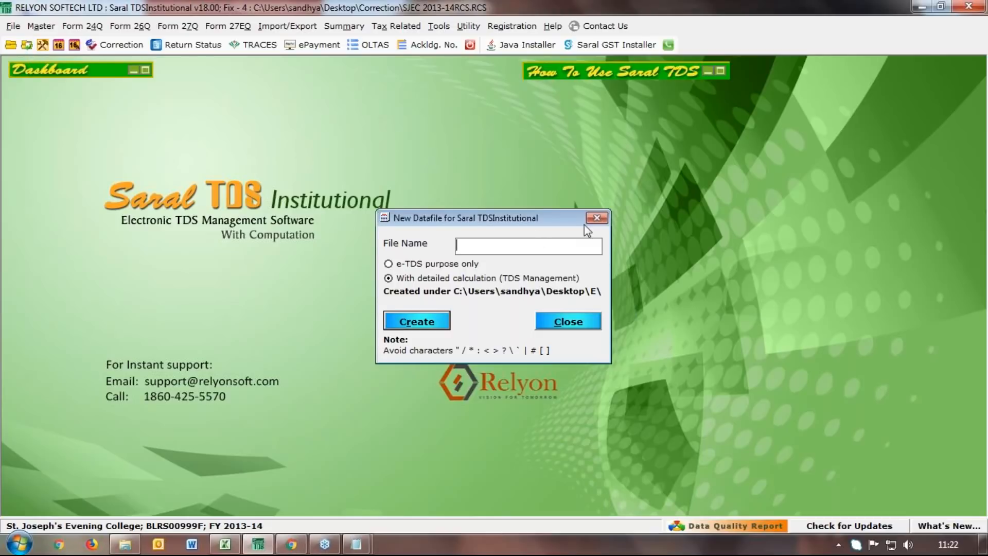
click(597, 217)
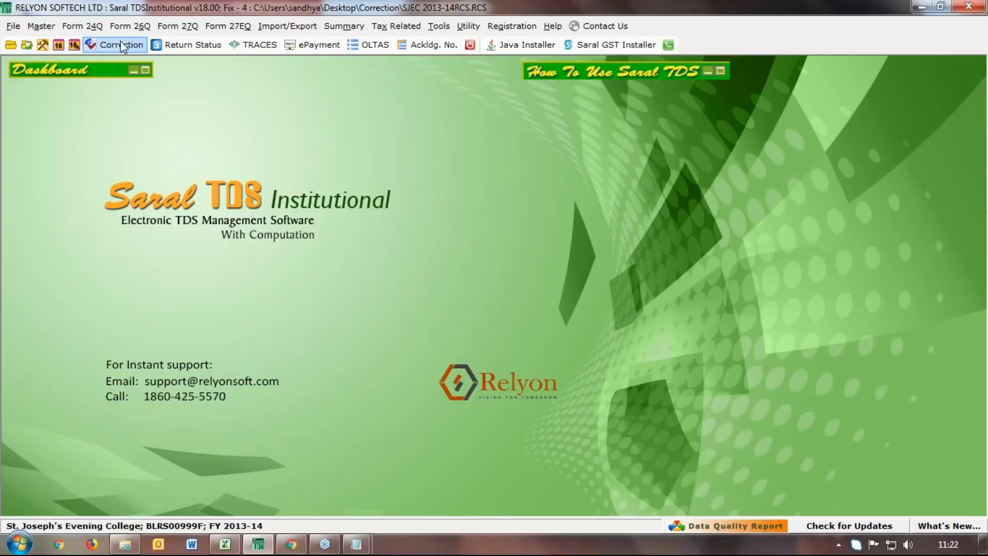
click(120, 44)
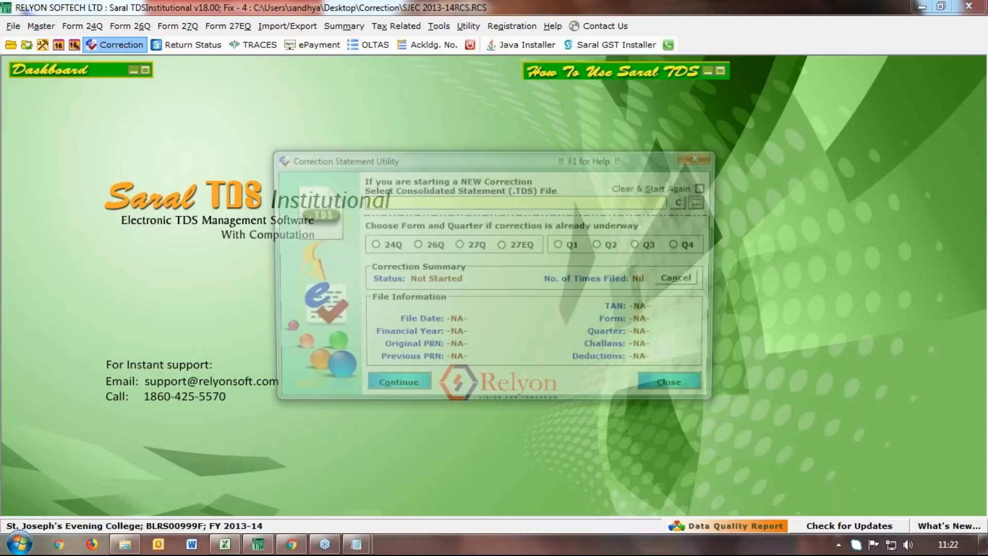
click(415, 244)
click(612, 246)
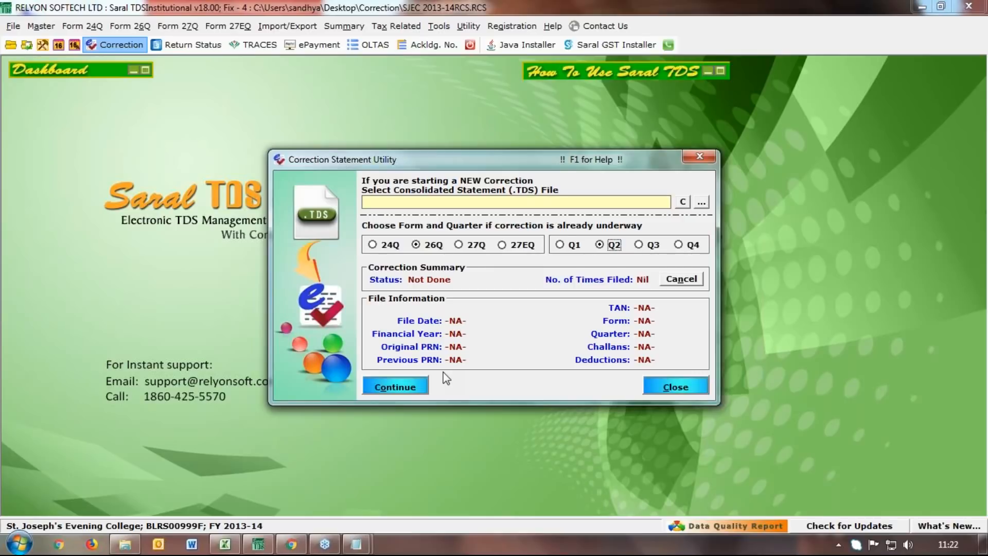
click(676, 385)
Create a new data file named tdscorrections
key(Return)
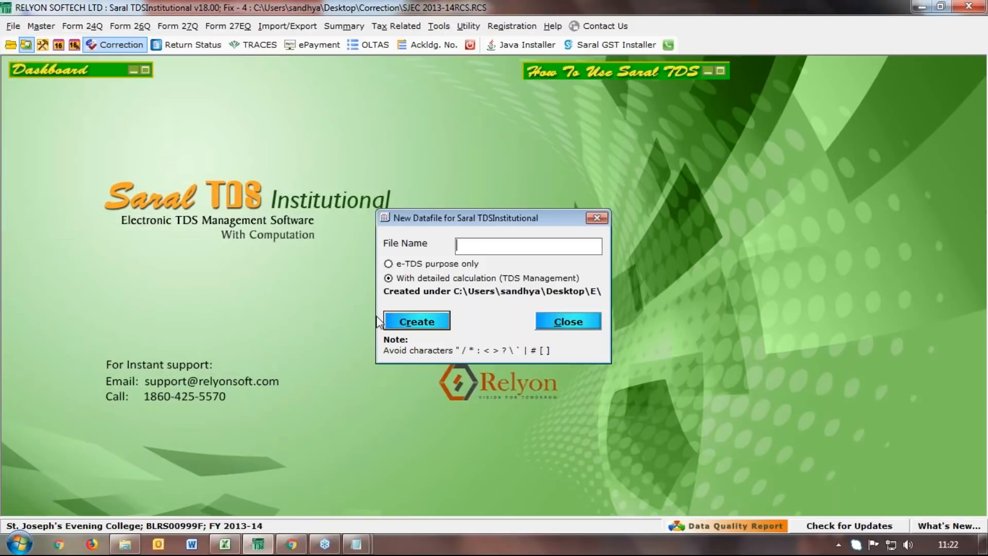
text(tds)
key(BackSpace)
text(corrections)
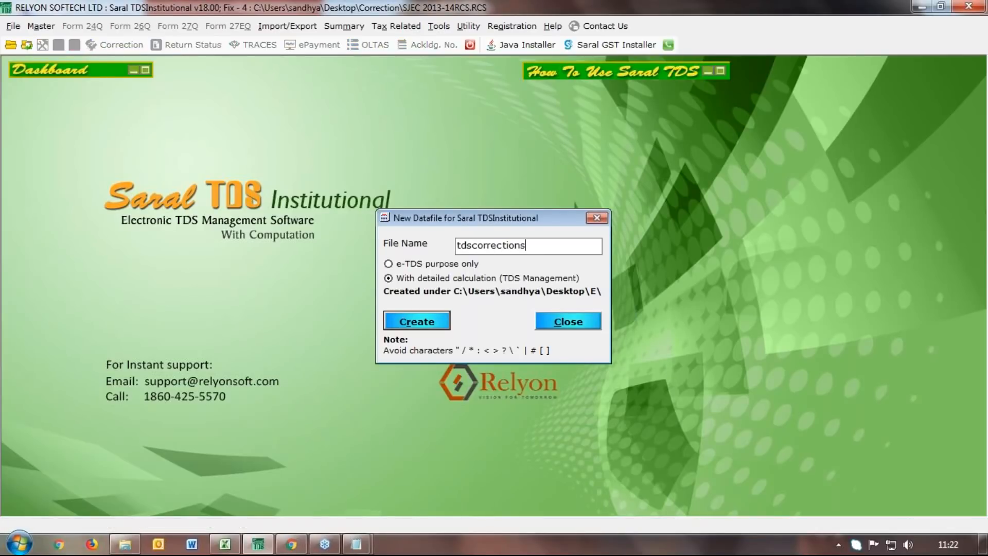
key(Return)
click(282, 26)
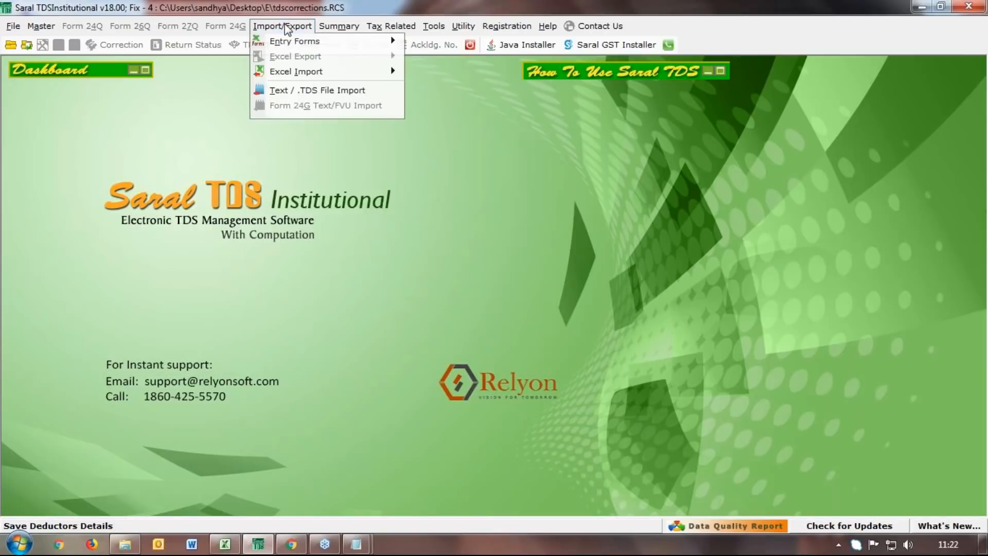
click(302, 95)
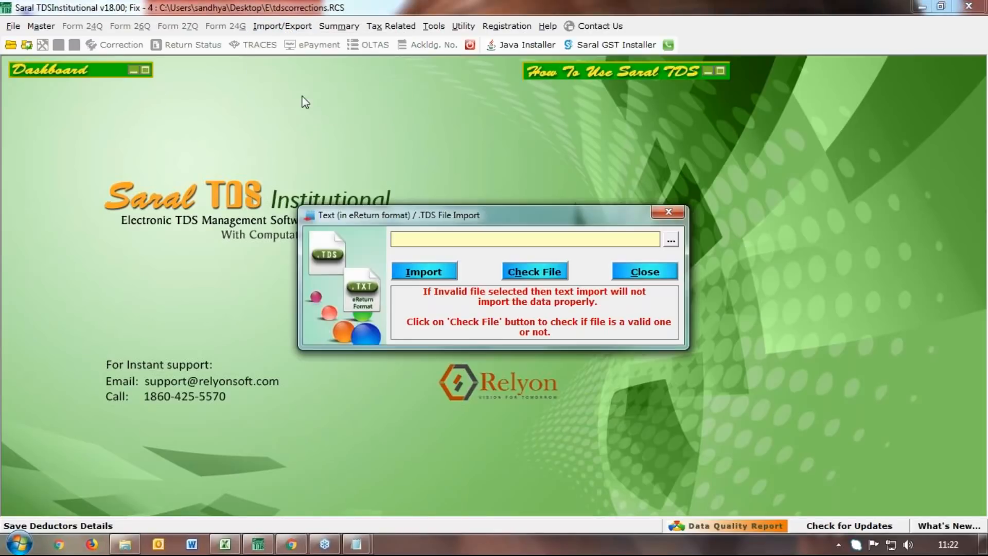
click(668, 240)
click(358, 286)
double_click(484, 320)
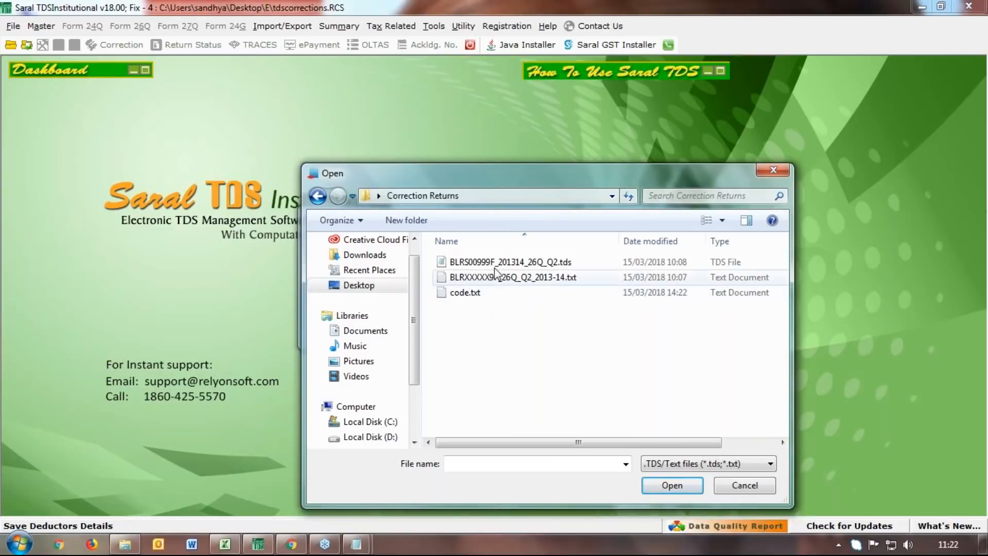
double_click(495, 264)
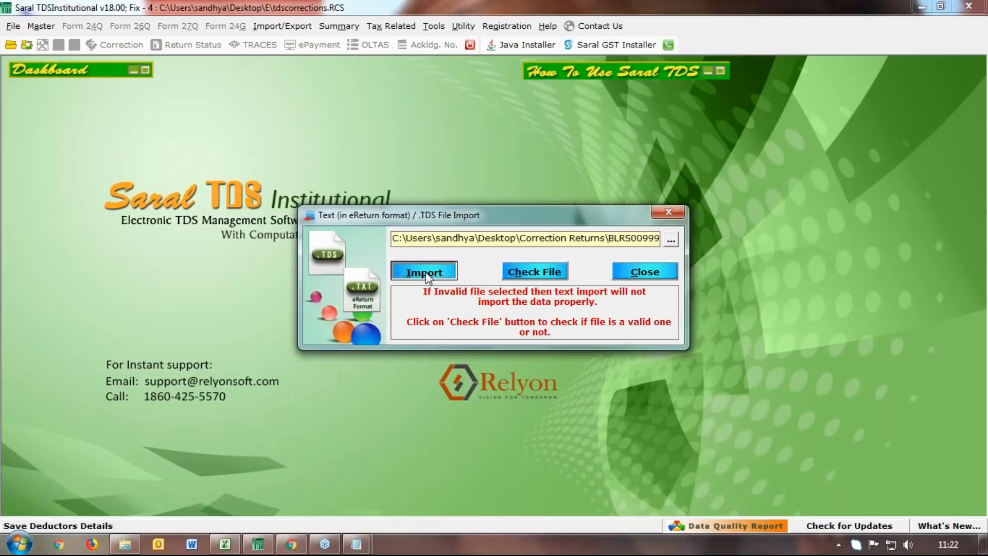
click(423, 272)
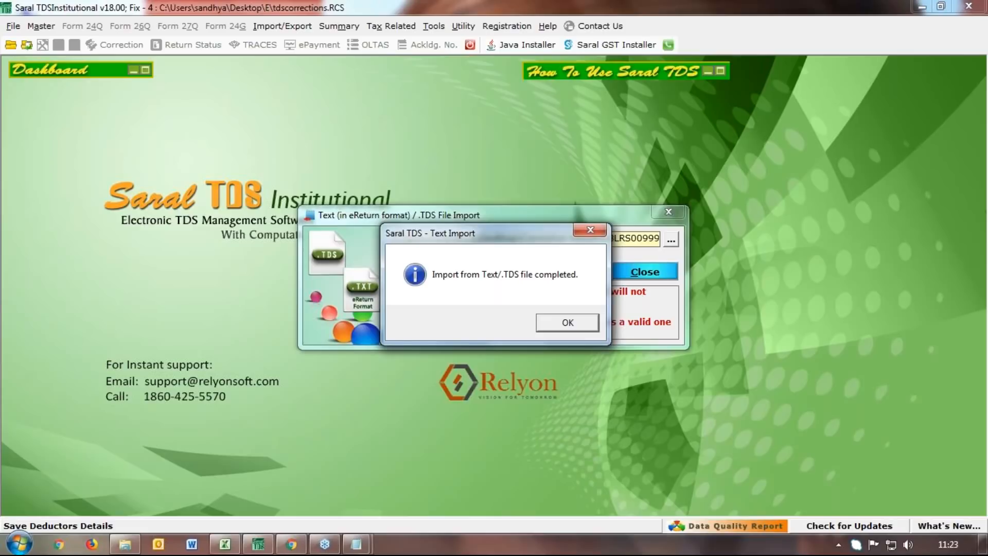
click(568, 330)
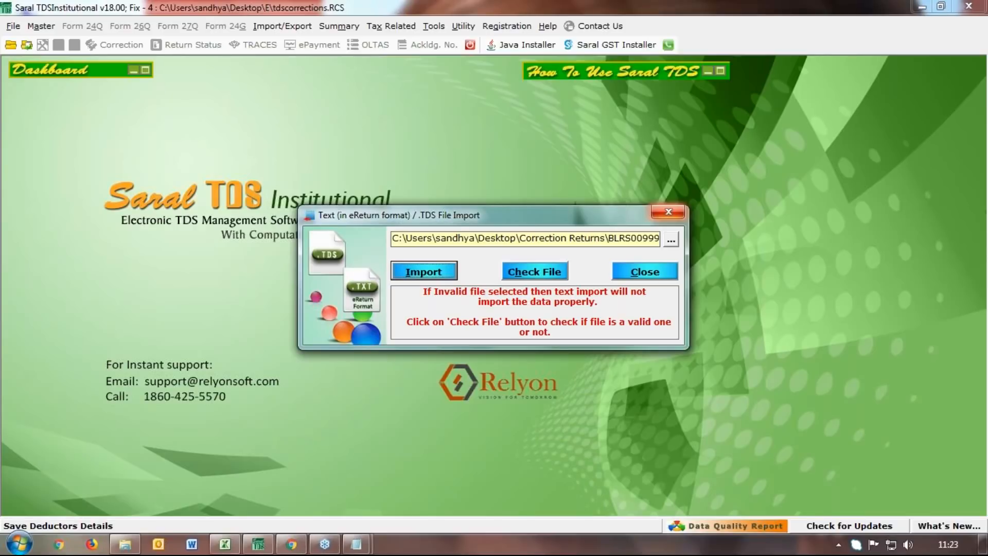
click(669, 211)
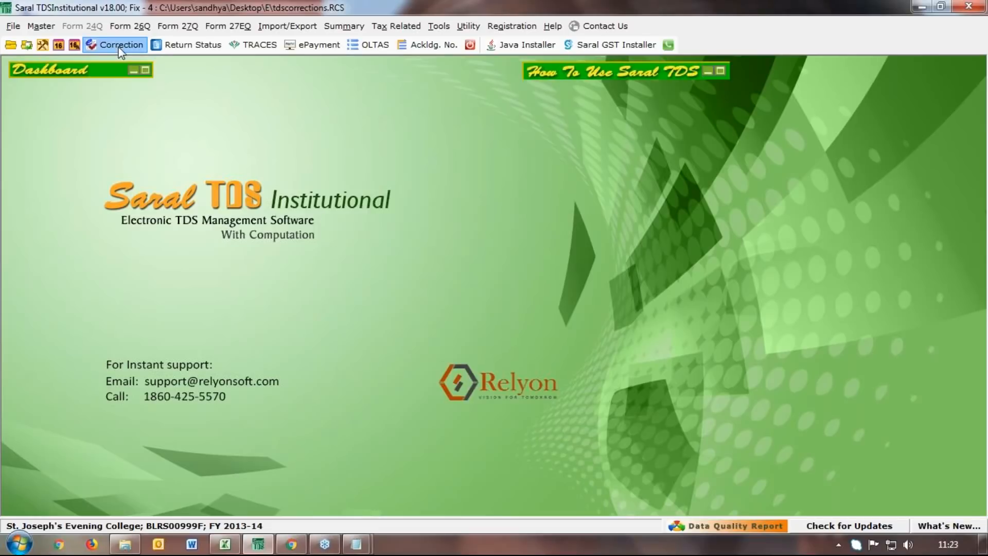
click(121, 45)
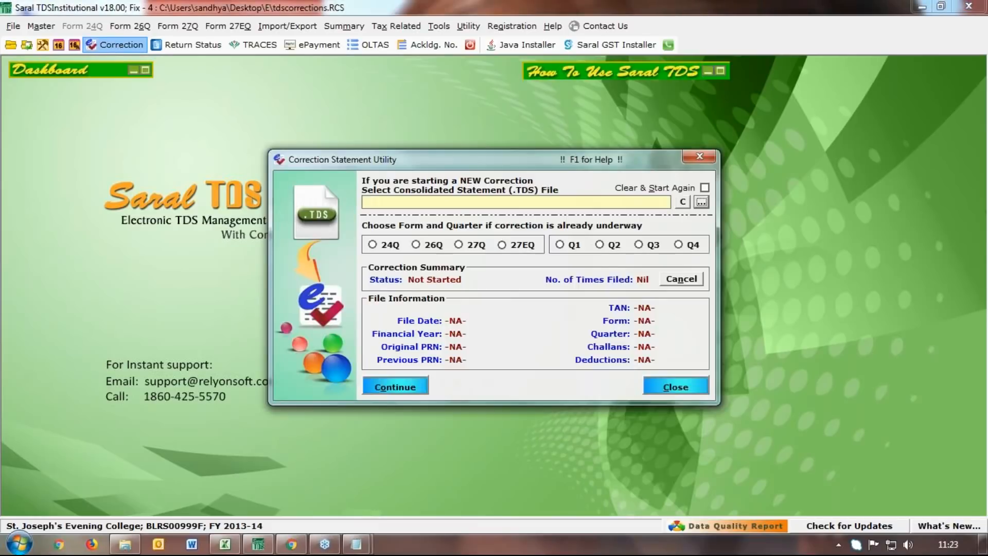
click(701, 202)
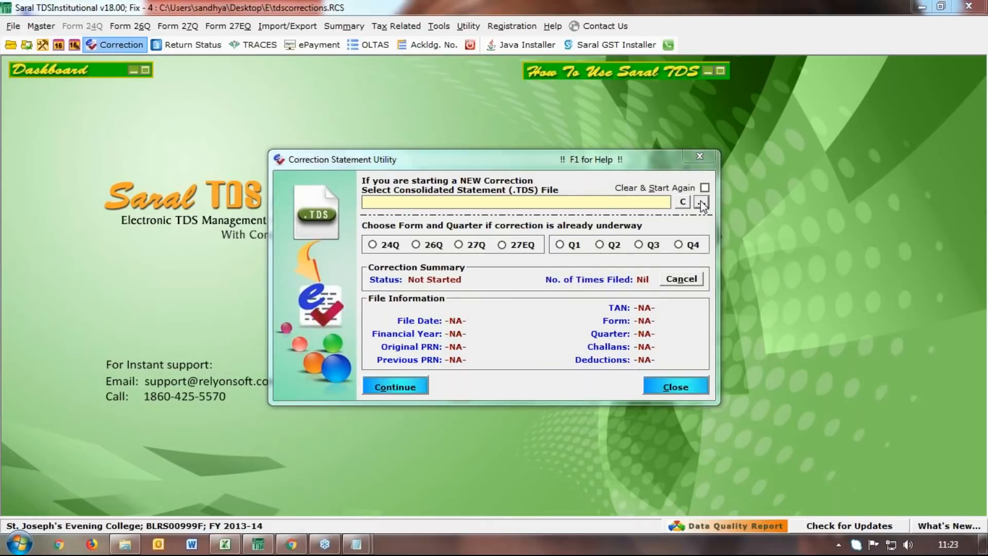
click(329, 296)
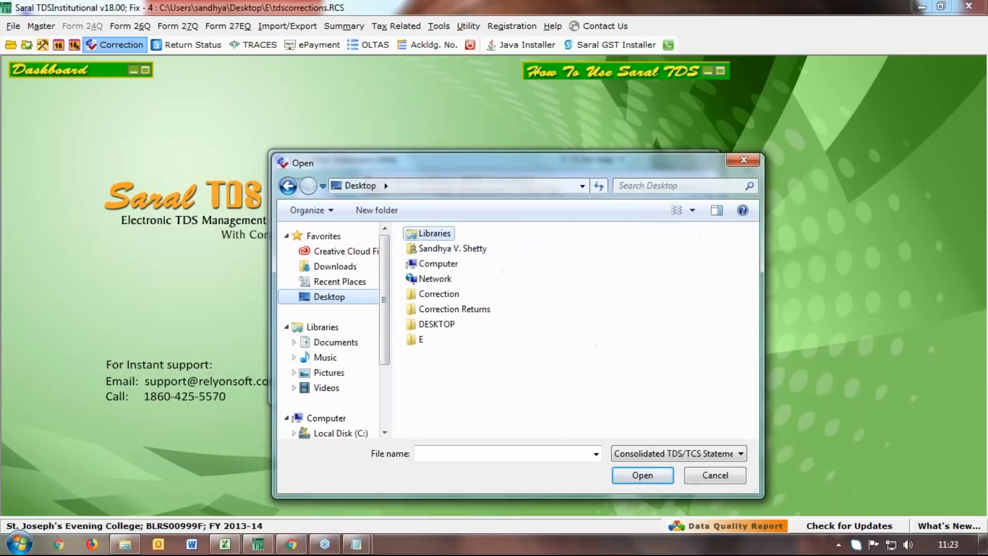
double_click(456, 309)
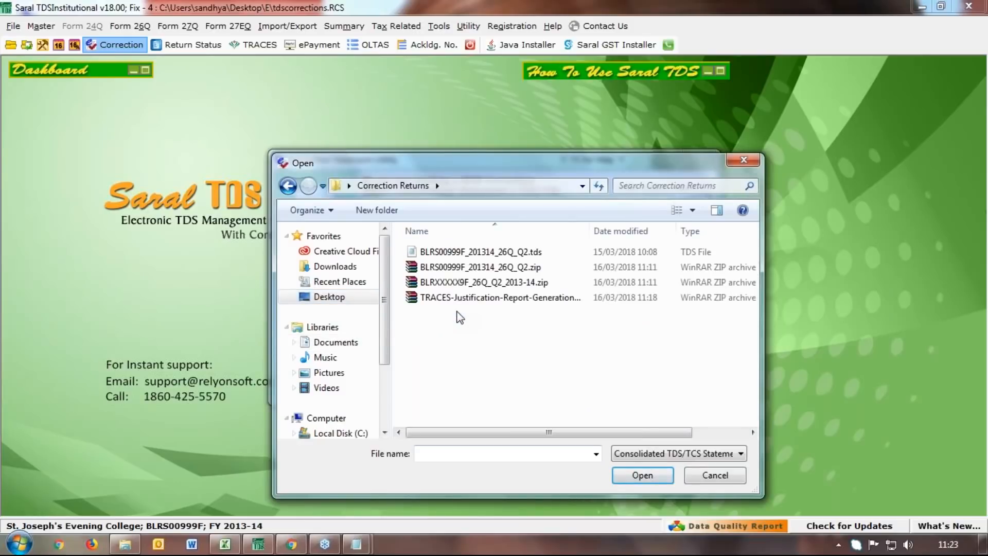
click(462, 253)
double_click(462, 253)
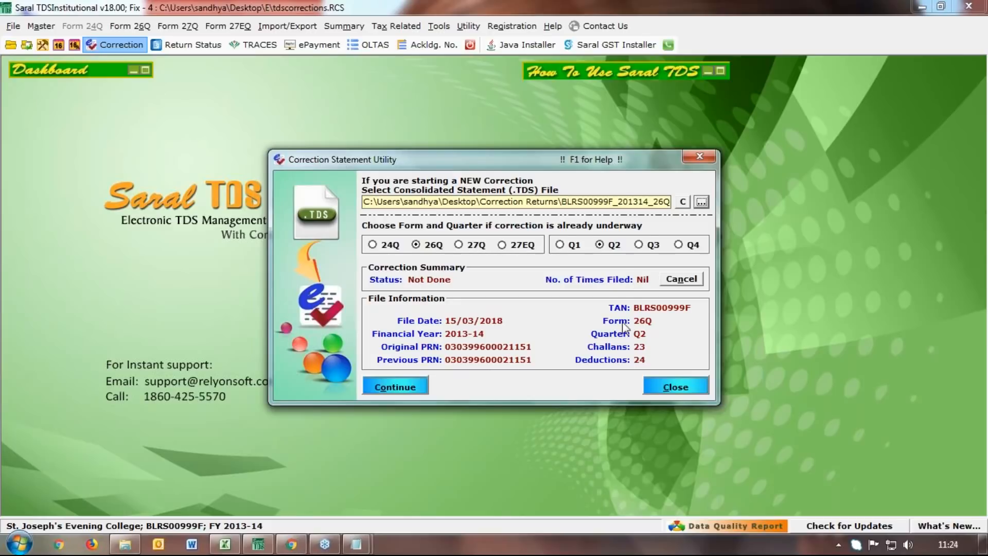
click(390, 388)
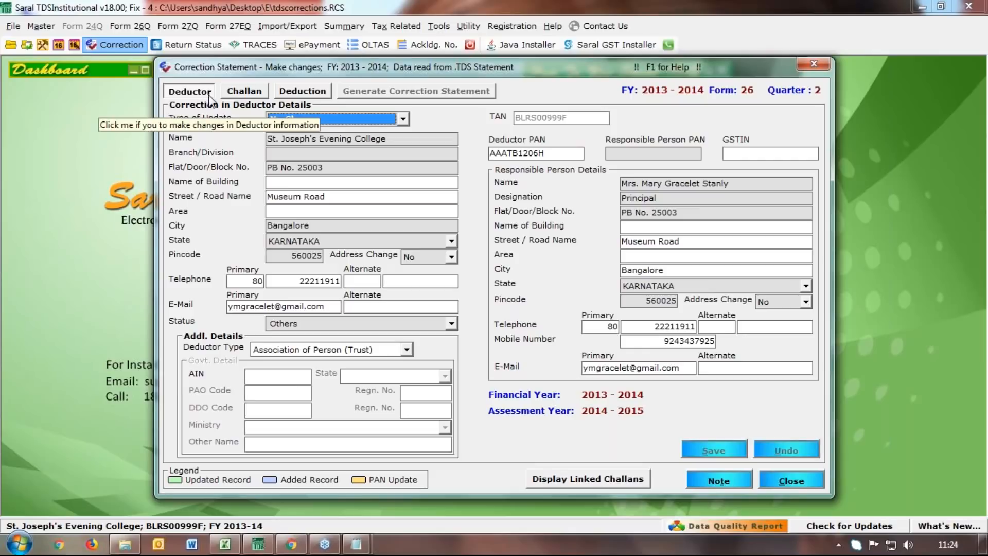
click(242, 91)
Set the deductor update type to Other Details and enter the responsible person's PAN
click(297, 92)
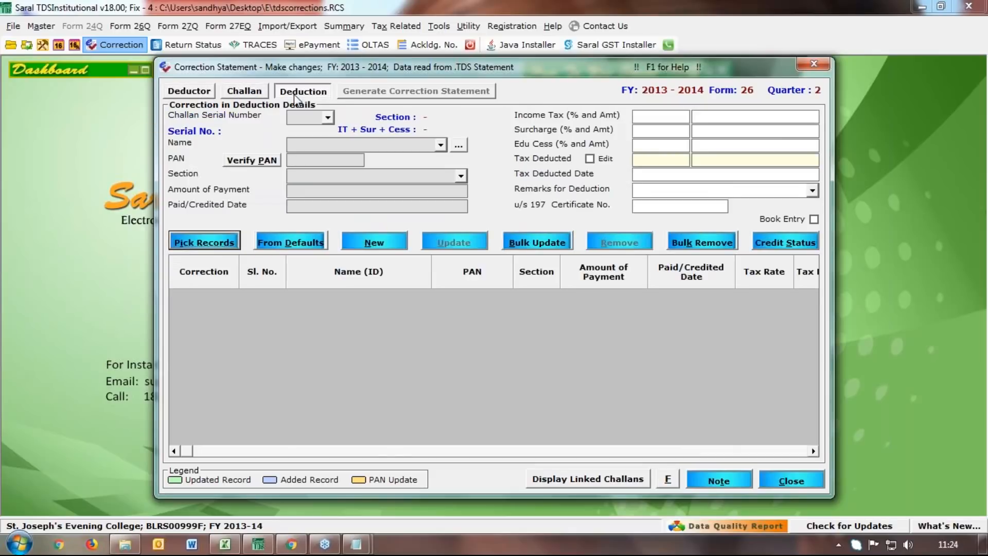
click(191, 94)
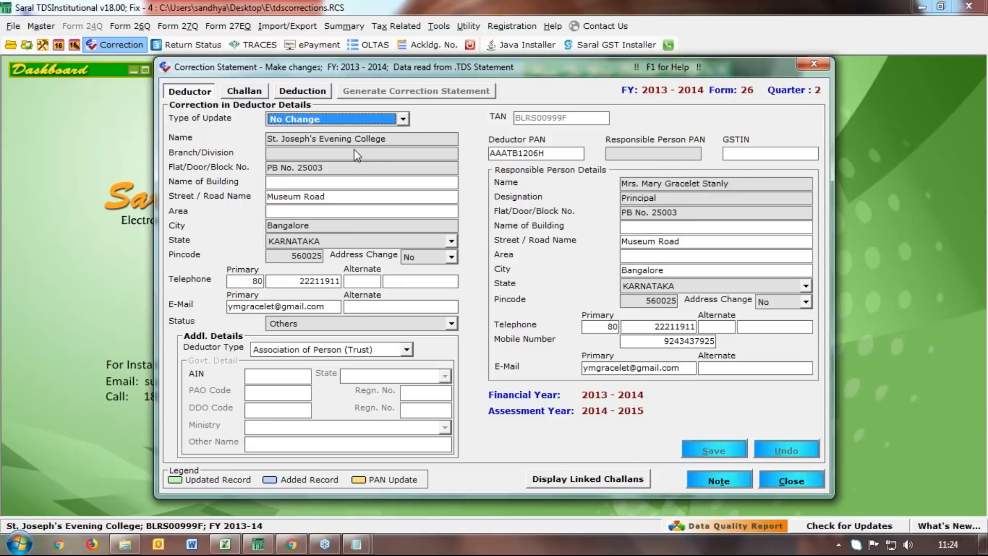
click(403, 120)
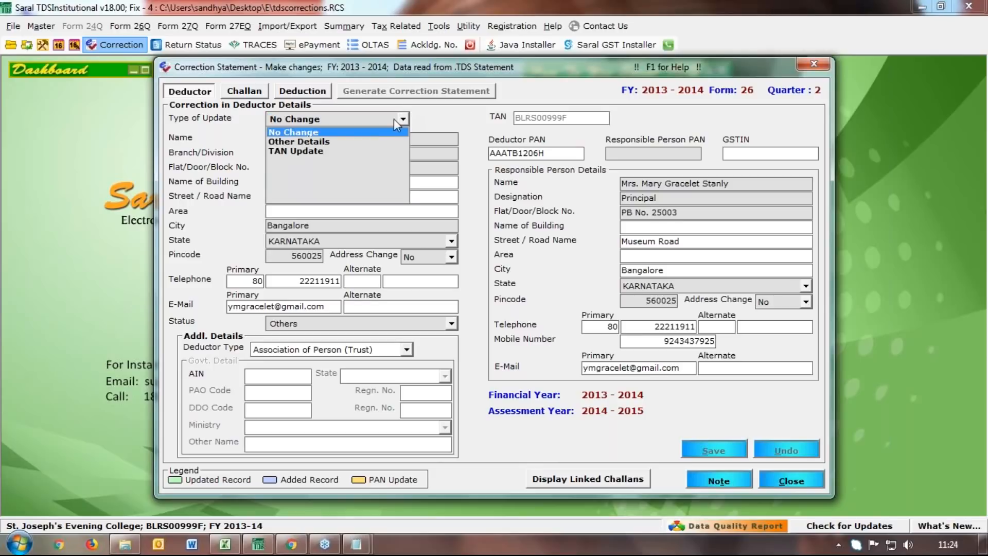
click(355, 143)
click(617, 153)
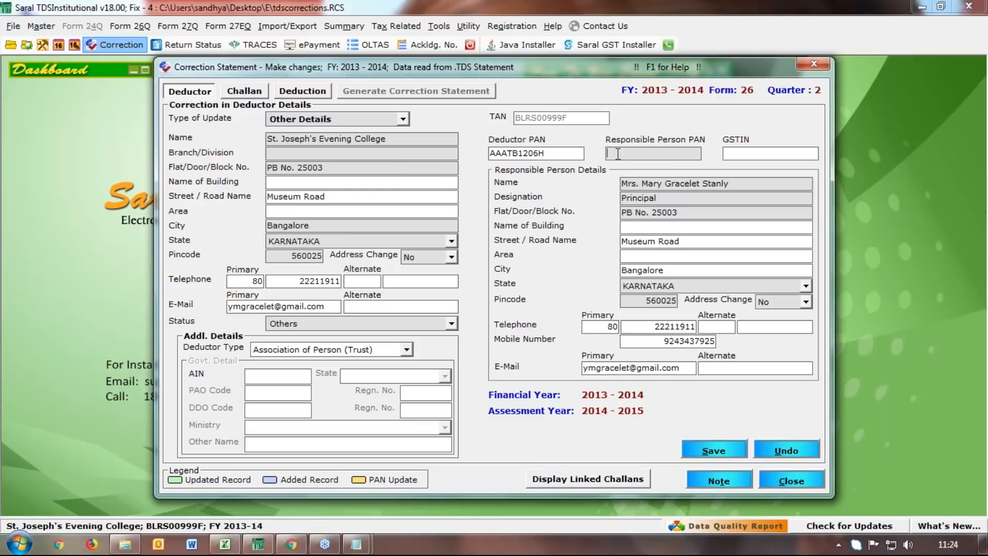
Enter KARNATAKA as Branch/Division, save the deductor corrections, and generate the correction statement
click(335, 242)
key(ctrl+c)
click(287, 153)
key(ctrl+v)
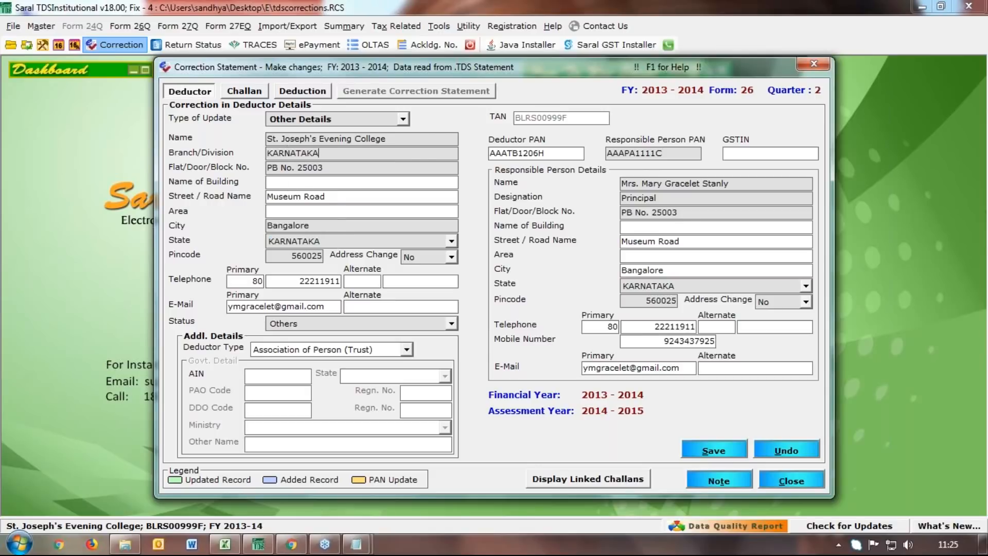
click(724, 454)
key(Return)
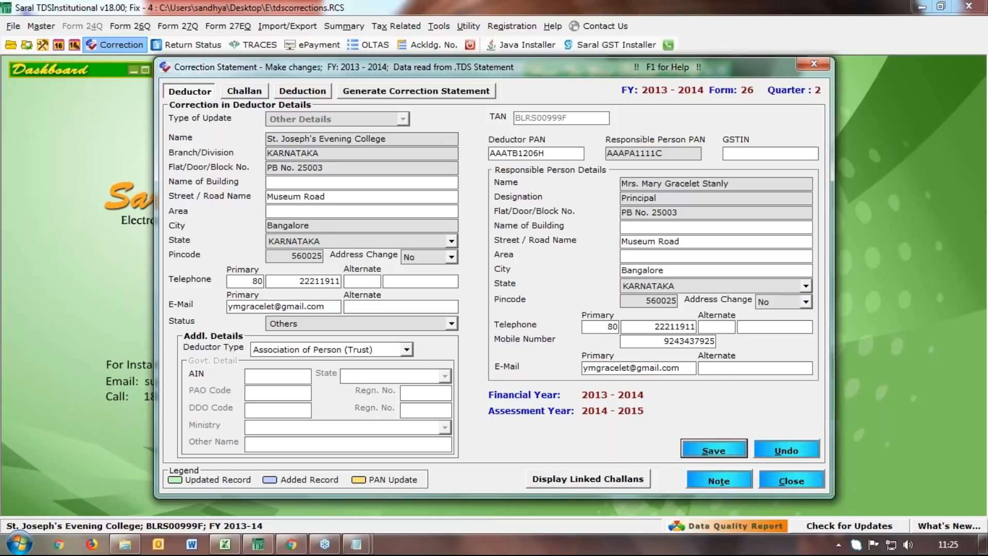
click(438, 92)
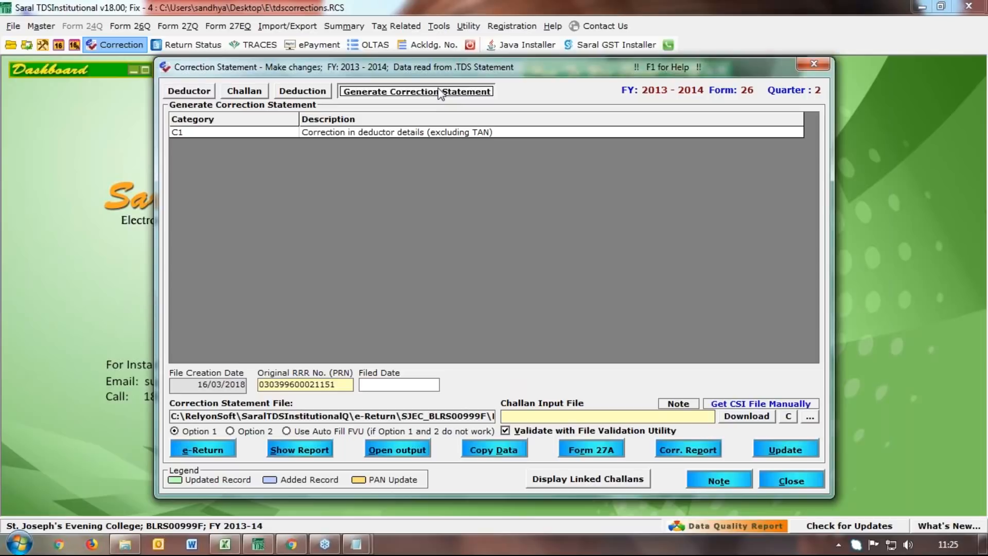
Return to the deductor details, now showing KARNATAKA saved as Branch/Division
click(973, 30)
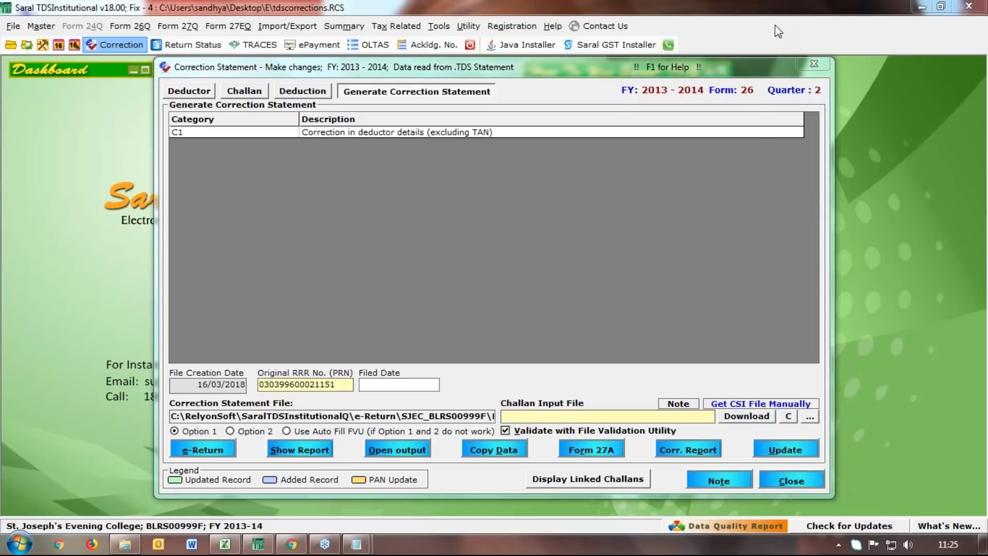
click(174, 106)
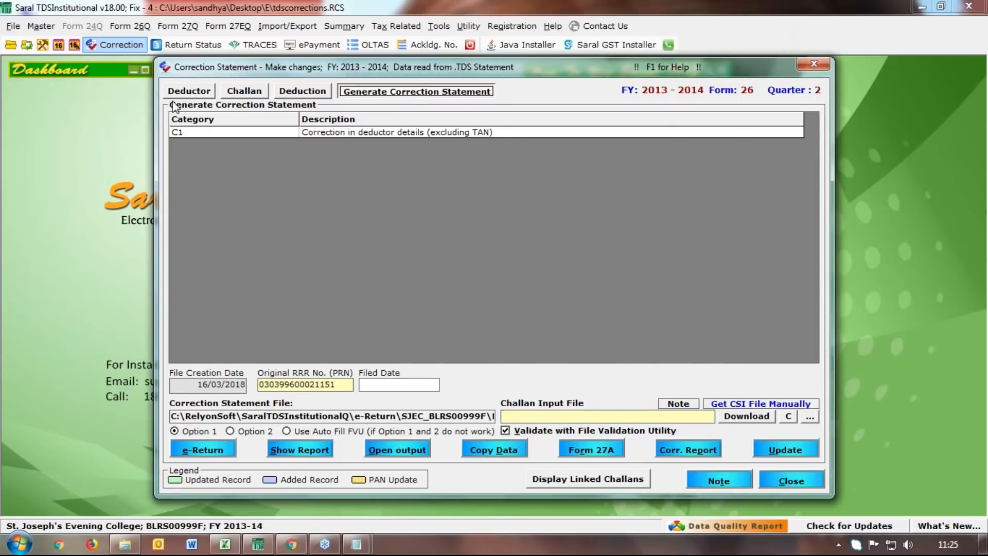
click(189, 92)
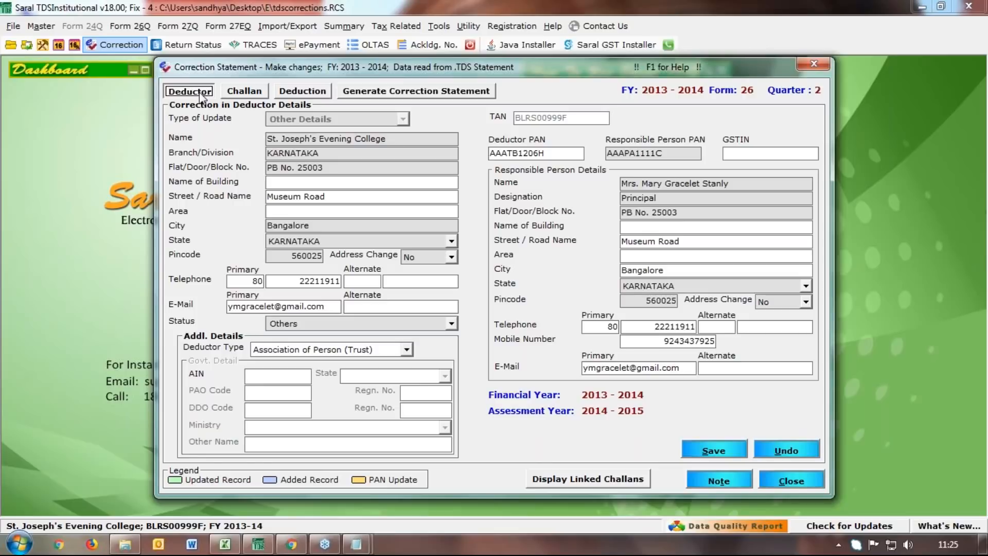
click(245, 93)
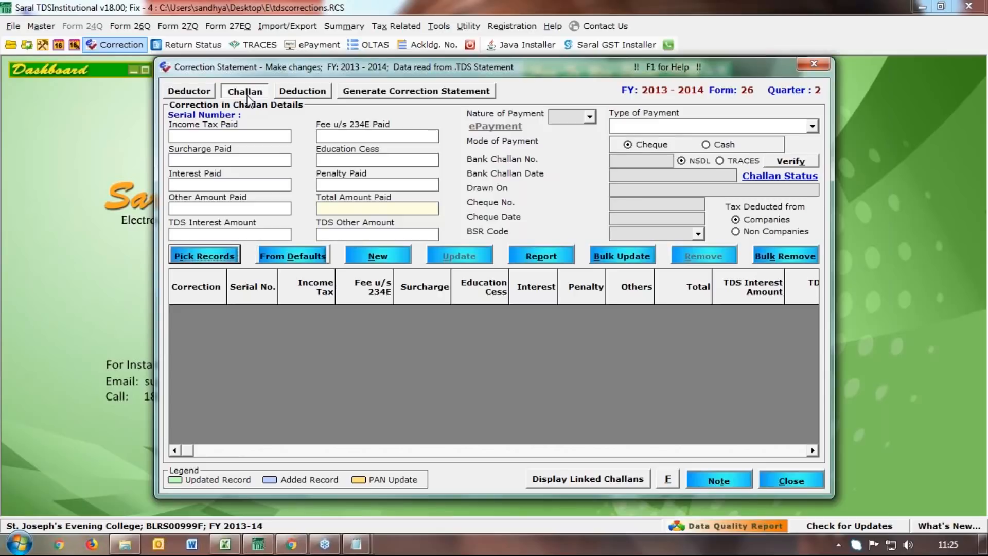
Pick challan serial 1 from the existing challans and add it to the correction
click(200, 257)
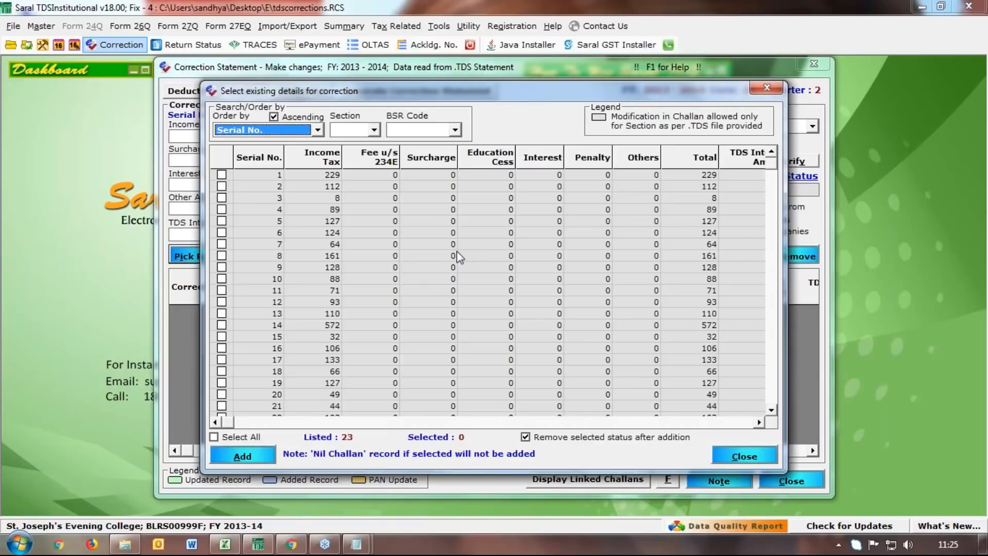
click(221, 175)
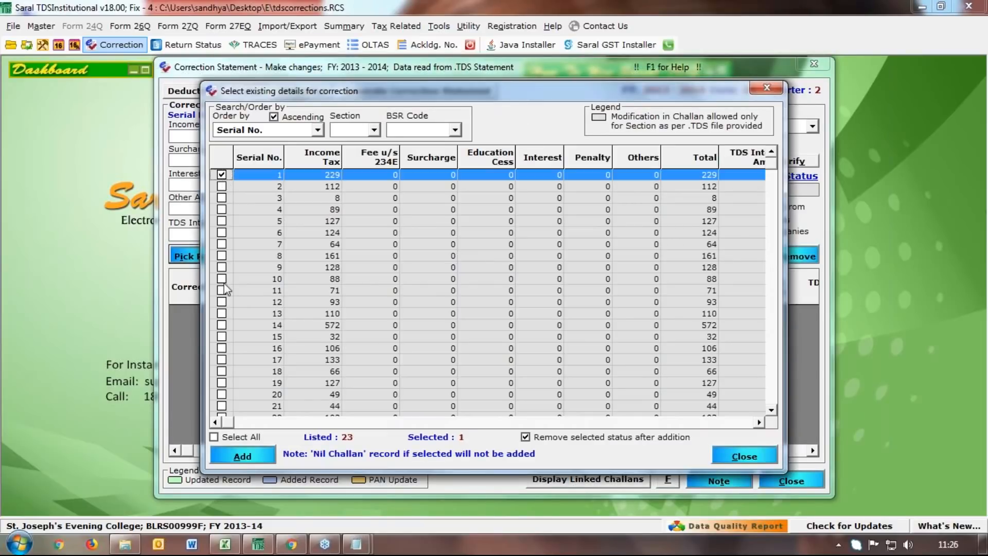
click(242, 456)
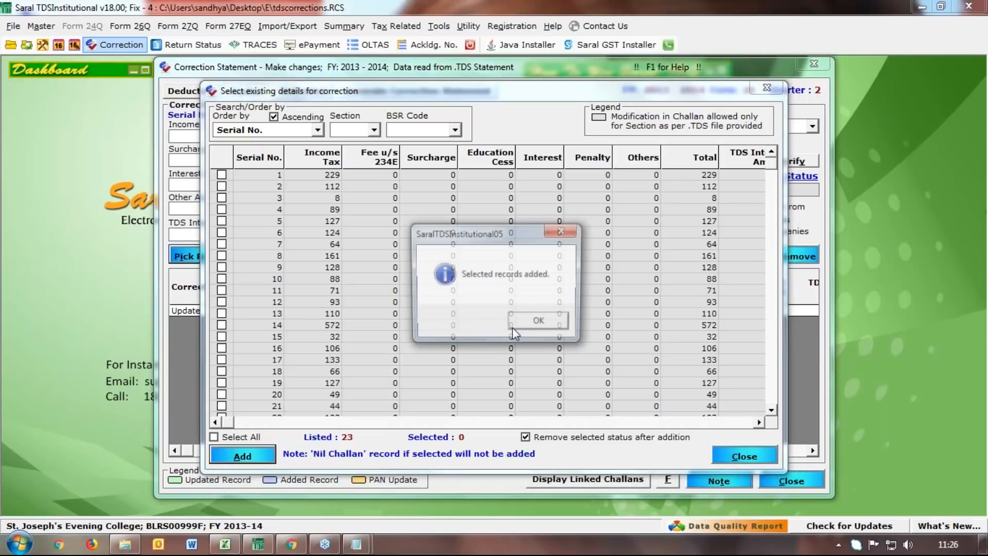
click(513, 326)
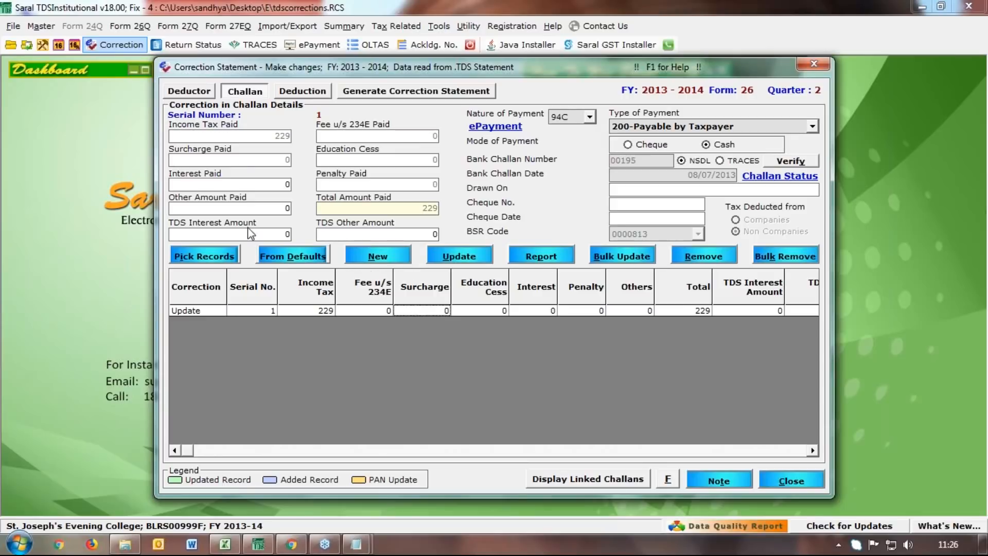
click(304, 93)
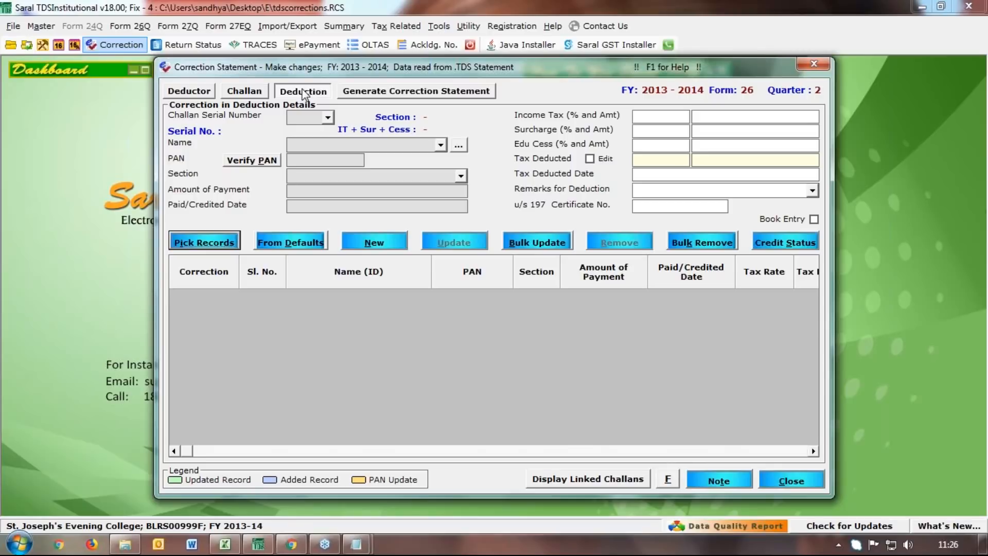
Add the Praveen Enterprises deduction records to the correction with correction type PAN Update
click(203, 241)
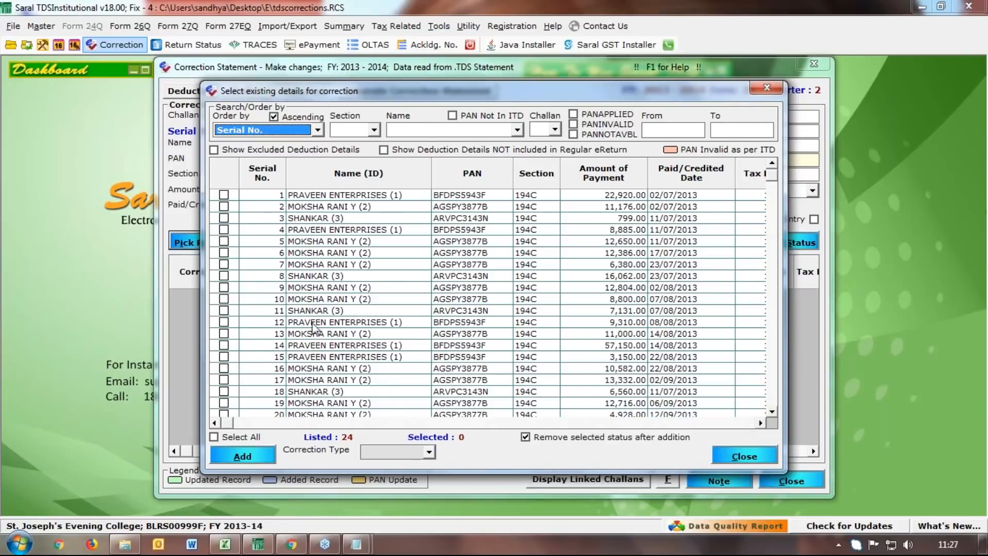
click(224, 195)
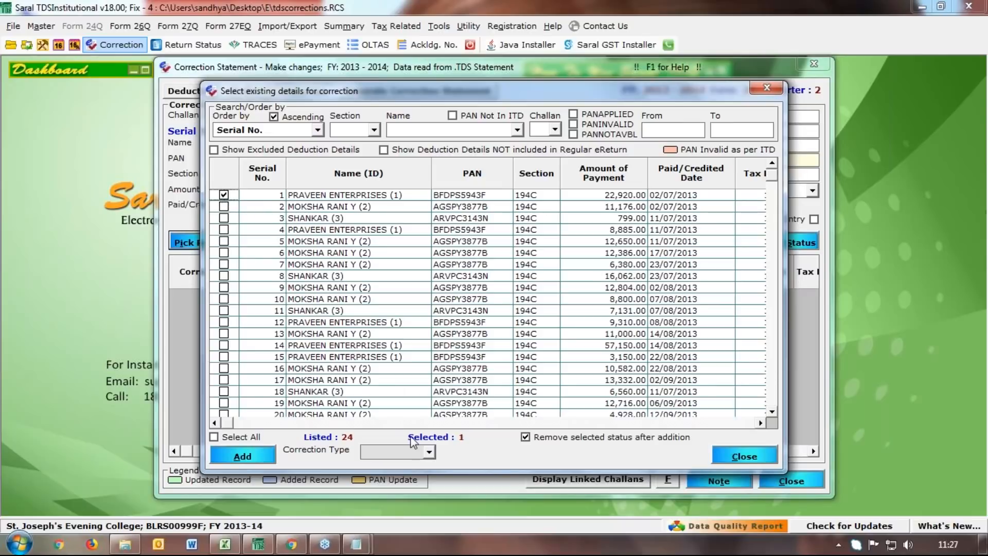
click(429, 452)
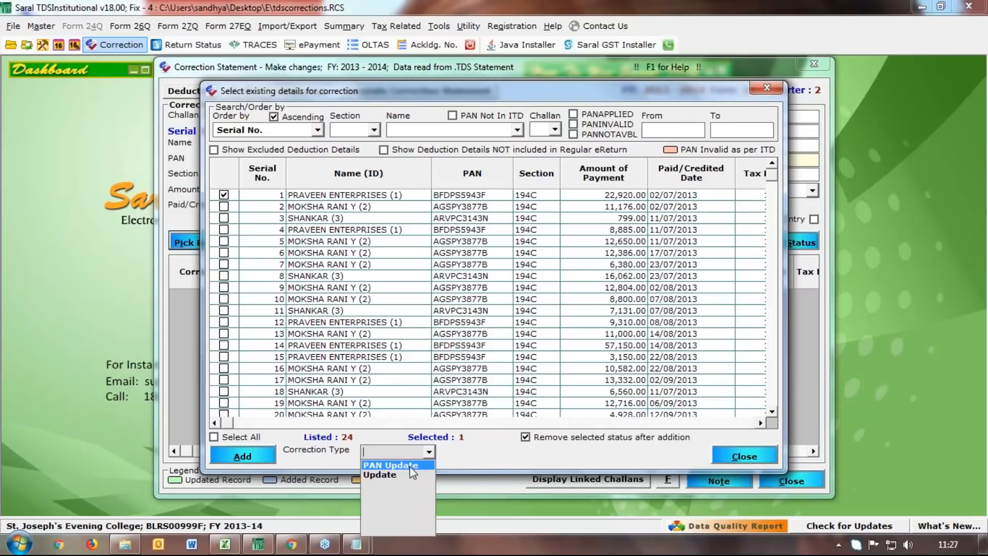
click(409, 465)
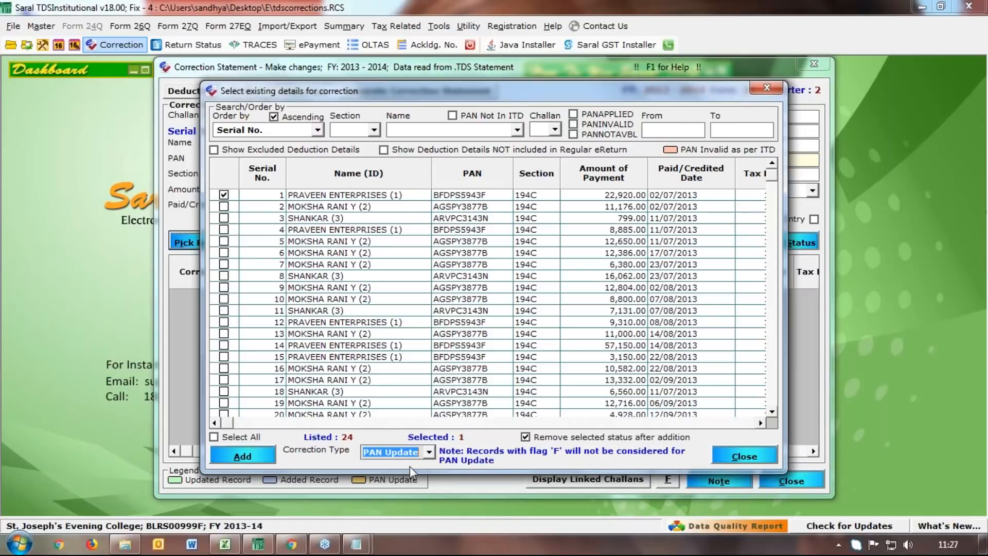
click(246, 462)
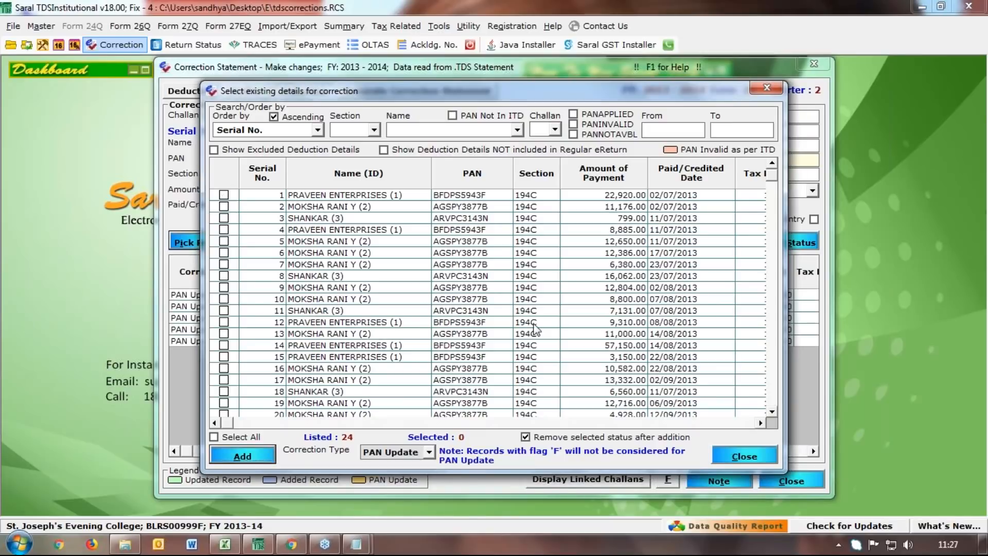
click(731, 456)
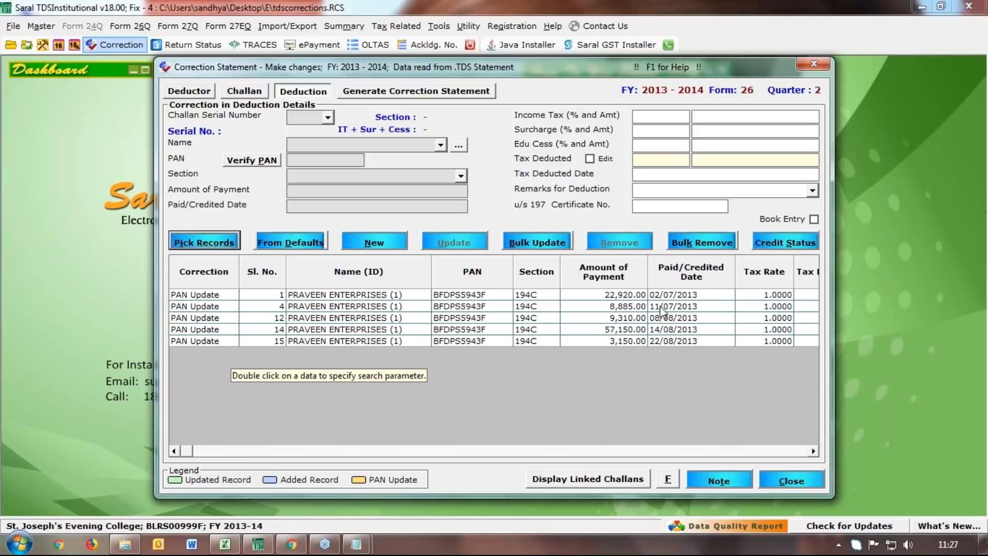
Review the five PAN update rows (serials 1, 4, 12, 14, 15) and select the deductee PAN
click(334, 296)
click(274, 305)
click(309, 318)
click(322, 329)
click(323, 340)
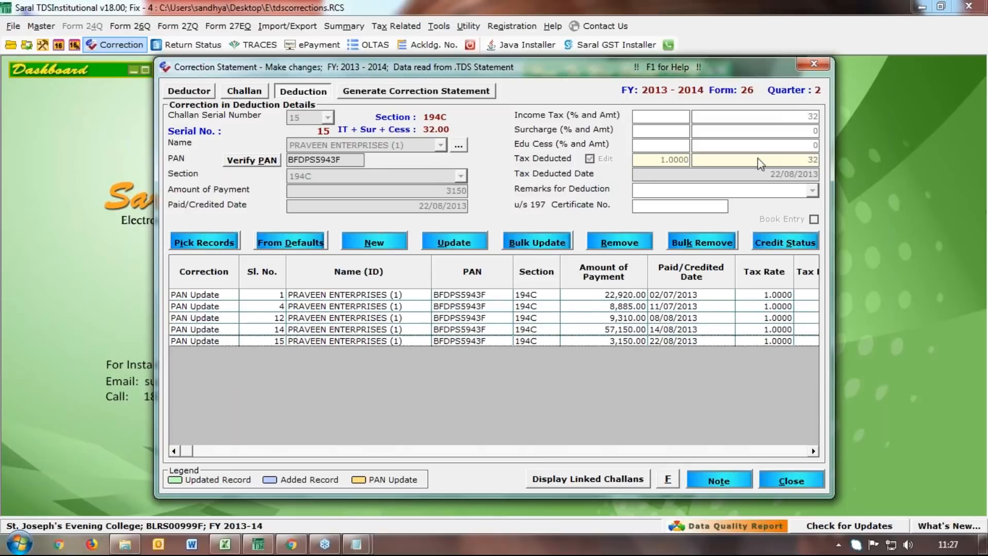
click(357, 159)
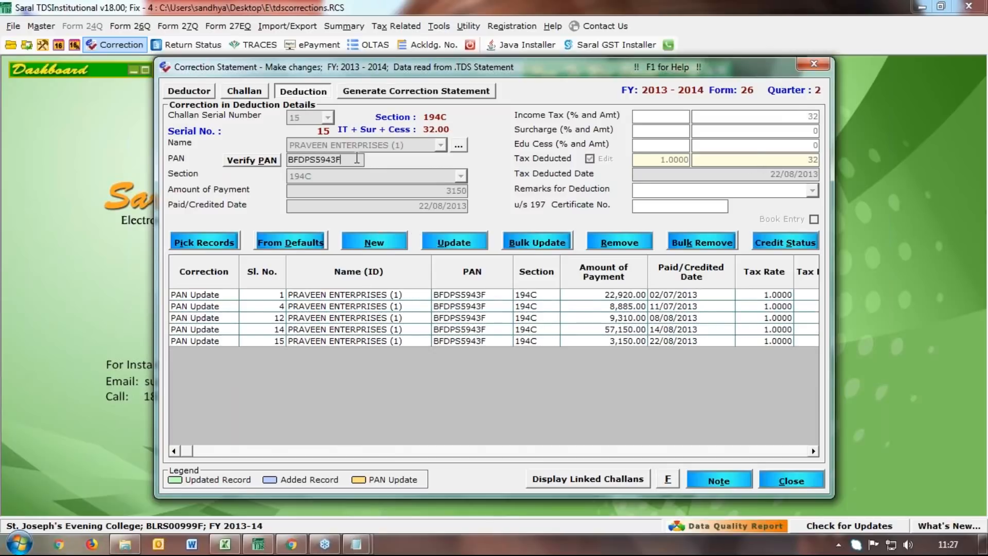
drag(357, 160, 276, 157)
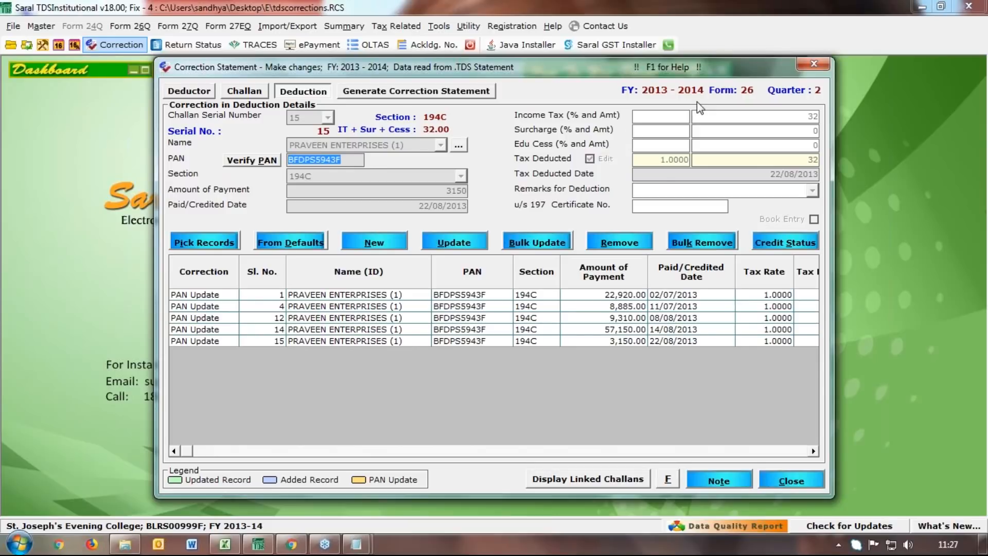
Reopen the deduction record picker and close it without adding anything
click(211, 245)
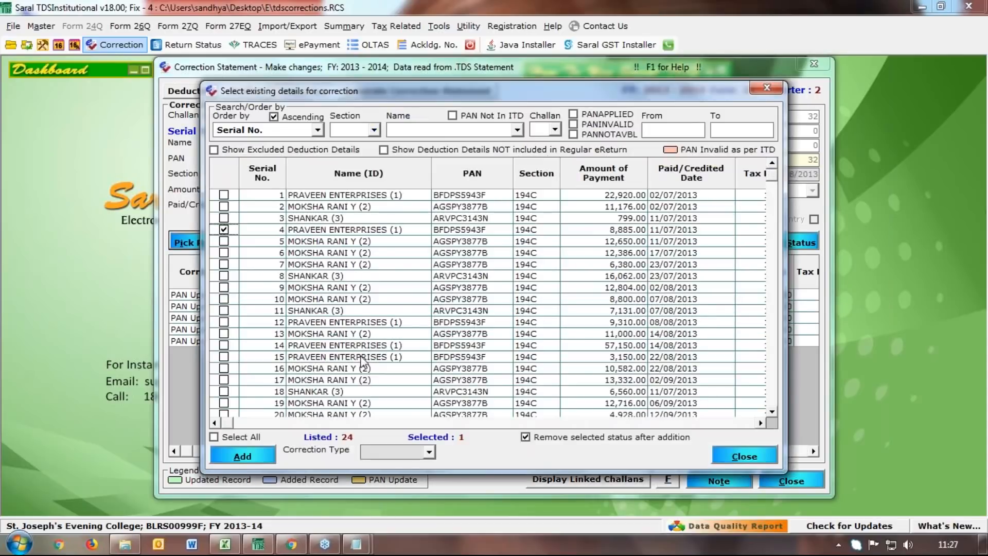
click(429, 453)
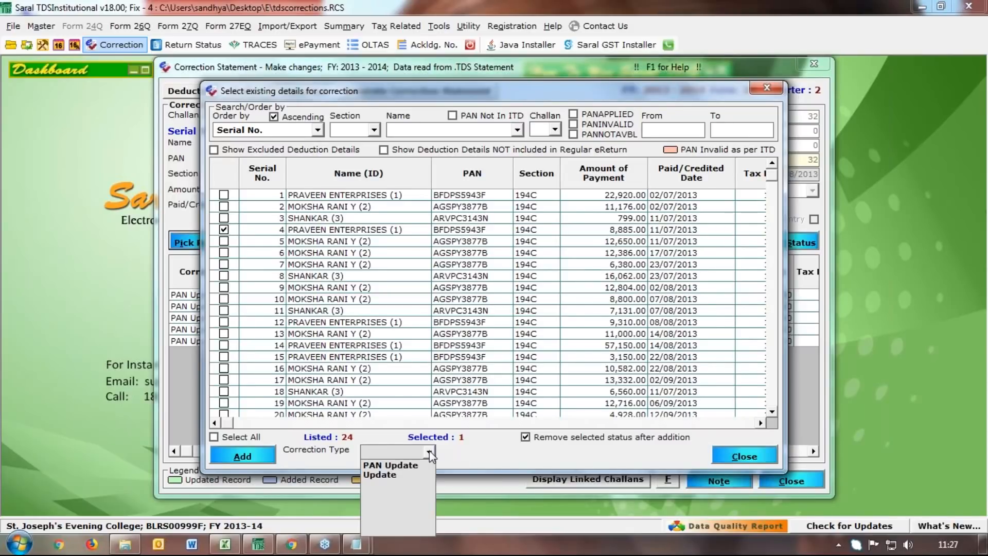
click(740, 456)
click(740, 456)
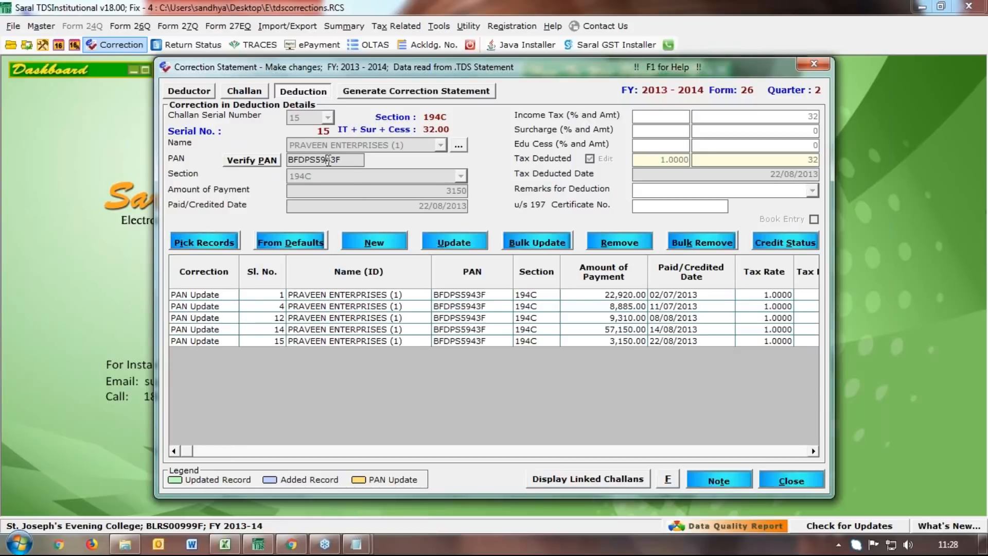
Fix the wrong characters in Praveen Enterprises' PAN and apply it to all five records
key(BackSpace)
text(7)
key(BackSpace)
text(P)
key(BackSpace)
text(e)
click(440, 240)
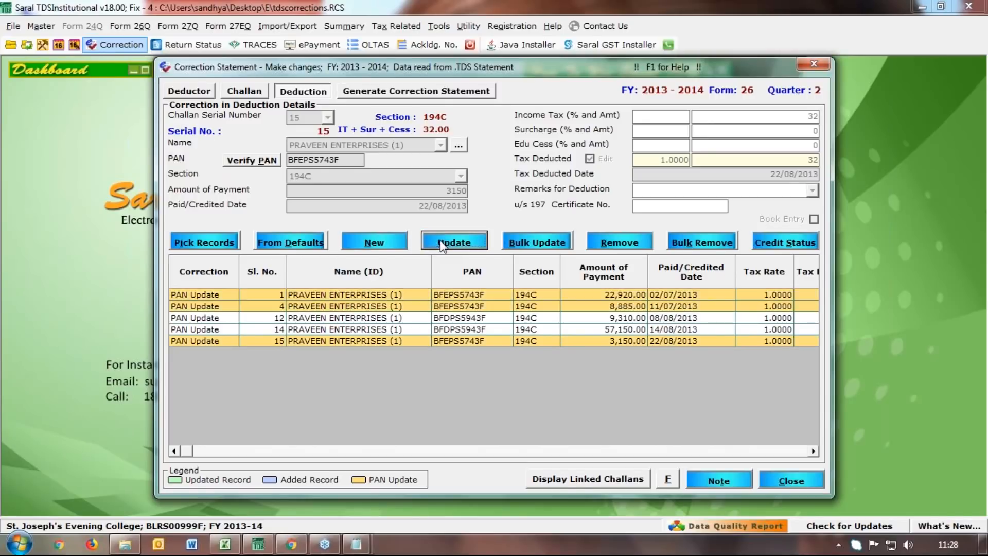
key(Return)
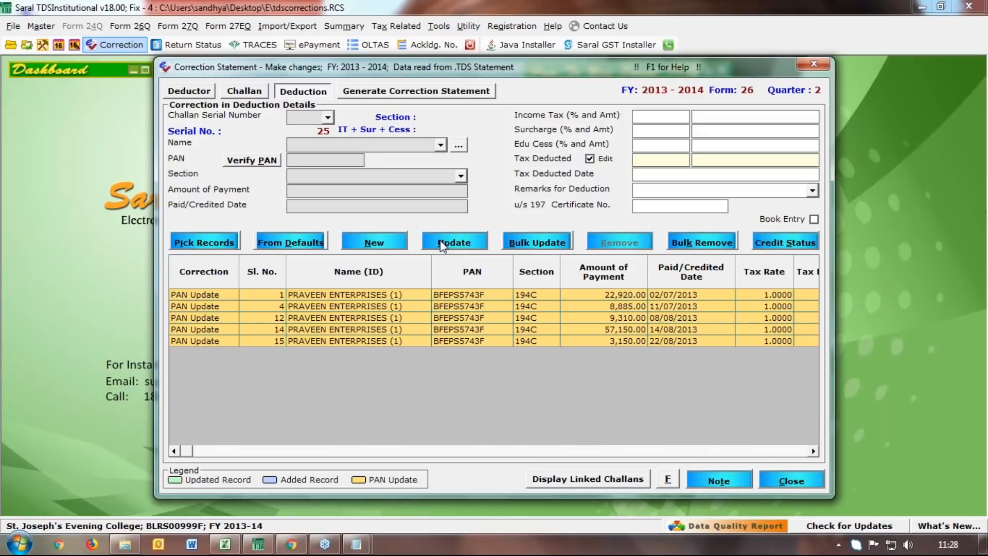
click(212, 244)
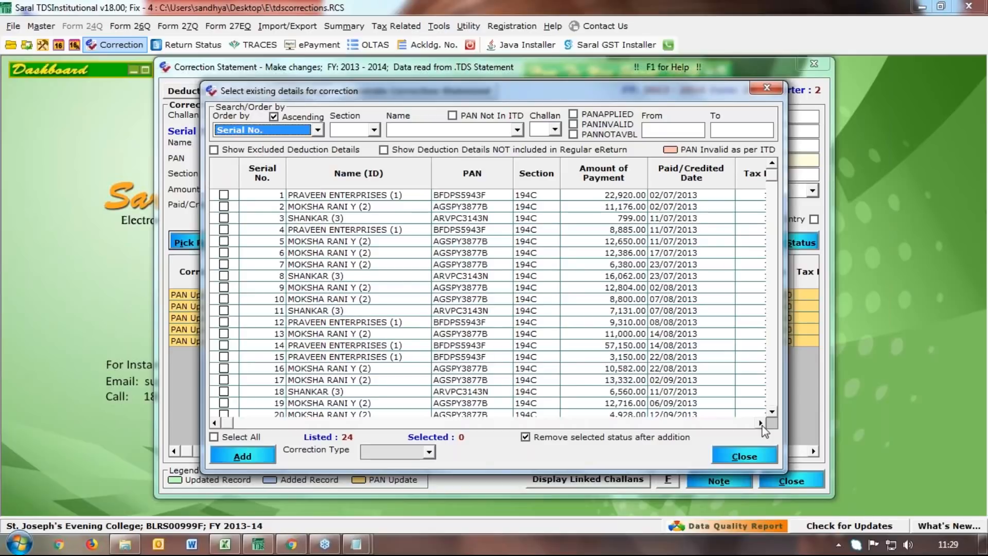
Add SHANKAR's serial 3 deduction (799.00, section 194C) to the corrections with type Update
click(760, 423)
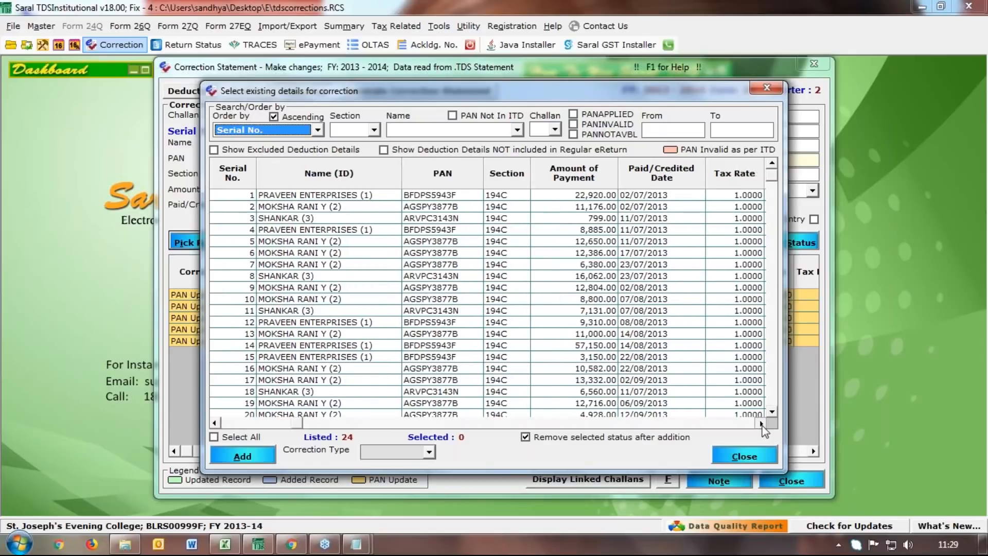
click(760, 423)
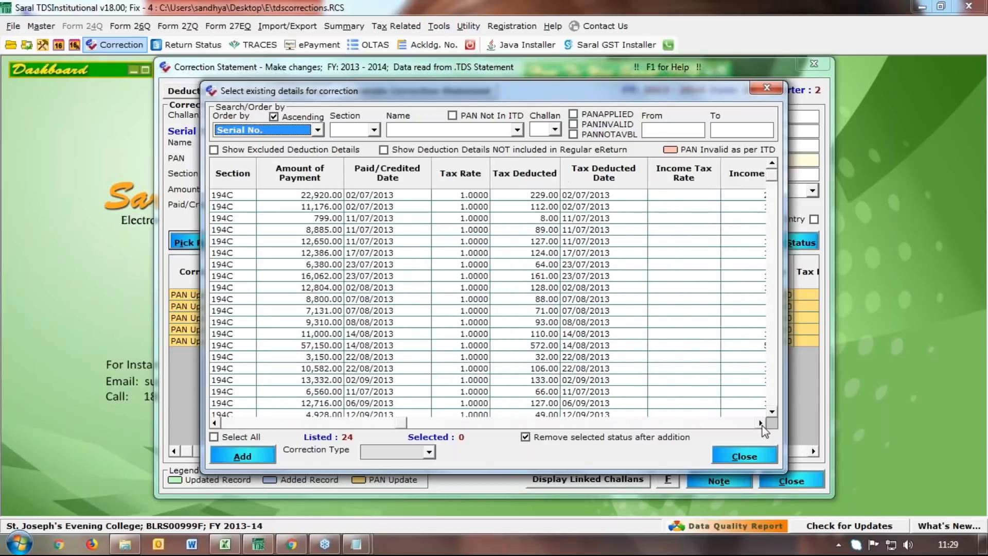
click(215, 423)
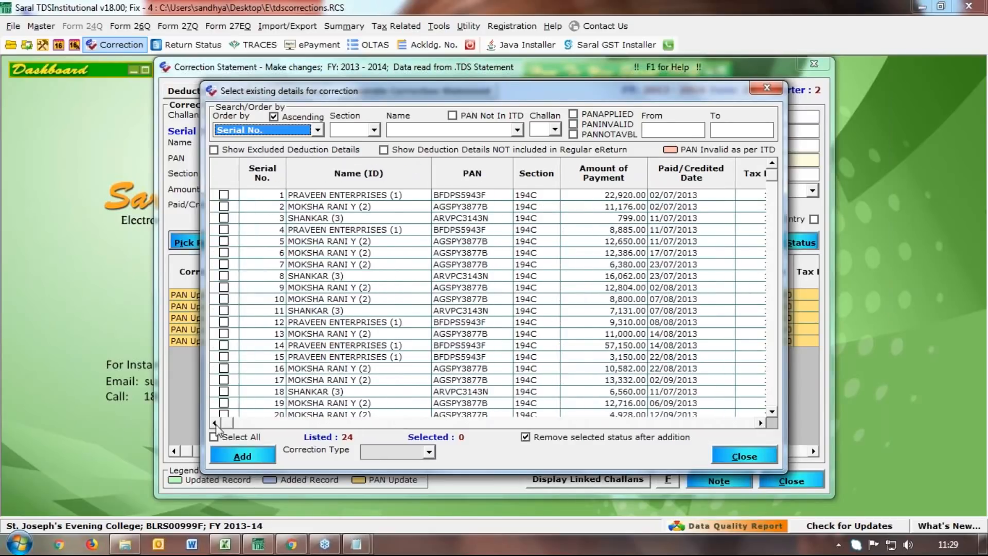
click(224, 219)
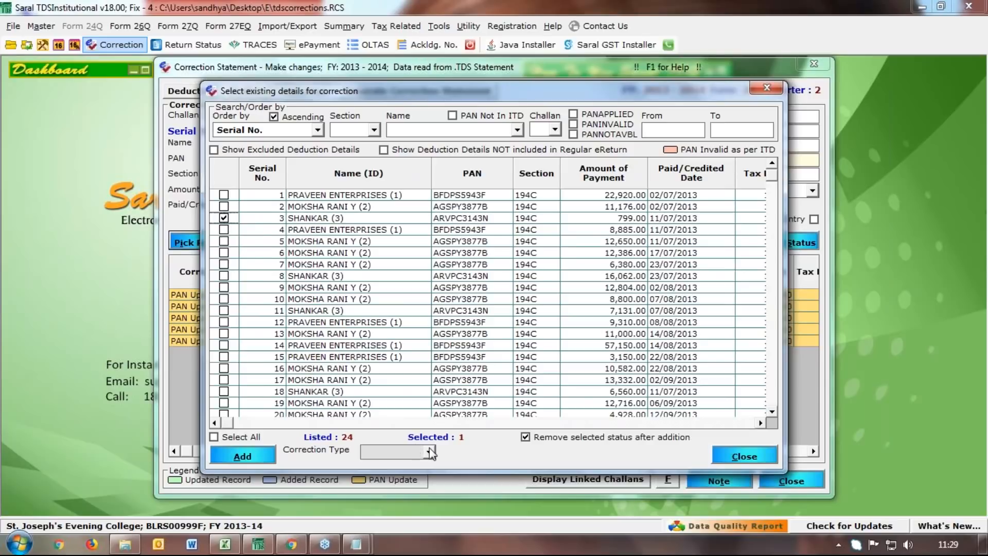
click(430, 452)
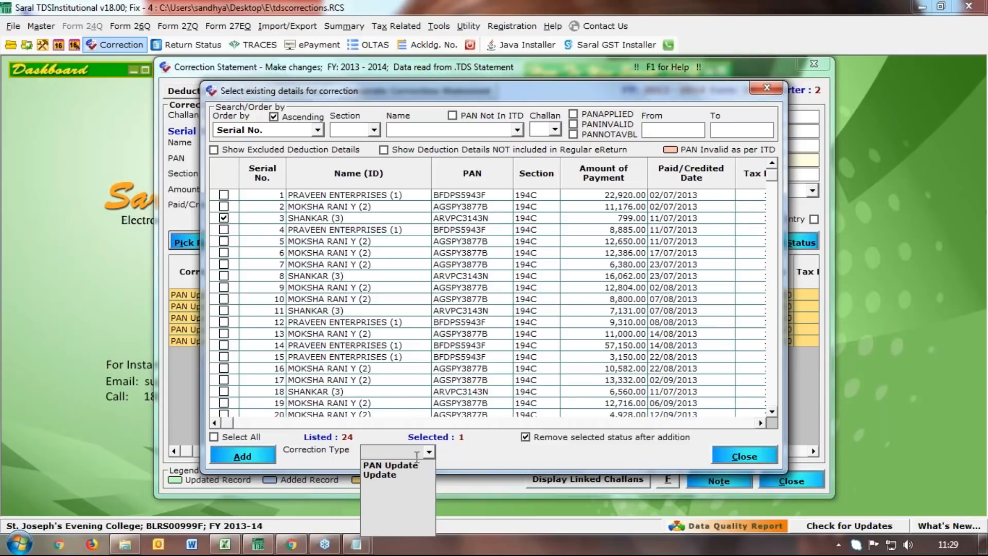
click(408, 480)
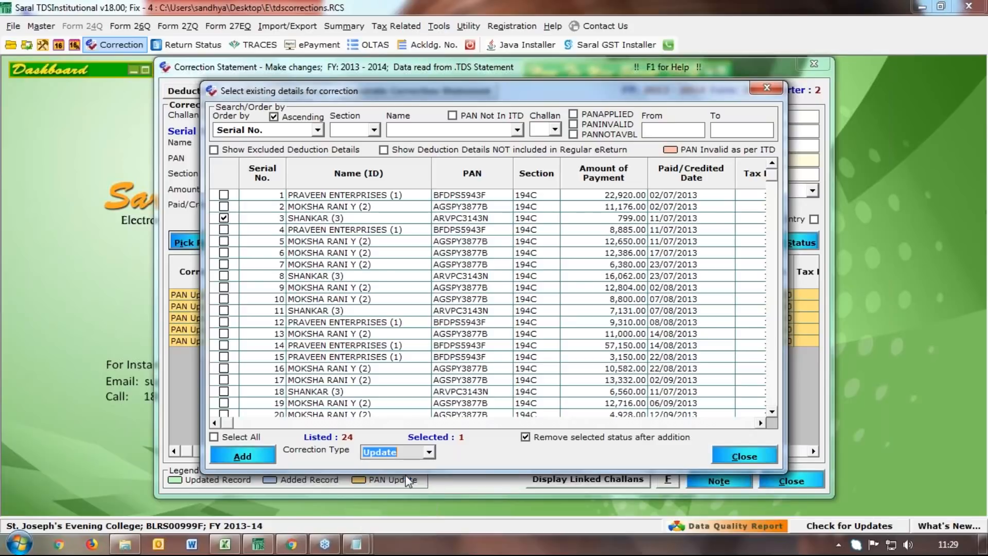
click(261, 459)
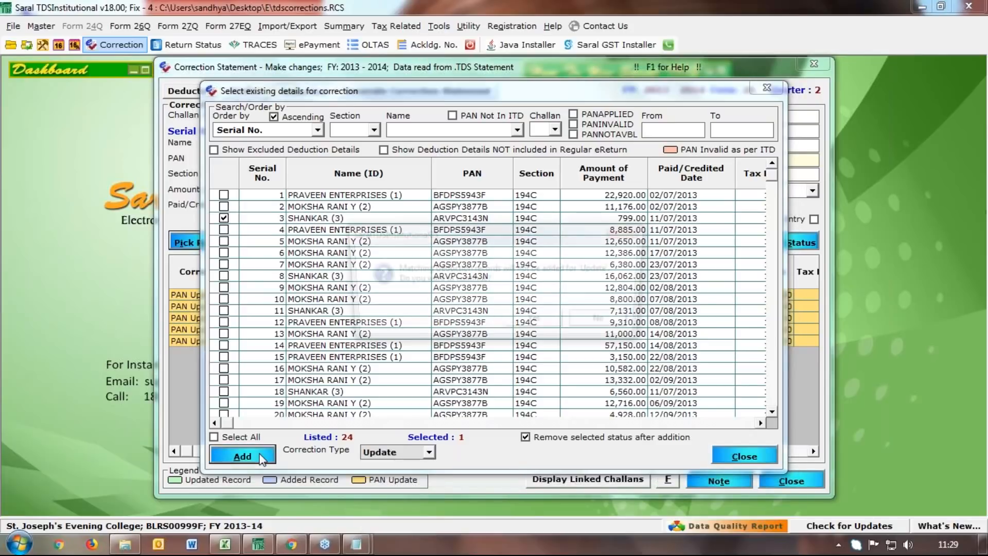
key(Return)
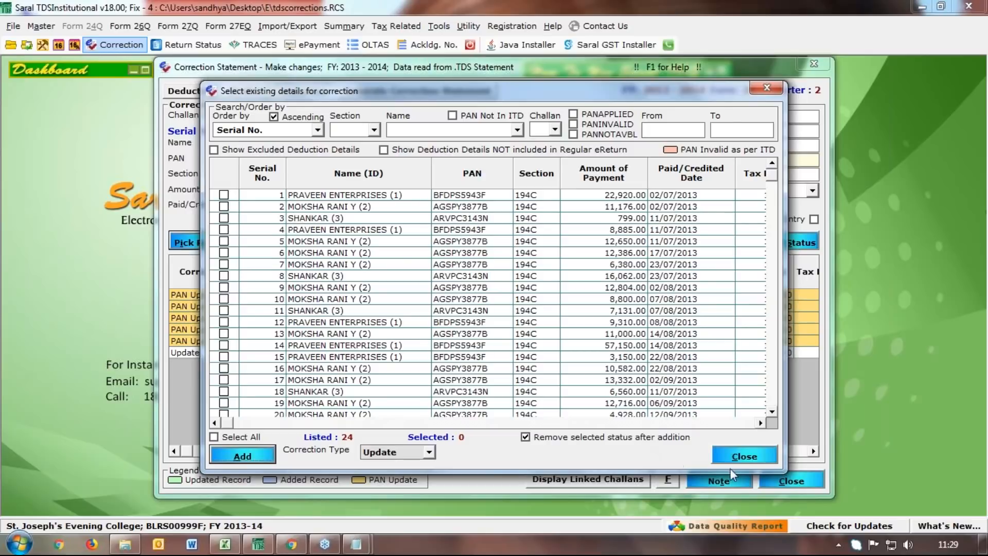
click(743, 460)
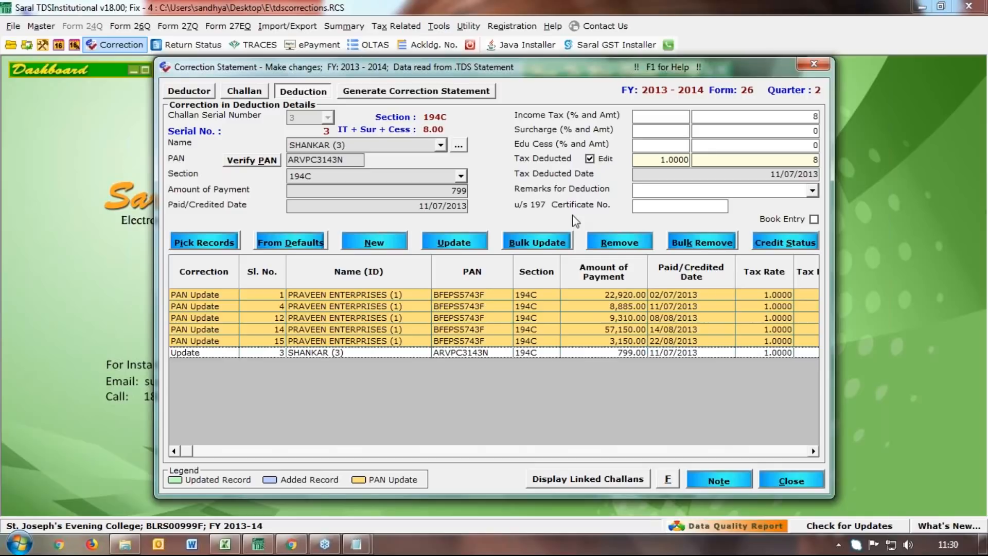
Change Shankar's payment amount from 799 to 400, checking 799 / 2 in Calculator
drag(432, 193, 478, 195)
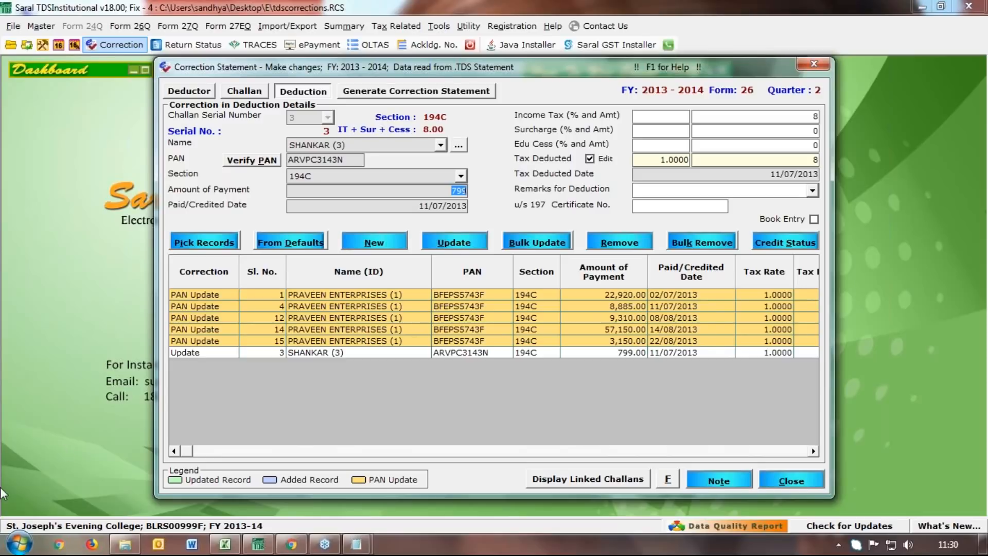
click(18, 544)
click(77, 394)
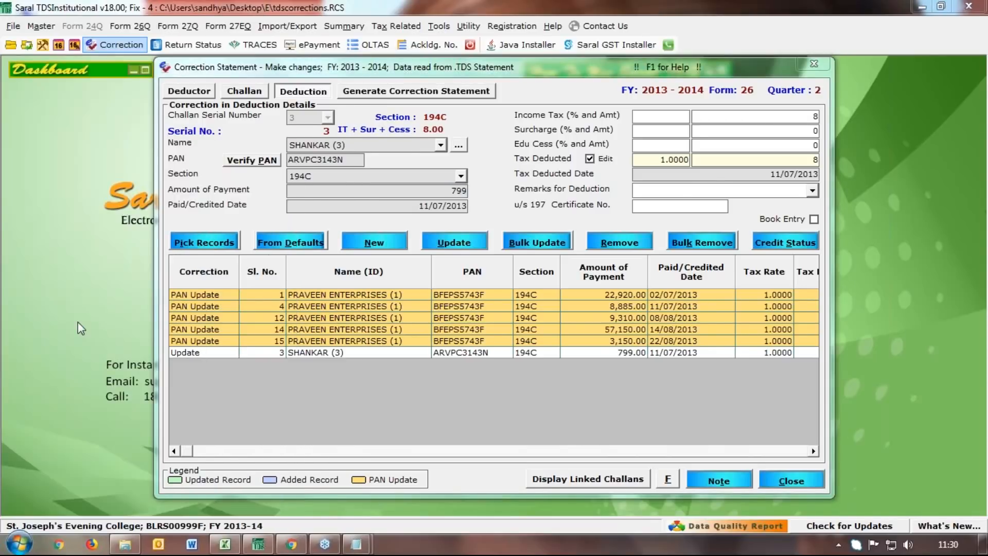
text(799 / 2)
key(Return)
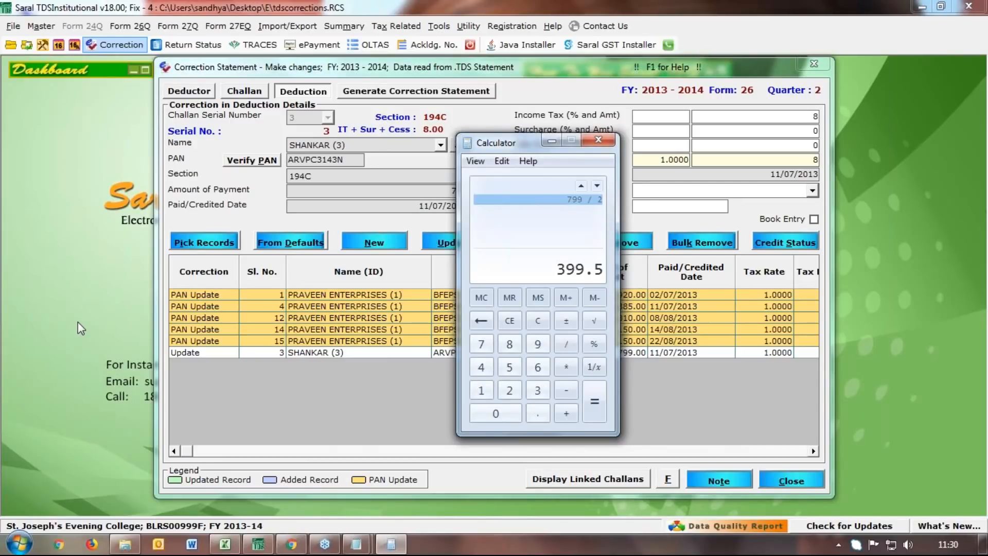
click(551, 140)
text(00)
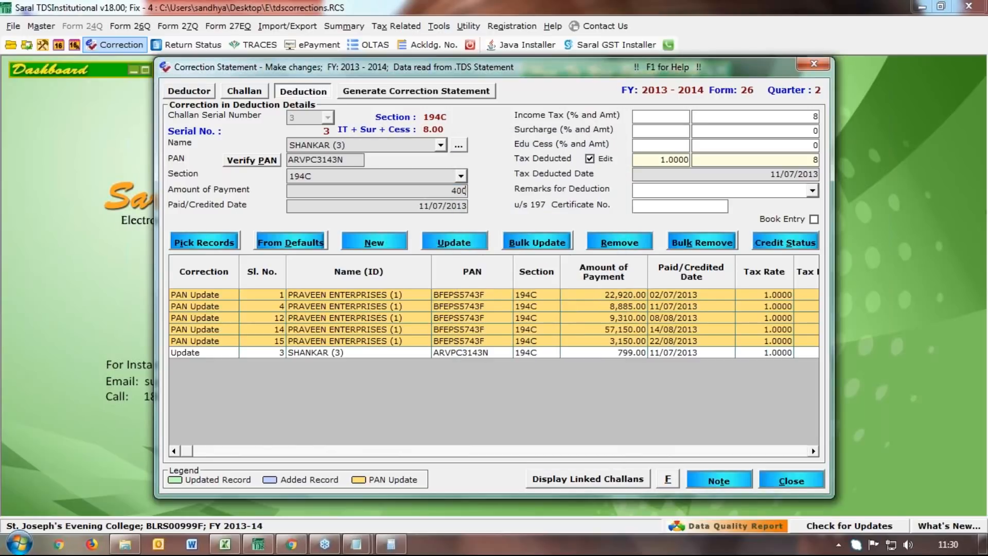
Set the income tax rate to 2%, verify tax of 8 in Calculator, and save the update
click(670, 123)
text(2)
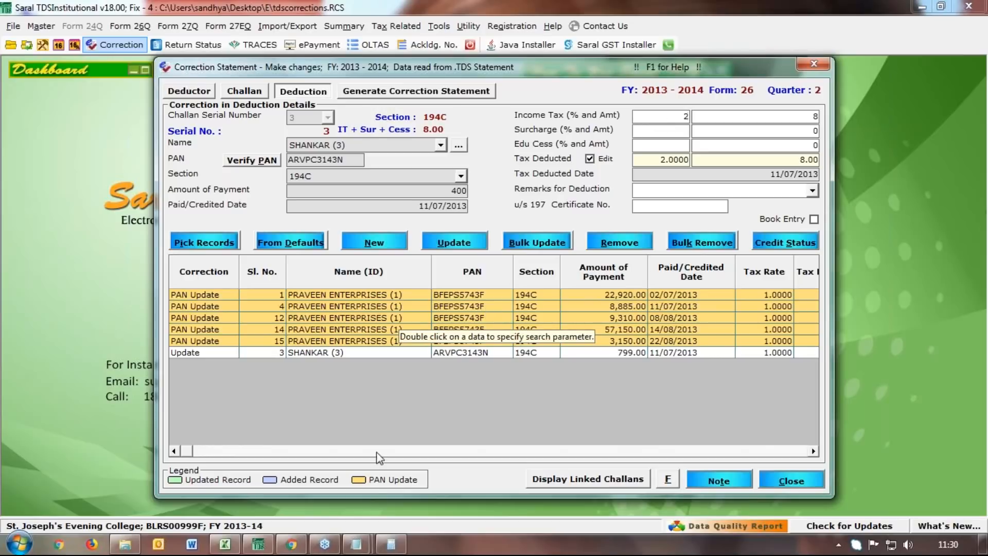
click(386, 549)
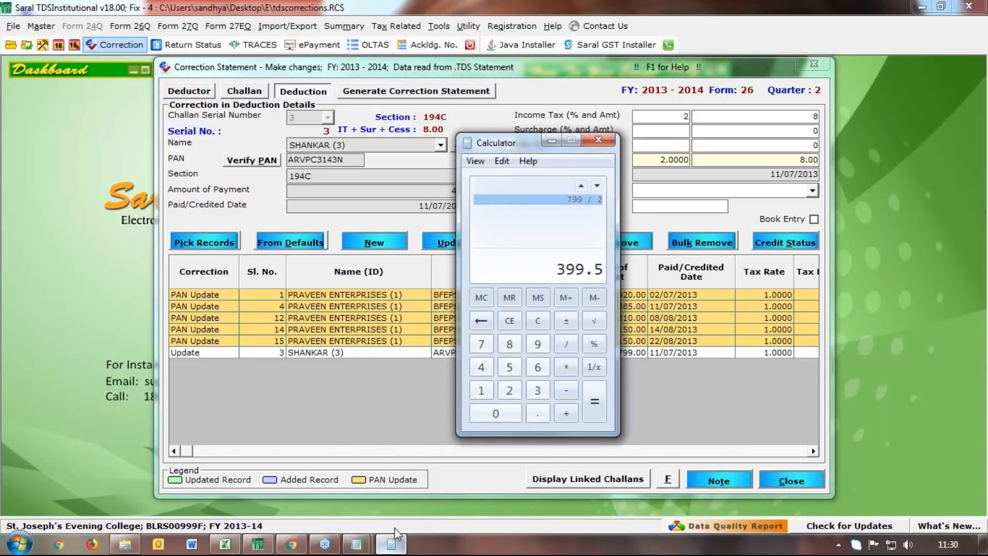
click(516, 322)
text(4)
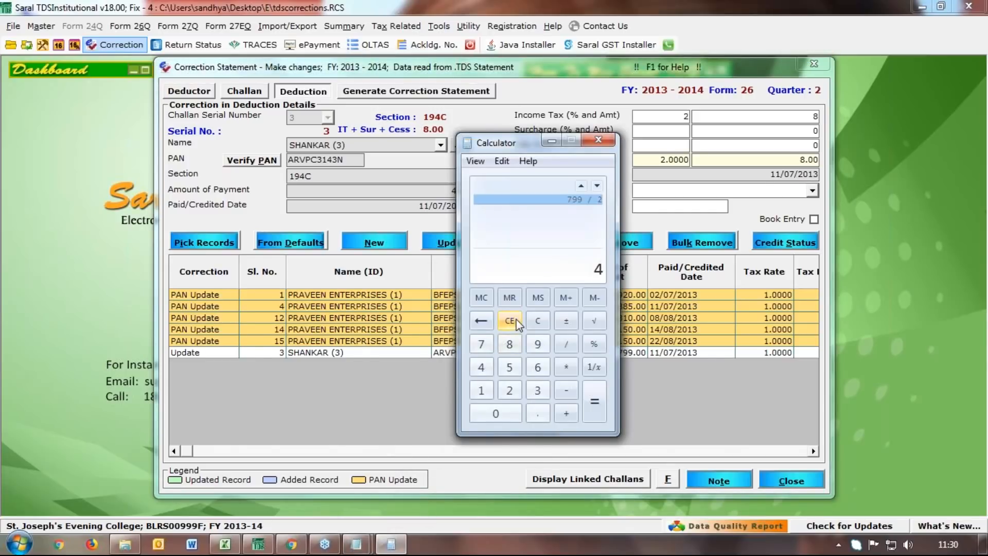
text(00 * 2 / 100)
key(Return)
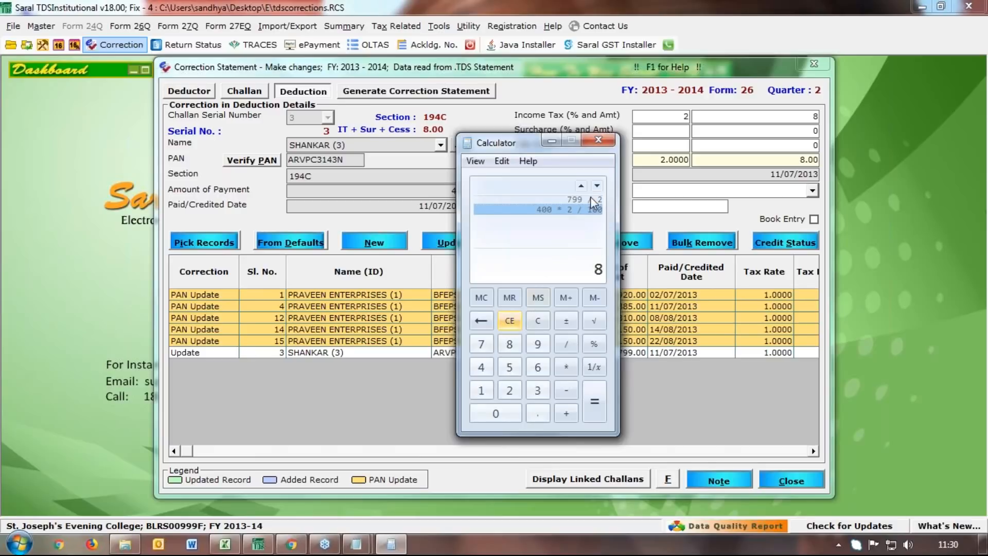
click(550, 142)
click(459, 240)
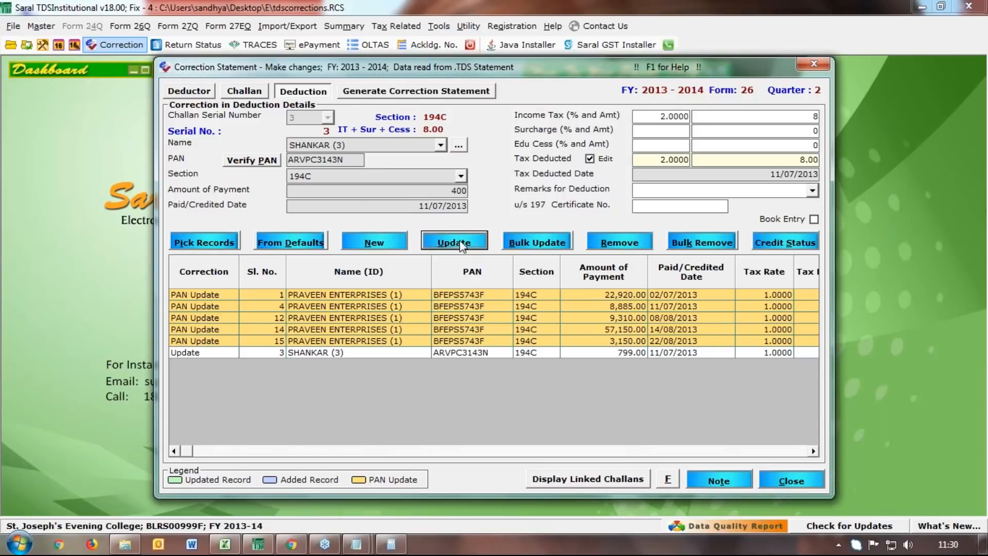
key(Return)
click(359, 354)
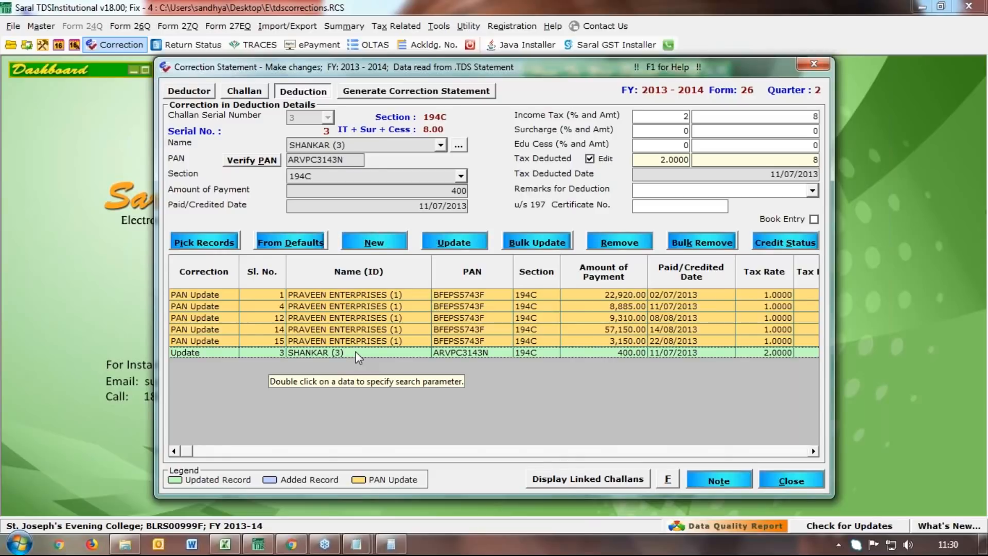
click(211, 244)
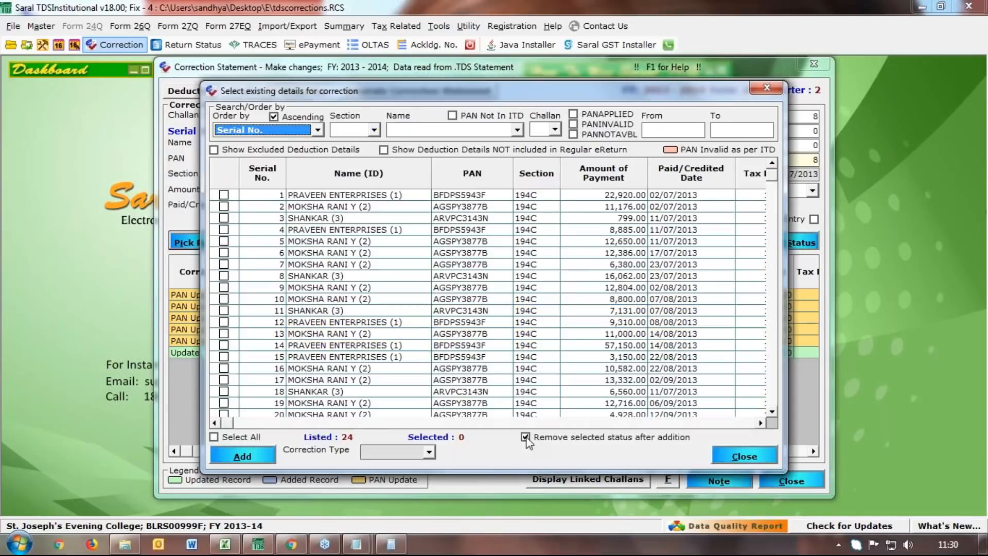
click(428, 452)
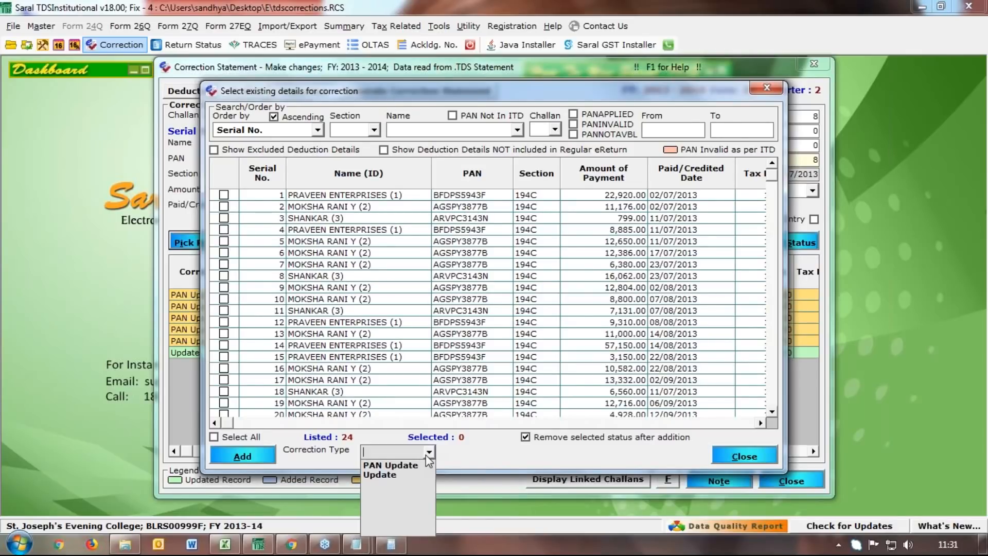
click(753, 456)
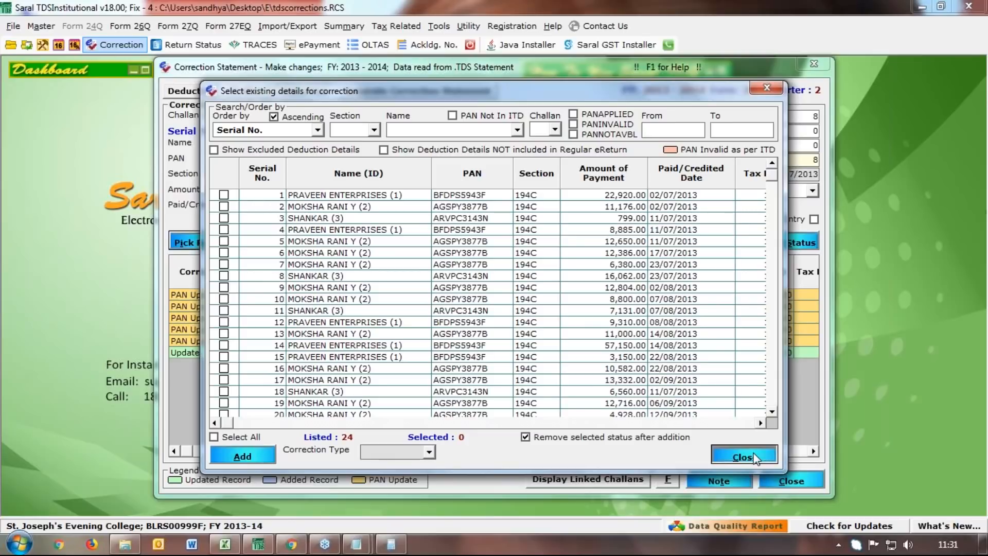
click(754, 455)
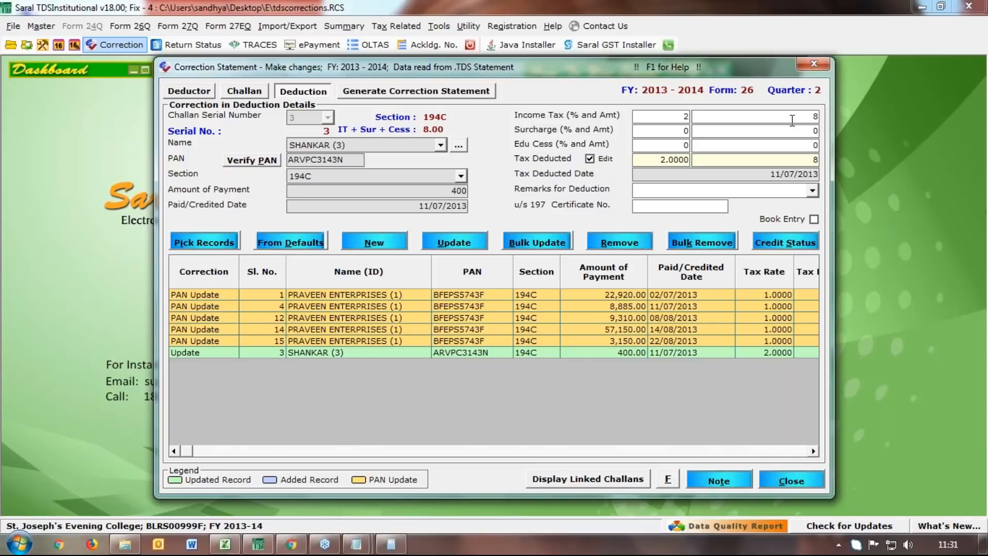
Create new deduction serial 25 linked to challan serial 23 under section 194C
click(374, 242)
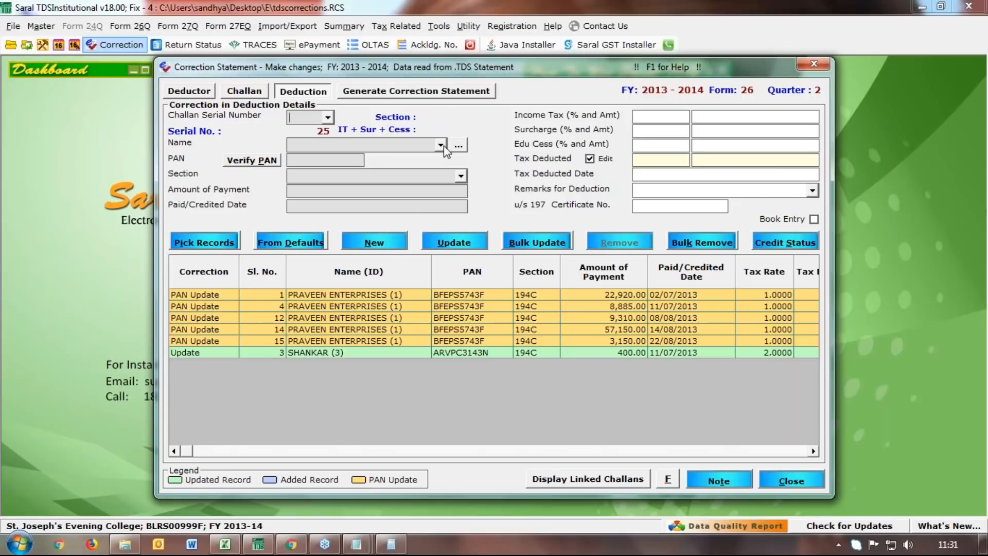
click(328, 117)
drag(329, 144, 326, 202)
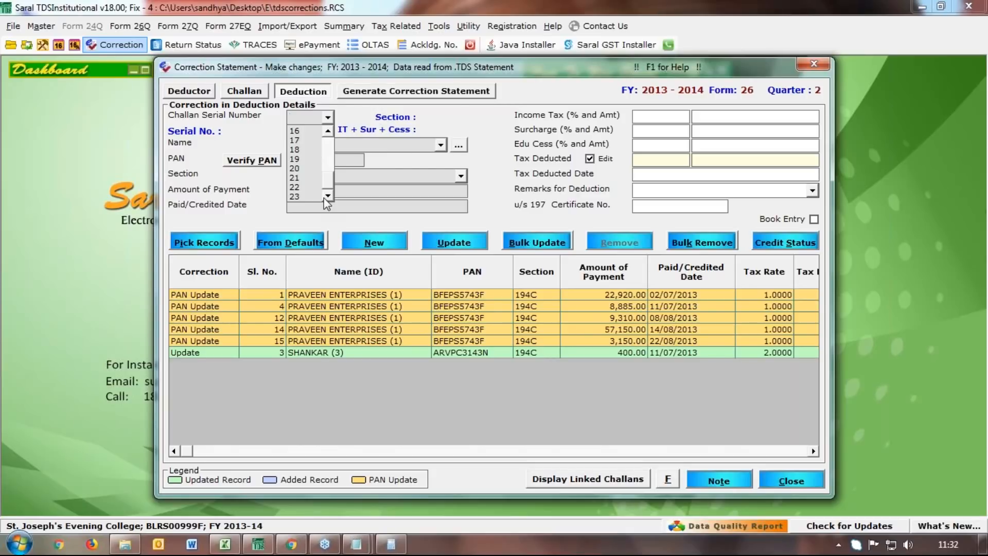
click(299, 196)
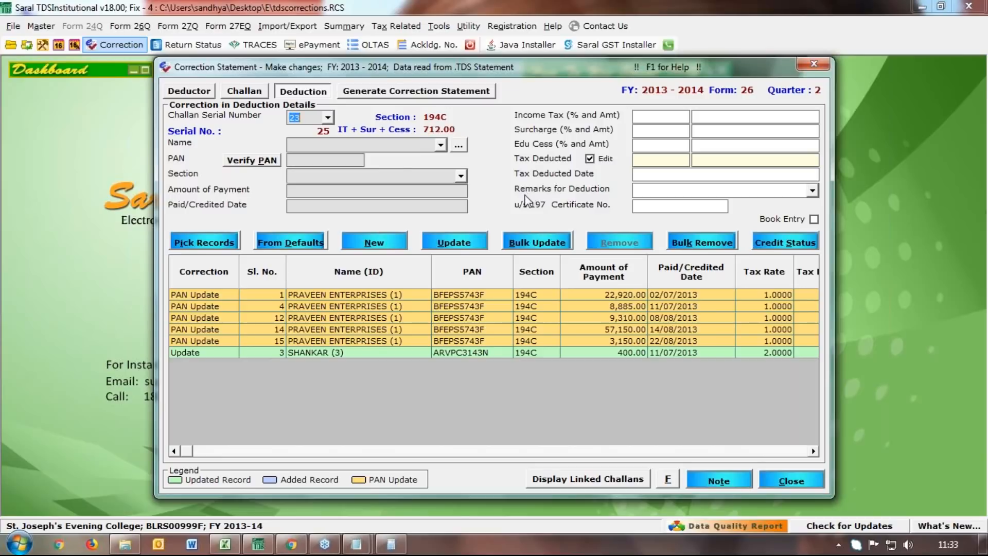
click(225, 237)
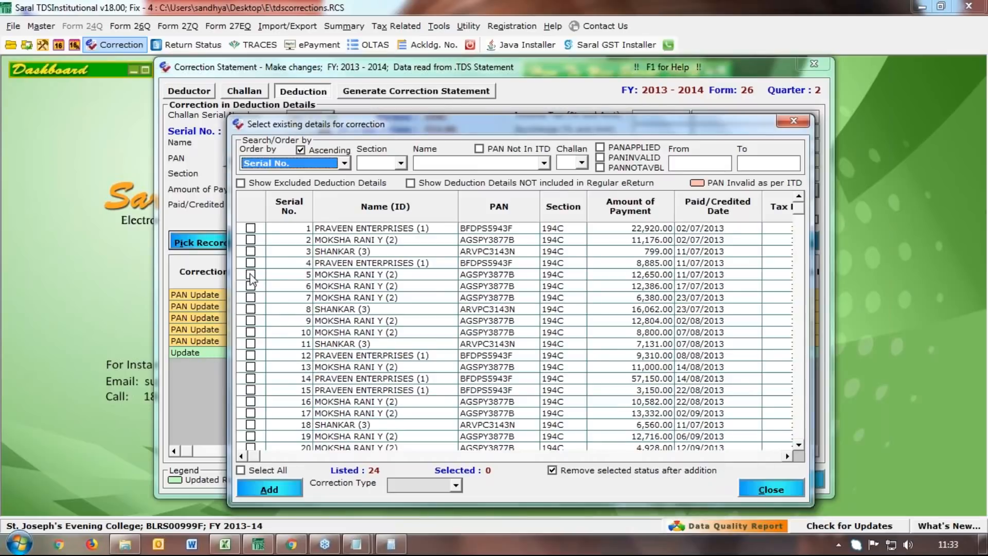
click(251, 275)
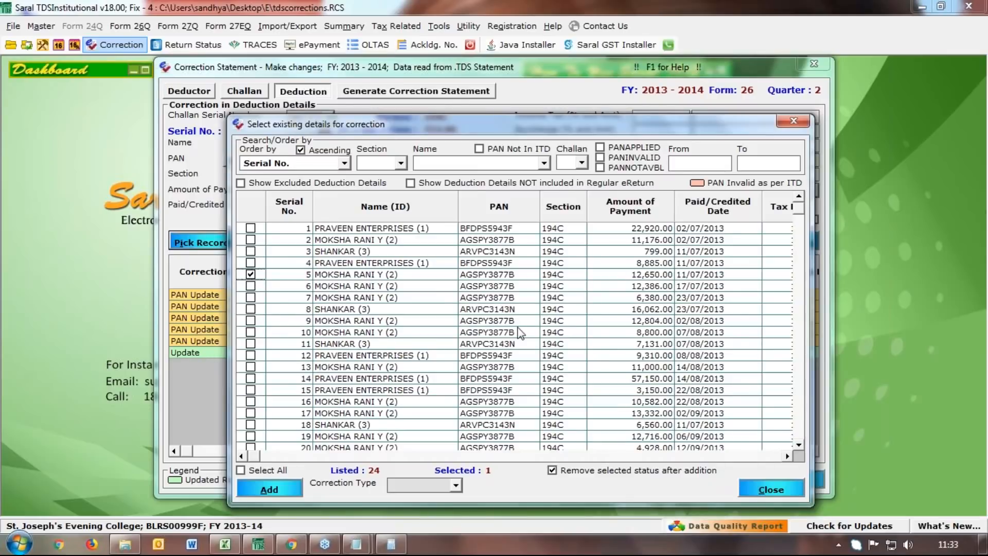
click(980, 53)
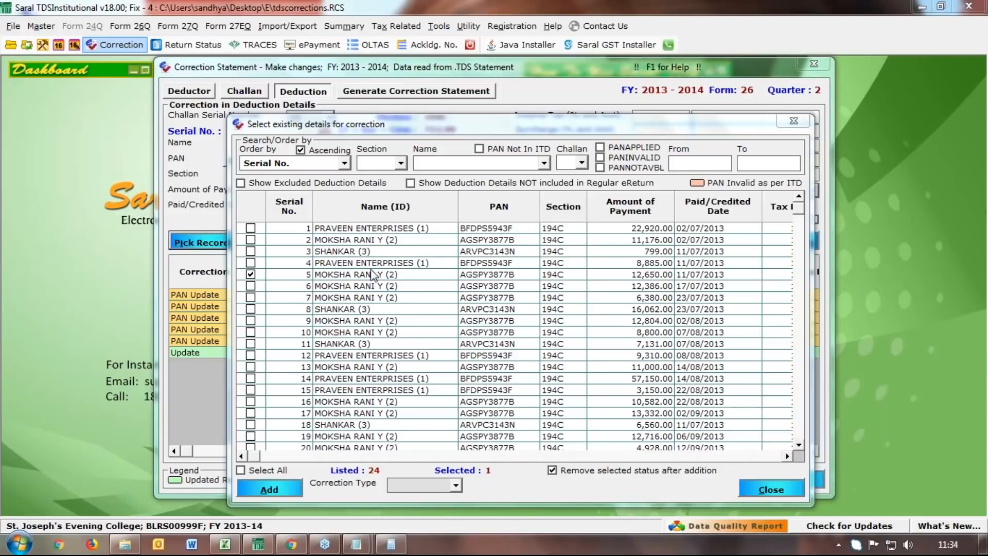
click(459, 487)
click(412, 419)
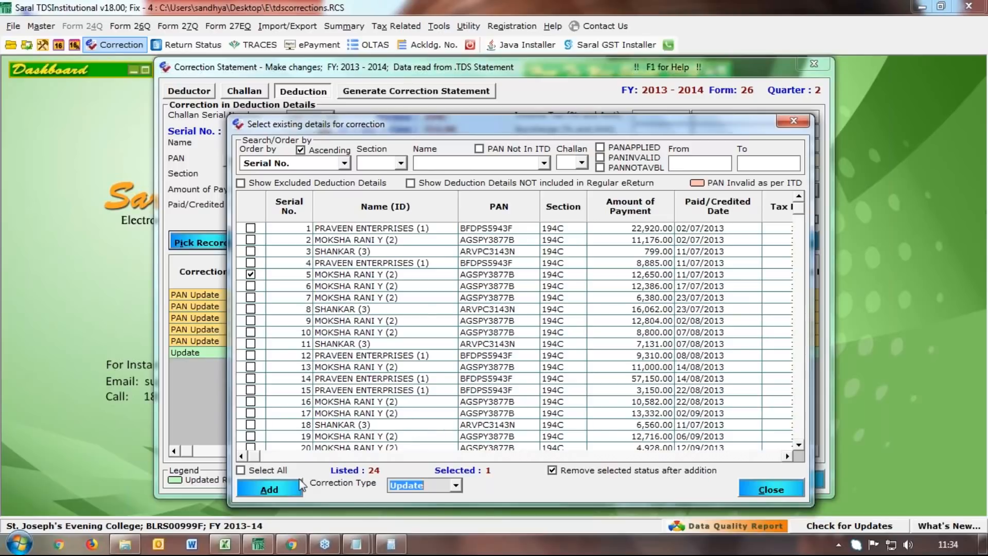
click(270, 490)
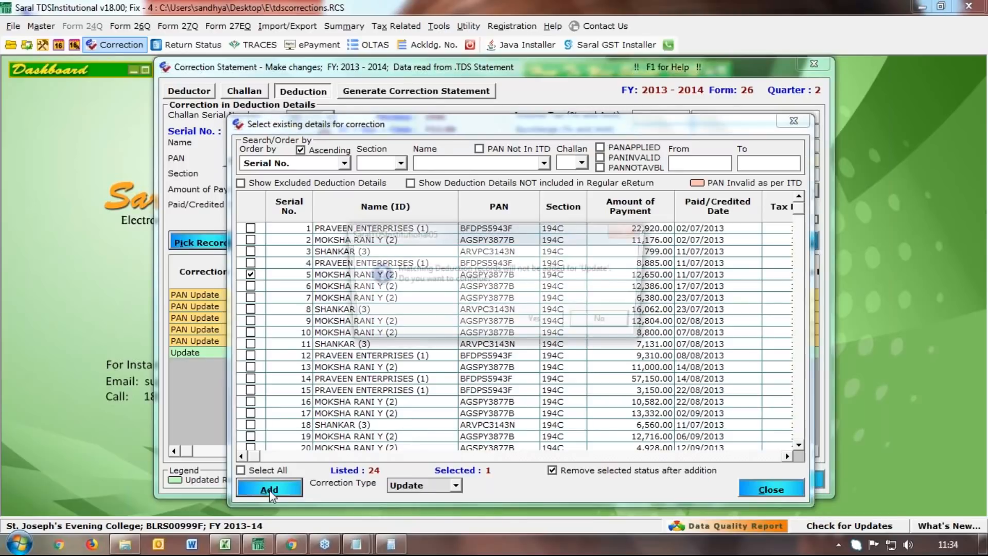
click(536, 323)
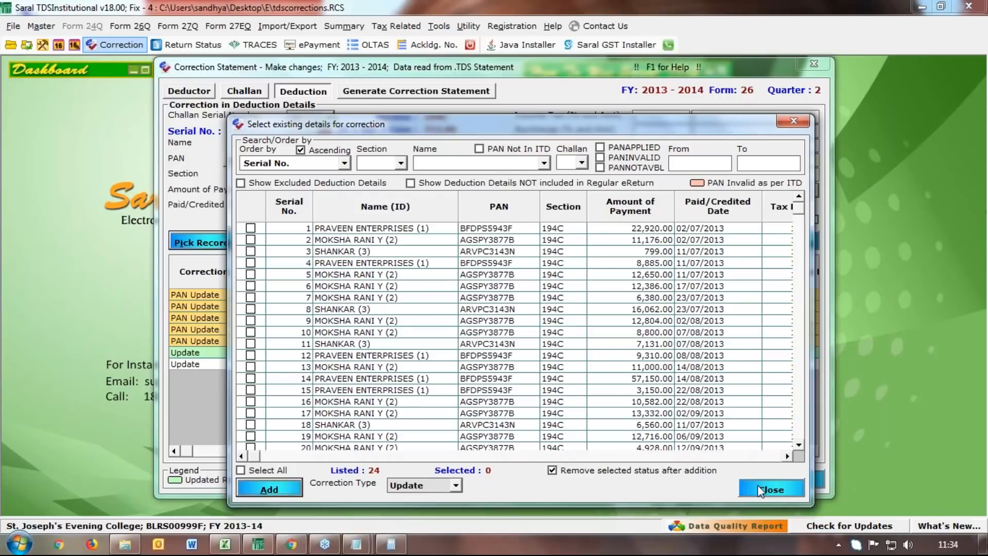
click(761, 490)
click(347, 365)
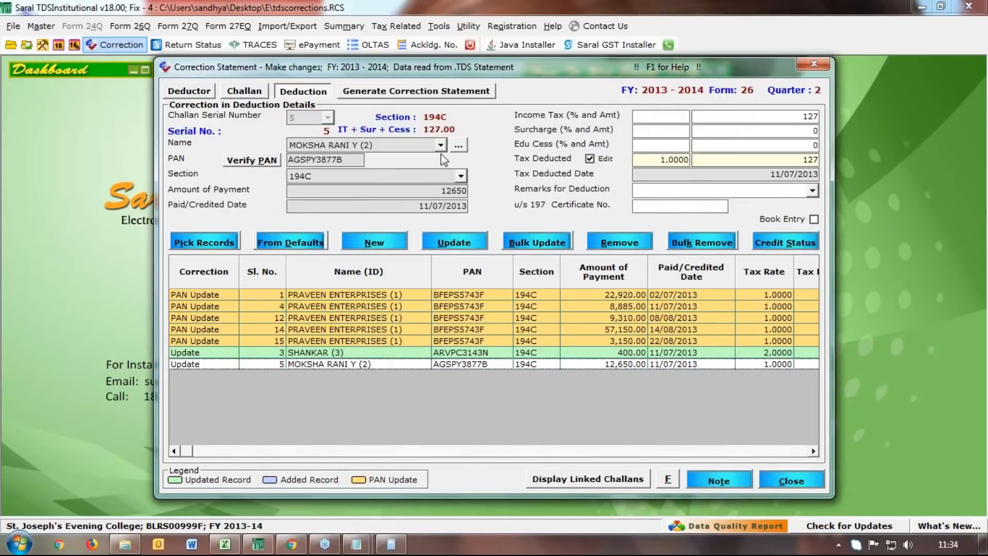
double_click(423, 191)
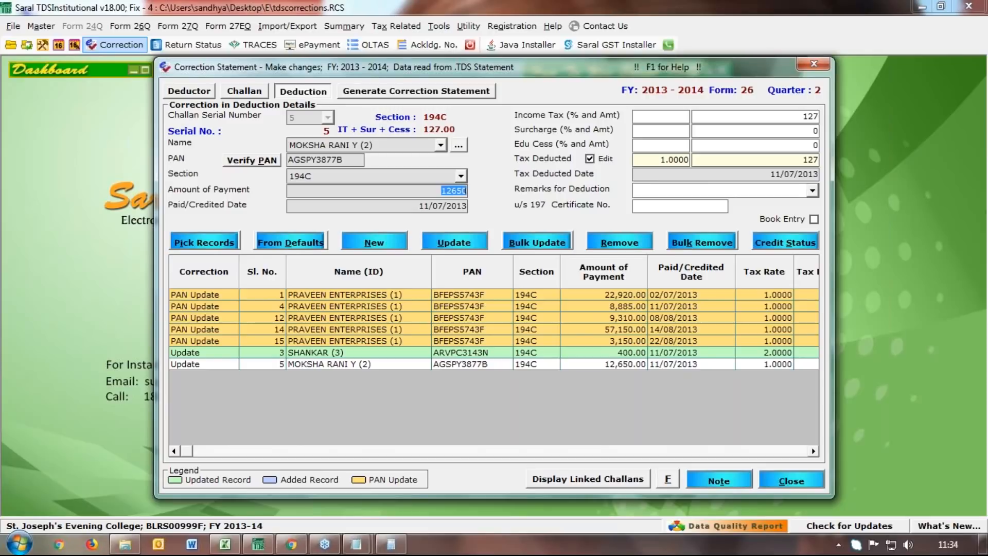
key(BackSpace)
text(0)
key(Tab)
key(BackSpace)
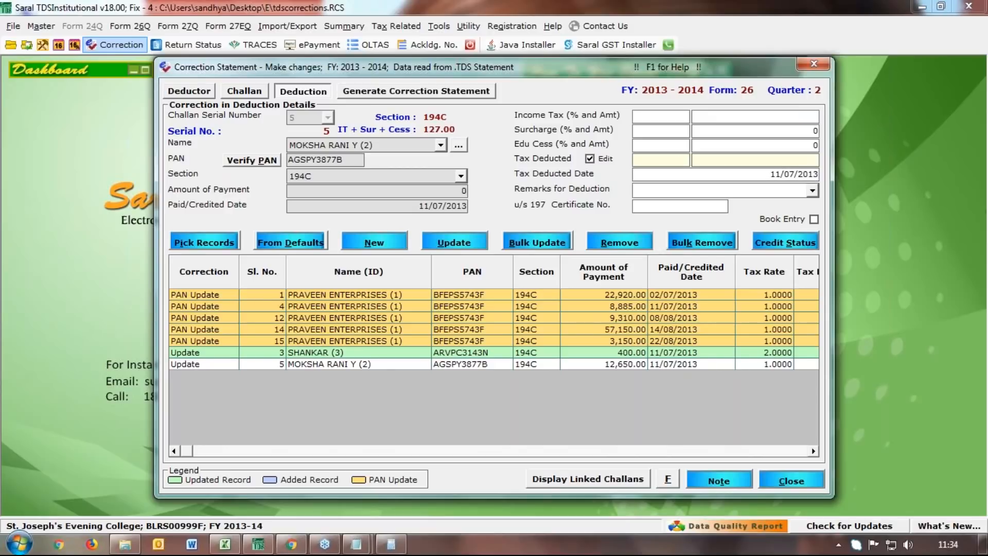
drag(440, 194, 545, 198)
key(BackSpace)
drag(761, 174, 878, 187)
key(BackSpace)
Save the zeroed deduction update and begin a blank new deduction entry
click(441, 247)
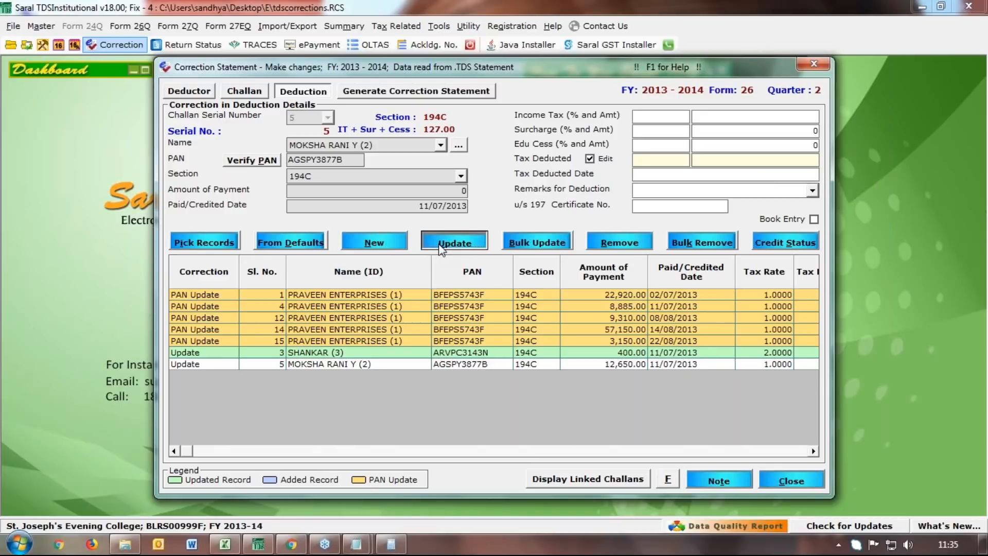
click(509, 325)
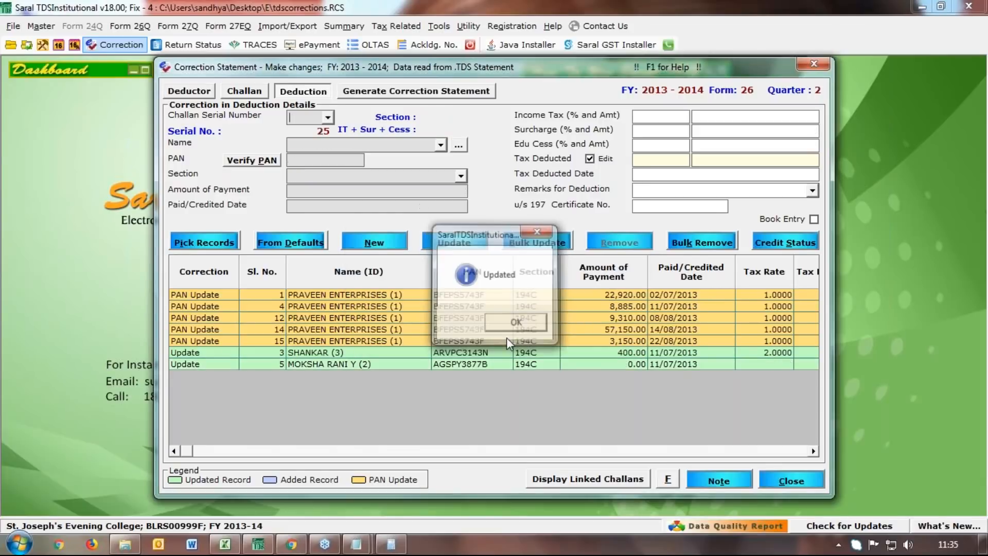
click(508, 327)
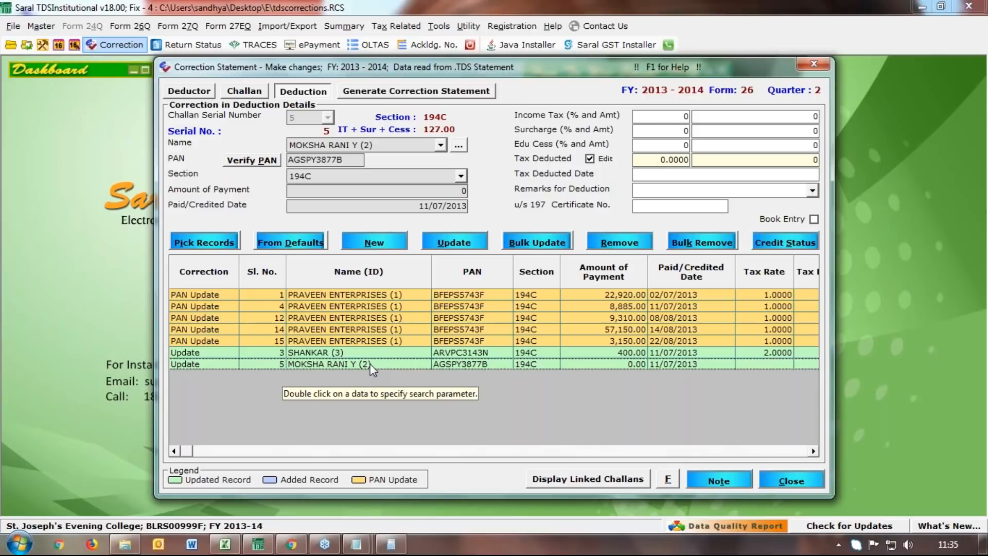
click(365, 243)
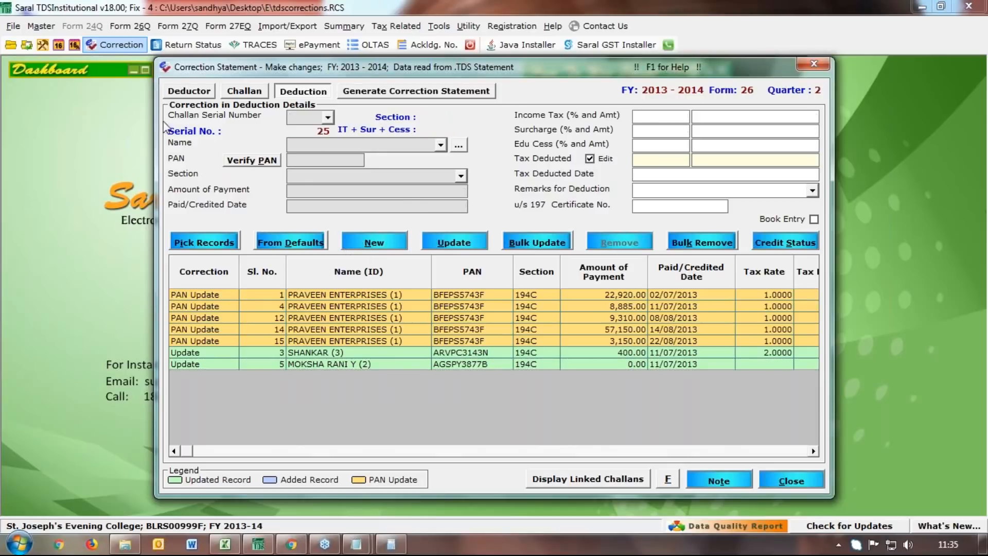
Link the new deduction to challan 5 for MULTI LINE PRINTS (4) under section 194C
click(328, 117)
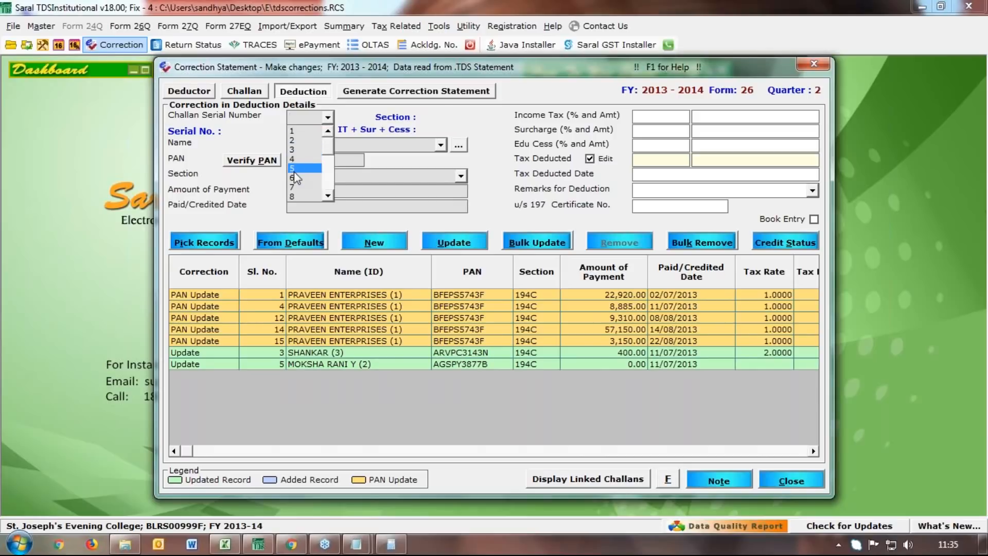
click(306, 168)
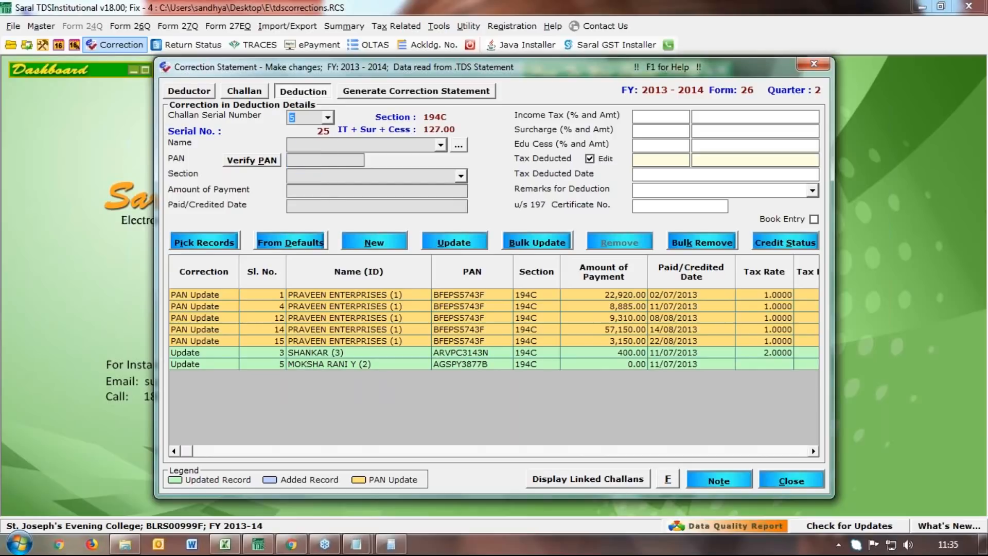
click(442, 146)
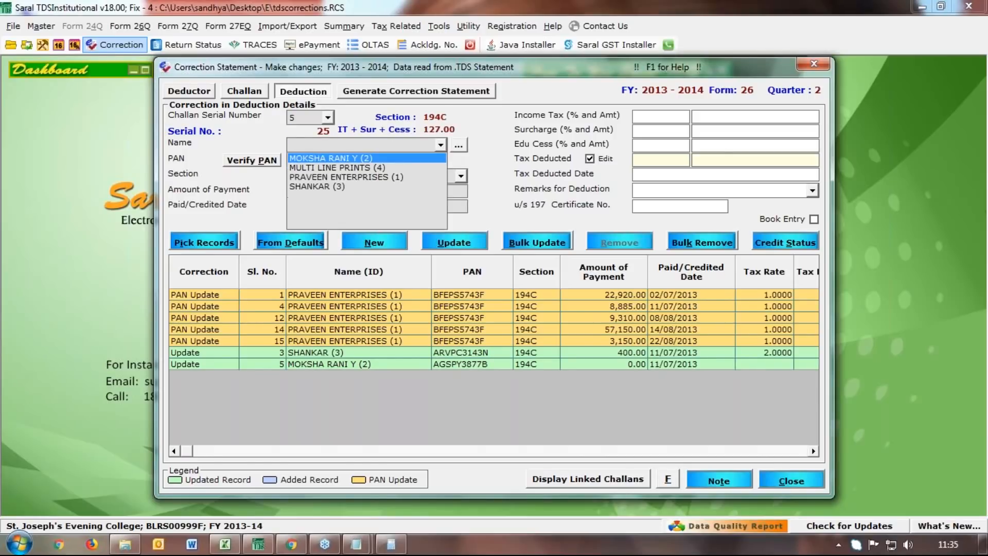
click(393, 167)
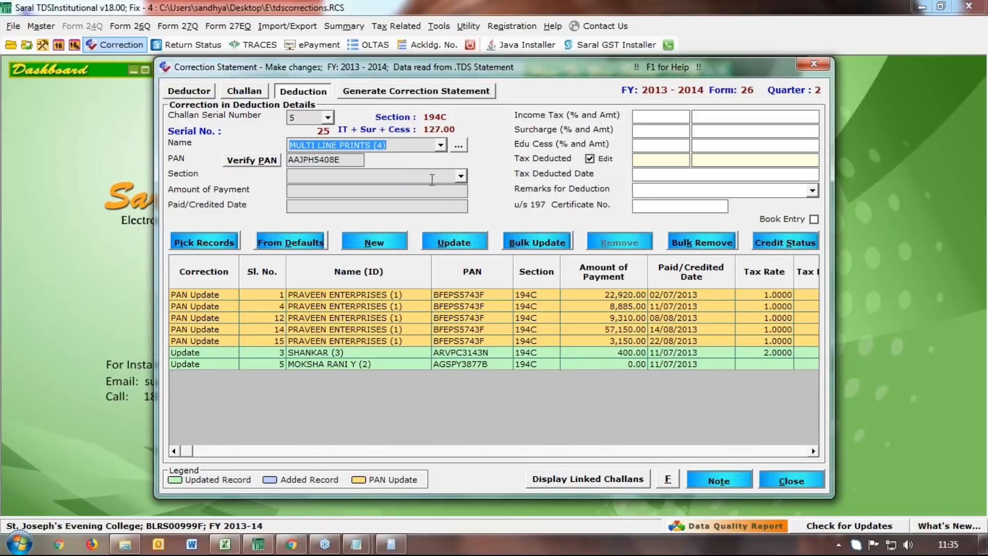
click(446, 177)
click(422, 227)
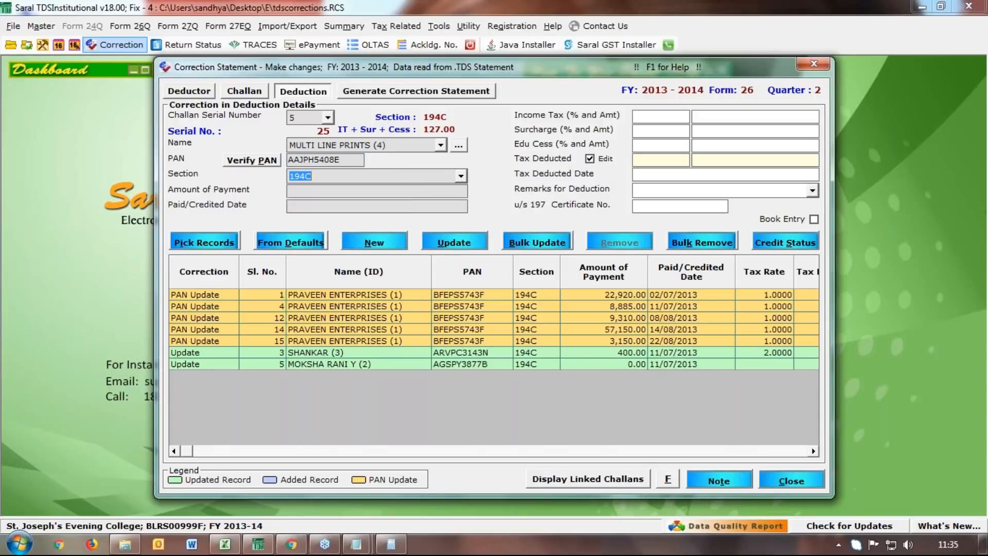
Enter a payment of 12650 paid on 11/07/2013 with income tax of 127
click(426, 191)
text(12650)
text(11/07/2013)
key(Tab)
key(Tab)
key(Tab)
text(1)
key(Tab)
text(27)
key(shift+Tab)
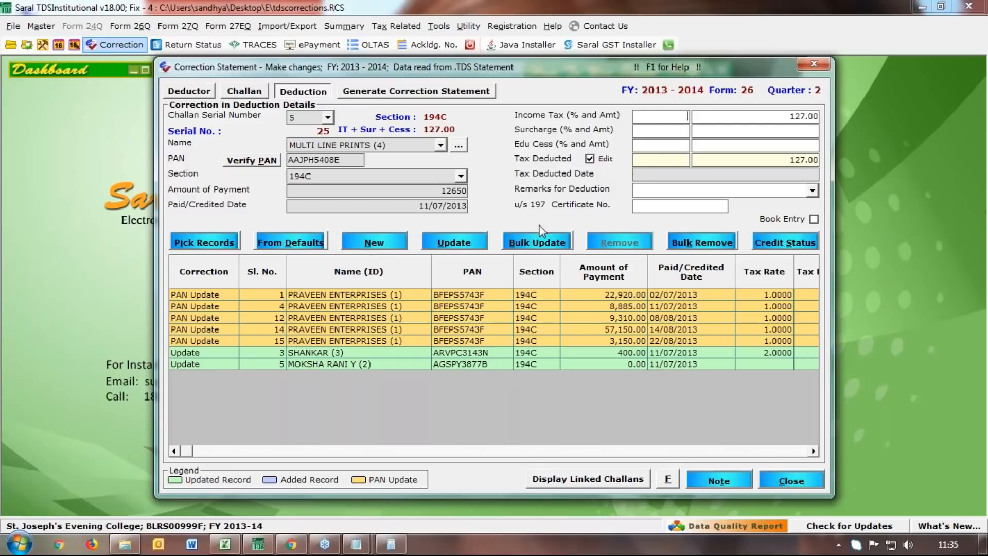
Copy 11/07/2013 into the tax deducted date and save the new deduction
double_click(406, 208)
key(ctrl+c)
click(772, 178)
key(ctrl+v)
click(455, 246)
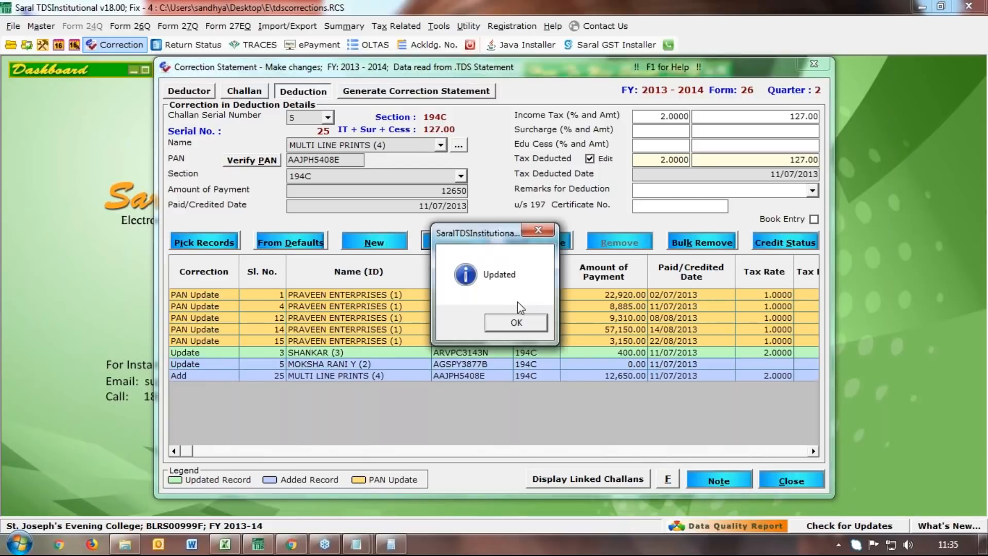
click(516, 322)
click(385, 362)
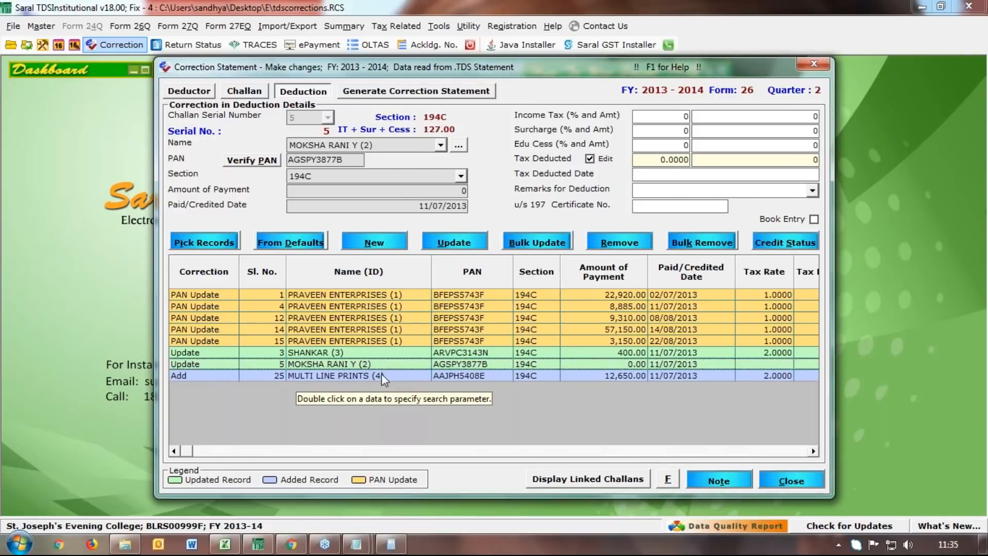
Change the MULTI LINE PRINTS (4) deduction's income tax rate to 1% and save it
click(381, 375)
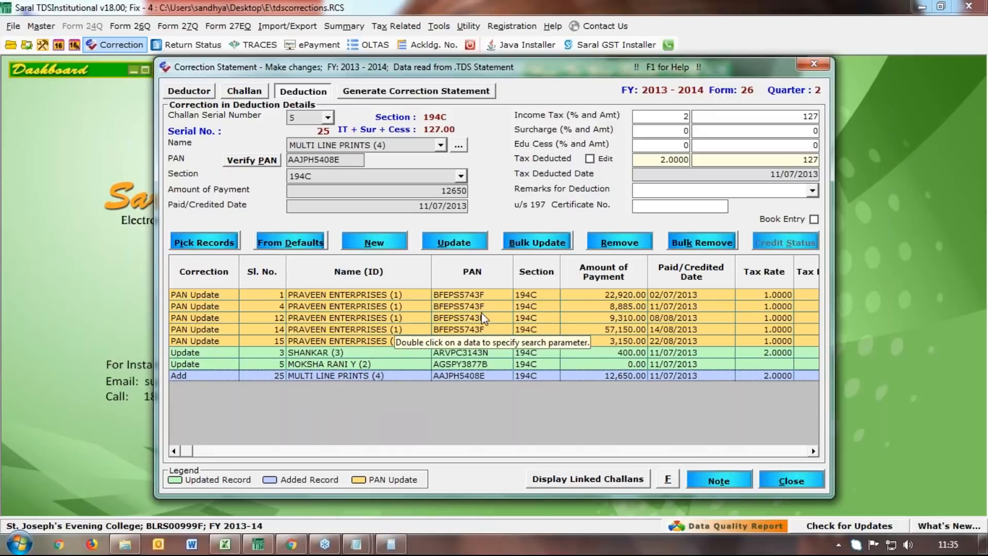
click(664, 117)
text(1)
click(446, 238)
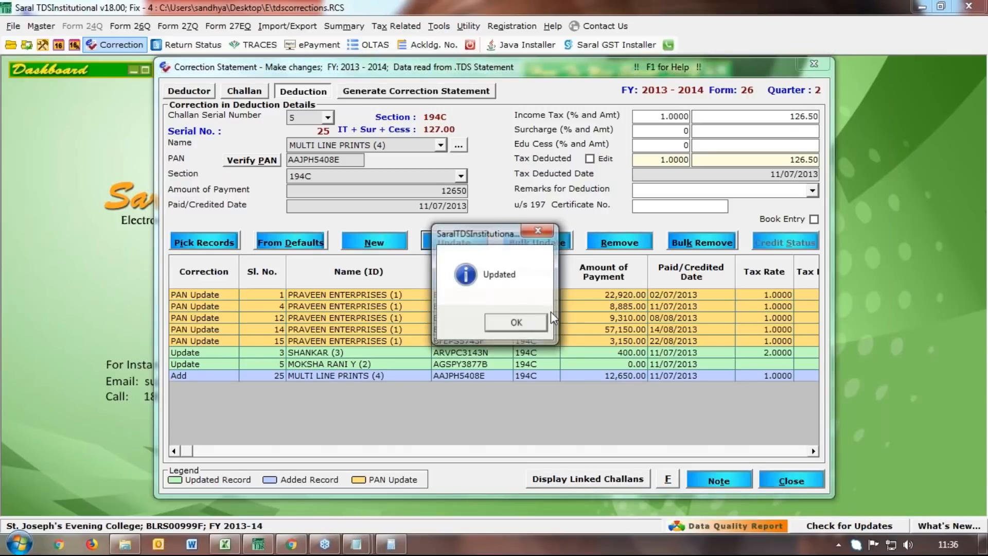
click(512, 322)
click(440, 363)
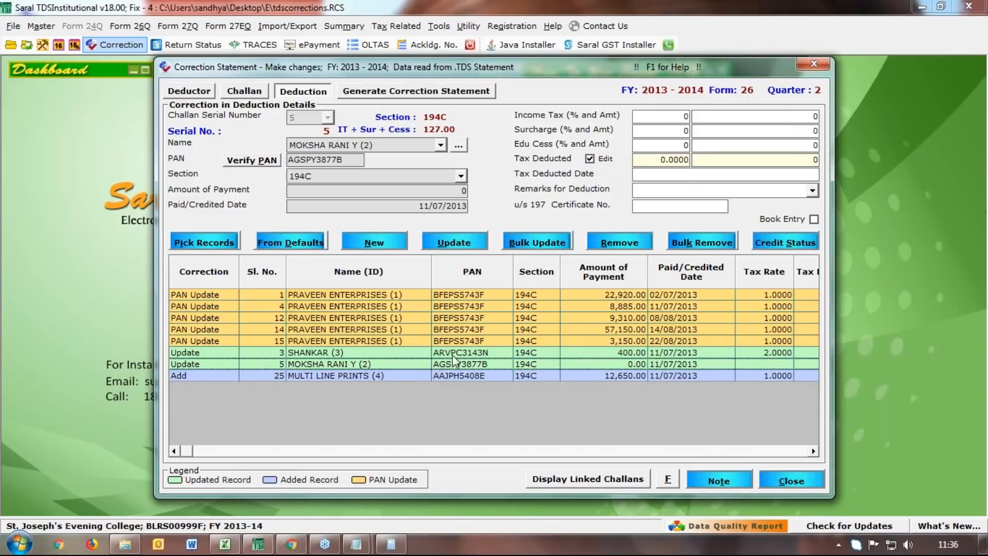
Replace the income tax amount 126.5 with 127, save, and recheck the records
click(343, 376)
drag(474, 195, 507, 196)
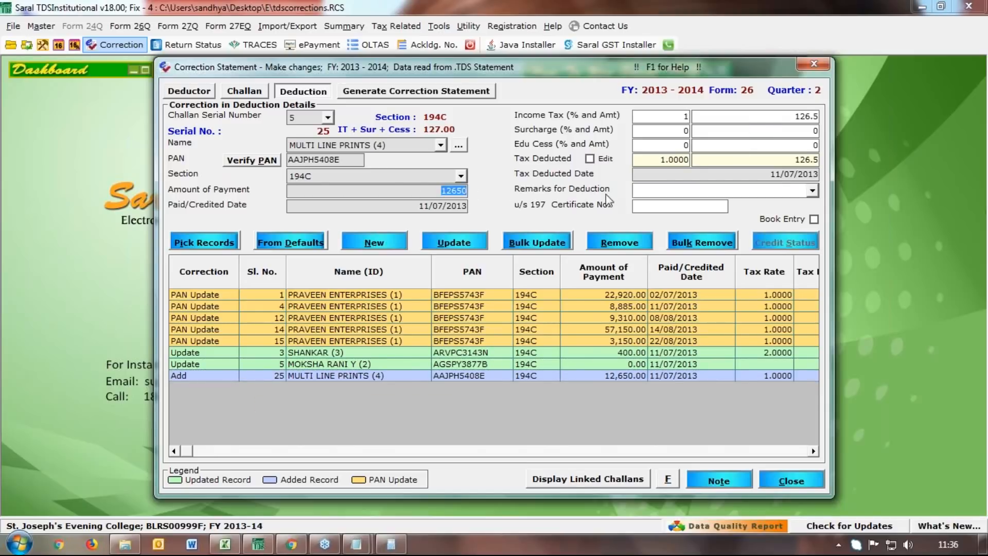
drag(771, 114, 879, 126)
text(127)
click(465, 245)
click(517, 305)
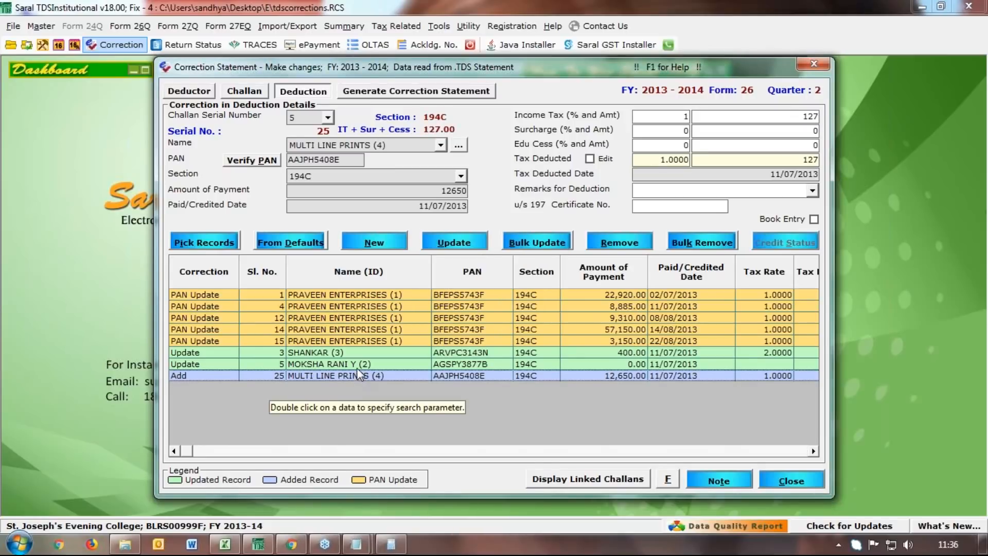
click(355, 364)
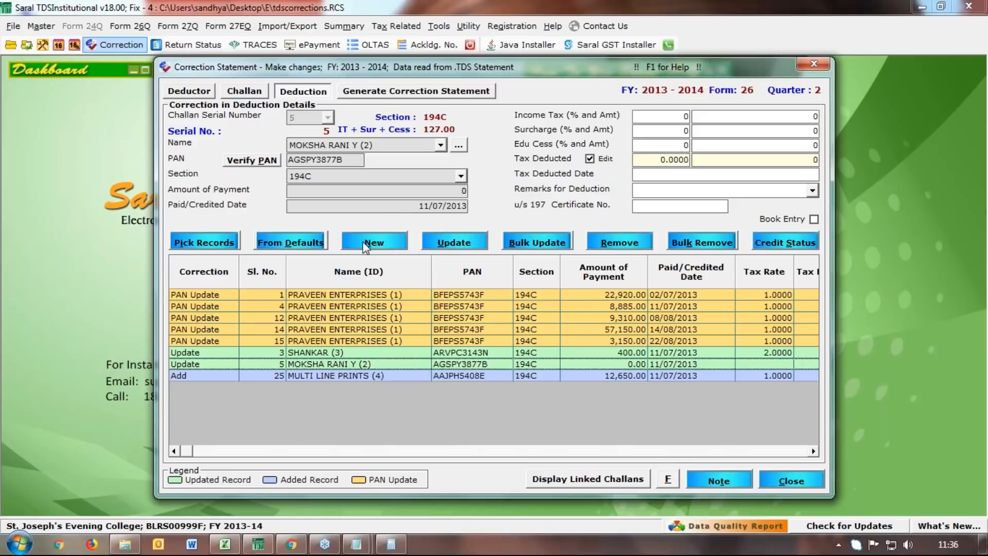
click(260, 376)
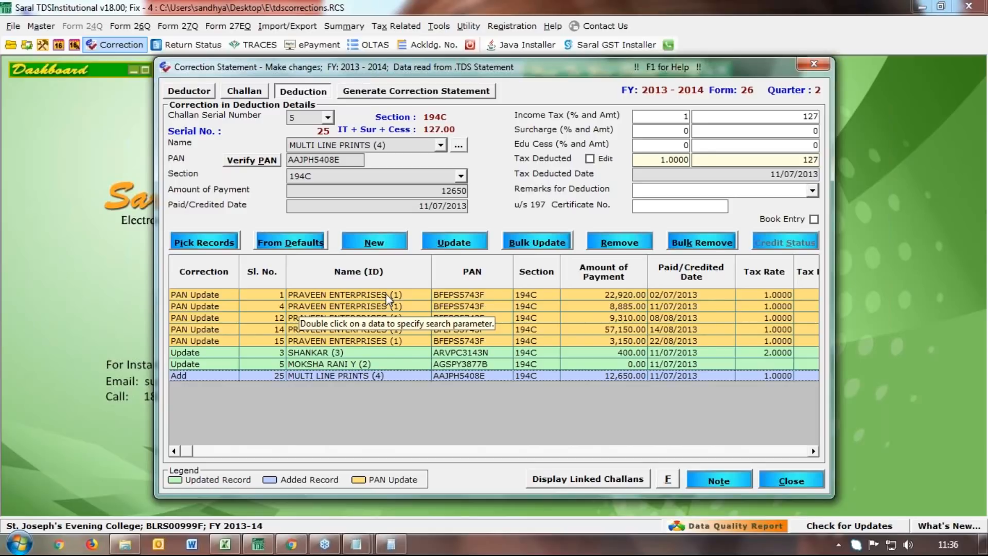
click(416, 91)
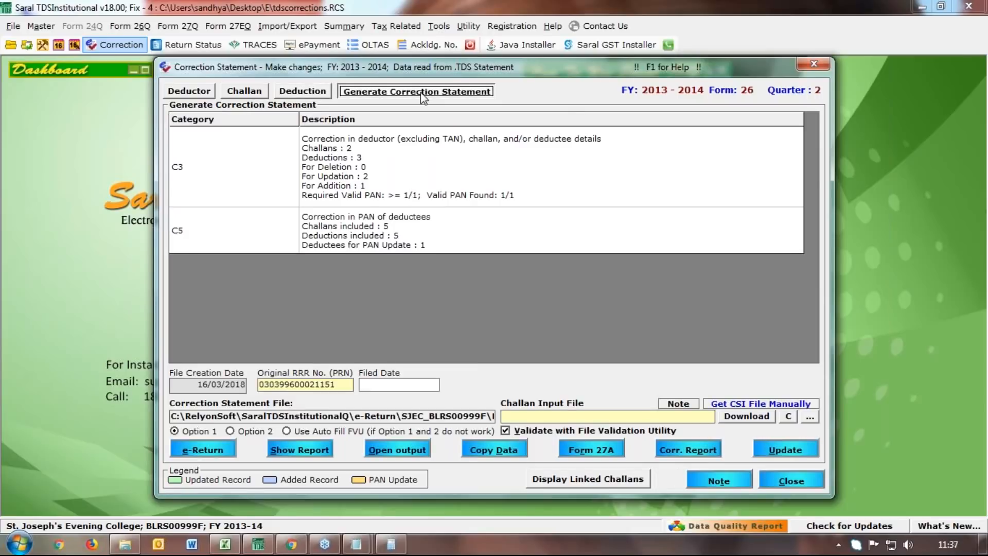
click(978, 56)
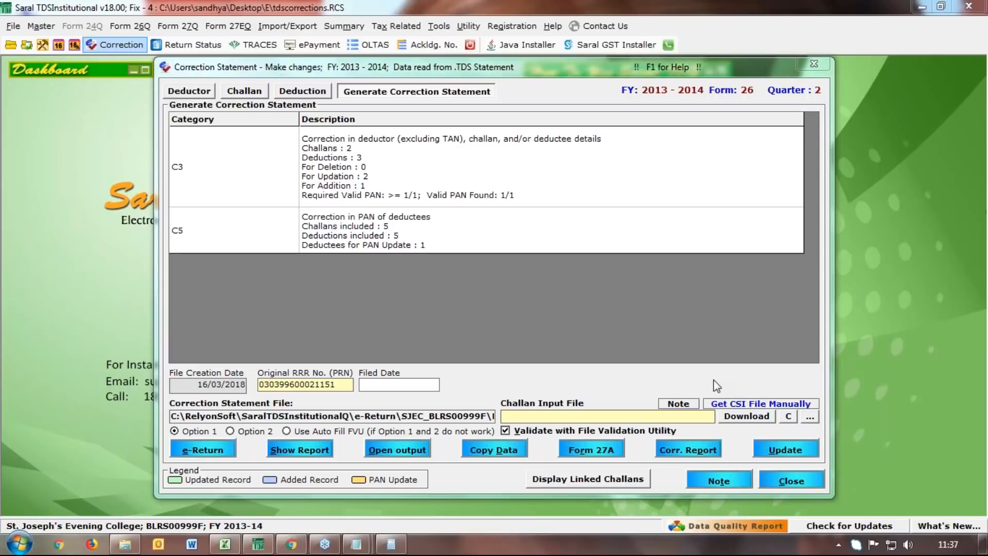
click(754, 419)
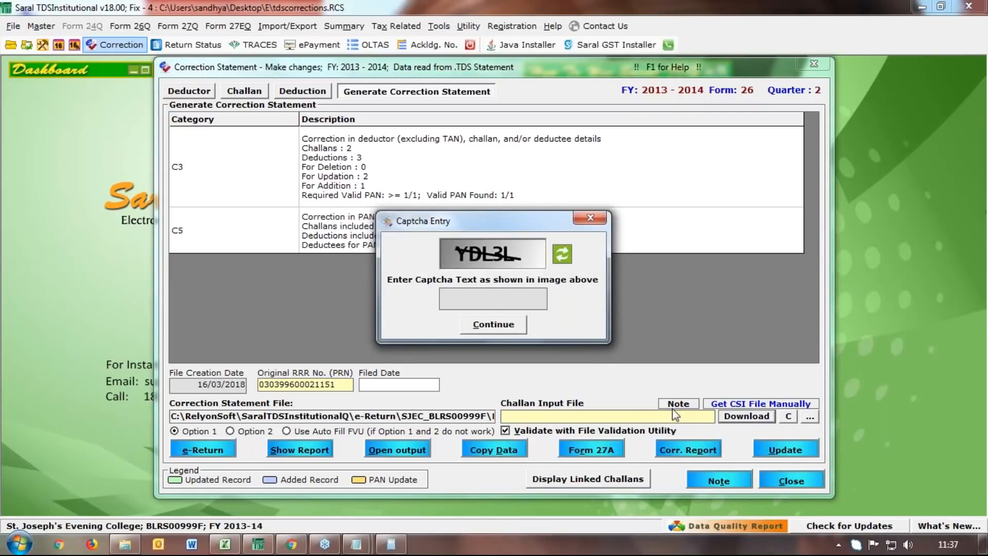
Enter the captcha to download the CSI file and acknowledge the download
text(YDL3L)
click(508, 330)
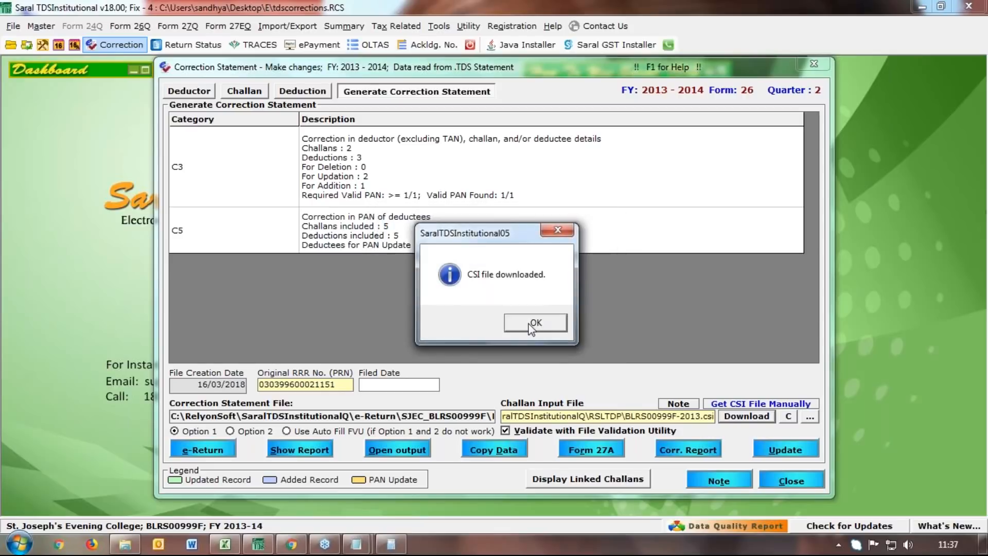
click(532, 329)
Generate and validate the 26Q Q2 correction e-return, dismissing both messages
click(189, 452)
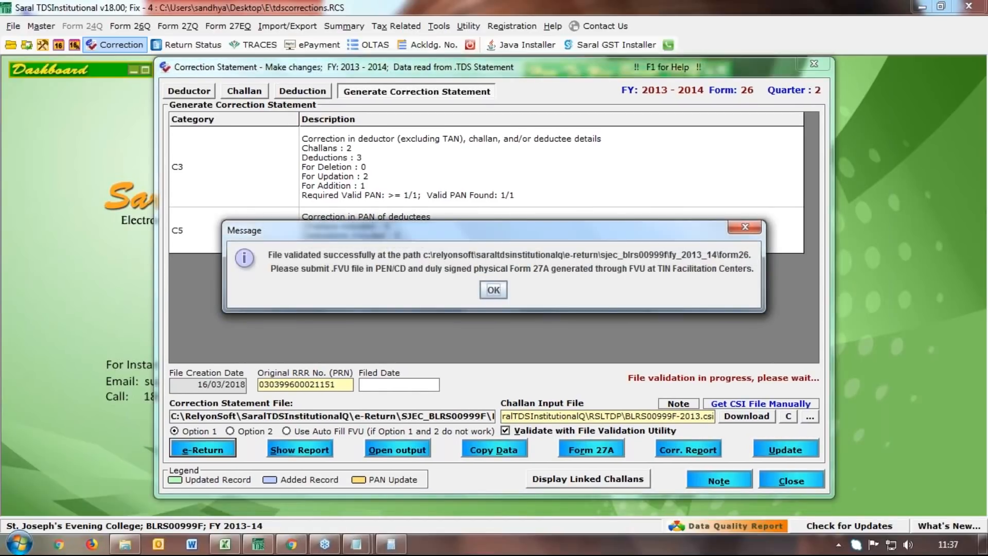
click(491, 291)
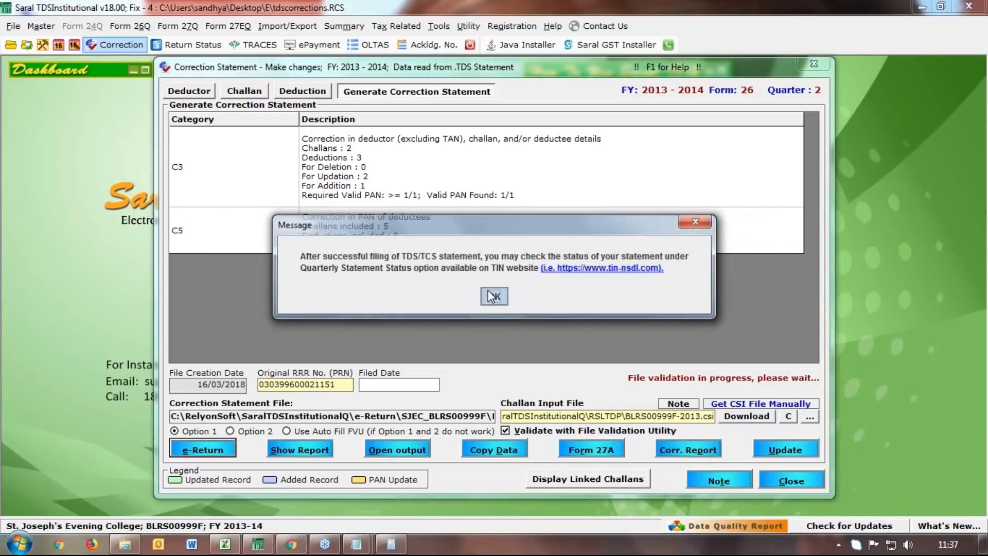
click(493, 296)
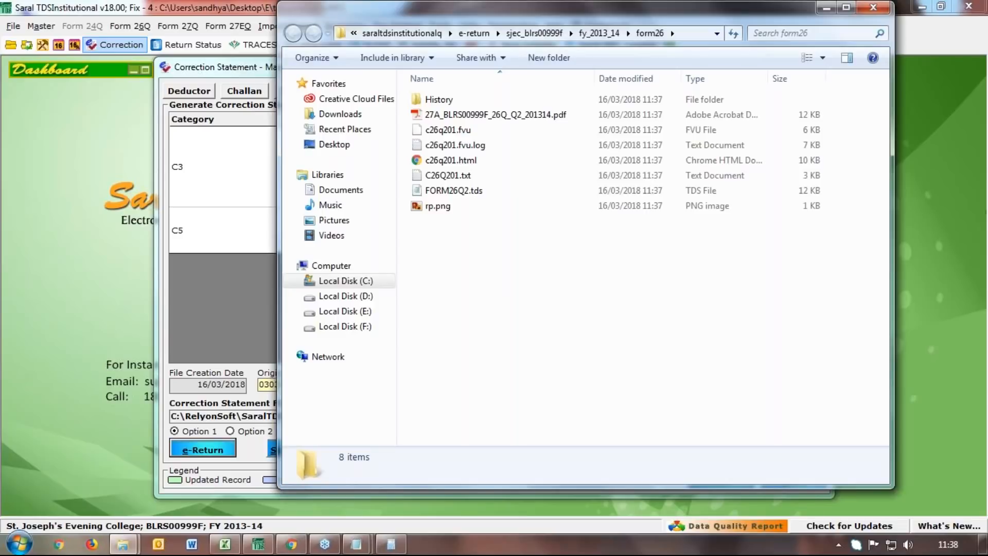
Inspect the generated c26q201.fvu file, then close the form26 folder window
click(439, 132)
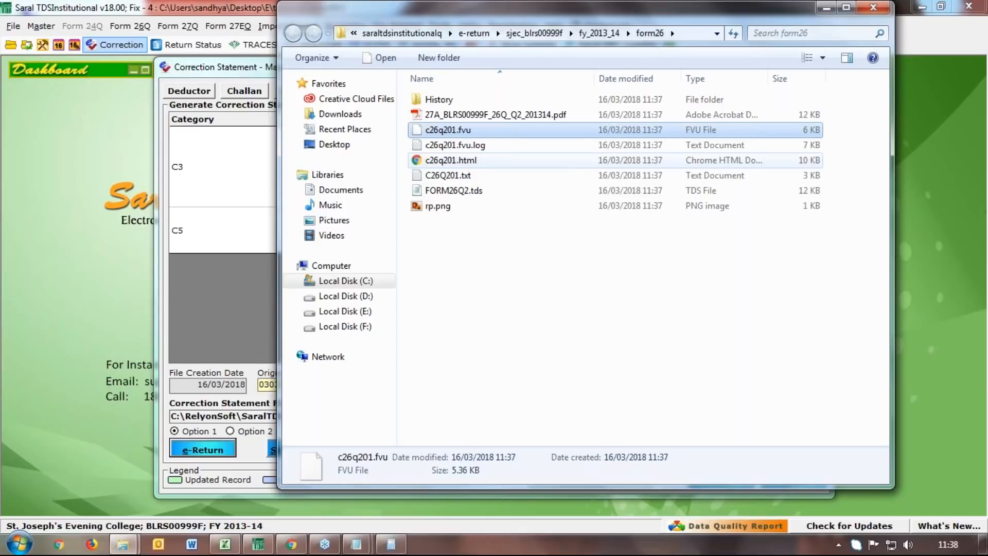
click(871, 11)
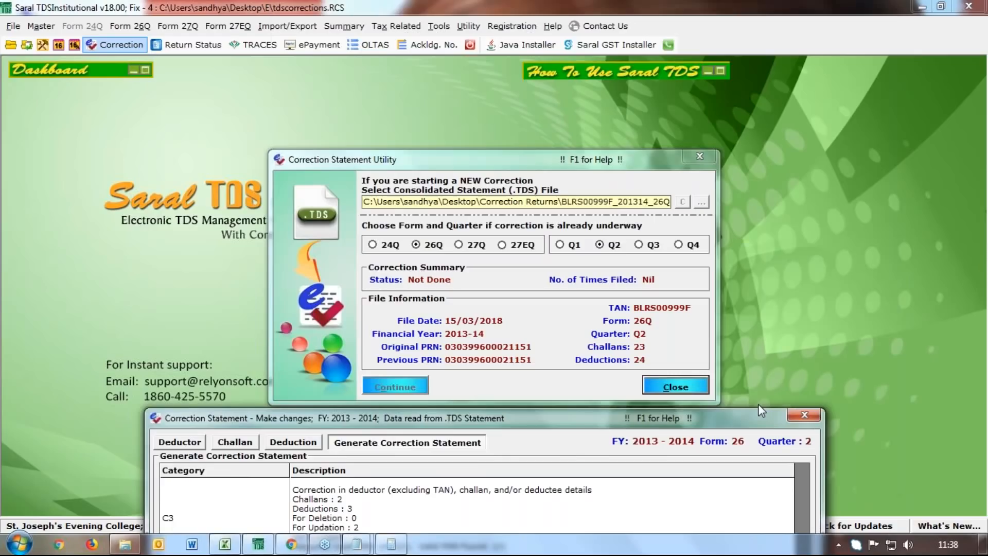
Apply the correction to the data file as filed and update the matched deduction records
drag(566, 419, 585, 54)
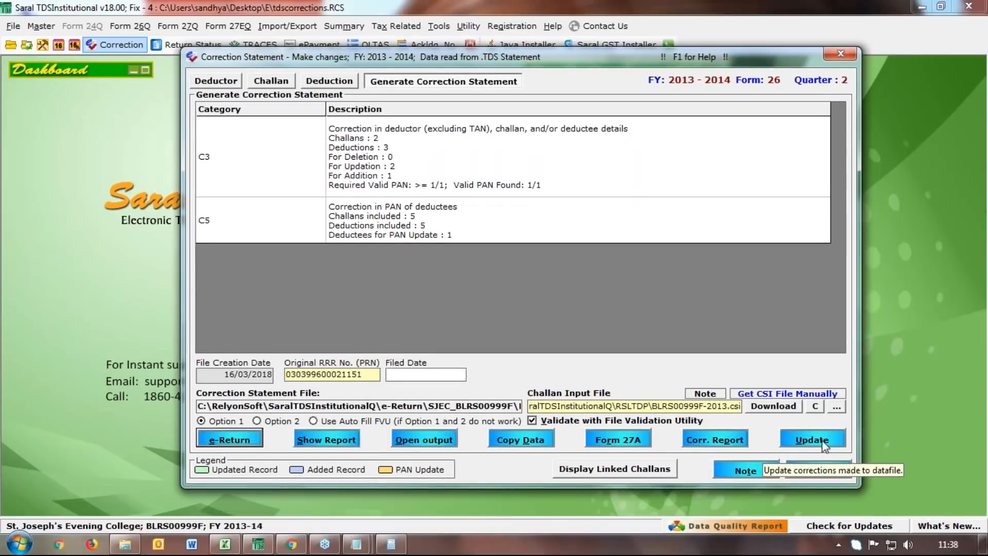
click(825, 445)
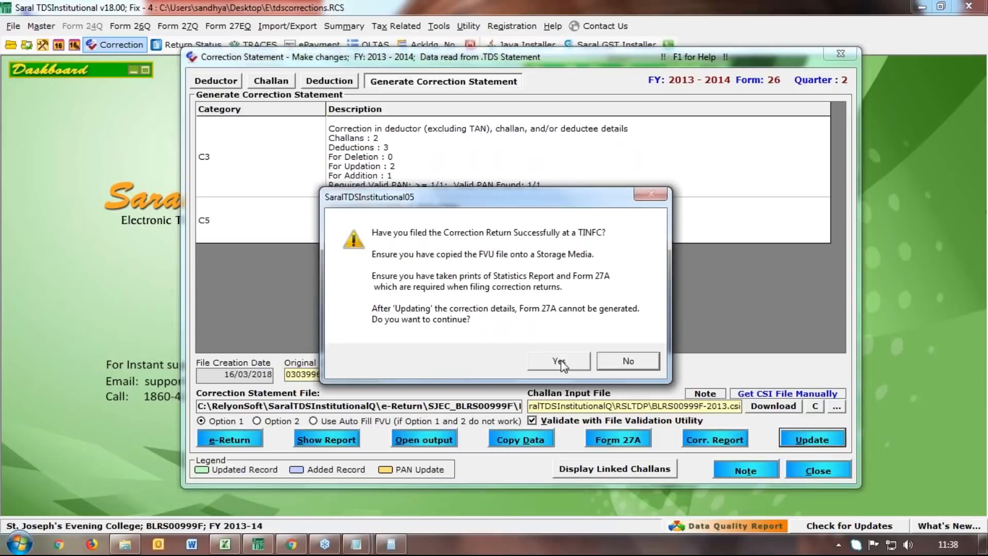
click(559, 362)
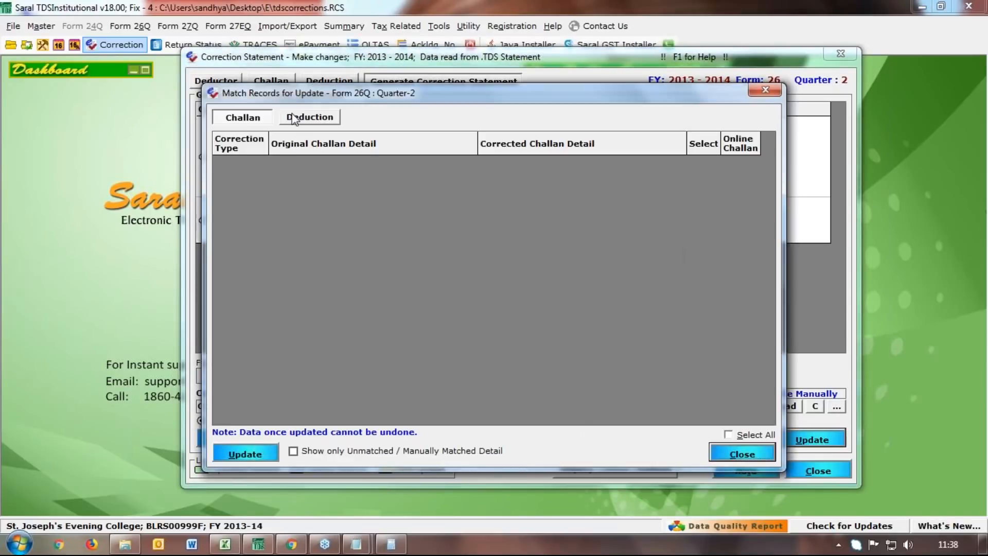
click(293, 118)
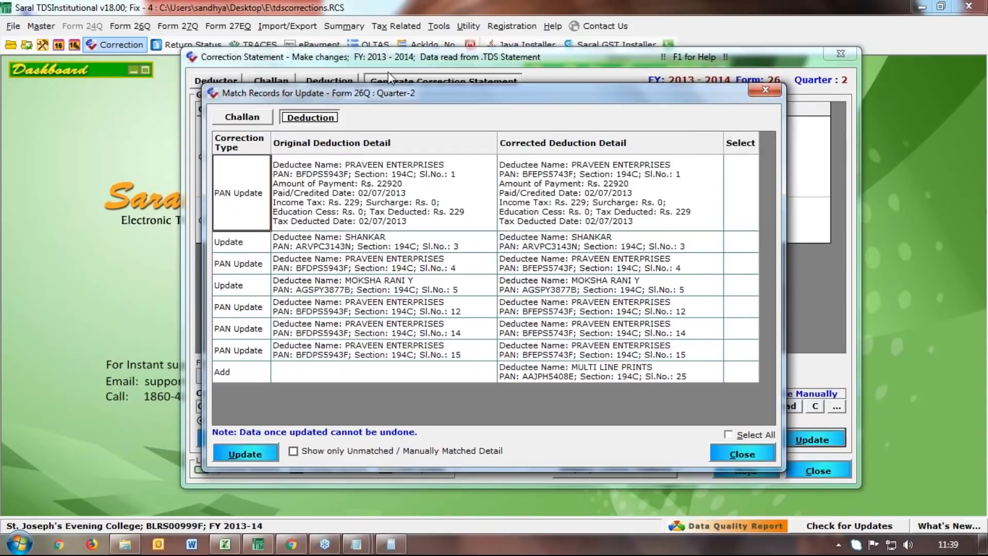
click(257, 457)
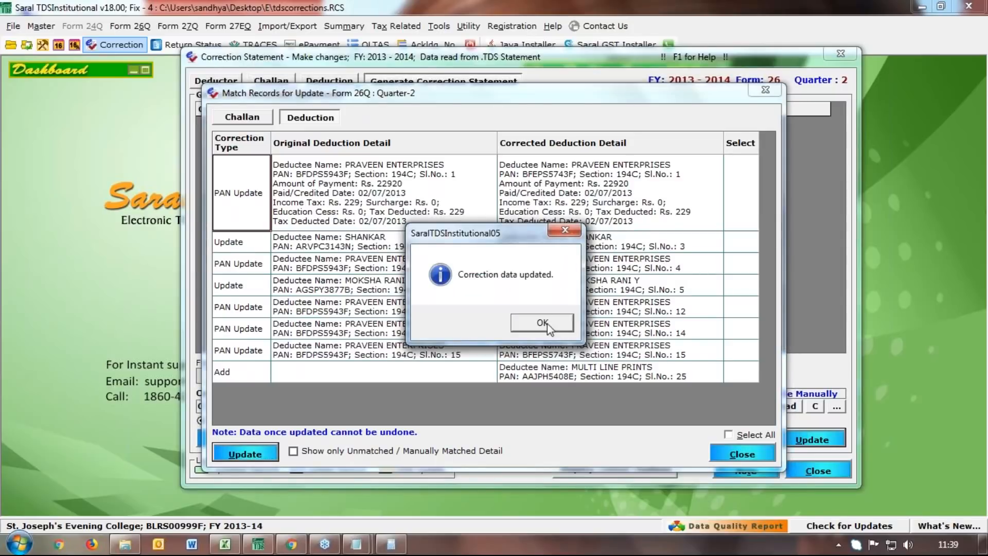
click(548, 323)
click(547, 323)
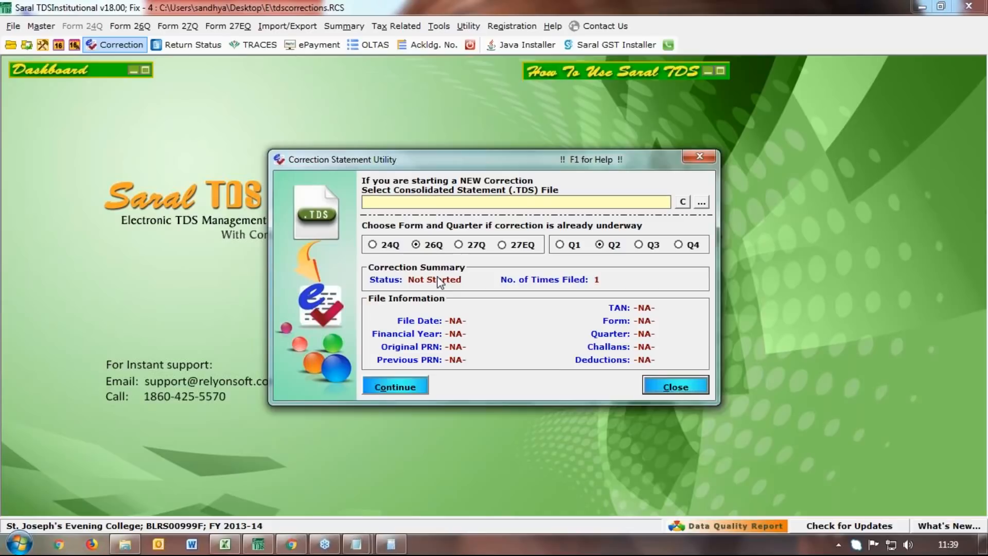
Close the correction utility, cancel the installer, and glance at the quarterly return status
click(692, 159)
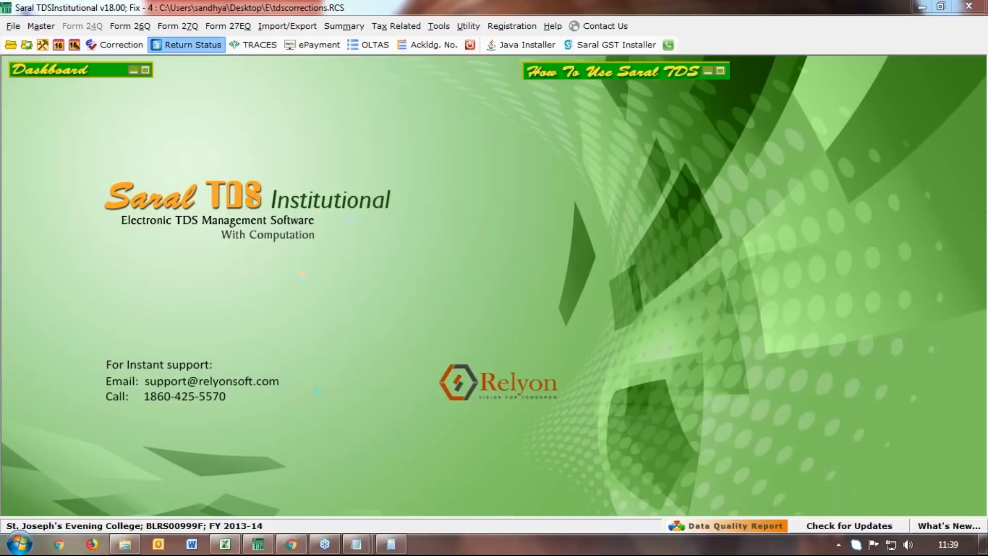
key(Escape)
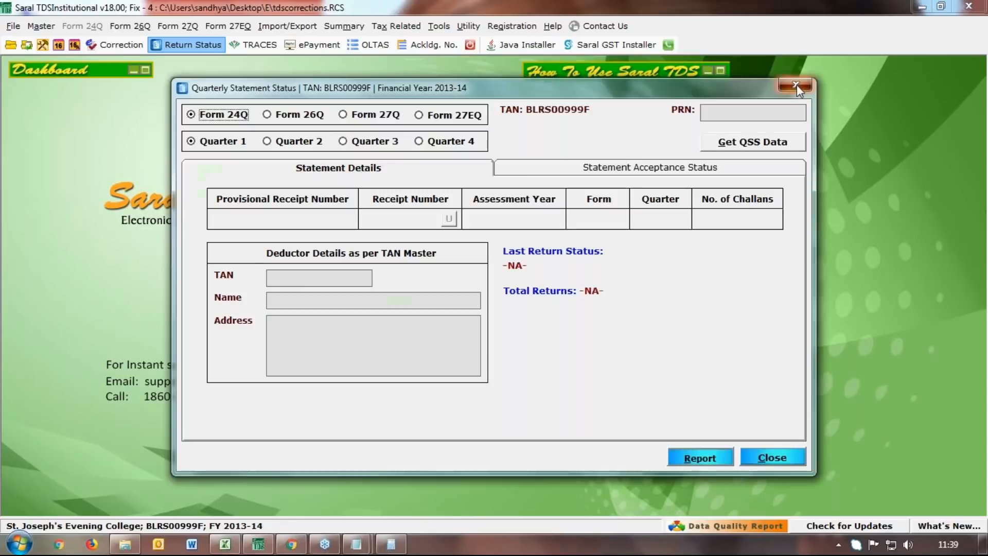
click(796, 86)
click(434, 46)
Review the Quarter 2 token and revised acknowledgement numbers, then close both windows
click(445, 225)
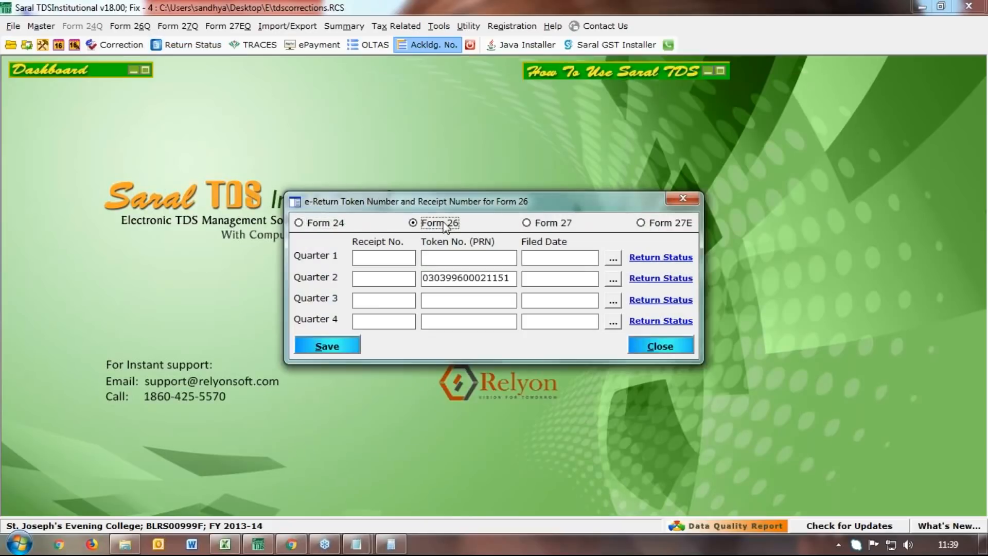
click(612, 281)
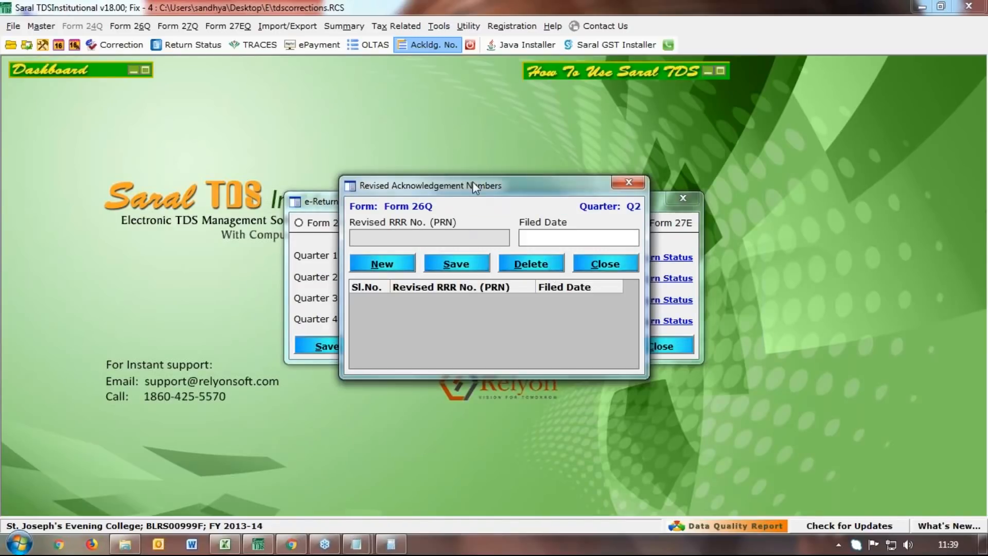
drag(472, 181, 430, 358)
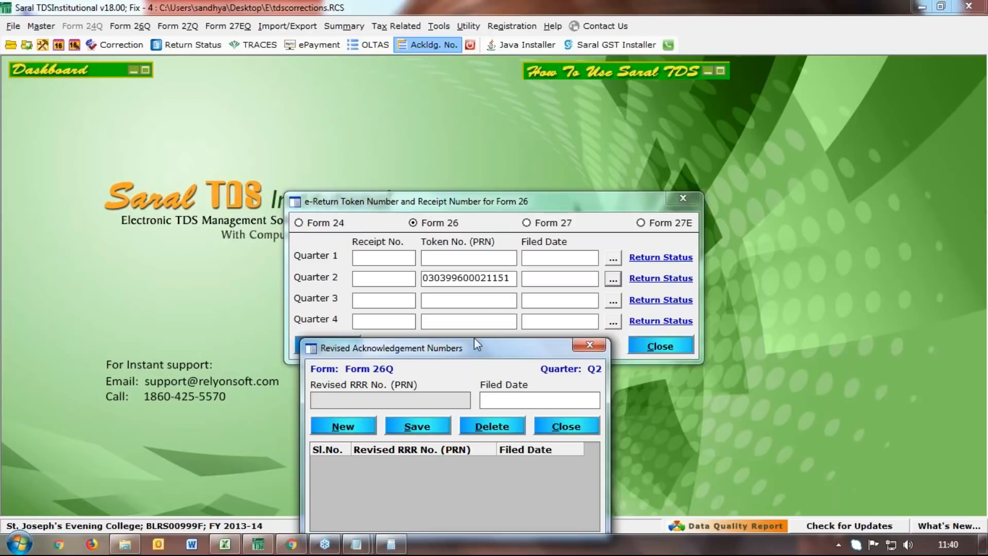
drag(474, 338, 463, 225)
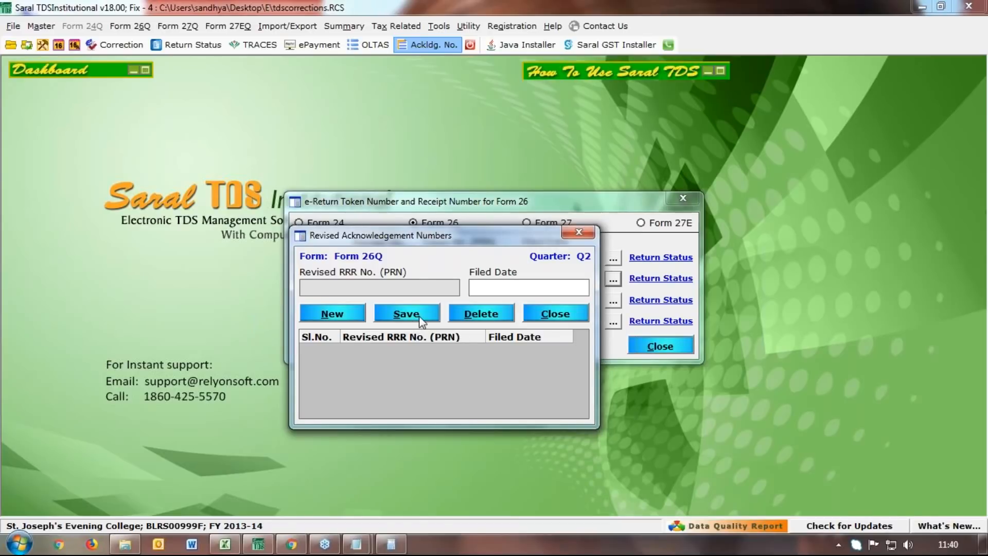
click(579, 232)
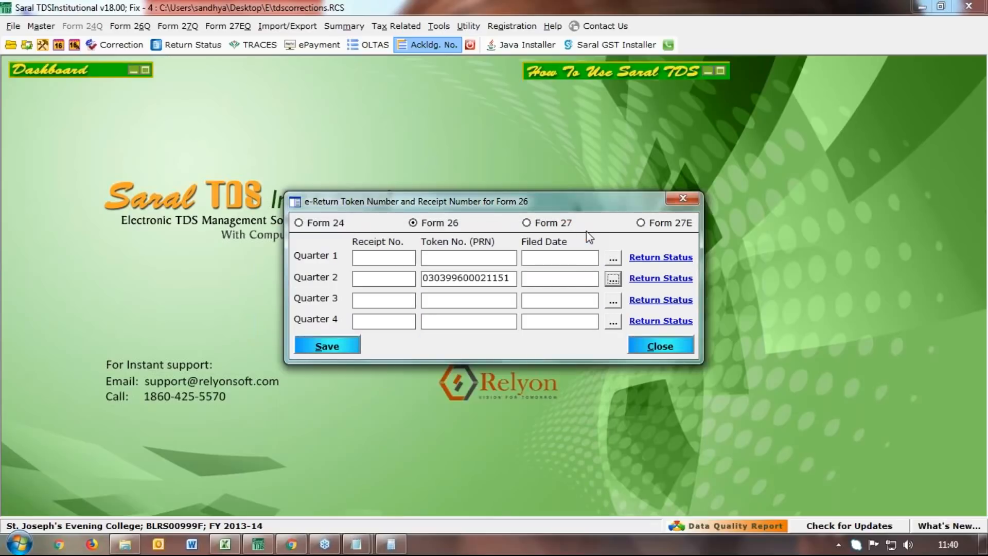
click(683, 199)
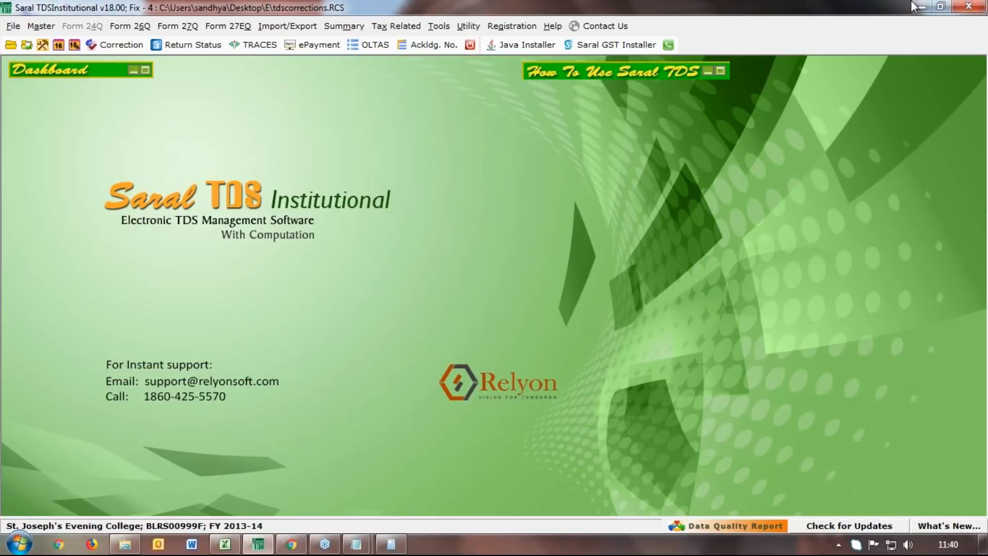
click(252, 50)
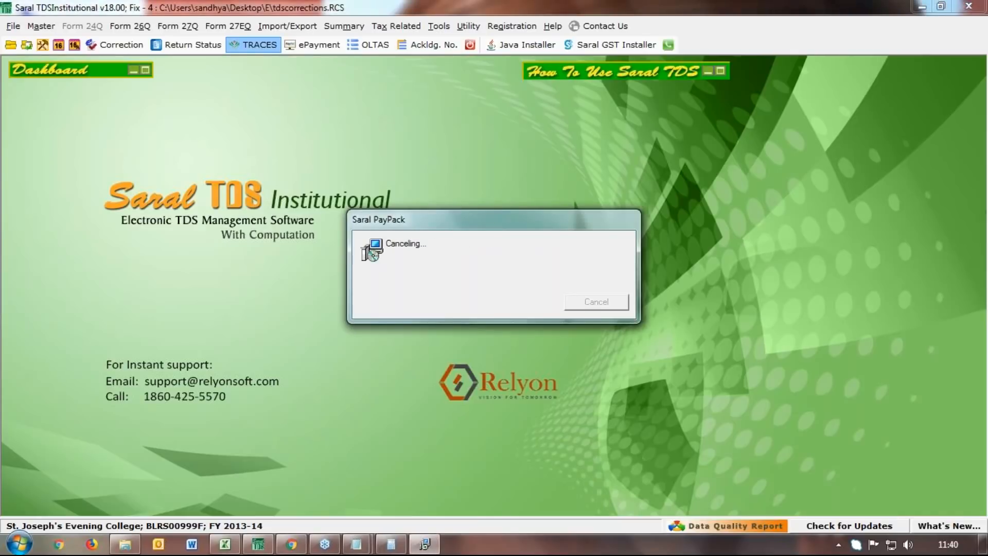
Reopen the SJEC 2013-14RCS correction file from the recent files list
click(652, 207)
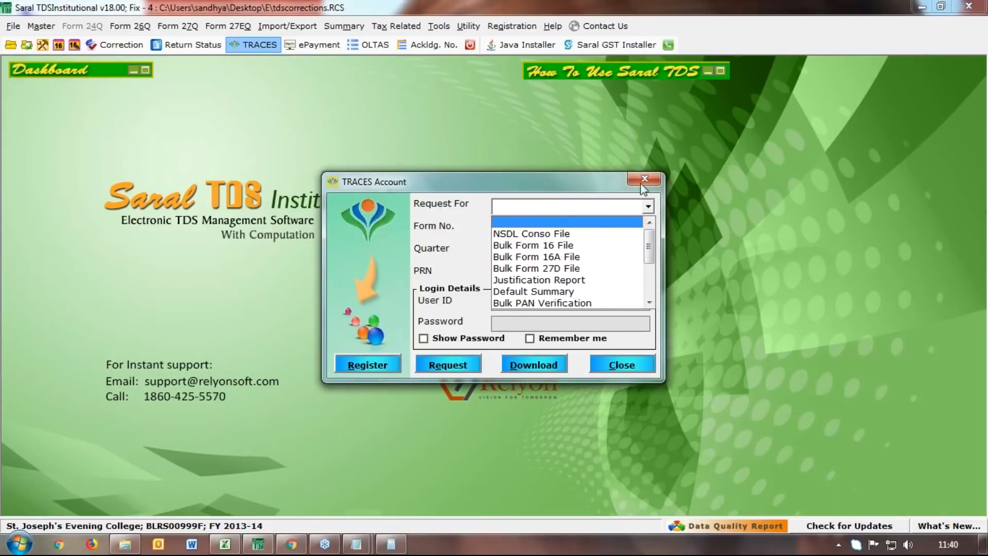
click(652, 206)
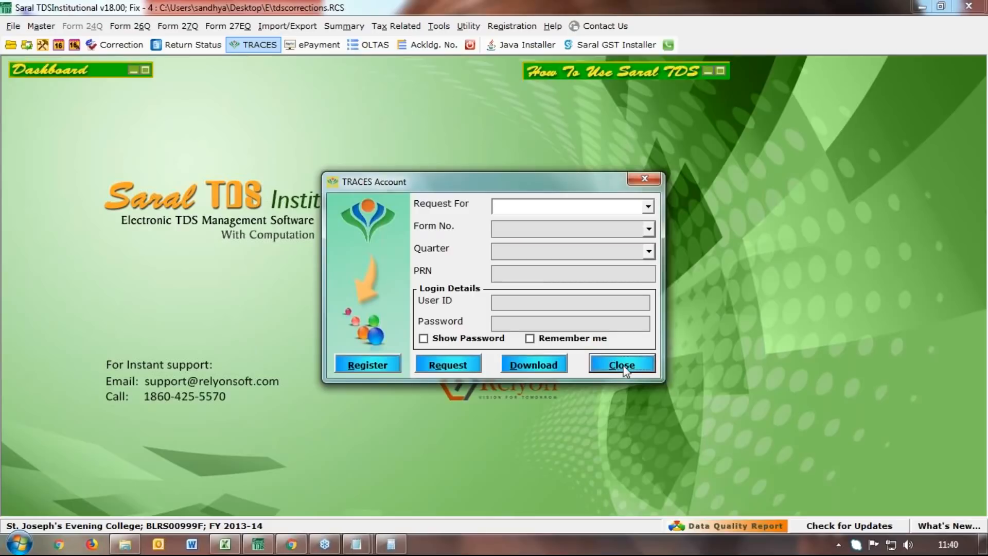
click(622, 365)
click(13, 26)
click(199, 164)
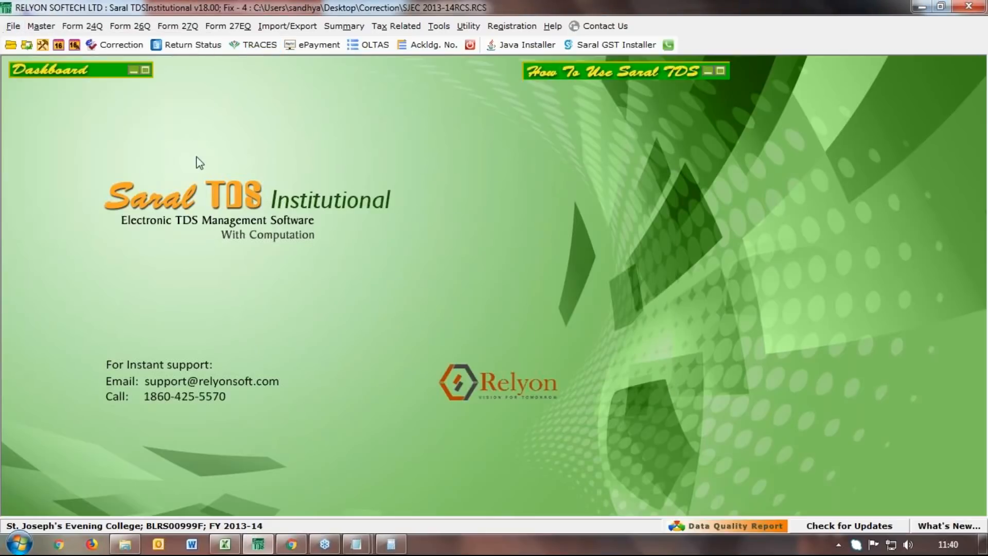
Request the NSDL Conso File for Form 26Q, quarter Q2, and agree to log in to TRACES
click(274, 46)
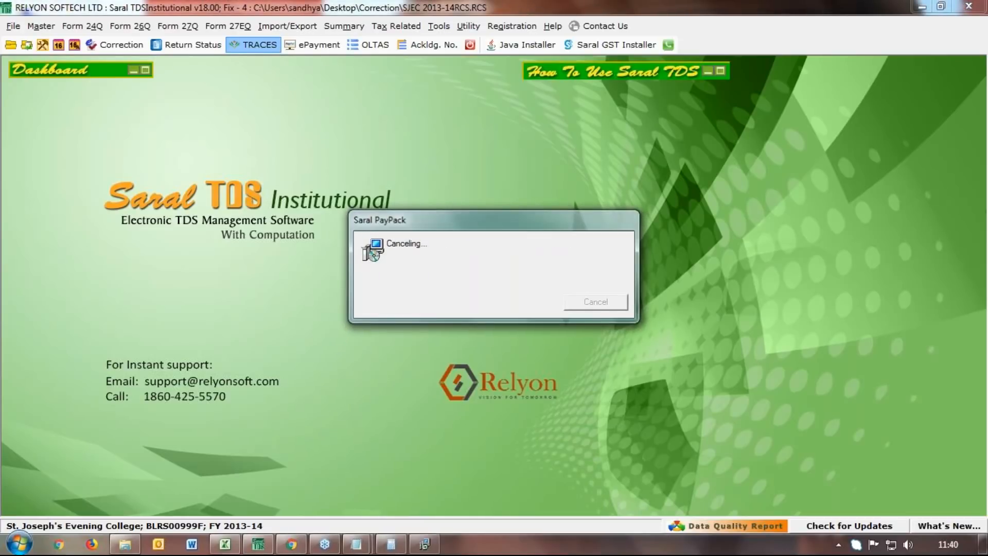
click(647, 206)
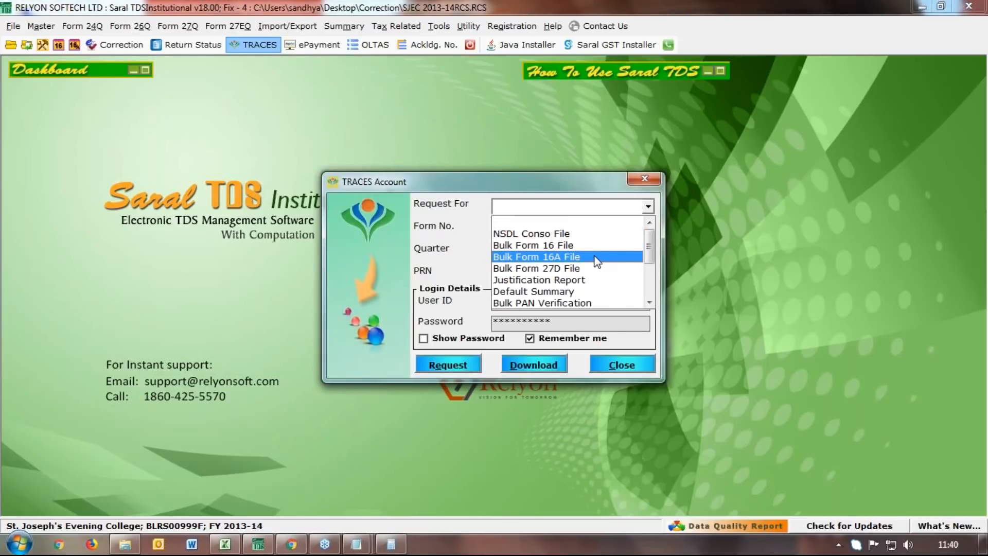
click(592, 233)
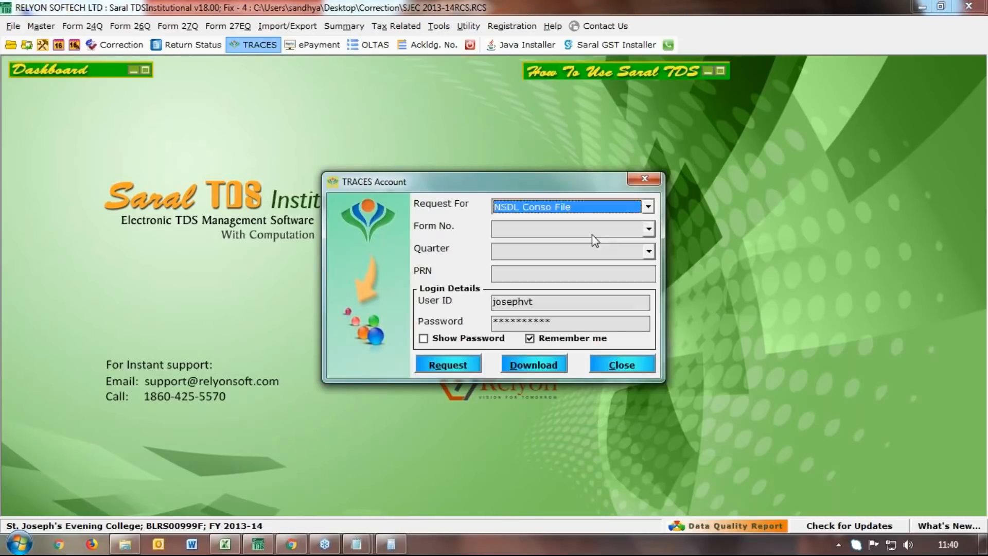
click(647, 228)
click(642, 257)
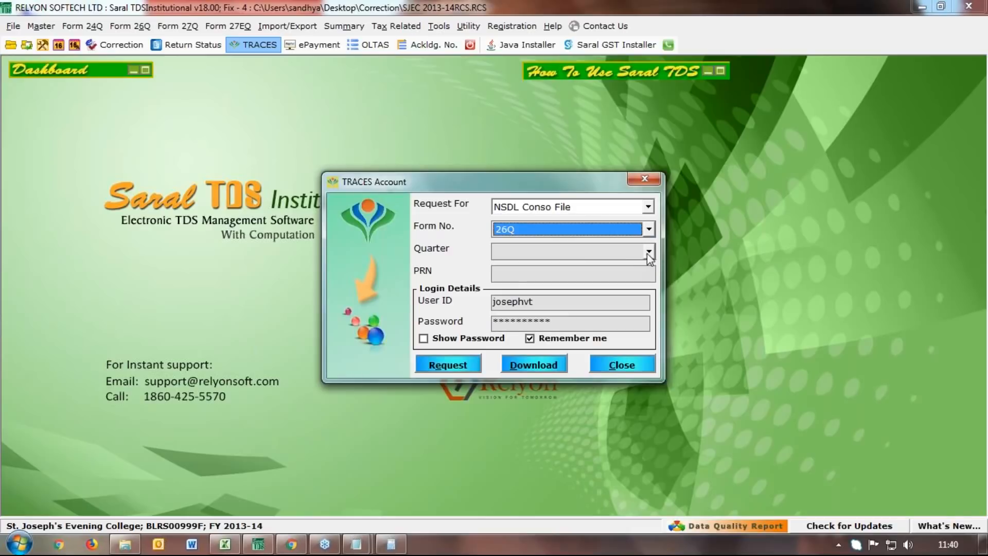
click(648, 253)
click(564, 279)
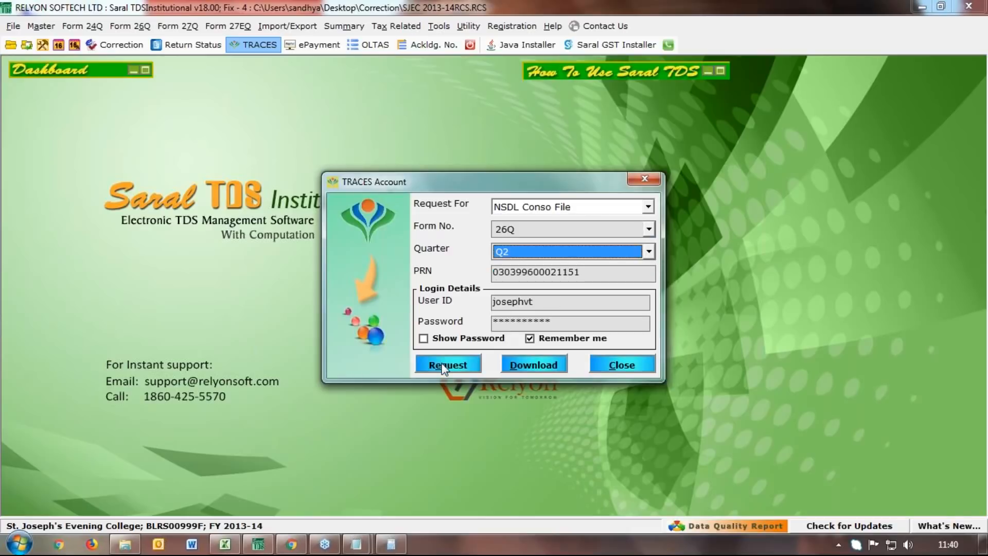
click(443, 365)
click(501, 323)
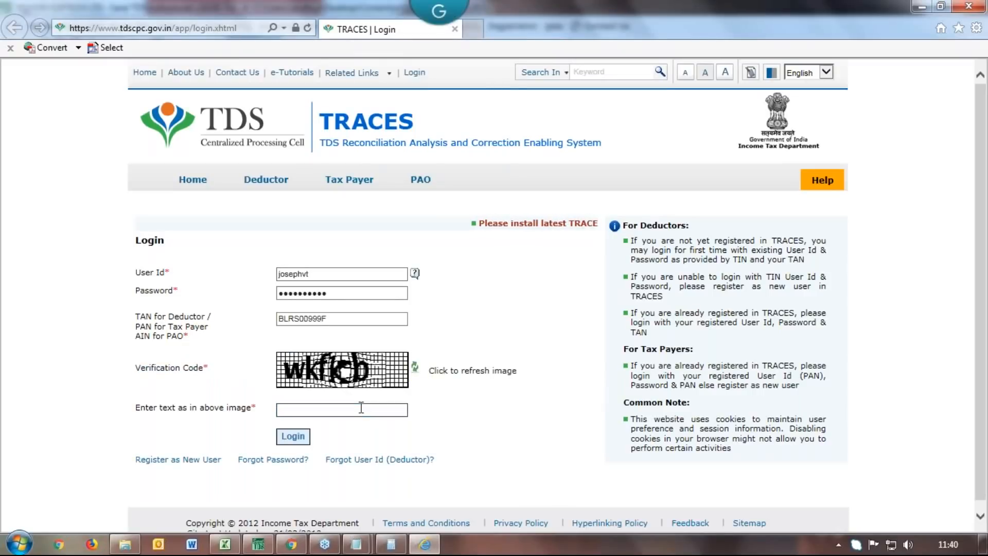
Log in to TRACES with the image verification code and reach the Request for Consolidated File page
text(WK)
key(BackSpace)
key(BackSpace)
text(wk)
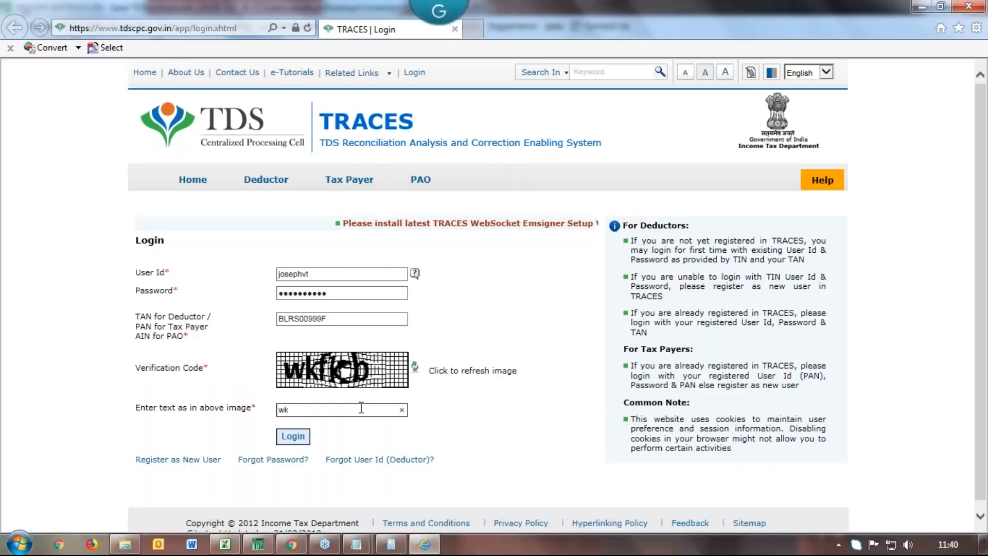
text(fk)
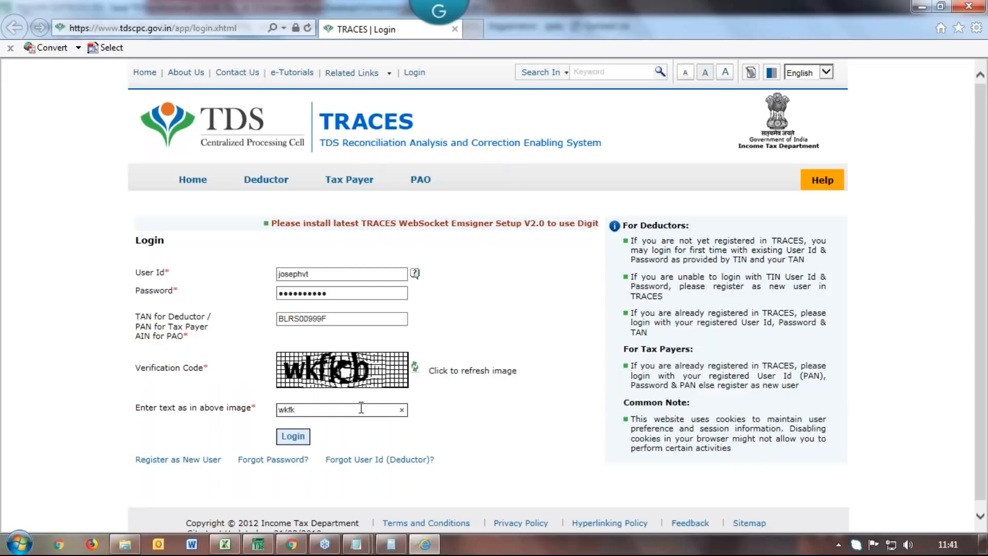
text(b)
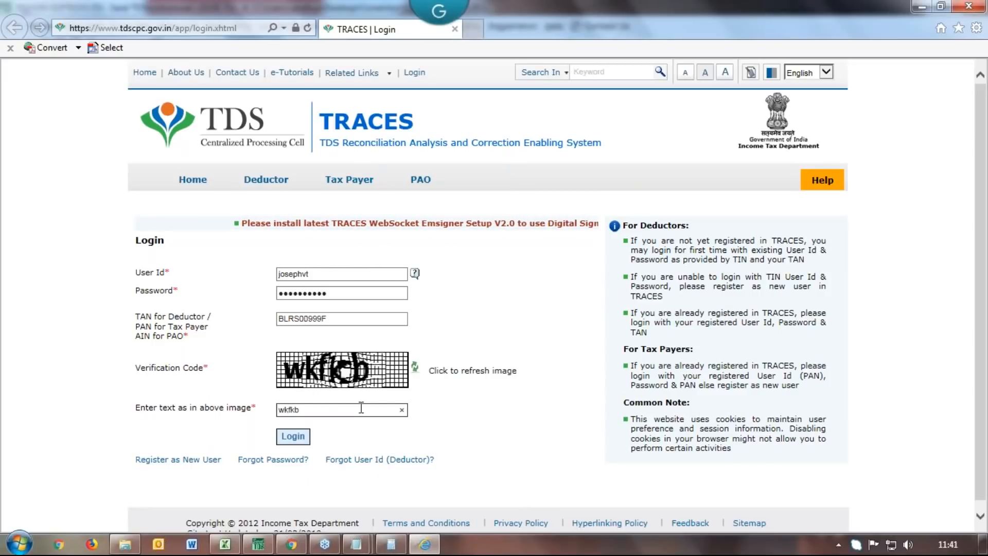
click(293, 437)
click(195, 346)
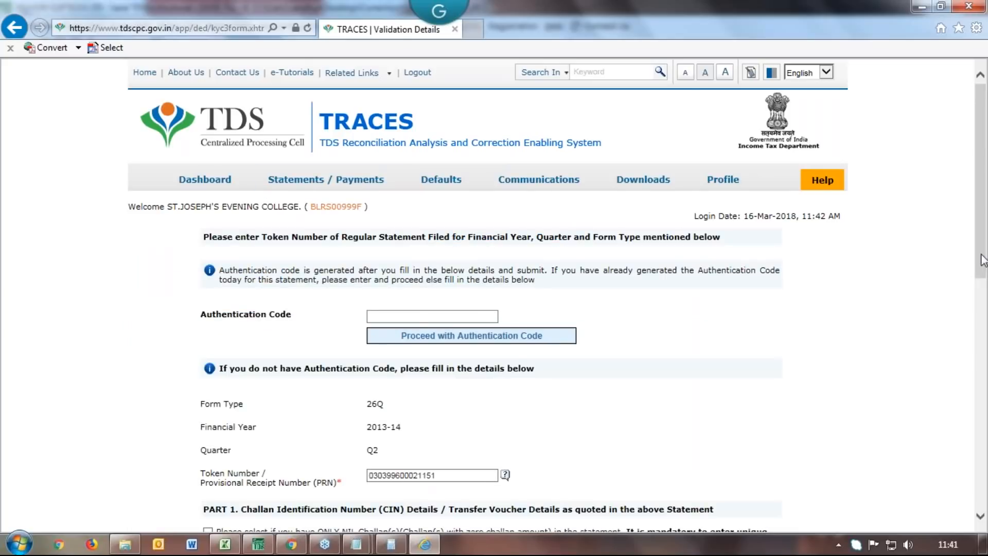
Validate the 2013-14 Q2 26Q statement, note the authentication code, and open Track Correction Request
drag(980, 270, 970, 507)
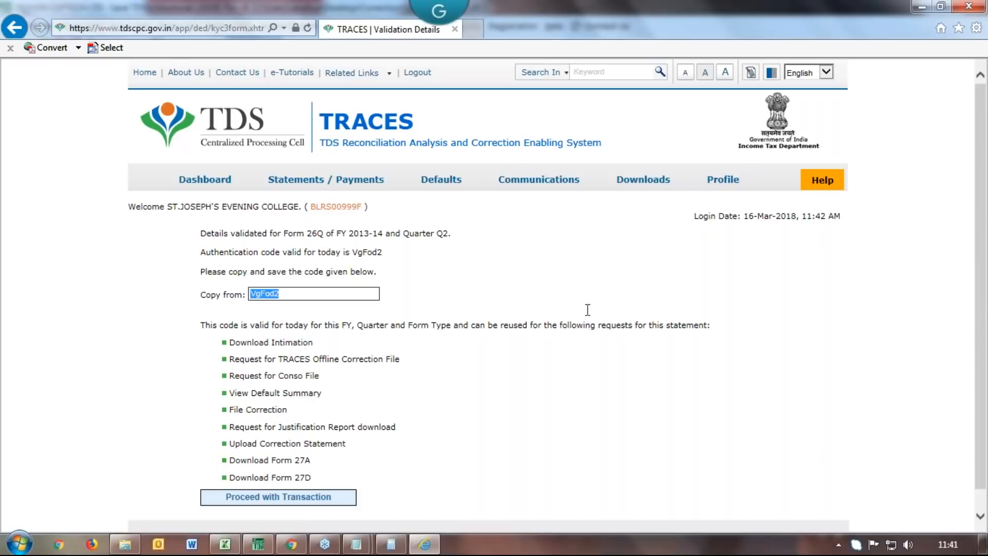
mouse_move(447, 190)
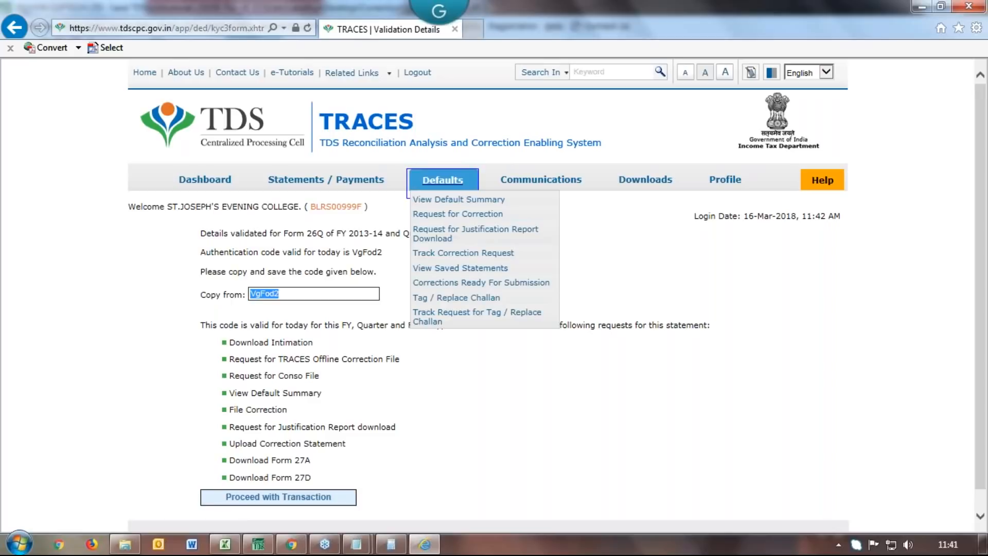
click(444, 261)
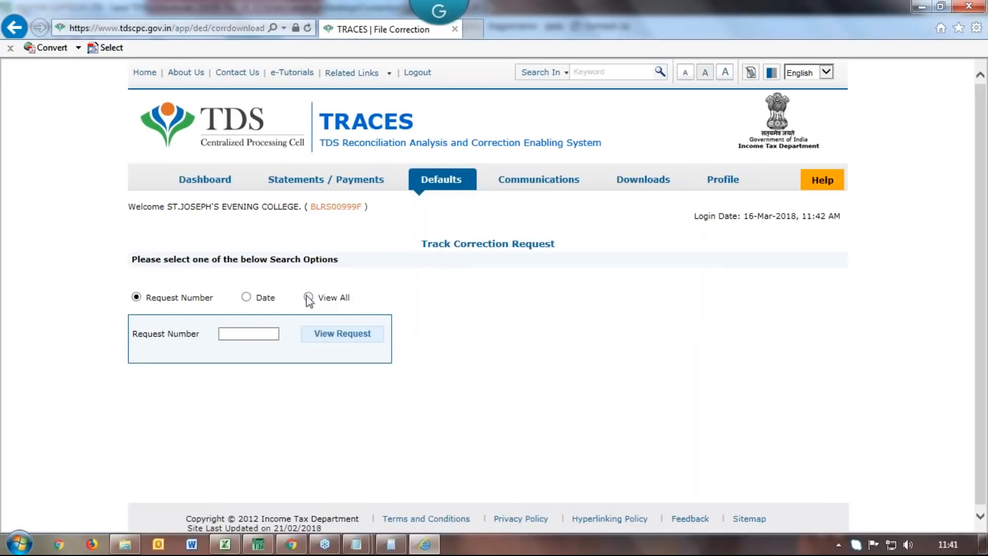
View all 108 correction requests, finding the 17-Nov-2017 26Q Q2 2013-14 request In Progress
click(308, 297)
drag(978, 268, 972, 392)
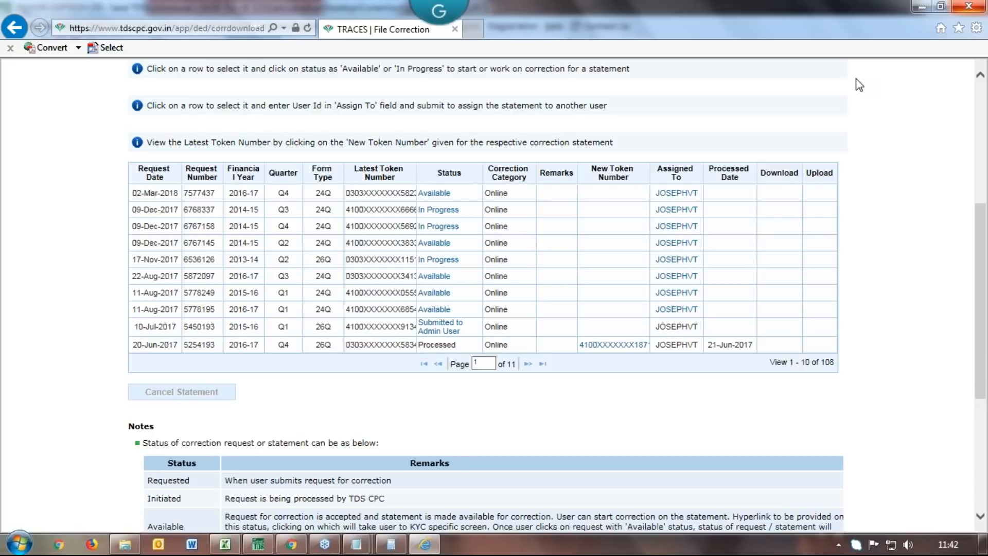
right_click(572, 546)
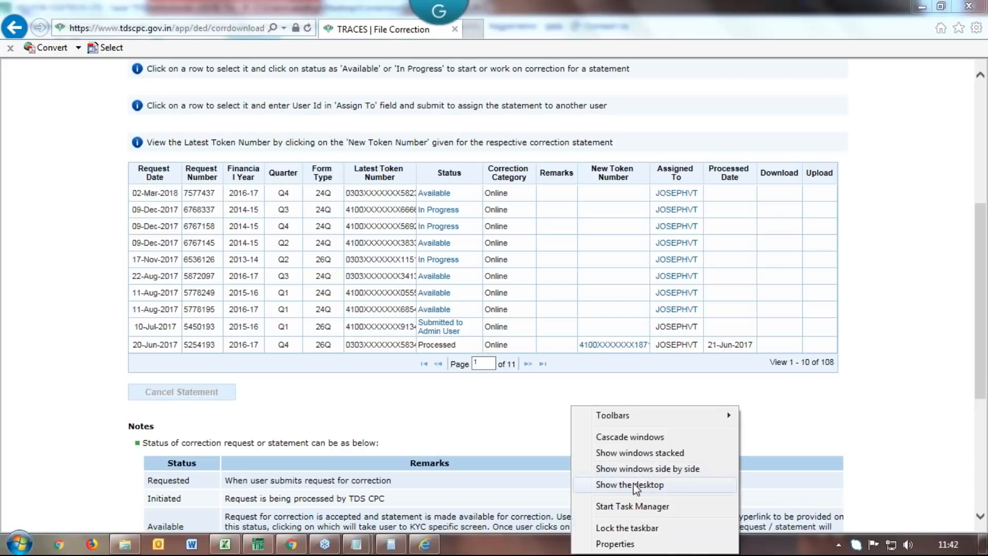
Show the desktop and open the Correction folder maximized
click(634, 485)
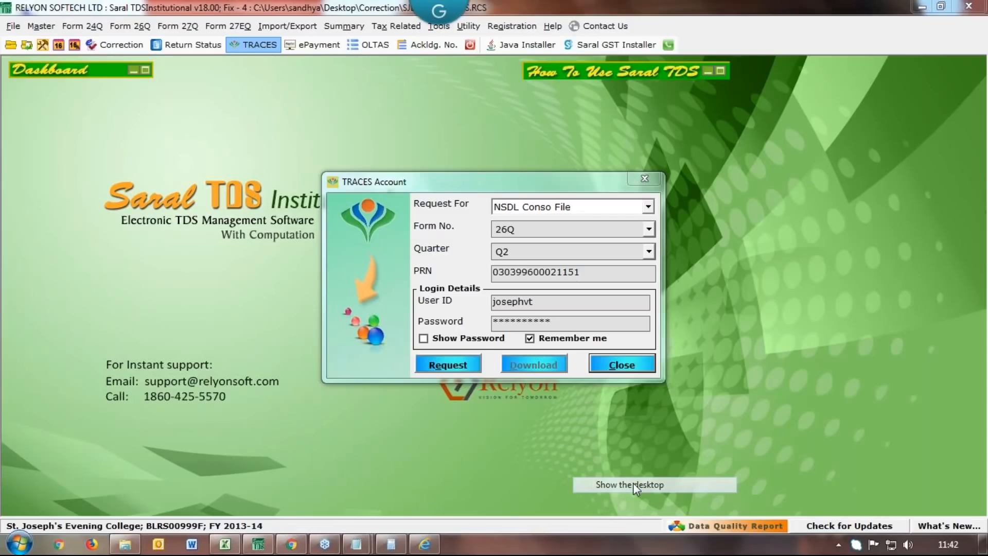
double_click(79, 196)
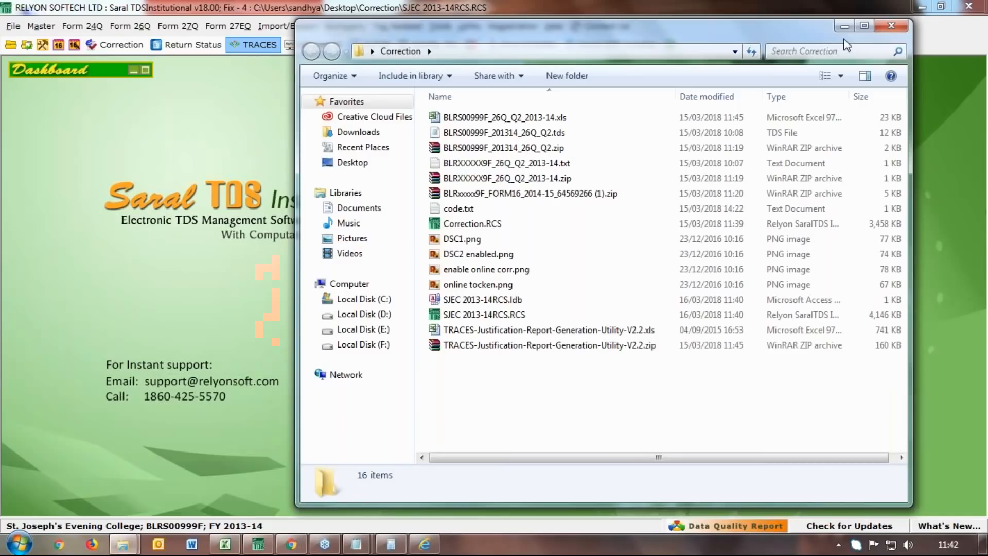
click(864, 26)
Open DSC1.png in Photo Viewer and advance to DSC2 enabled.png
right_click(190, 217)
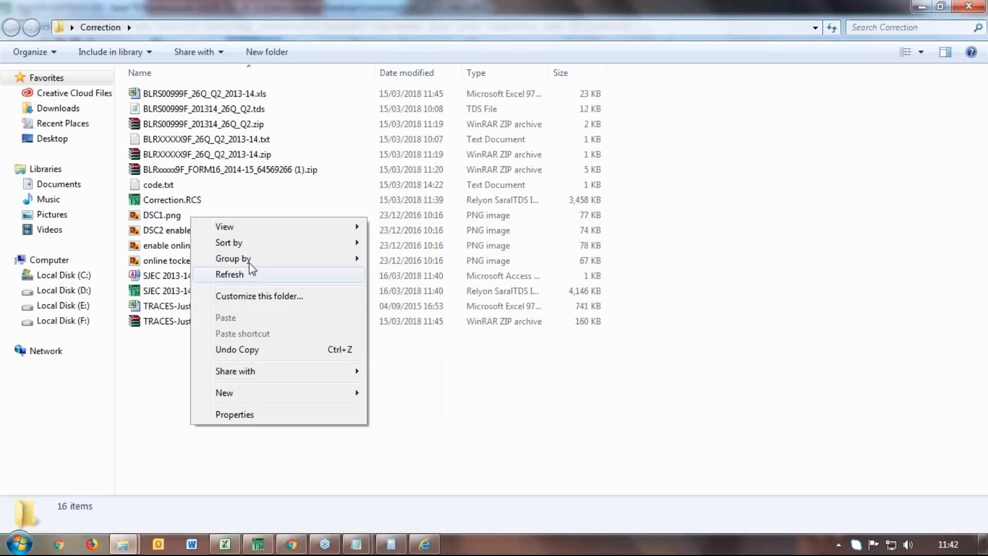
click(150, 360)
click(175, 216)
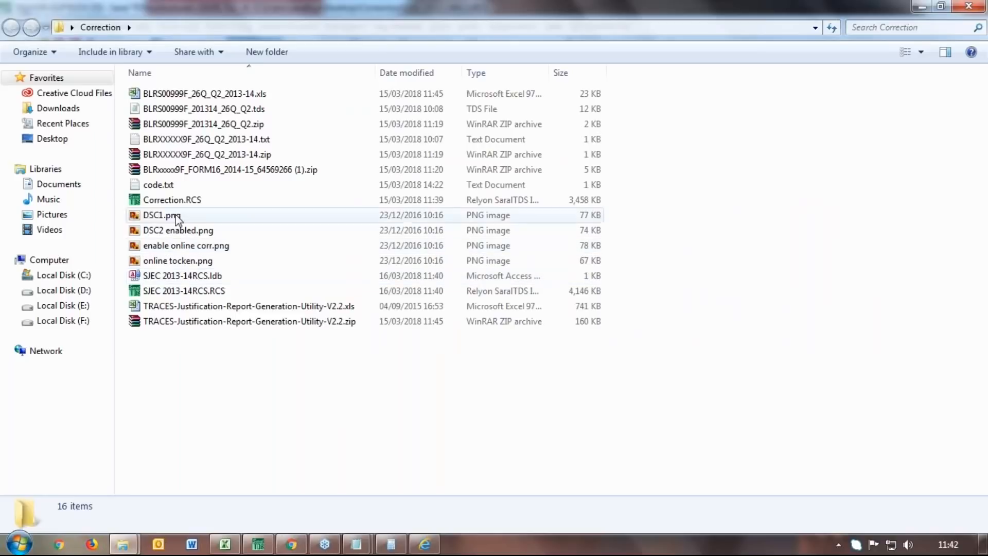
right_click(177, 219)
click(260, 74)
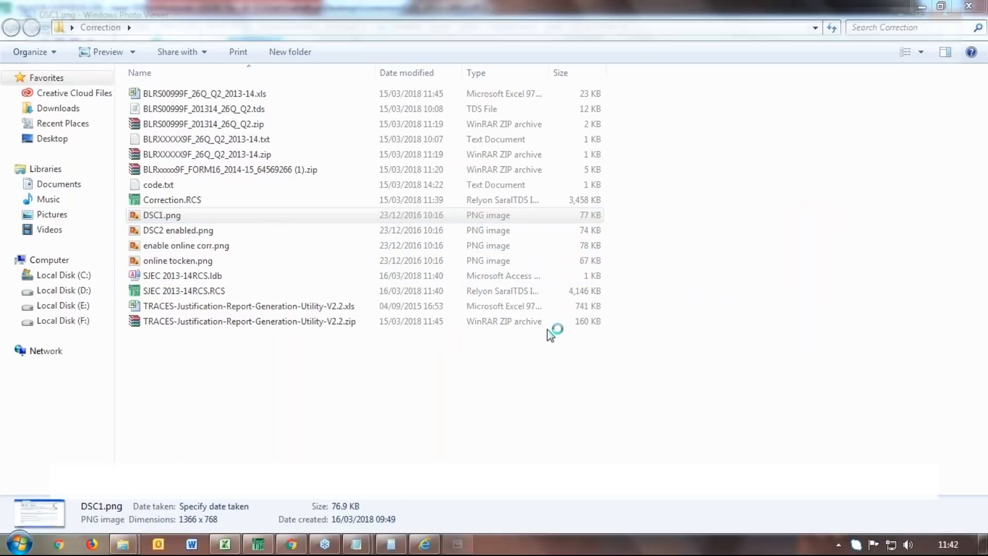
key(Right)
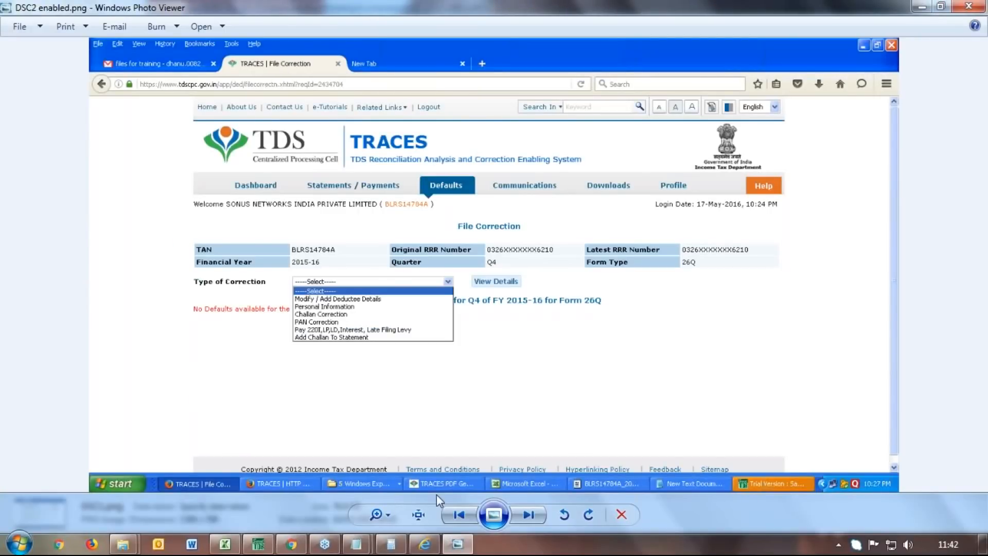
Zoom into DSC2 enabled.png, glance at enable online corr.png, then minimize the viewer
click(373, 515)
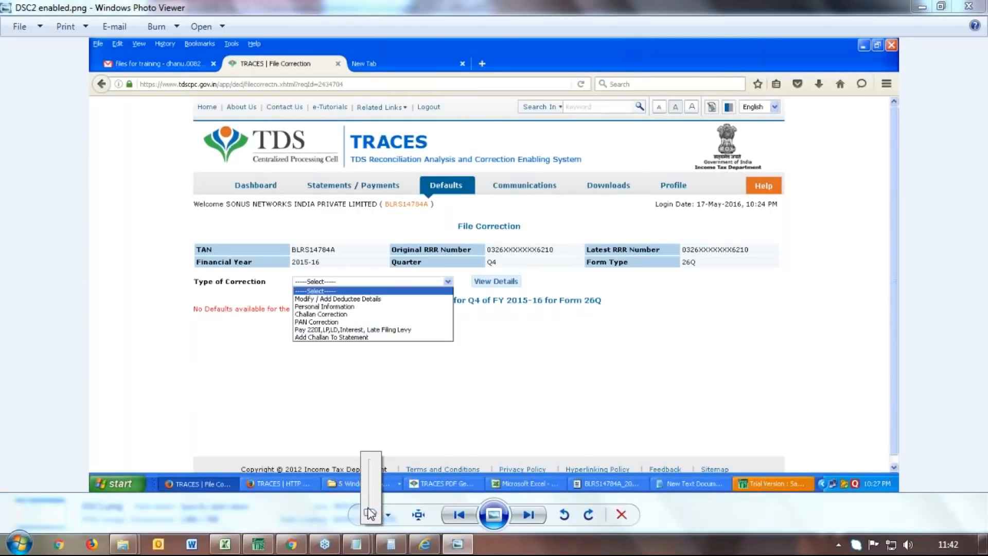
drag(369, 511, 368, 501)
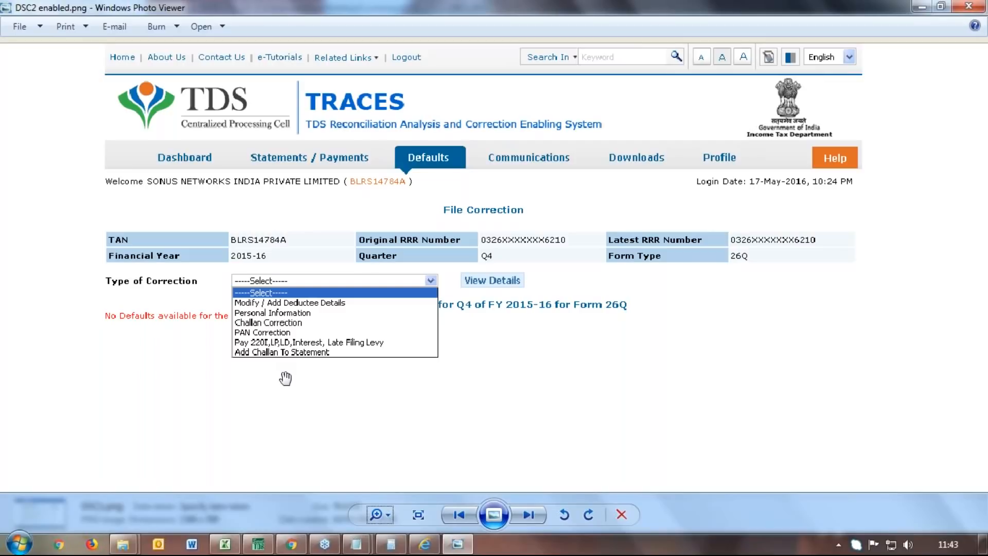
click(528, 514)
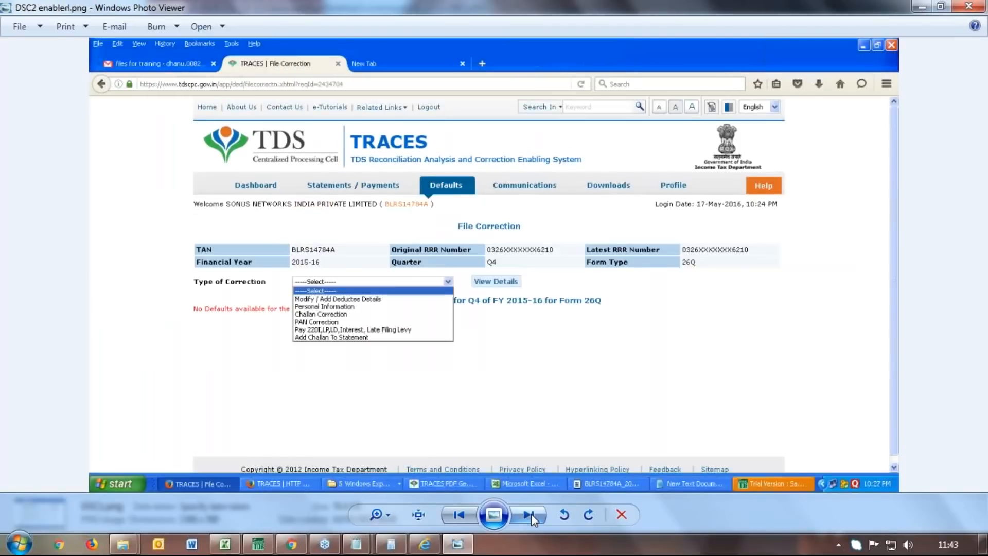
click(447, 517)
click(928, 8)
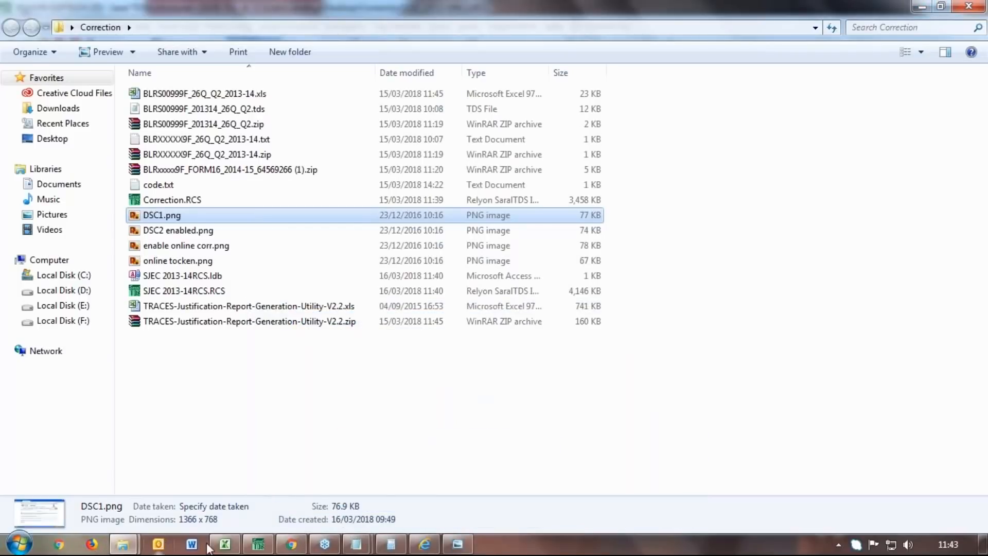
click(416, 547)
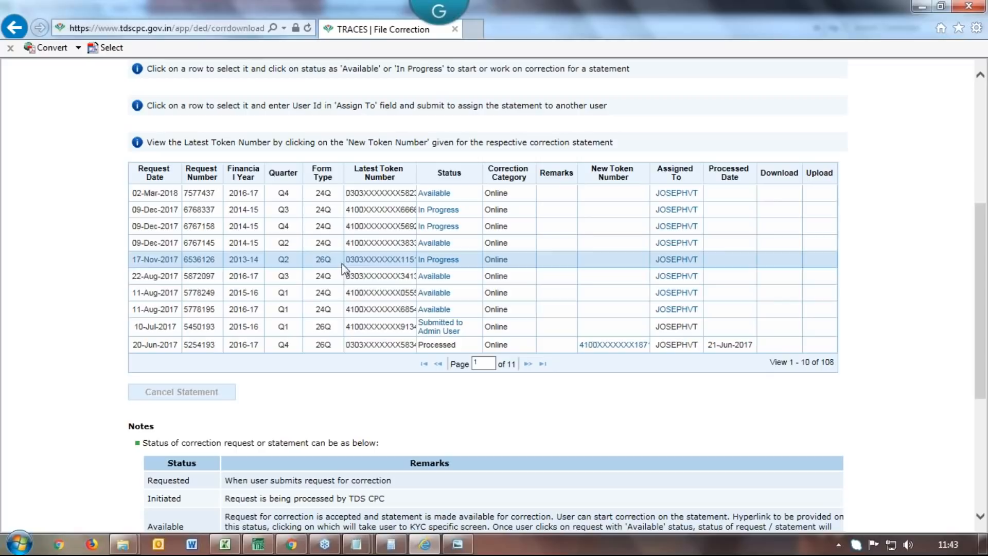
Open the In Progress 17-Nov-2017 26Q correction and bring up the Type of Correction list
click(439, 261)
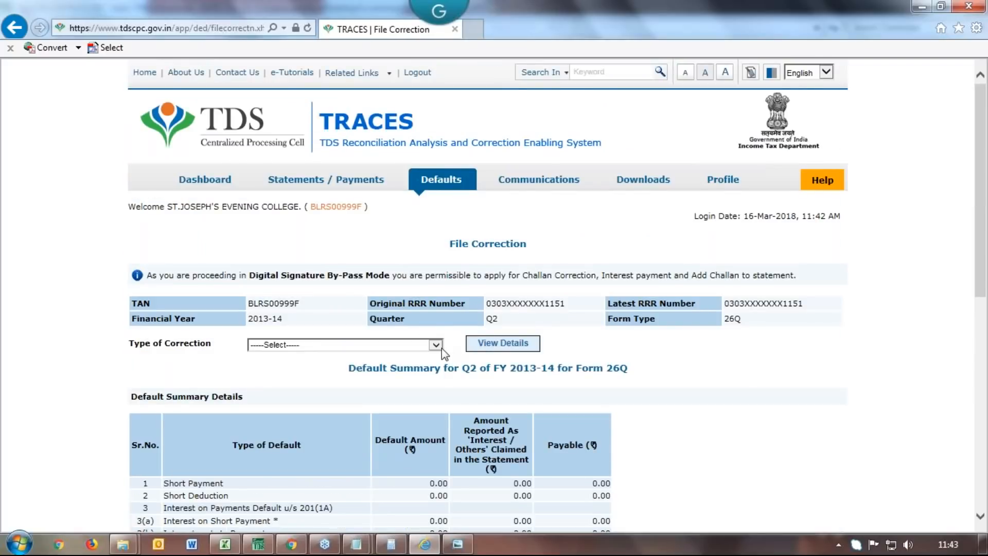
click(436, 347)
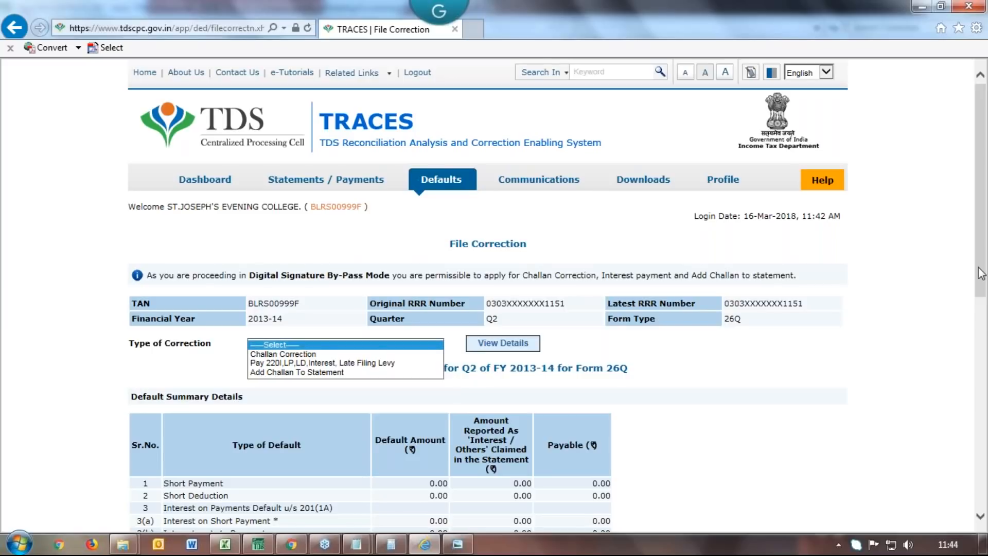
drag(981, 272, 980, 302)
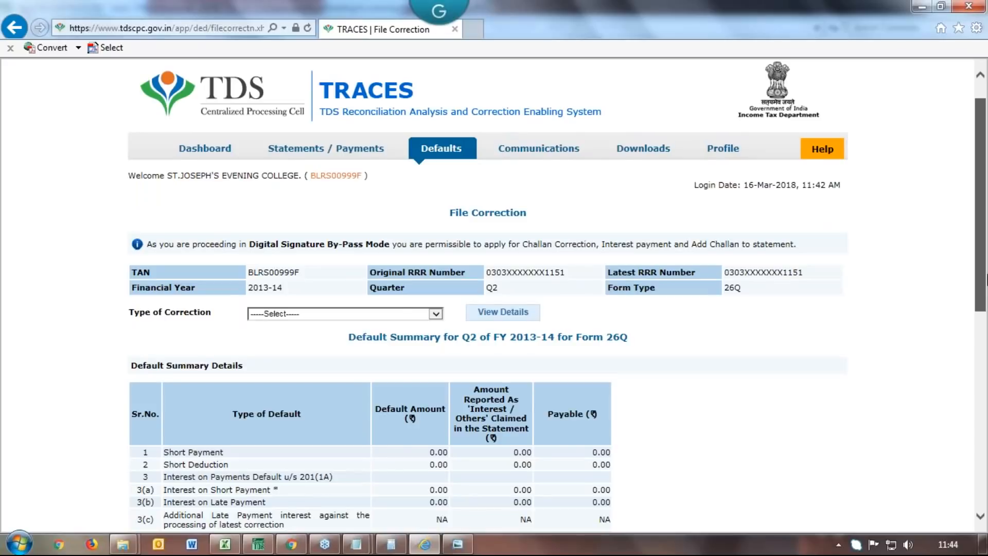
click(349, 313)
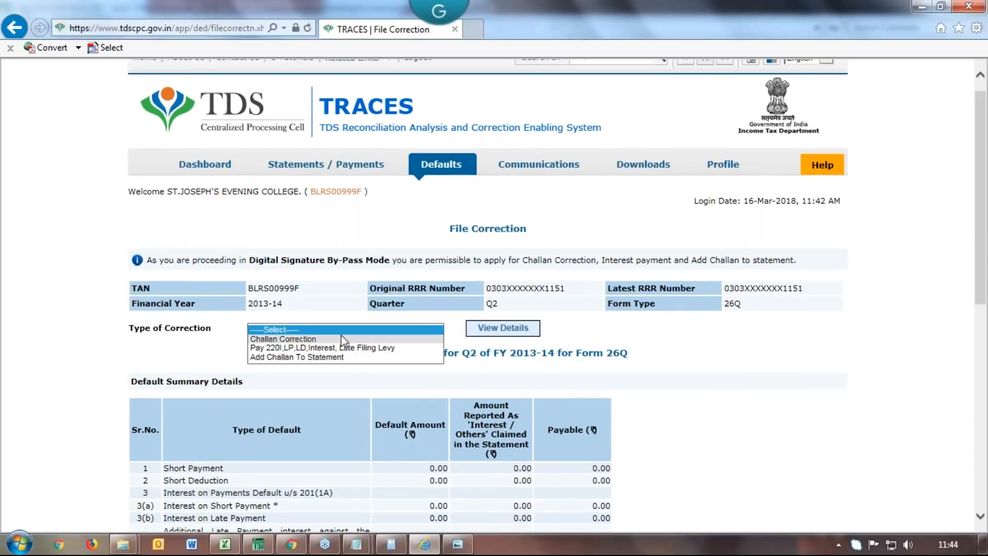
Select Challan Correction, review the Matched Challans' matching status, then go to Unmatched Challans
click(343, 338)
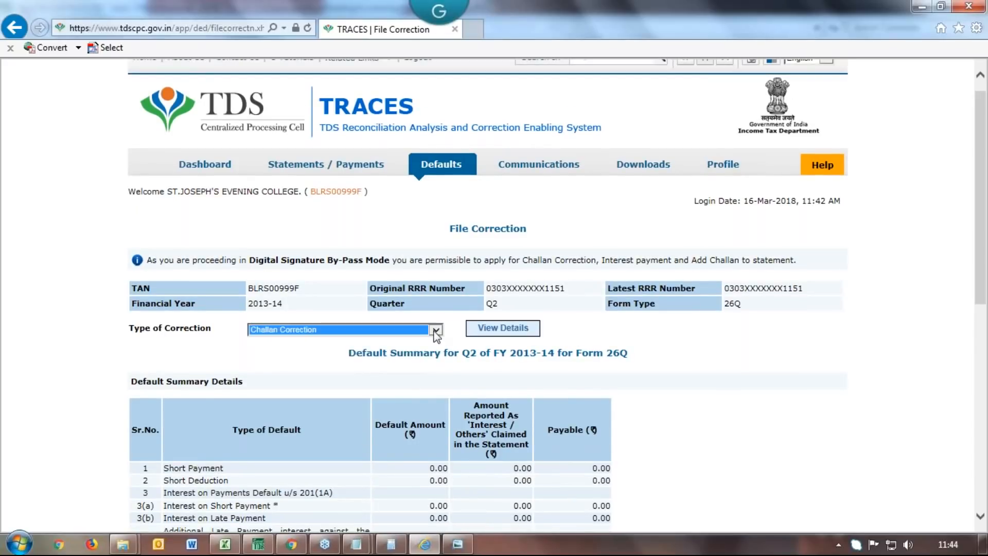
click(492, 332)
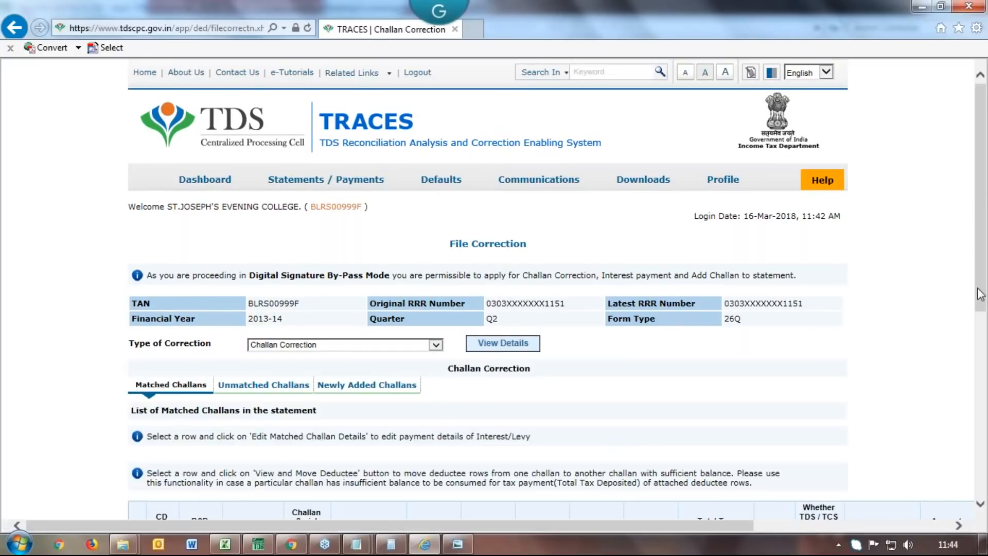
drag(981, 294, 983, 450)
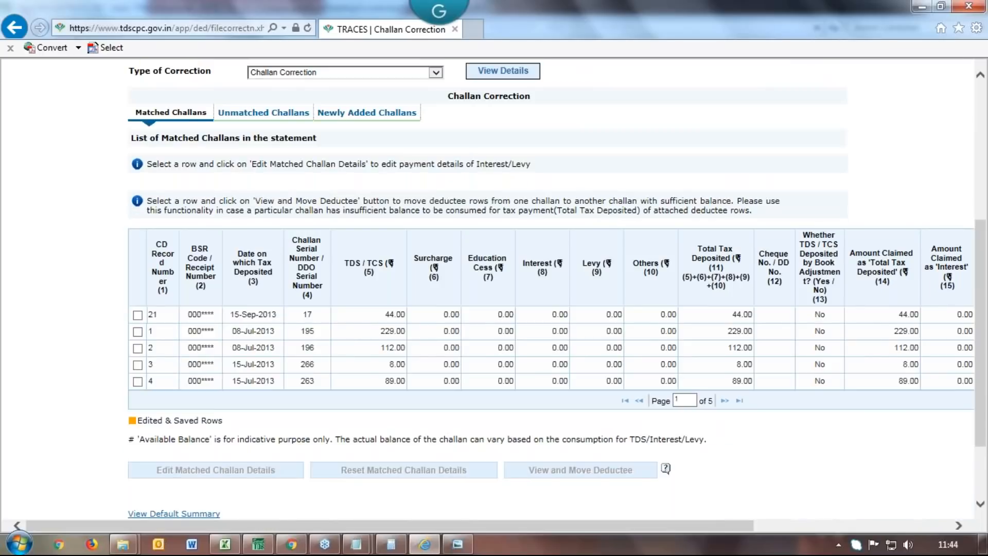
click(869, 525)
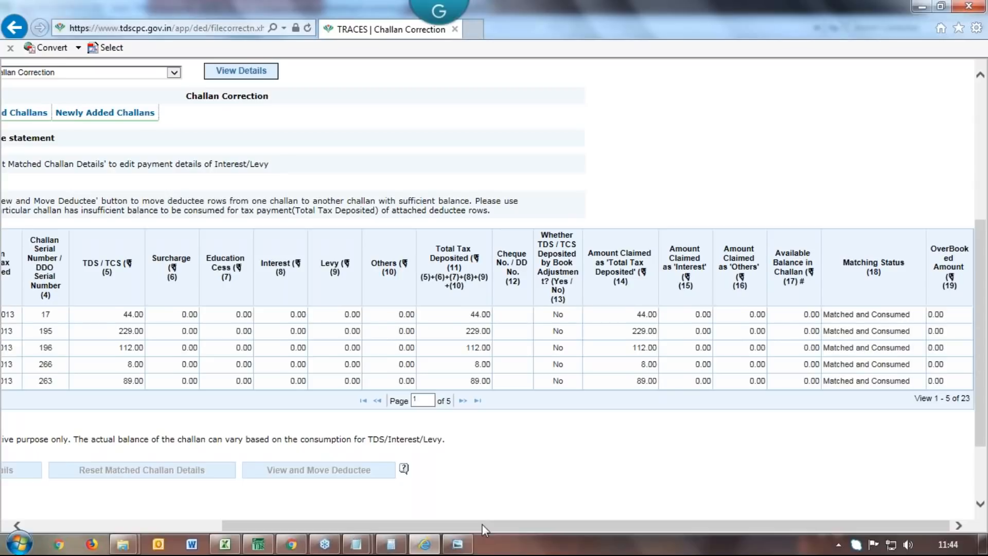
drag(483, 530, 250, 483)
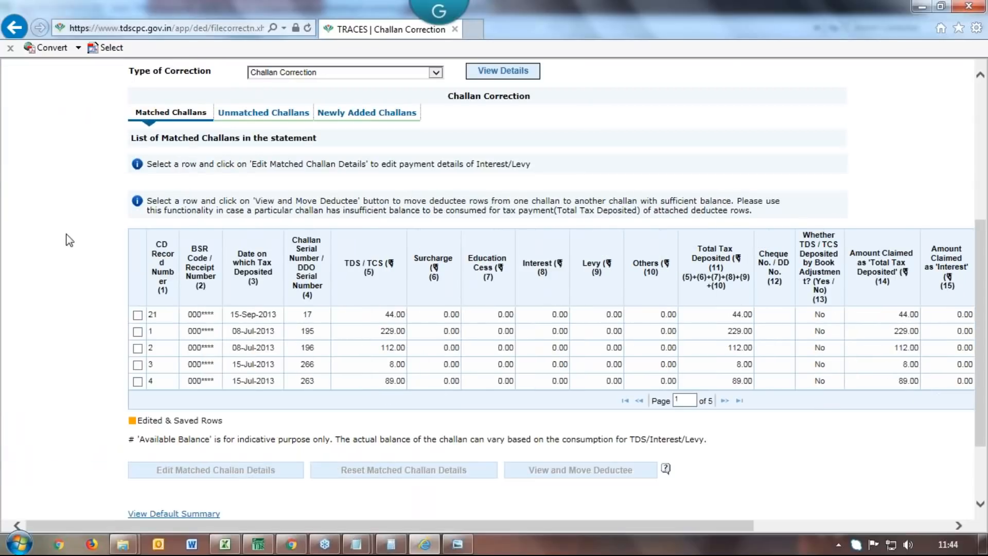
click(268, 112)
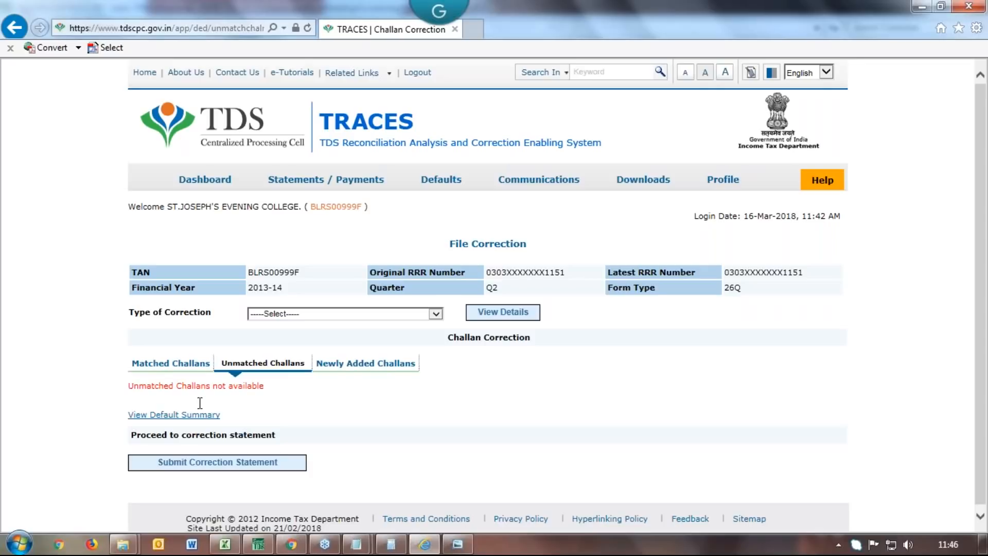
Open the Newly Added Challans list and scroll to its interest and balance columns
click(370, 363)
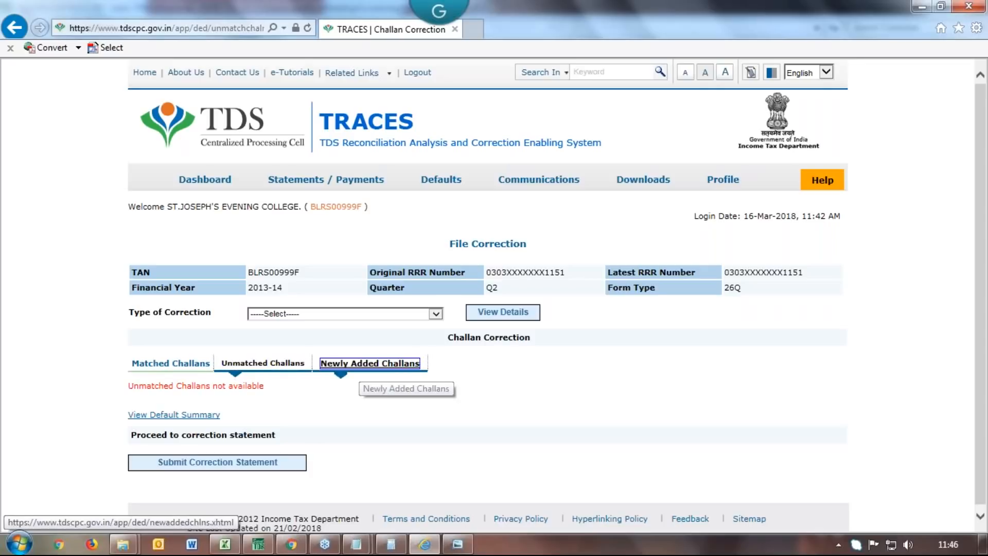
click(437, 315)
click(435, 315)
click(369, 363)
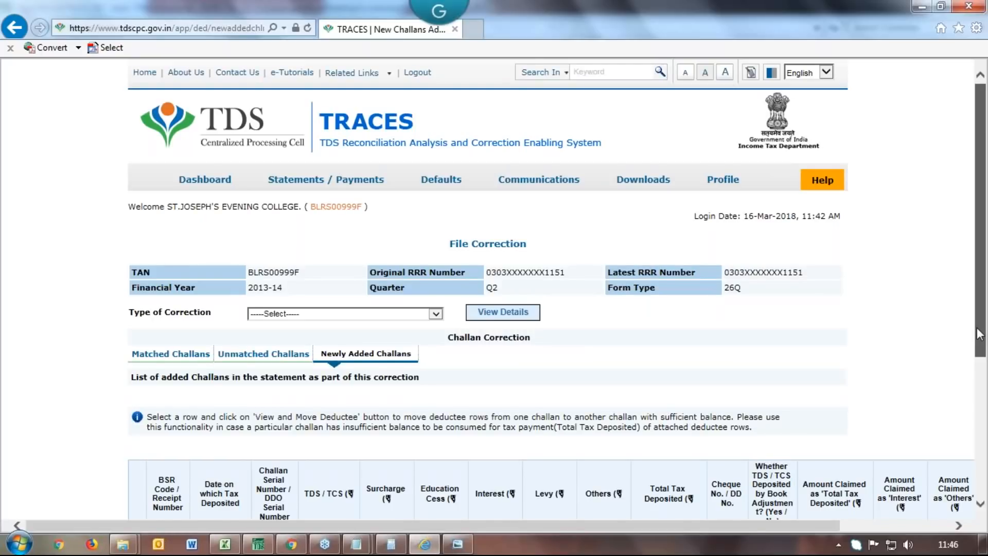
drag(979, 335, 982, 432)
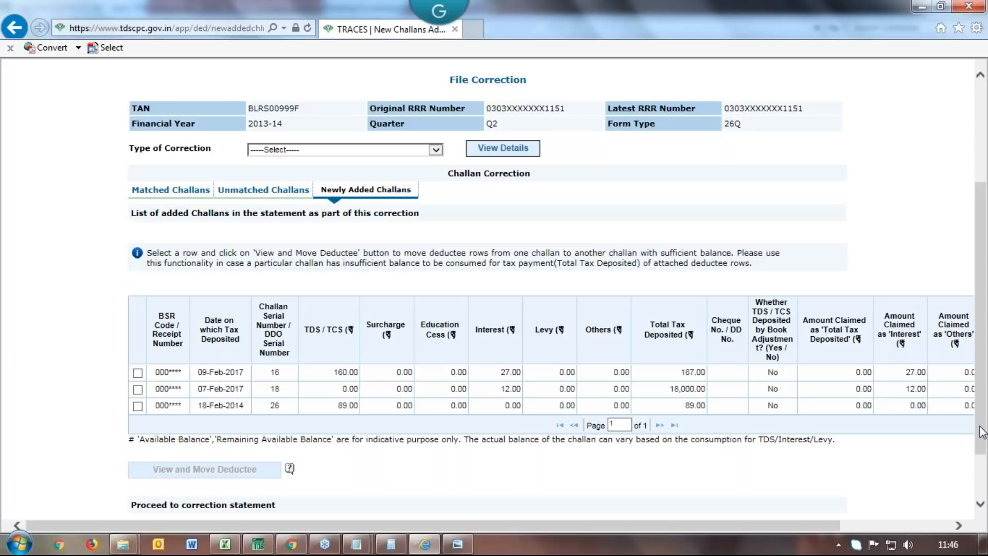
click(958, 525)
click(958, 525)
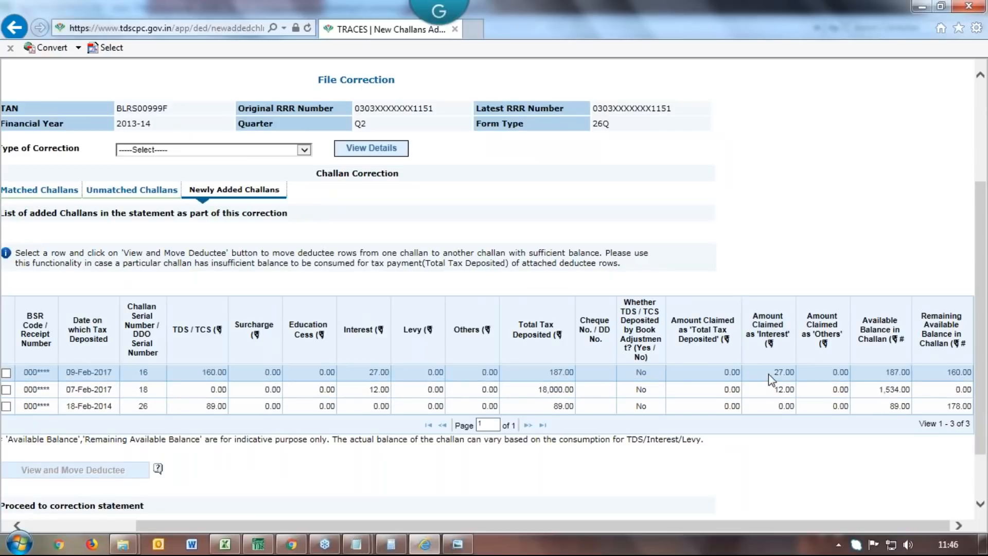
Tick the 09-Feb-2017 challan row, then the 18-Feb-2014 row instead
click(786, 375)
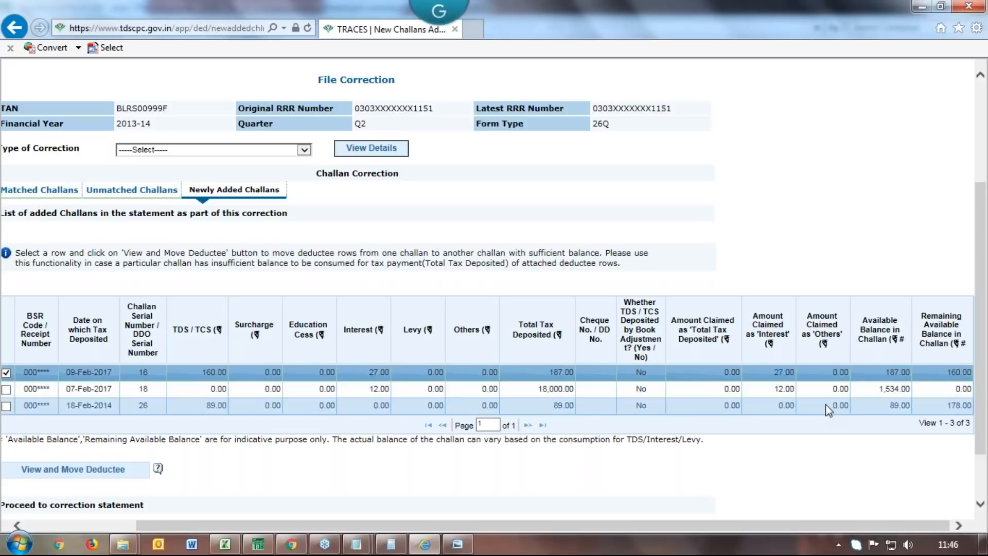
click(872, 410)
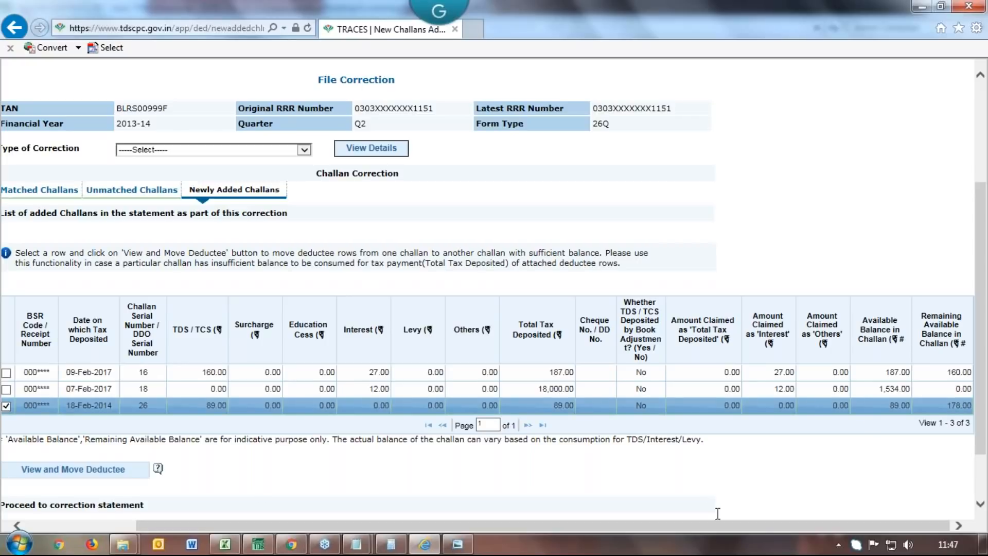
drag(691, 526, 580, 525)
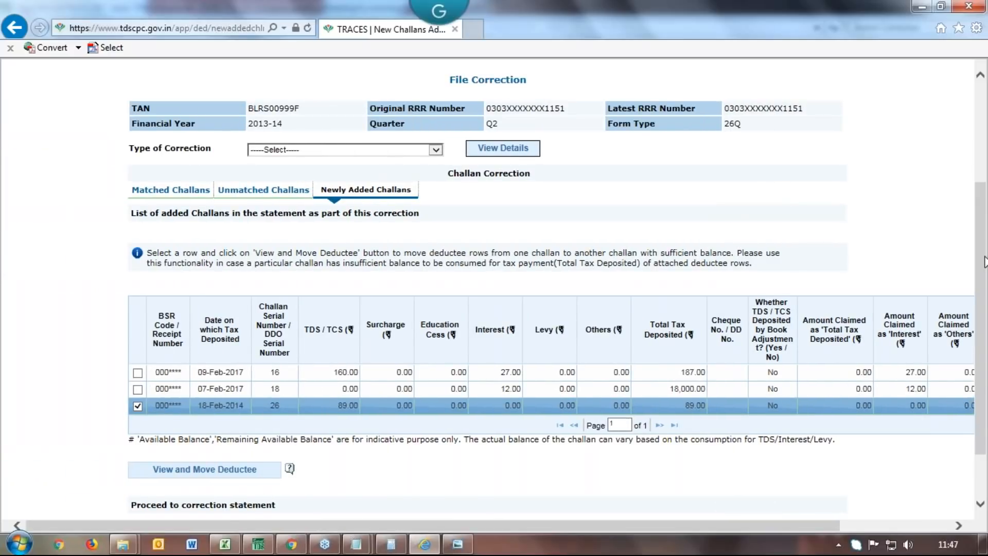
scroll(982, 263, down, 3)
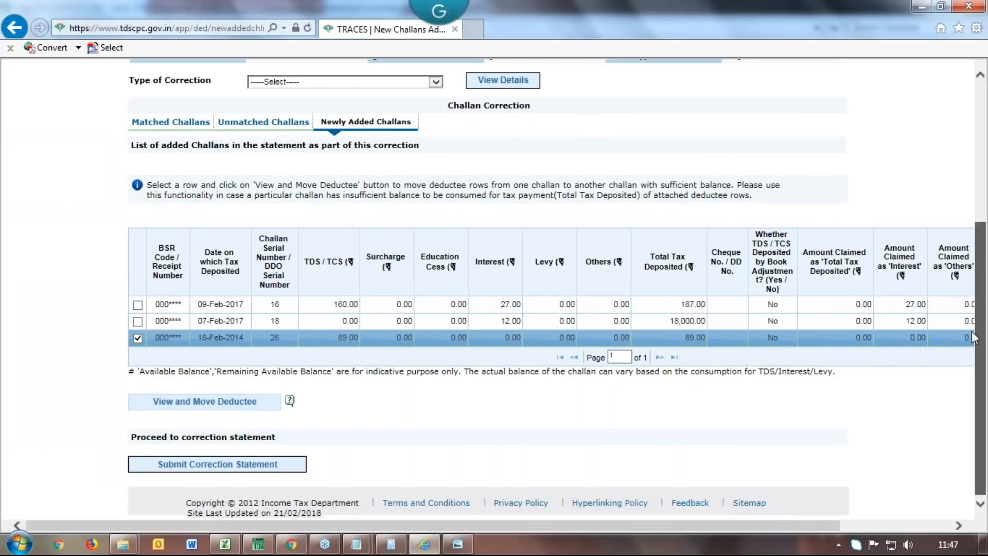
Set Type of Correction to Add Challan To Statement, view details, and start Add Challan
click(436, 82)
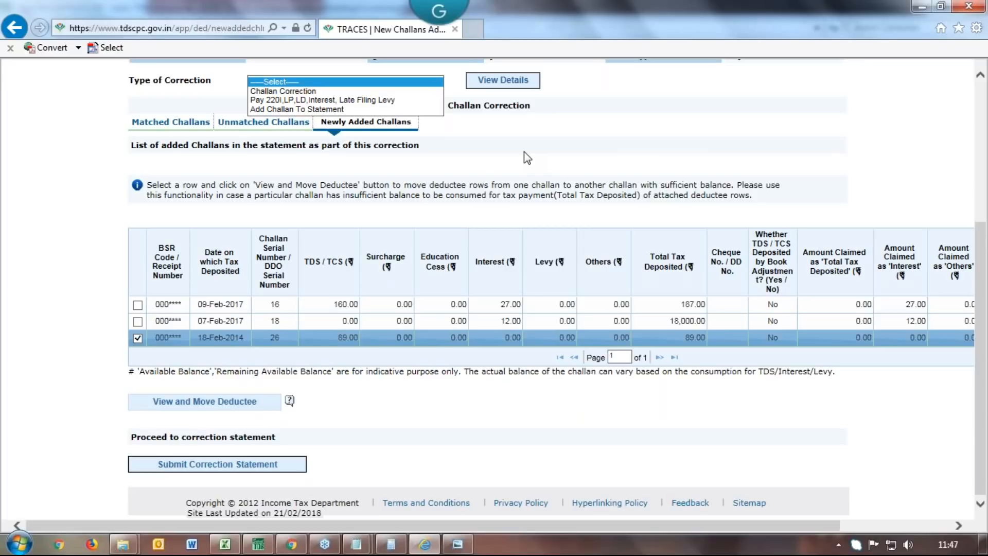
click(381, 108)
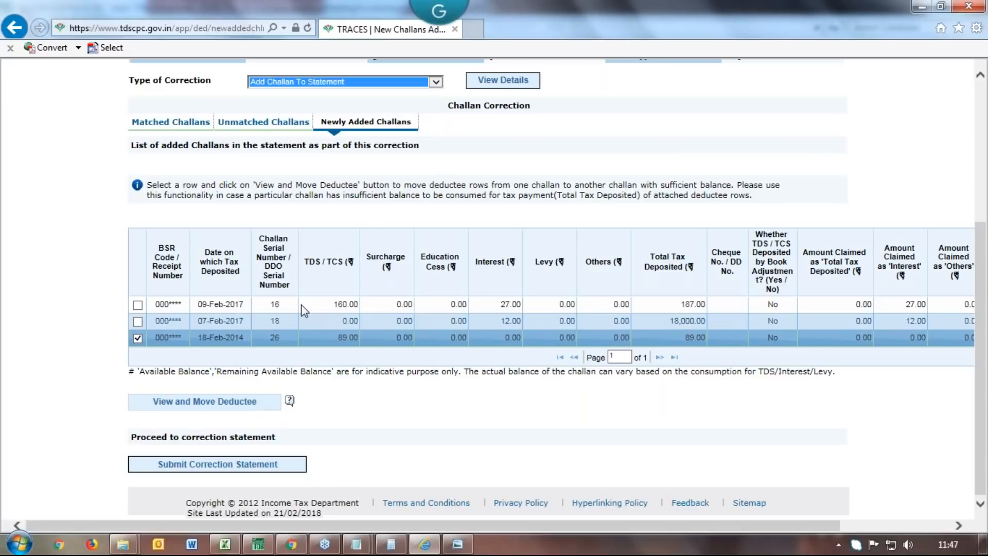
click(507, 83)
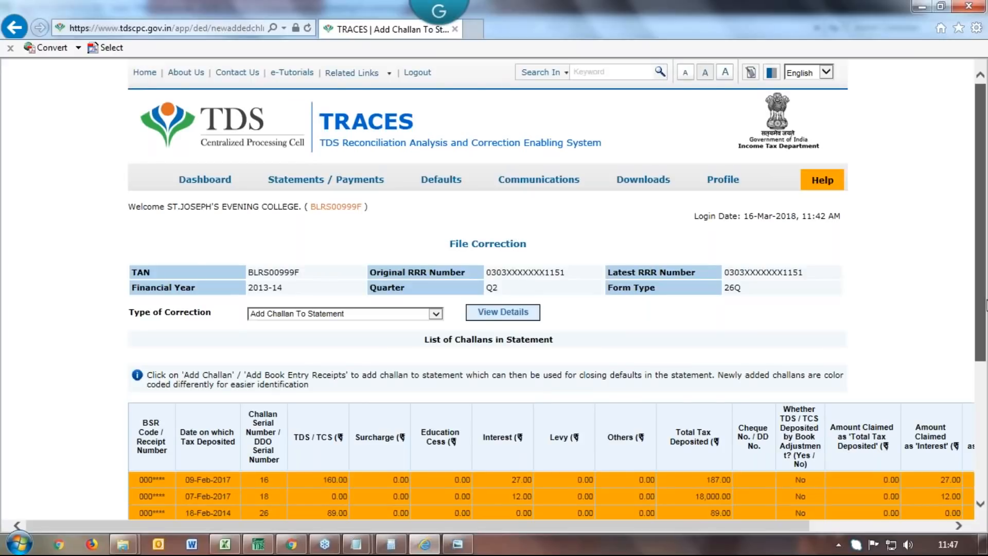
drag(986, 307, 986, 415)
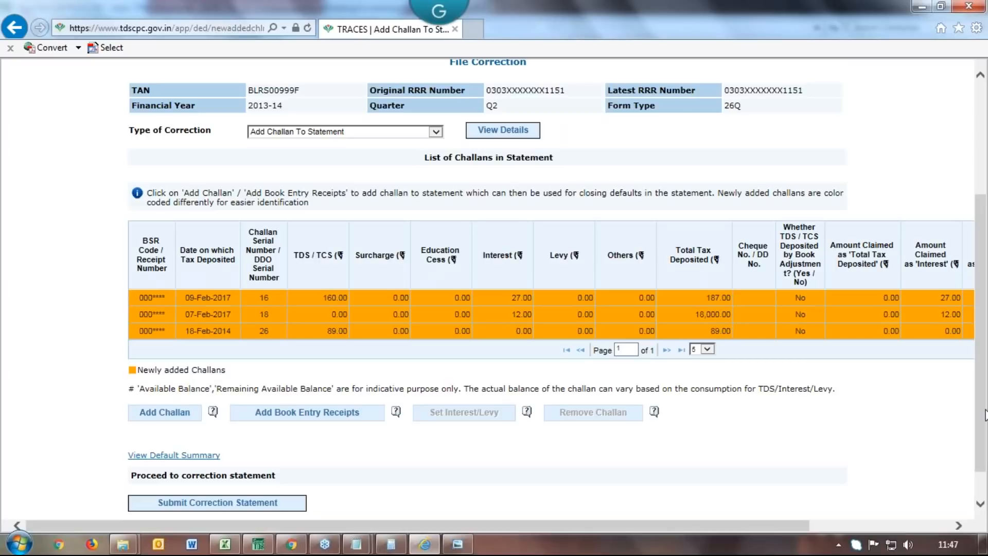
click(164, 412)
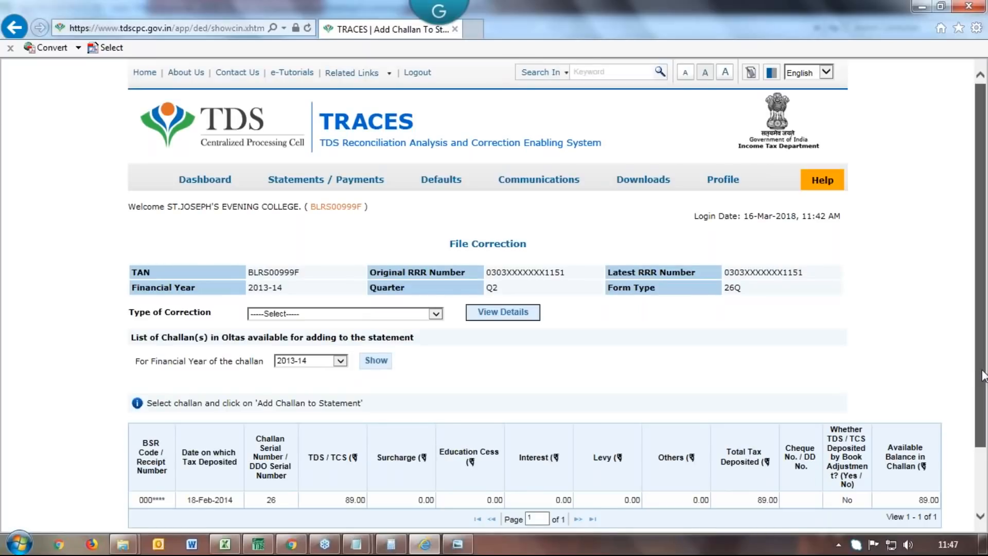
Check OLTAS challans available for financial years 2012-13 and 2014-15
drag(983, 377, 983, 381)
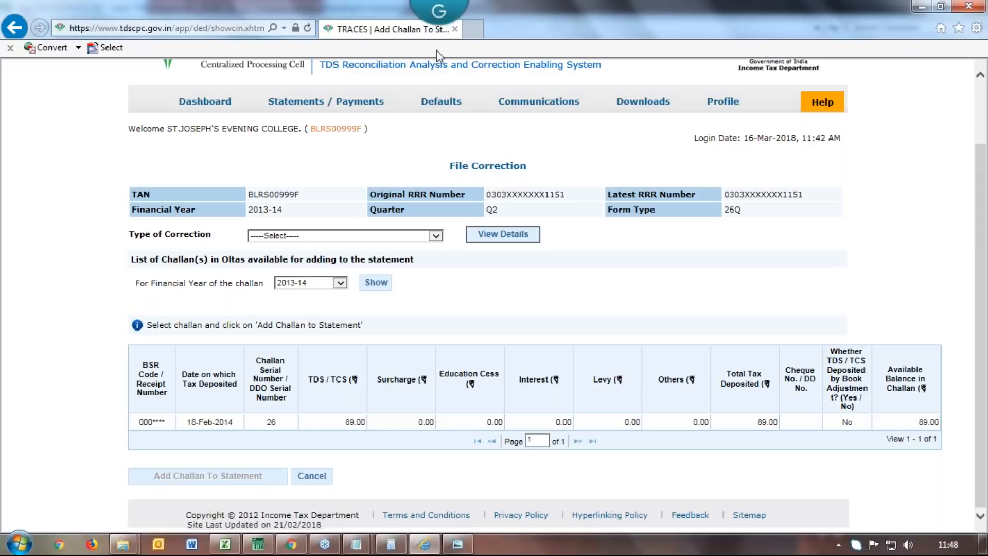
click(435, 235)
click(494, 298)
click(340, 283)
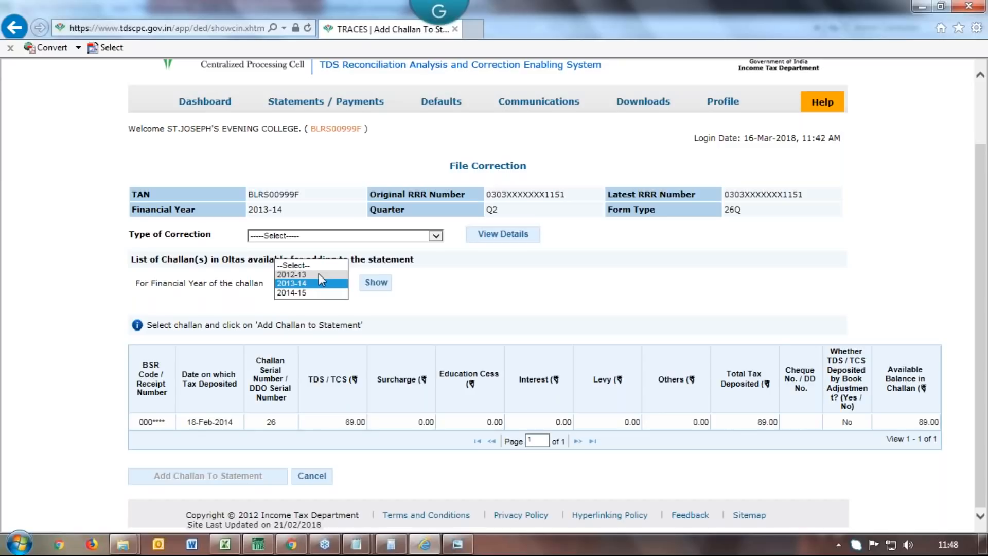
click(323, 275)
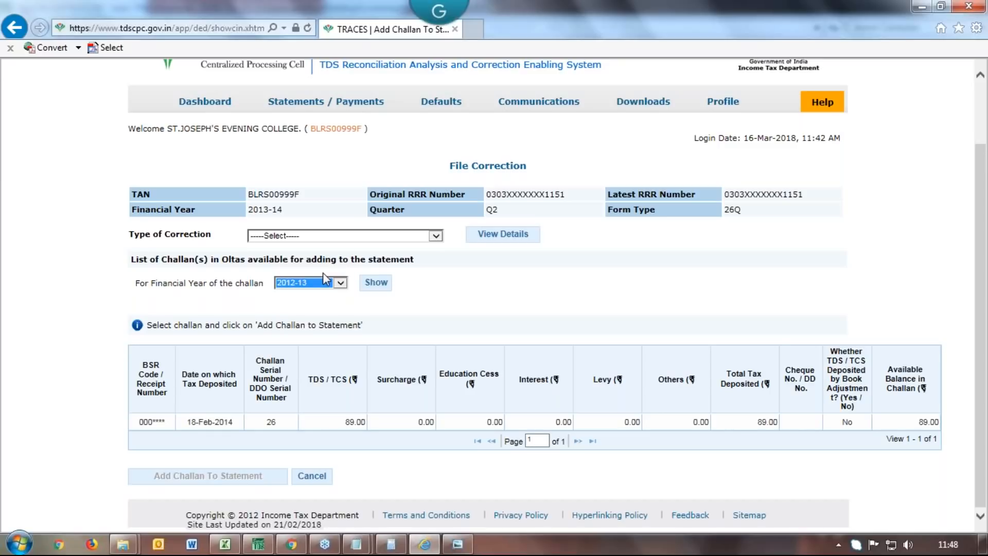
click(383, 285)
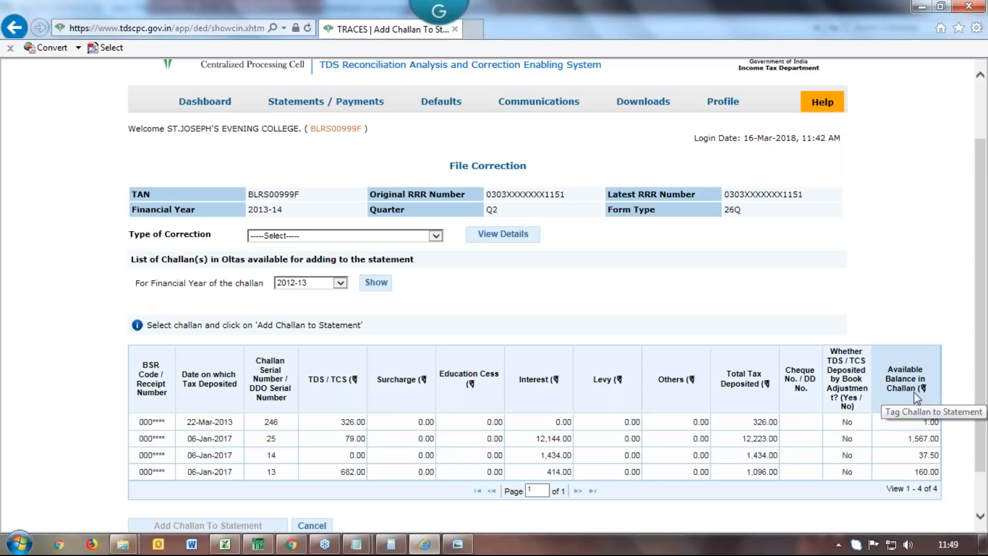
click(338, 282)
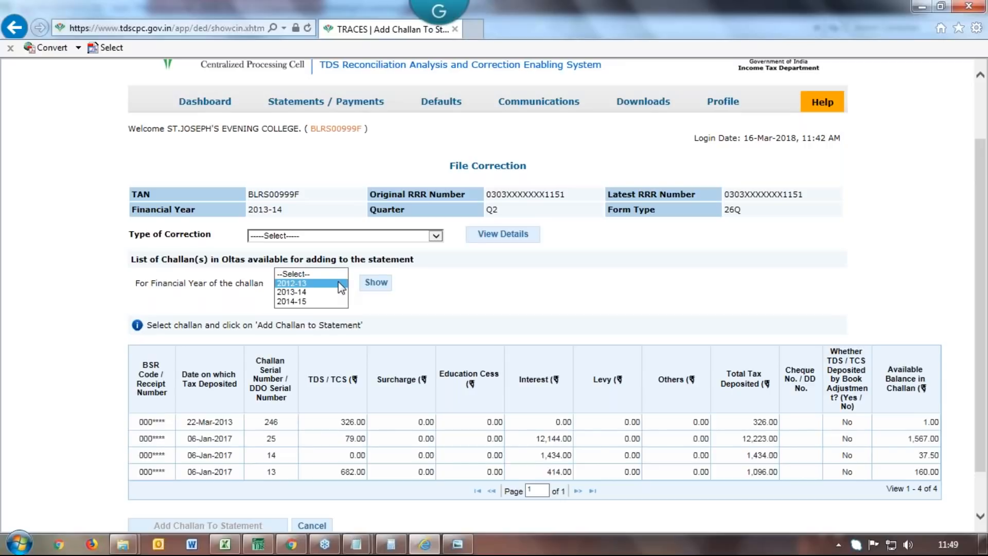
click(315, 301)
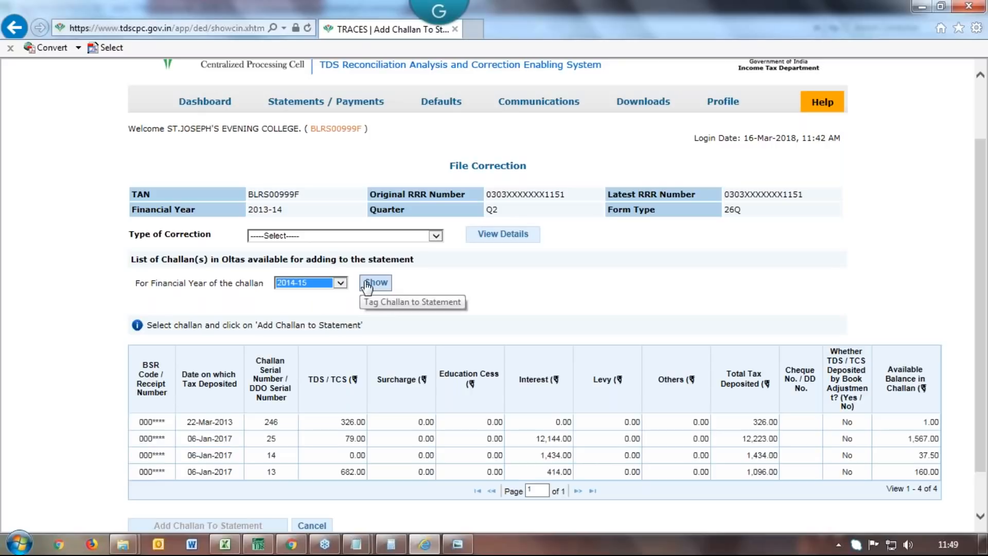
click(367, 284)
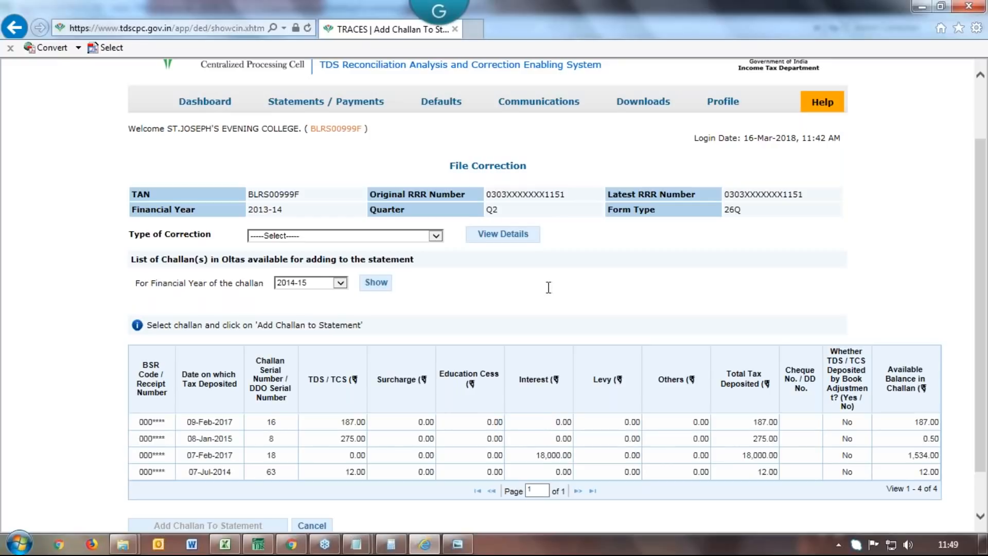
click(376, 283)
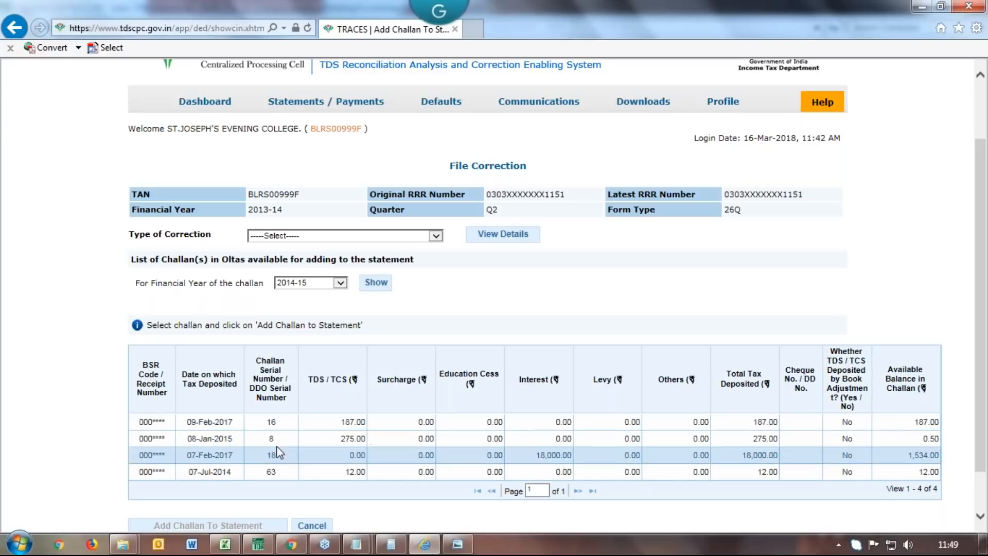
List 2013-14 OLTAS challans and pick the 18-Feb-2014 challan for adding
click(339, 283)
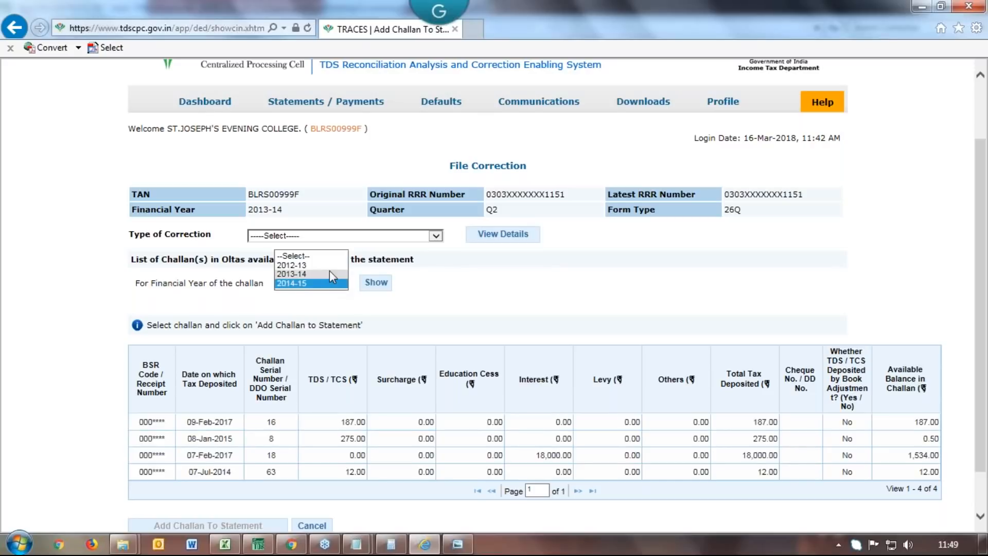
click(329, 273)
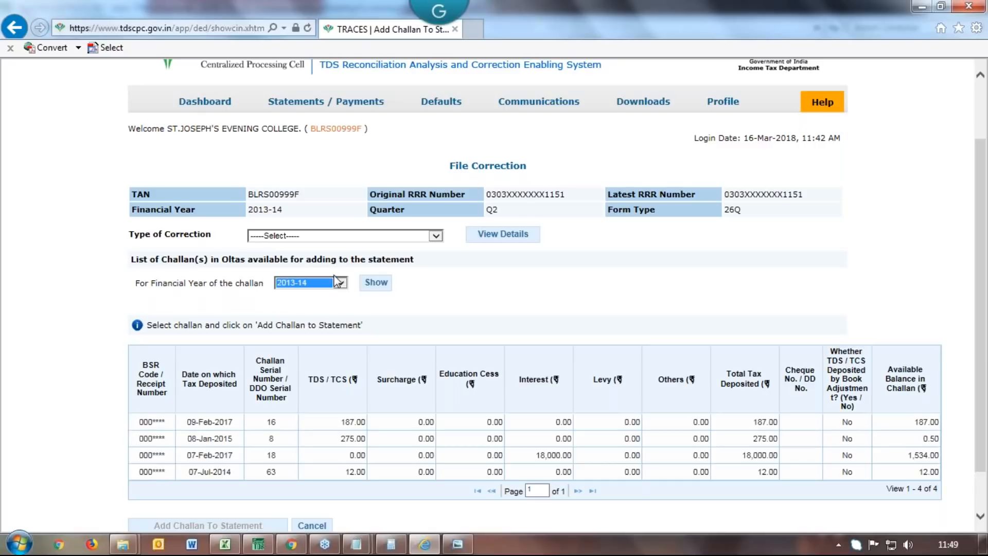
click(368, 285)
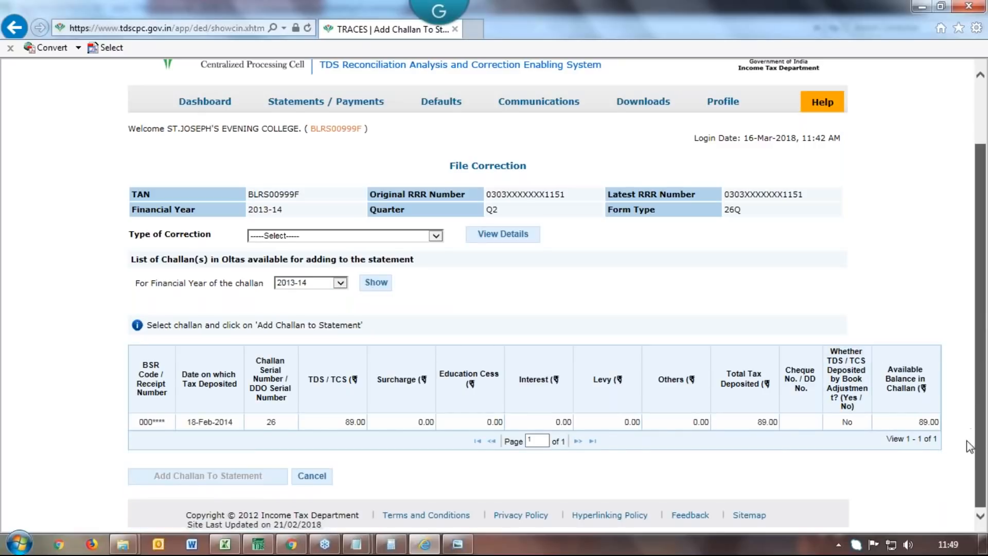
click(412, 422)
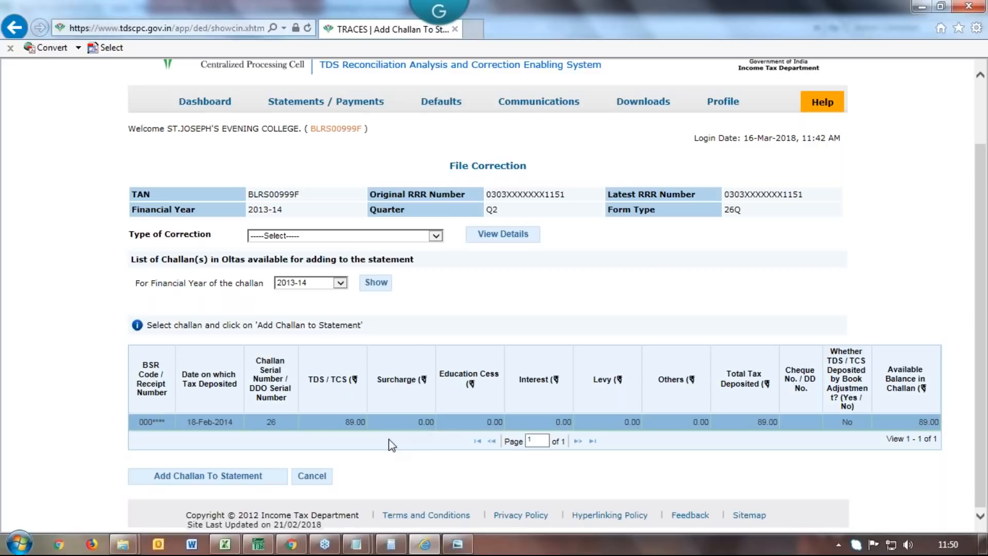
click(198, 479)
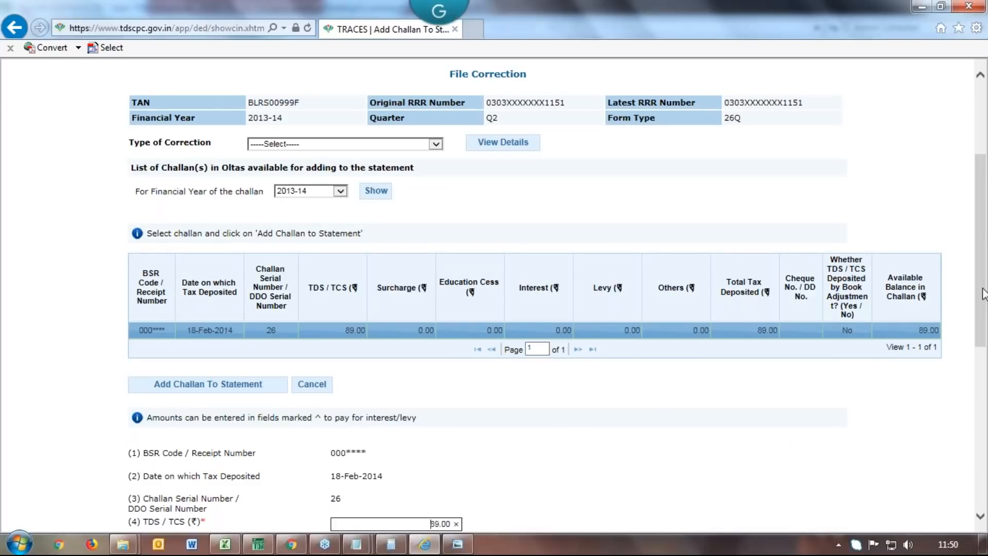
Scroll to the 18-Feb-2014 challan's amounts: 89.00 deposited, 178.00 available balance
drag(983, 293, 982, 409)
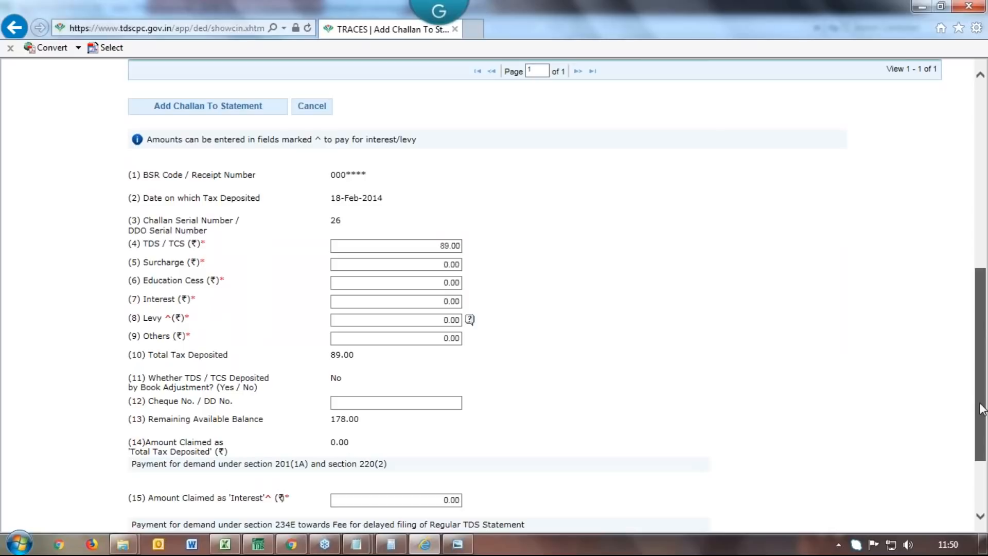
mouse_move(981, 409)
mouse_down()
mouse_move(971, 448)
mouse_move(972, 400)
mouse_up()
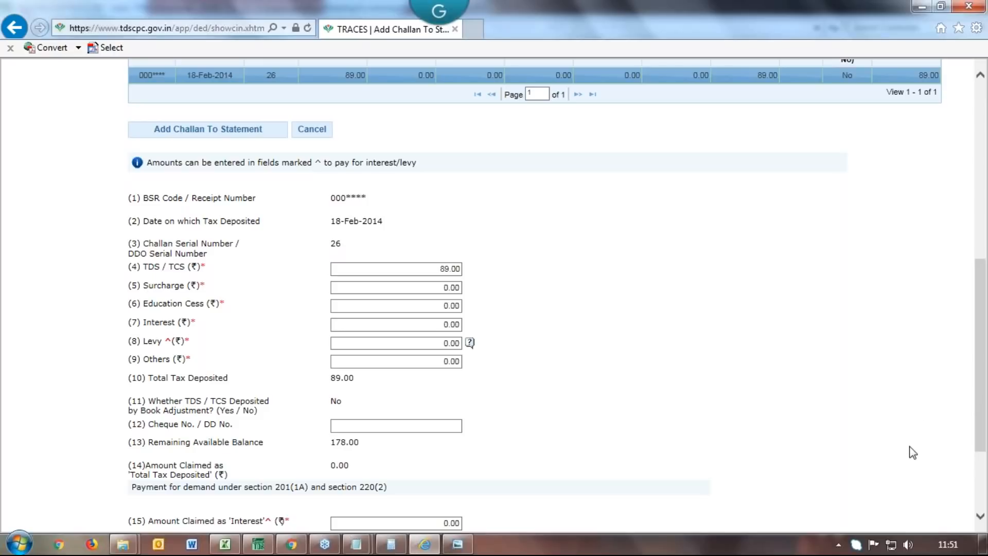
Change the challan's TDS / TCS amount from 89 to 50 and its Interest to 39
drag(453, 268, 425, 268)
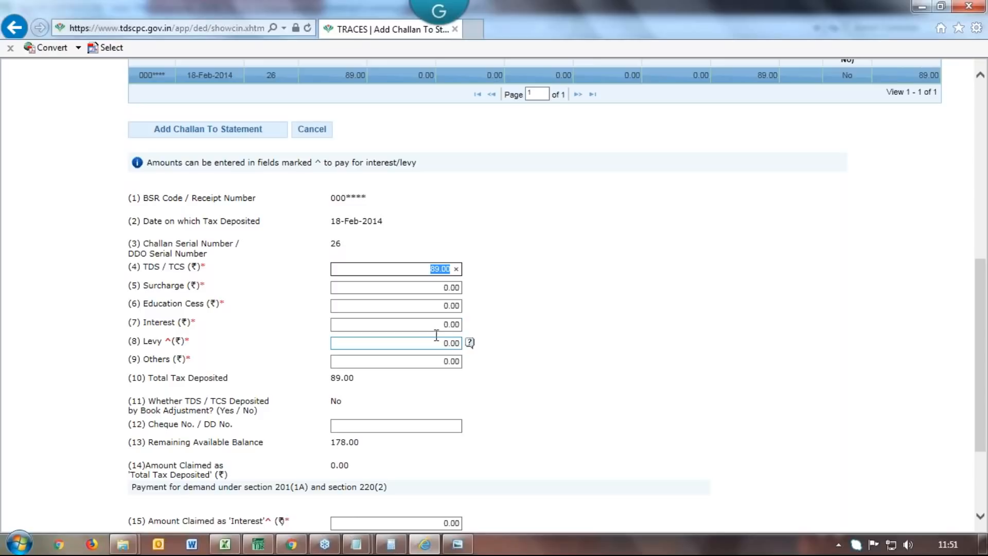
drag(437, 268, 416, 268)
text(50)
click(447, 325)
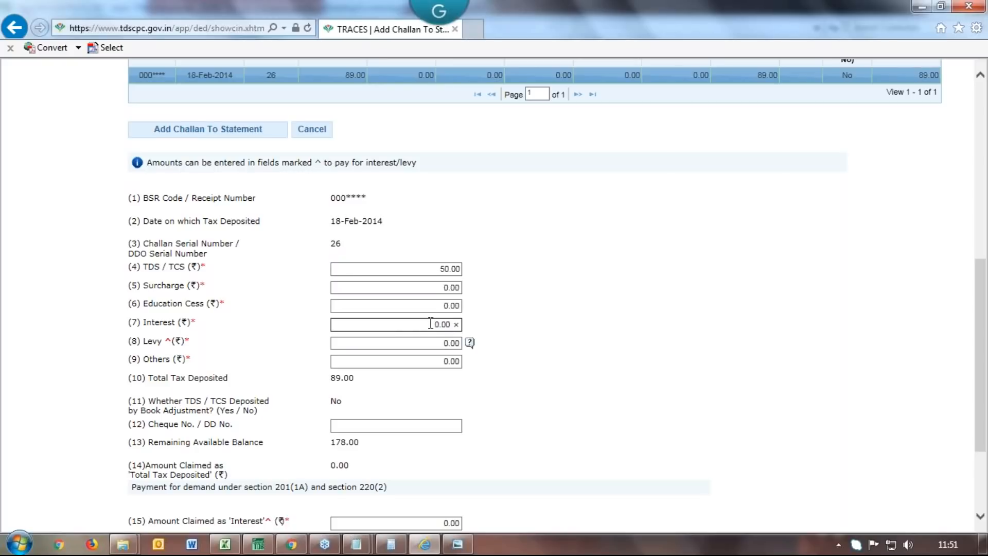
key(shift+Right)
text(39)
Enter 39.00 as the amount claimed as Interest and save the split challan
click(980, 427)
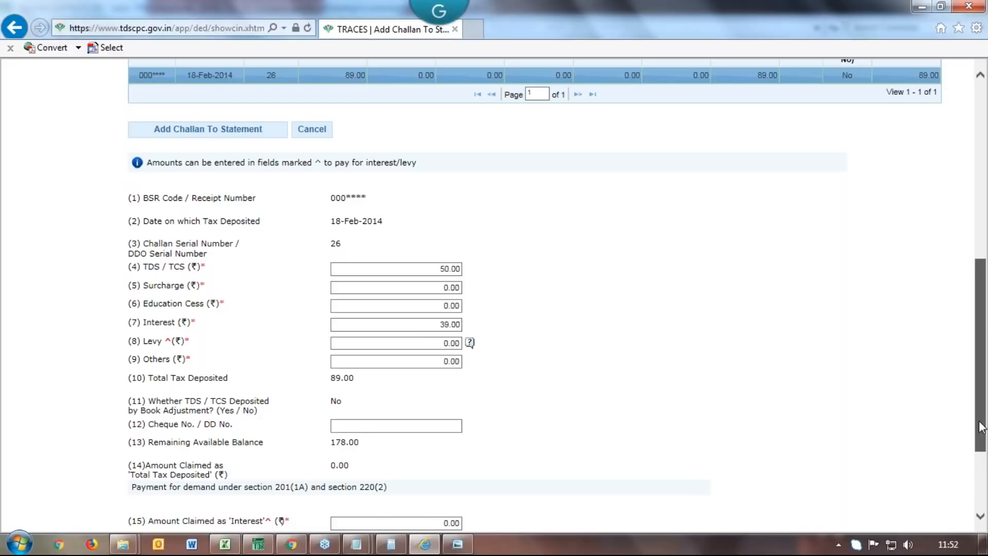
drag(979, 426, 979, 481)
click(434, 388)
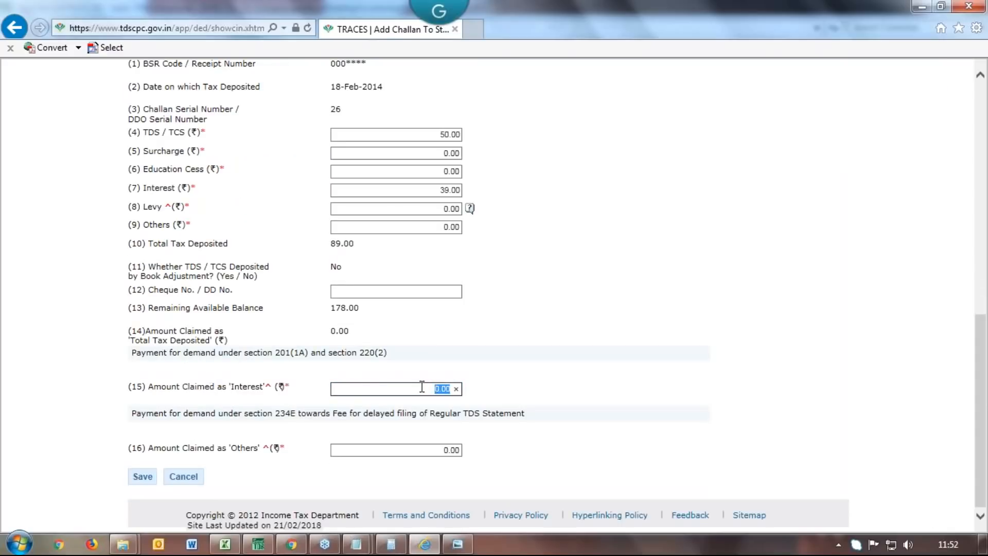
text(39)
text(00)
drag(982, 374, 984, 447)
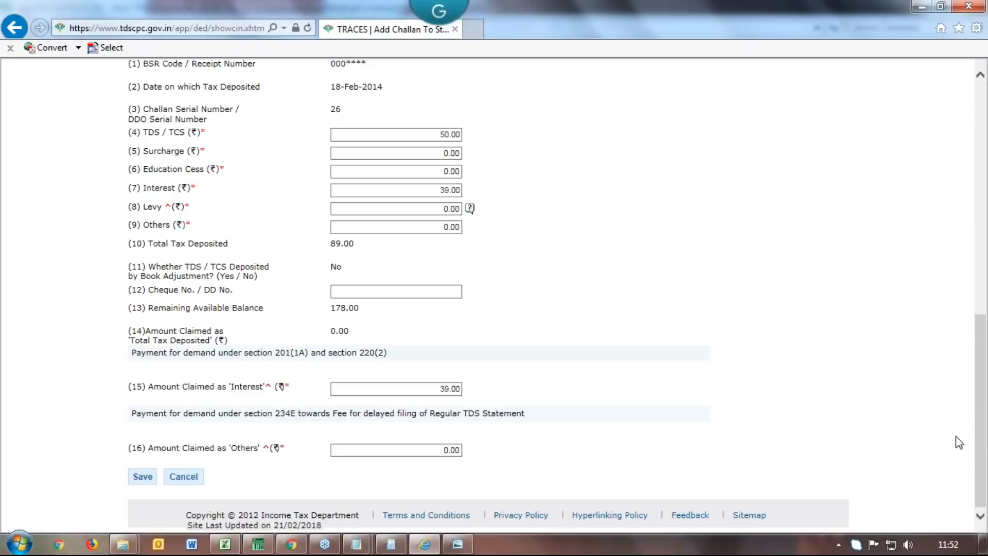
click(143, 475)
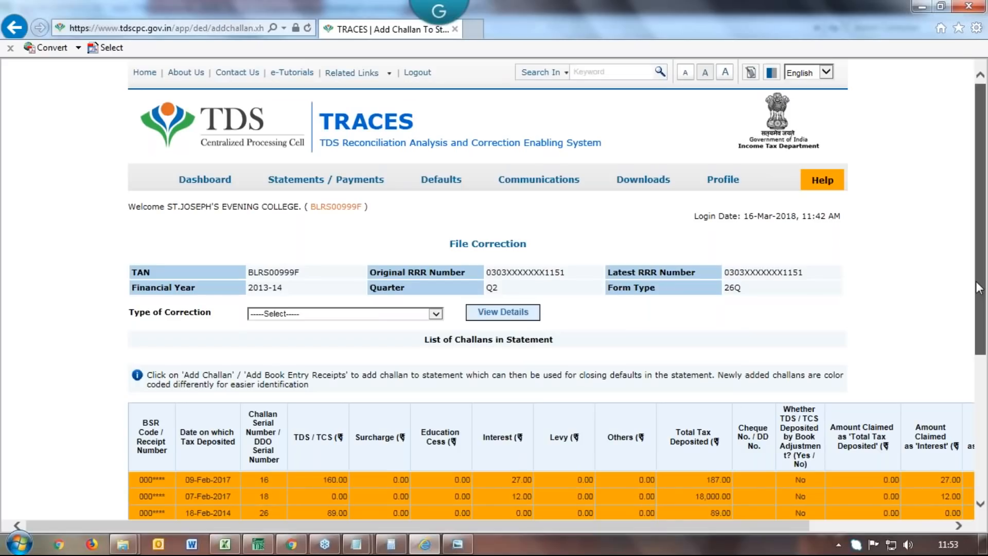
Review the statement's challan list showing serial 26 with 89.00 total tax deposited
drag(977, 284, 979, 322)
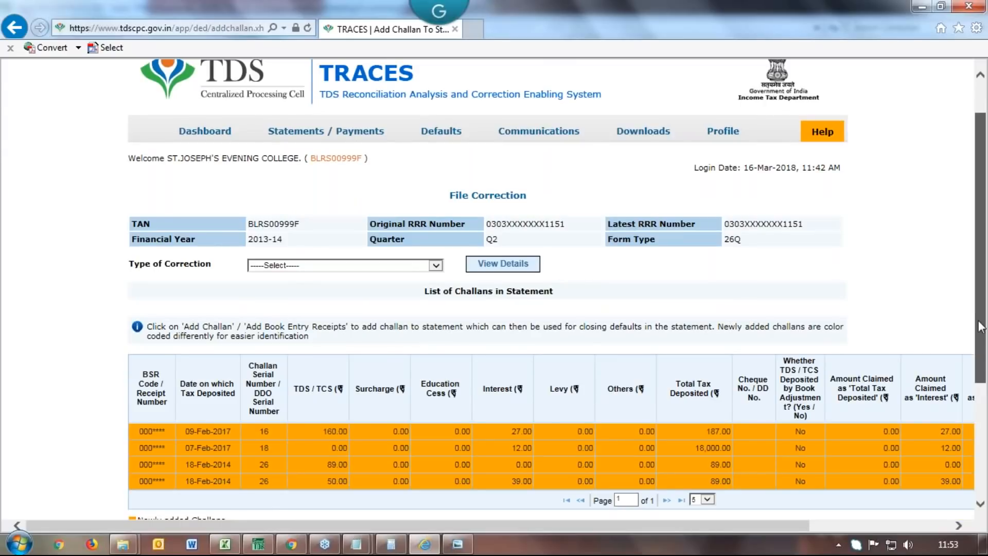
scroll(364, 397, down, 3)
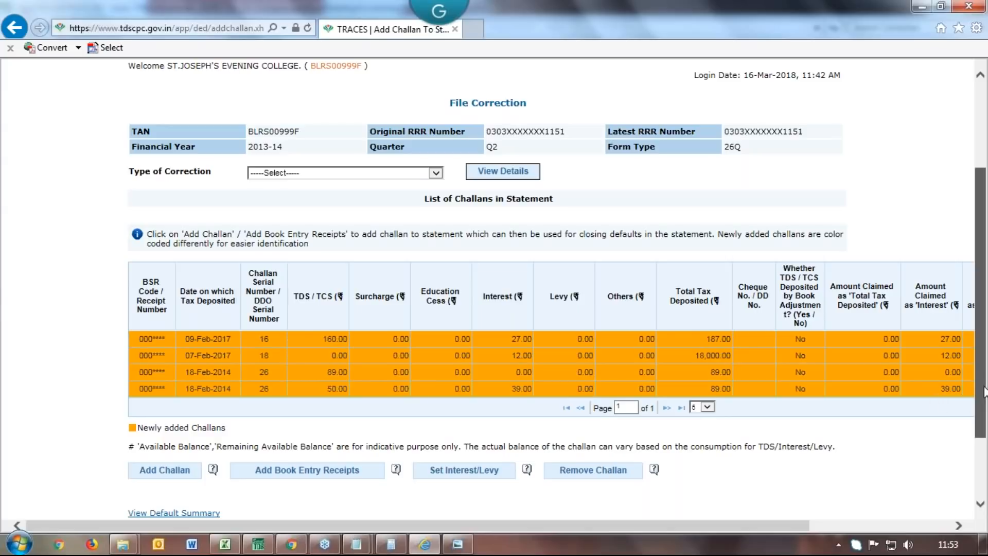
drag(984, 392, 980, 453)
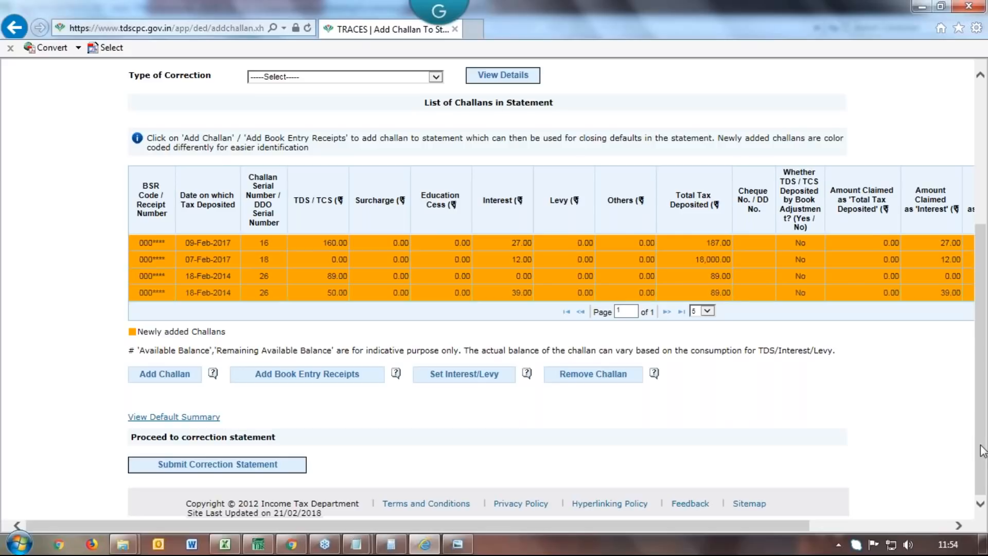
drag(981, 446, 451, 171)
Open Defaults > Track Correction Request and list all correction requests
mouse_move(441, 137)
click(495, 212)
click(308, 297)
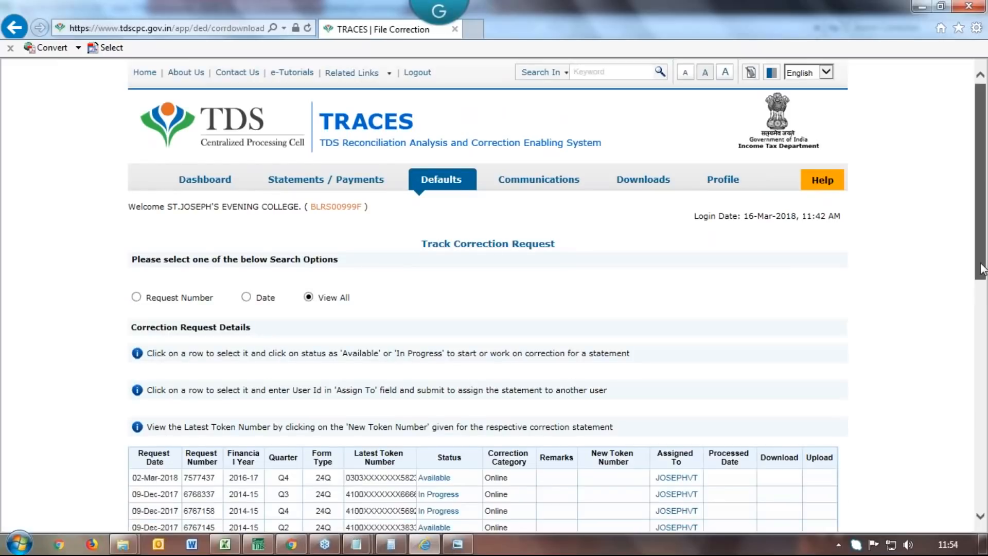
Reopen the In Progress 17-Nov-2017 26Q Q2 2013-14 correction from the full request list
drag(983, 267, 979, 336)
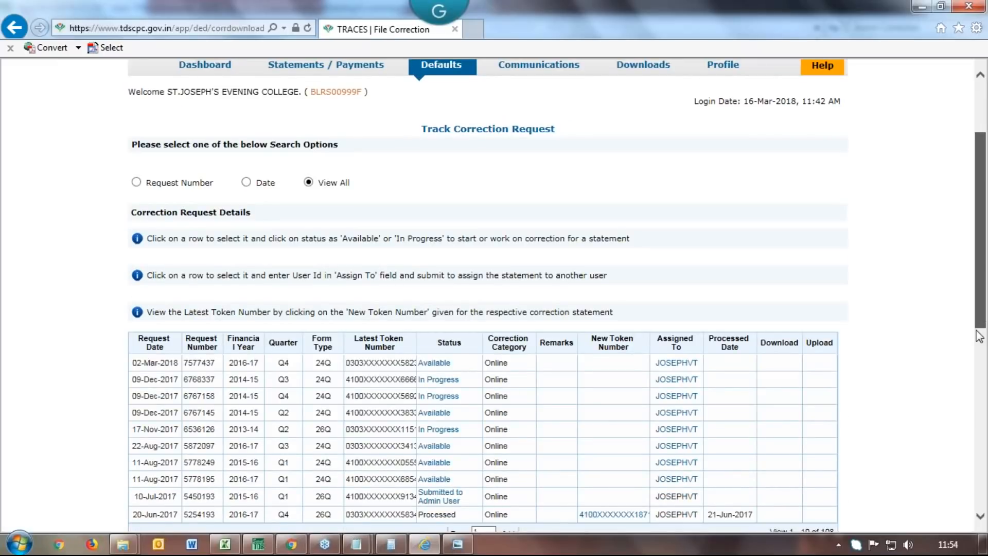
scroll(463, 242, down, 5)
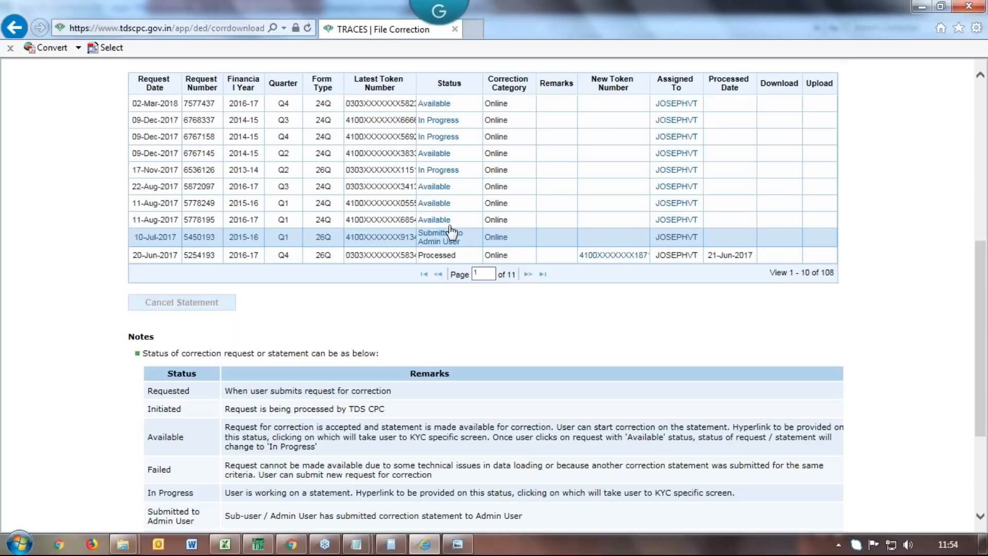
click(438, 171)
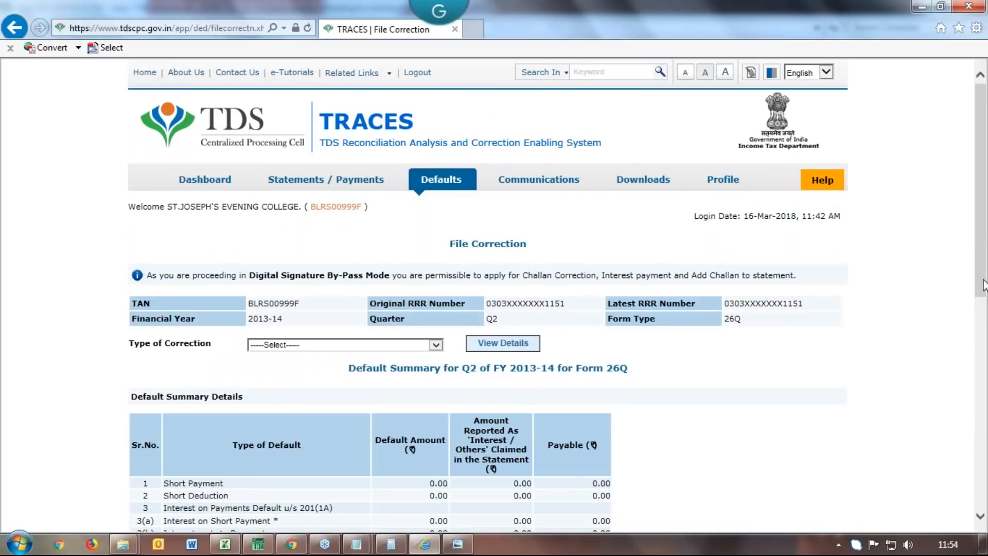
Choose Add Challan To Statement as the correction type and view the challans already in the statement
drag(983, 285, 983, 335)
scroll(983, 335, down, 2)
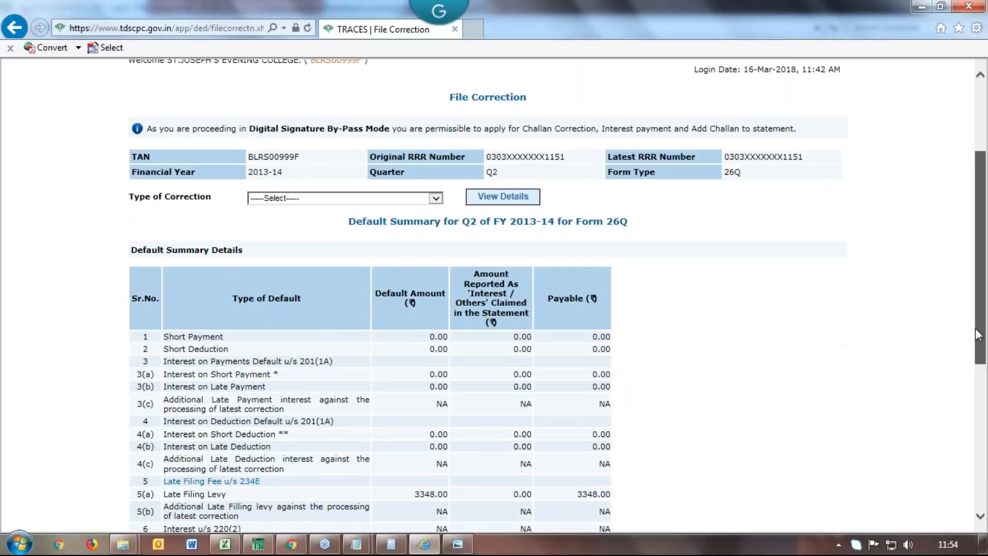
scroll(977, 334, up, 2)
click(344, 261)
click(374, 291)
click(503, 261)
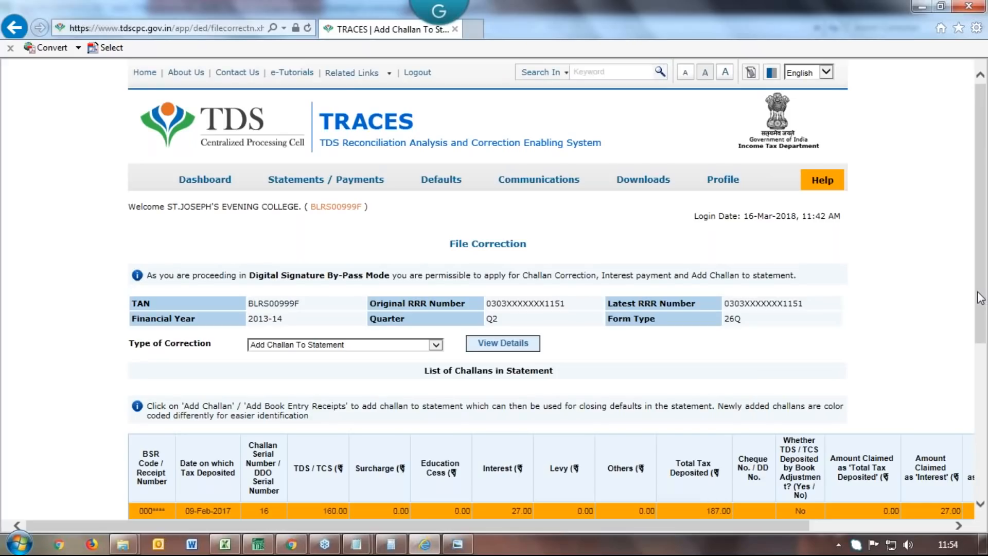
scroll(982, 319, down, 1)
scroll(981, 334, down, 5)
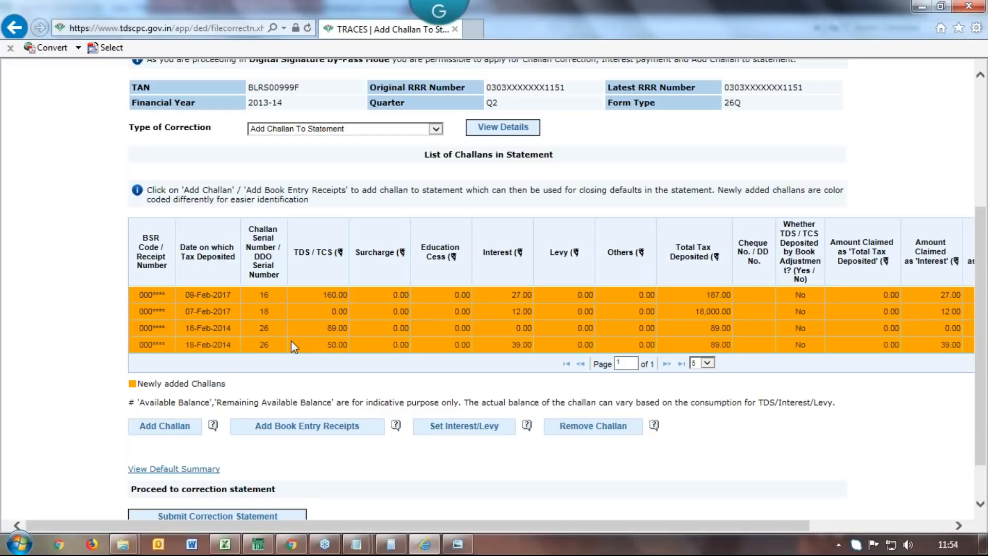
Select the 18-Feb-2014 OLTAS challan, open its entry form, then return to the previous page
click(165, 426)
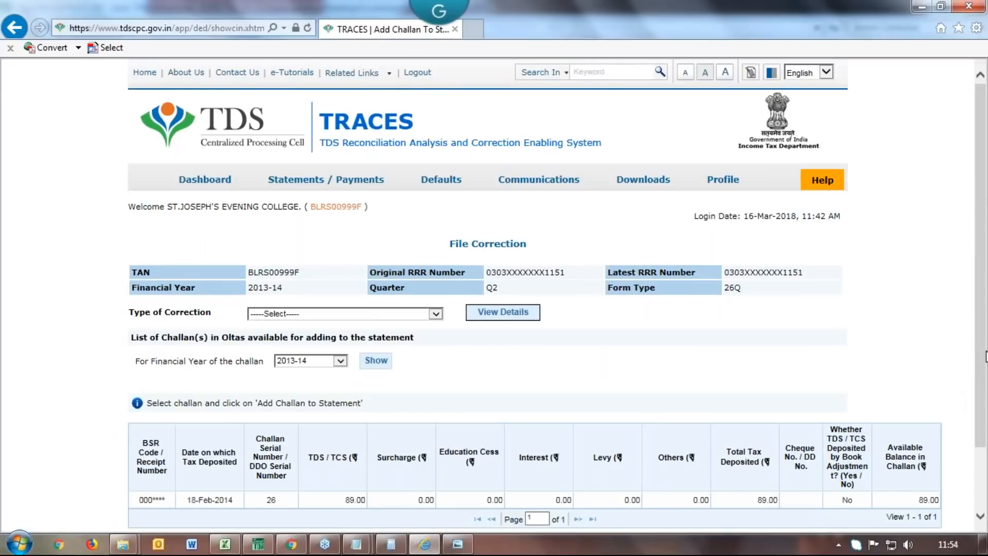
drag(986, 352, 985, 413)
click(321, 425)
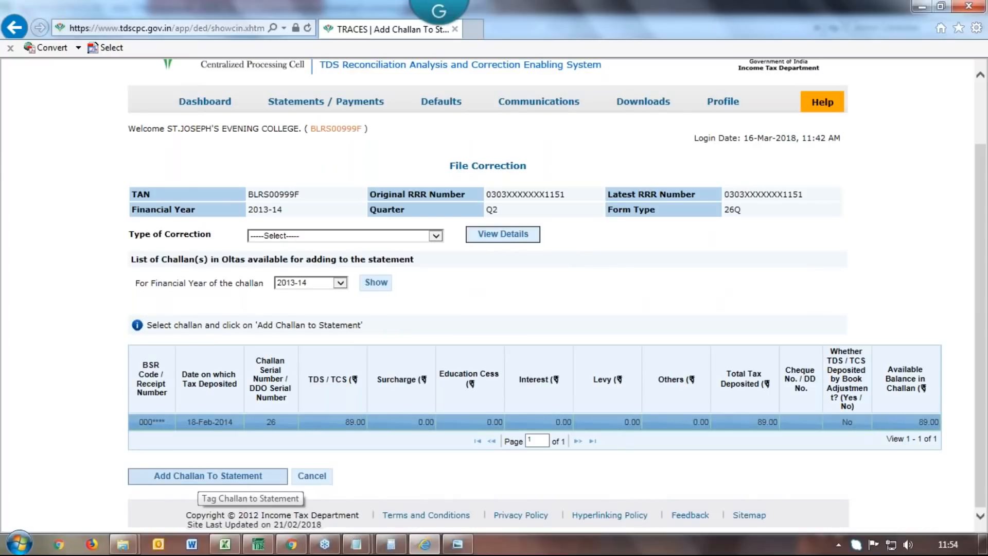
click(201, 476)
drag(983, 323, 964, 435)
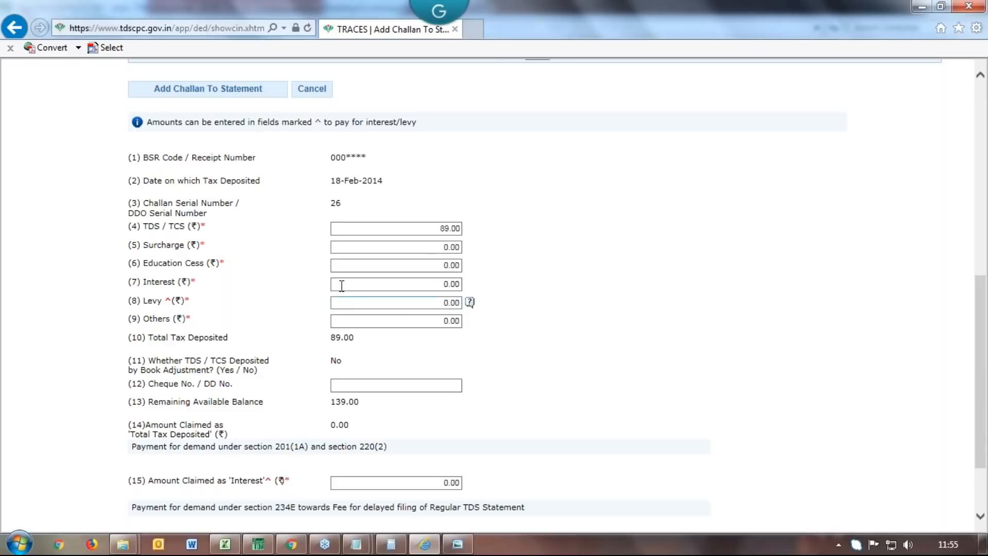
click(353, 303)
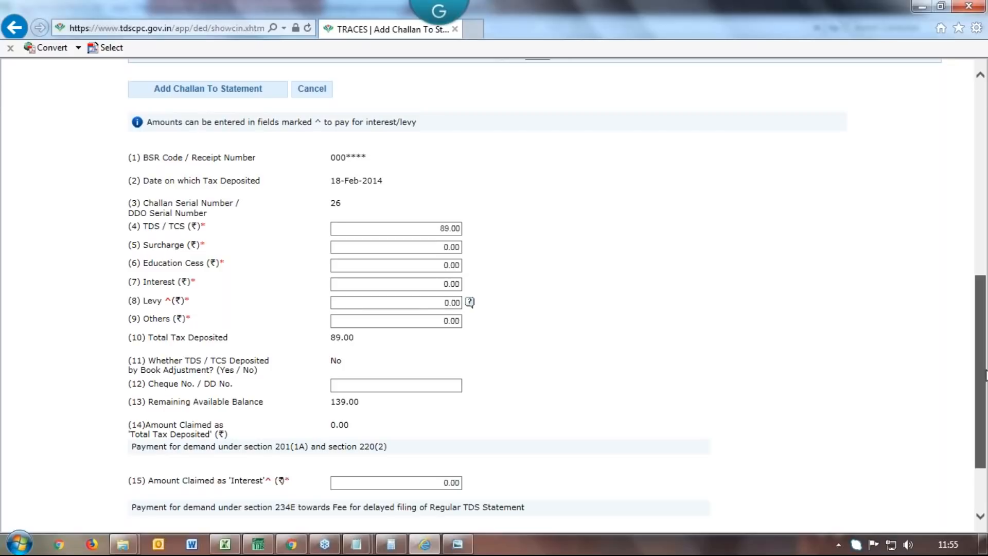
scroll(985, 374, up, 4)
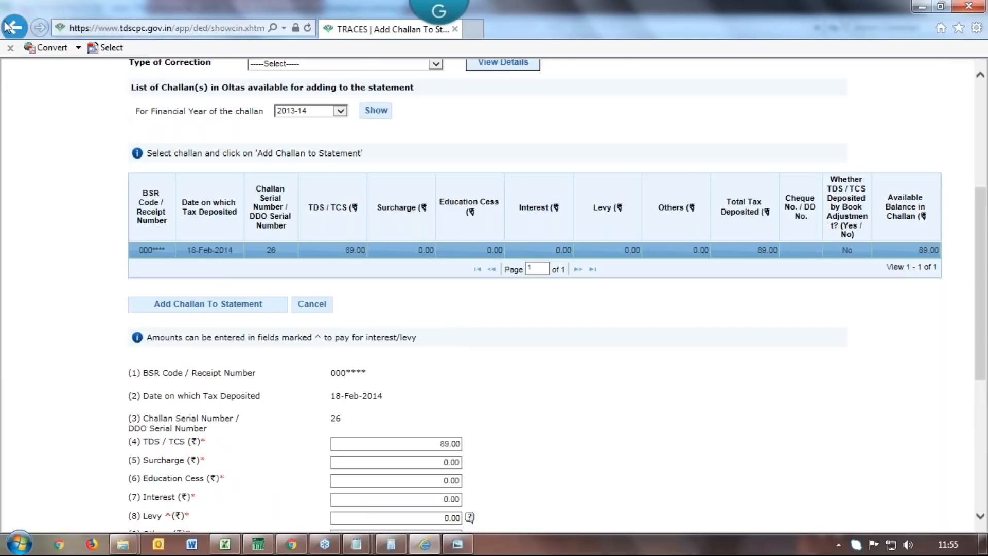
click(11, 28)
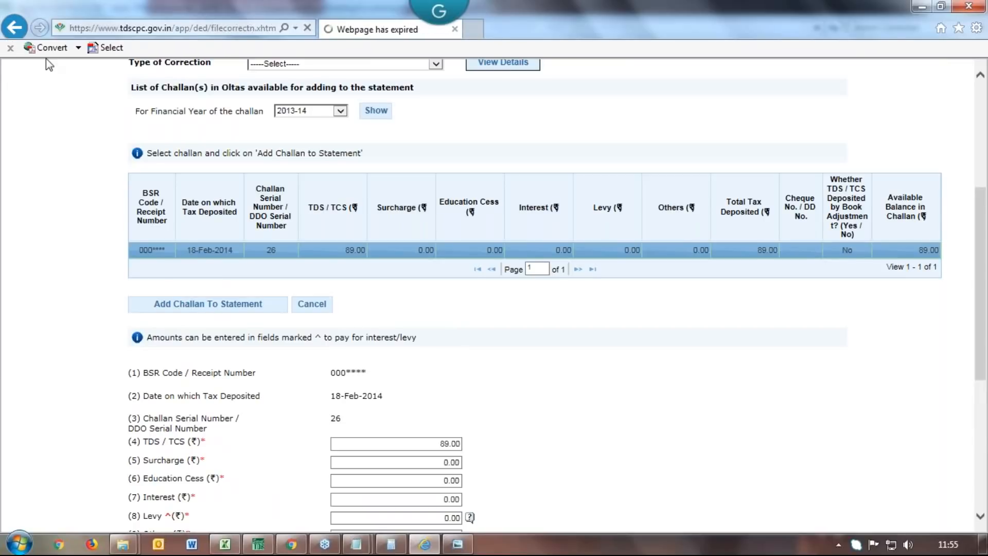
click(39, 30)
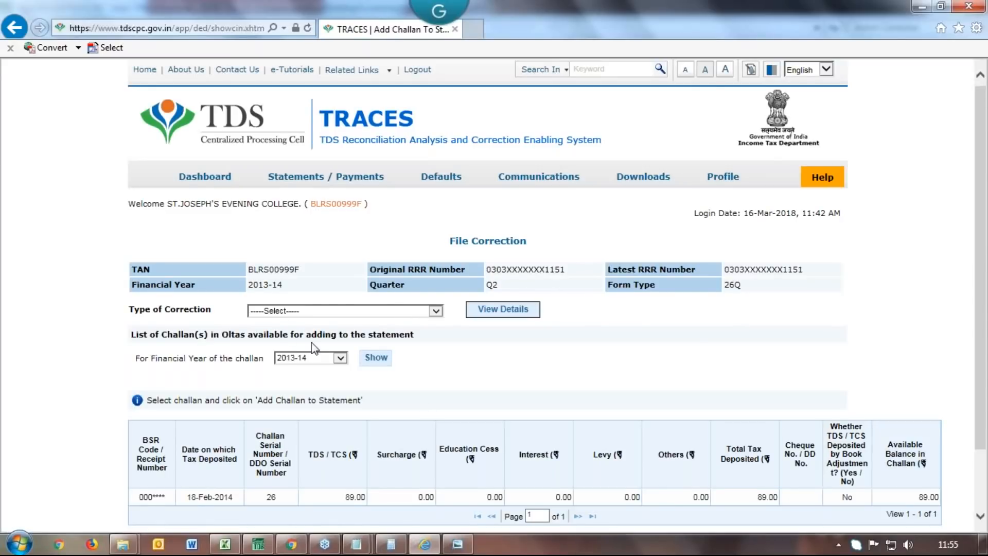
click(430, 311)
click(378, 338)
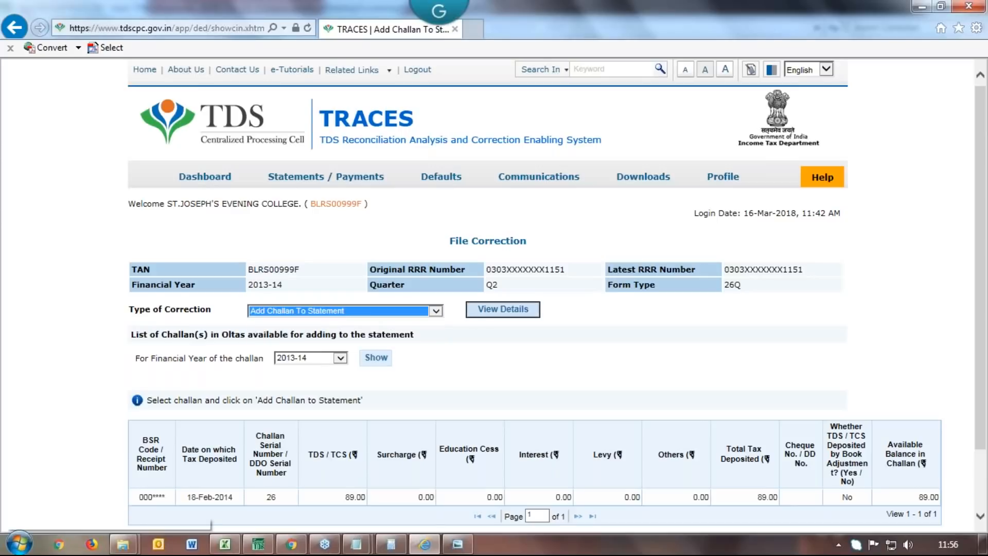
click(492, 311)
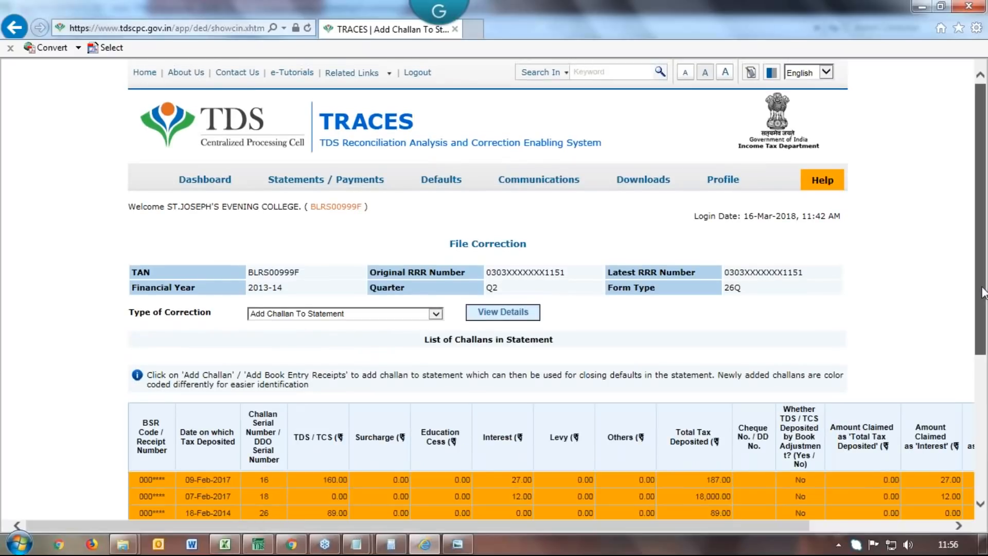
drag(982, 288, 979, 409)
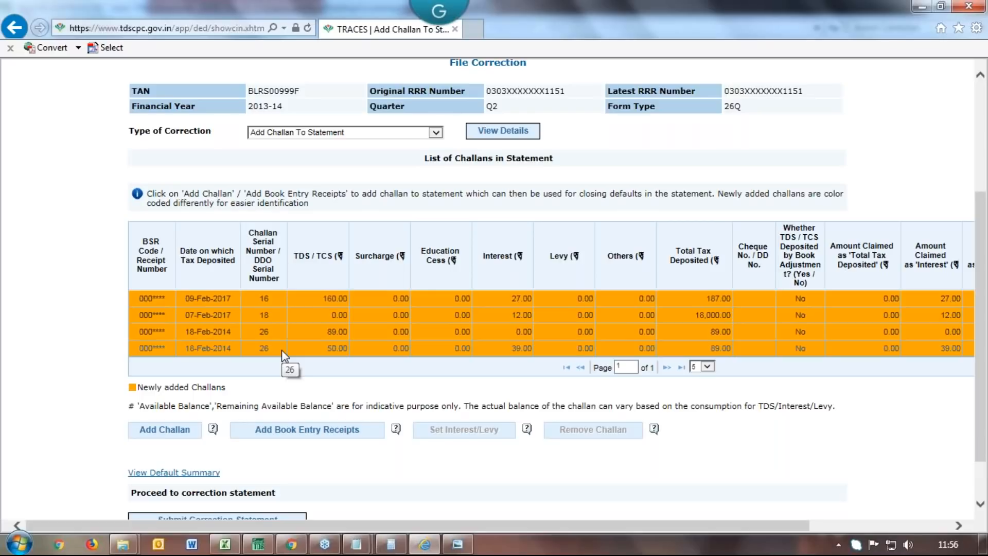
click(282, 351)
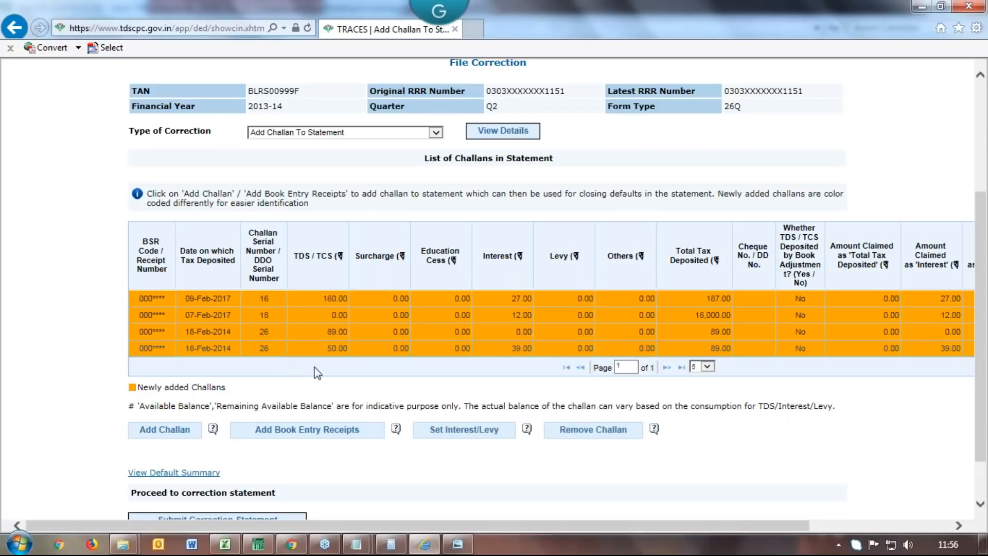
Review the fourth challan's Set Interest/Levy details, then go back to the OLTAS challan list
click(436, 441)
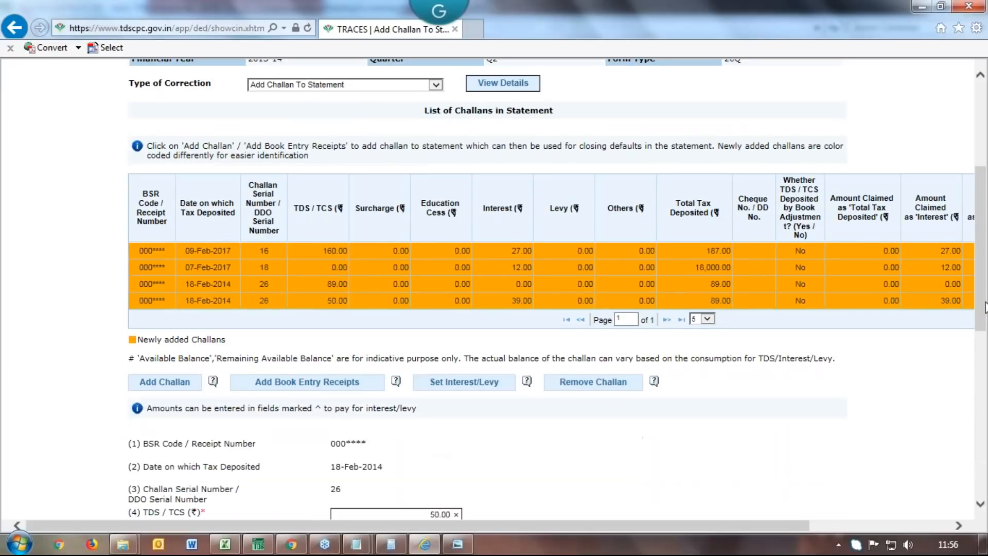
drag(981, 320, 964, 468)
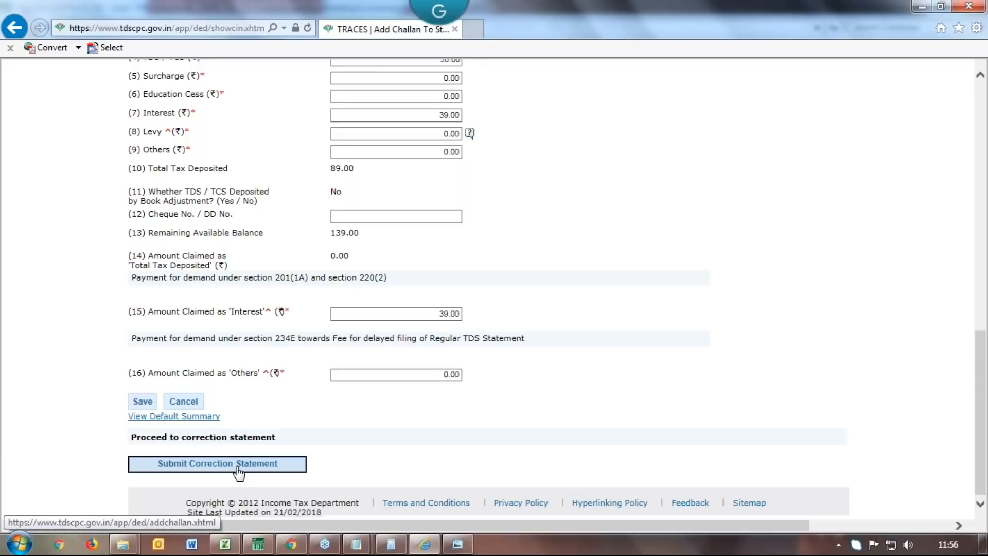
click(14, 27)
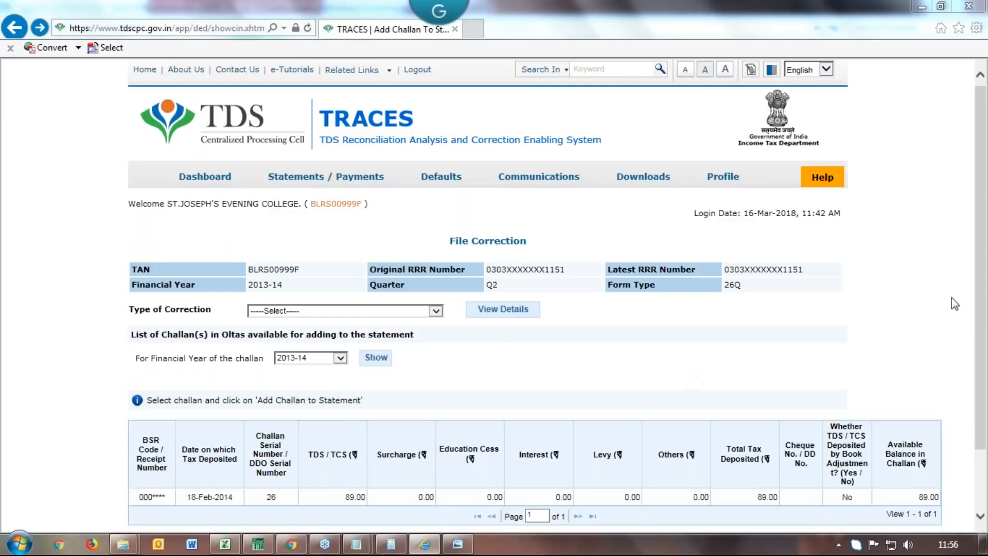
scroll(984, 332, down, 1)
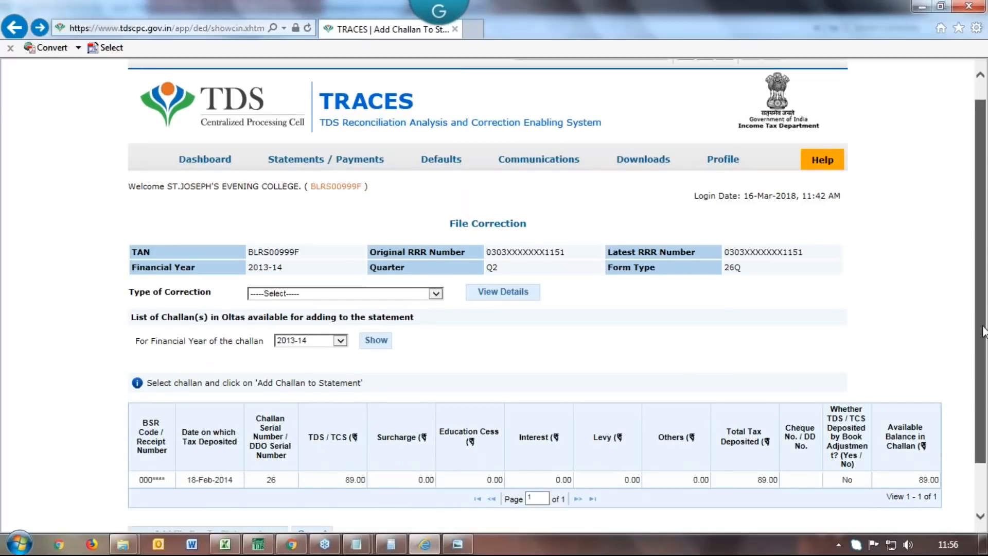
scroll(983, 332, down, 3)
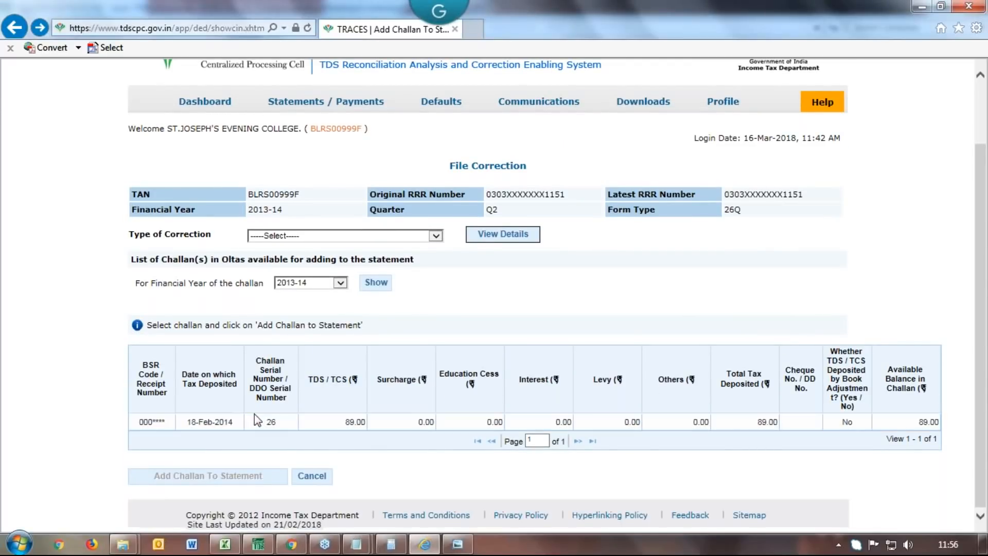
click(300, 423)
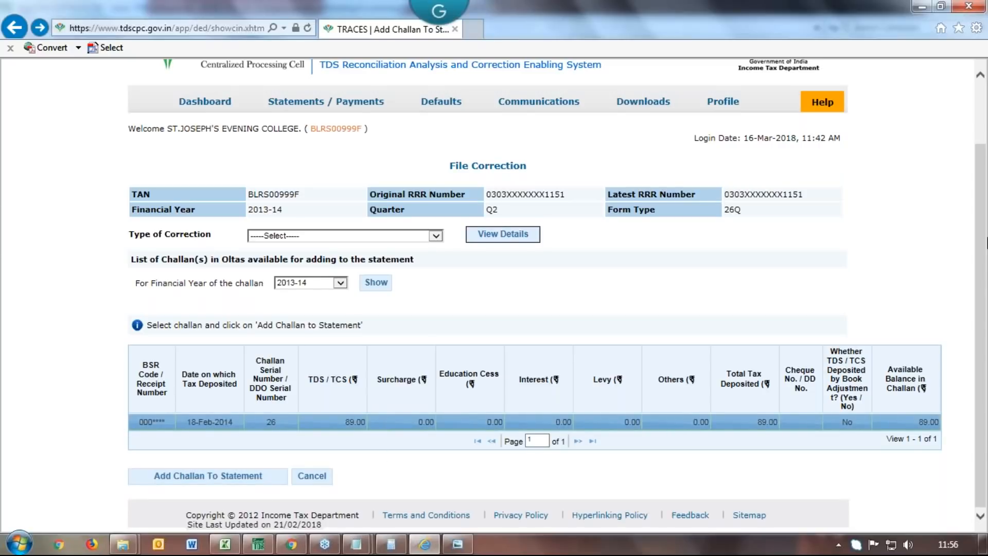
click(225, 479)
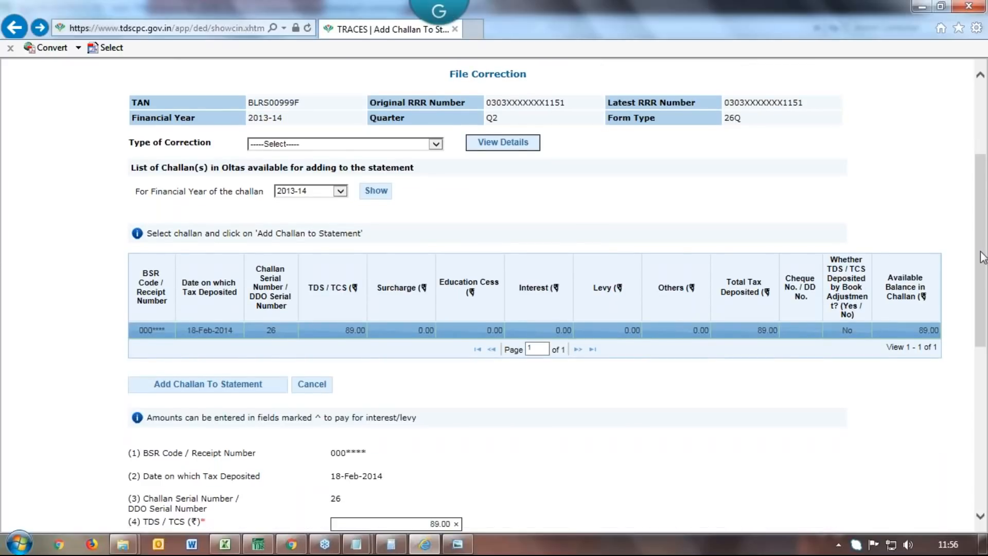
scroll(983, 257, down, 7)
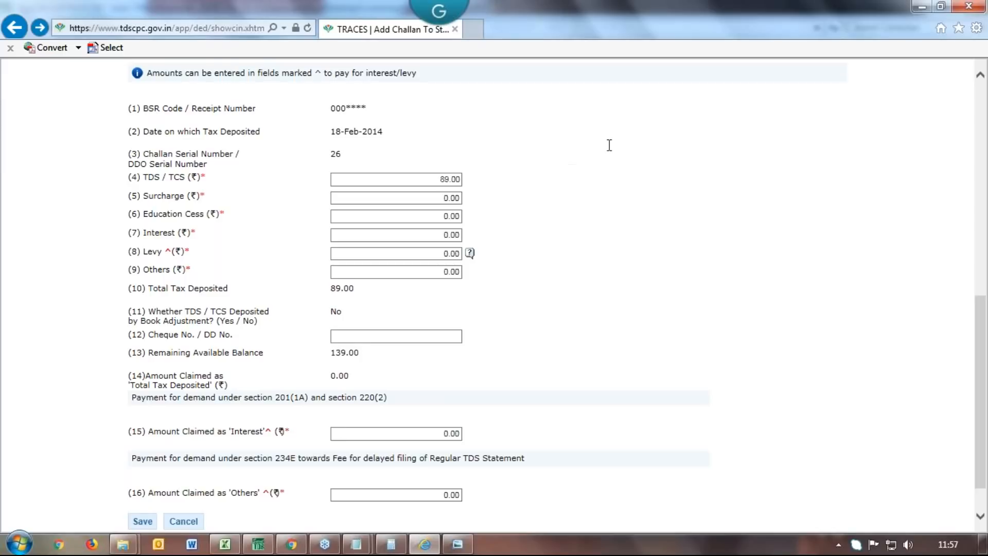
click(9, 27)
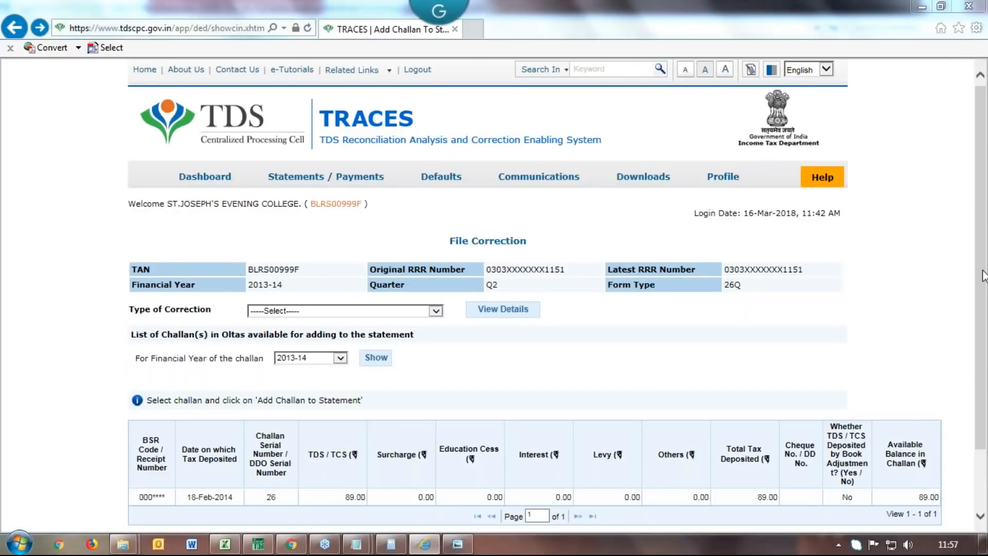
scroll(983, 275, down, 2)
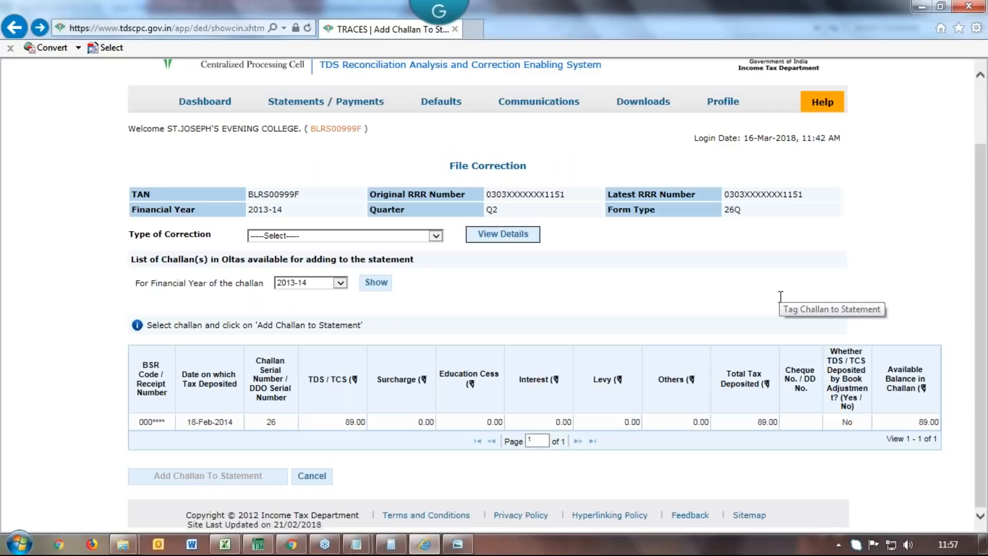
Choose Add Challan To Statement as the correction type and load the statement's challans
click(439, 236)
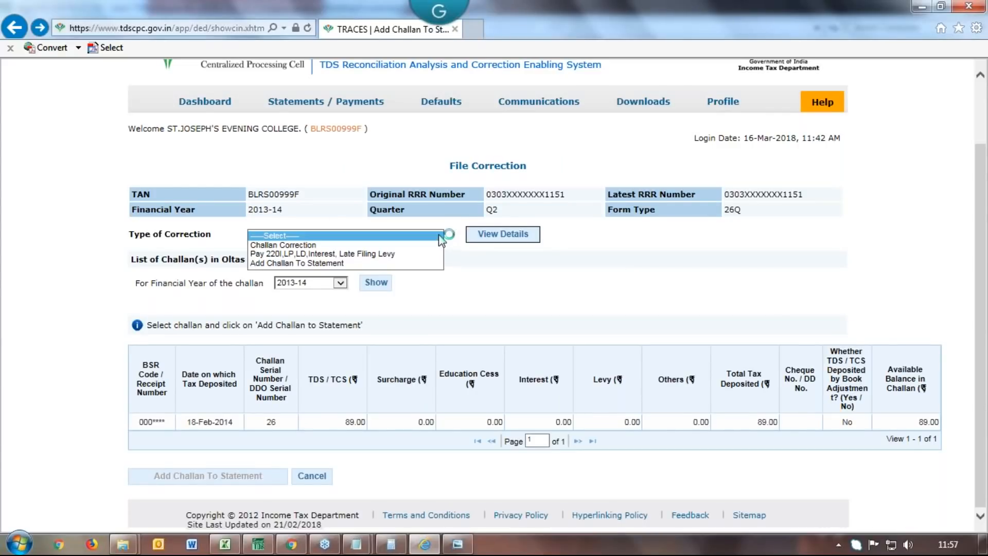
click(393, 262)
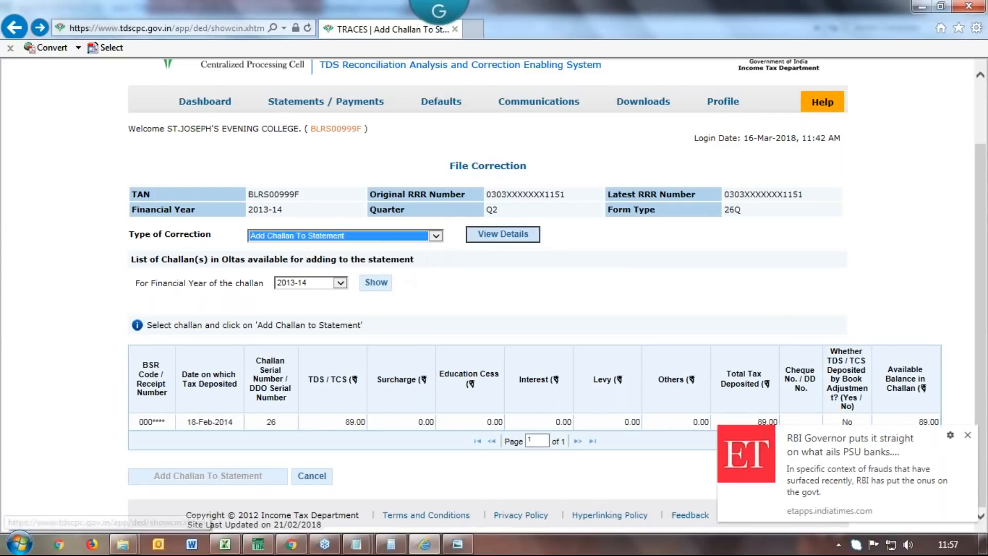
click(505, 235)
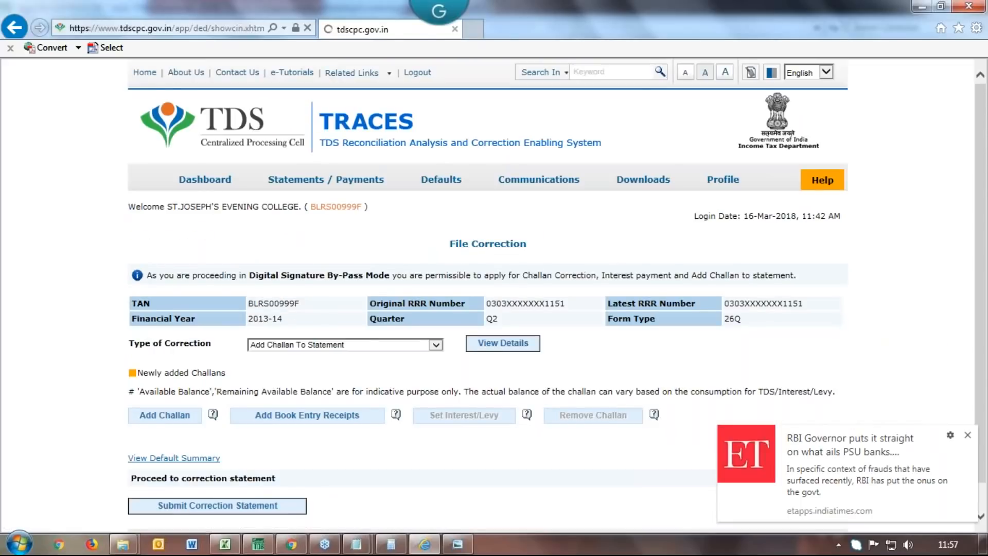
Open serial 26's interest/levy details: 50.00 TDS, 39.00 interest, 139.00 remaining
drag(981, 345, 984, 465)
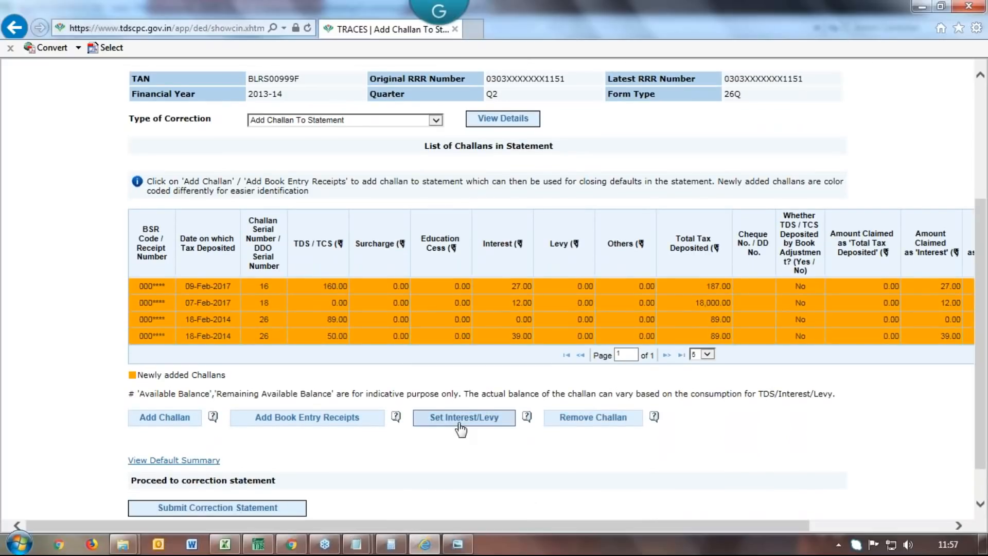
click(460, 429)
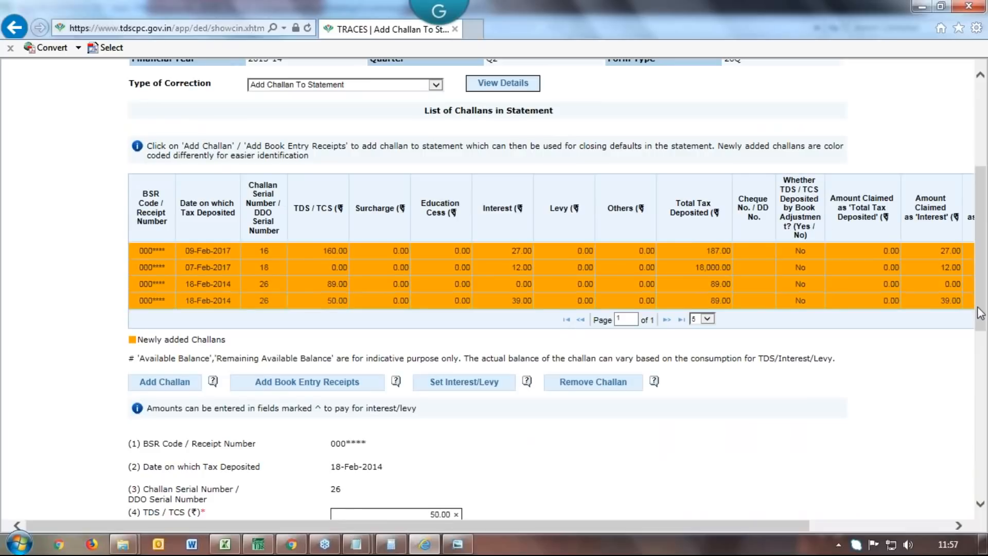
drag(979, 309, 973, 467)
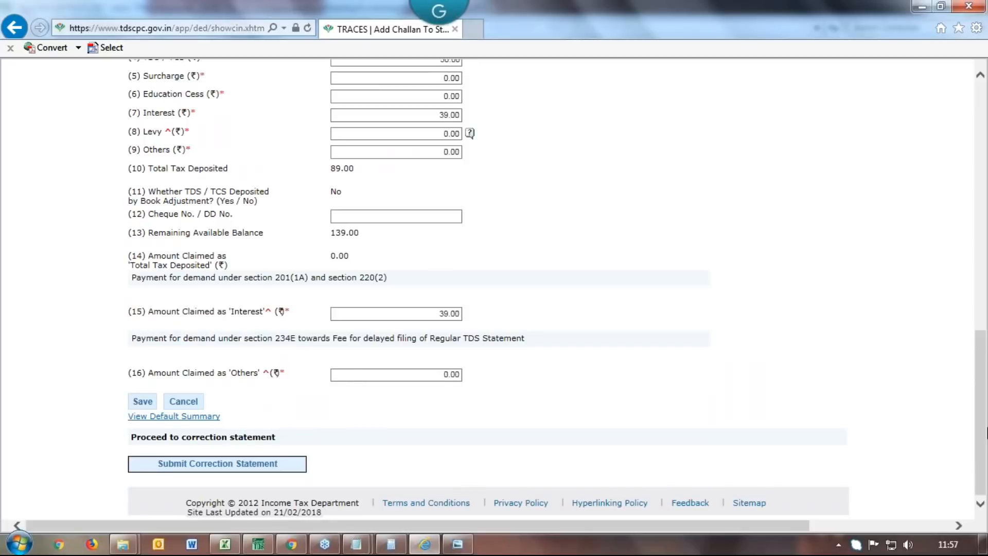
scroll(983, 420, up, 1)
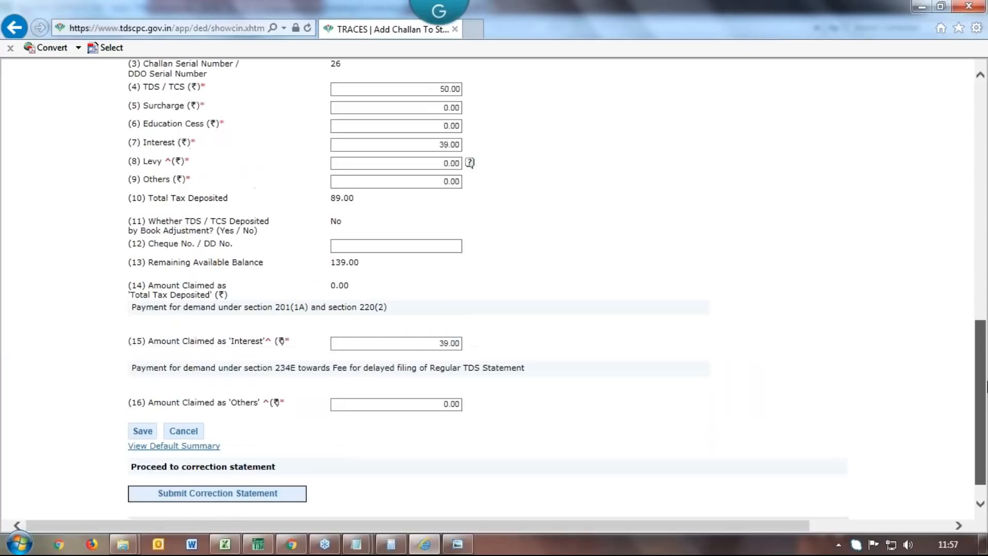
drag(986, 386, 985, 252)
scroll(178, 337, up, 1)
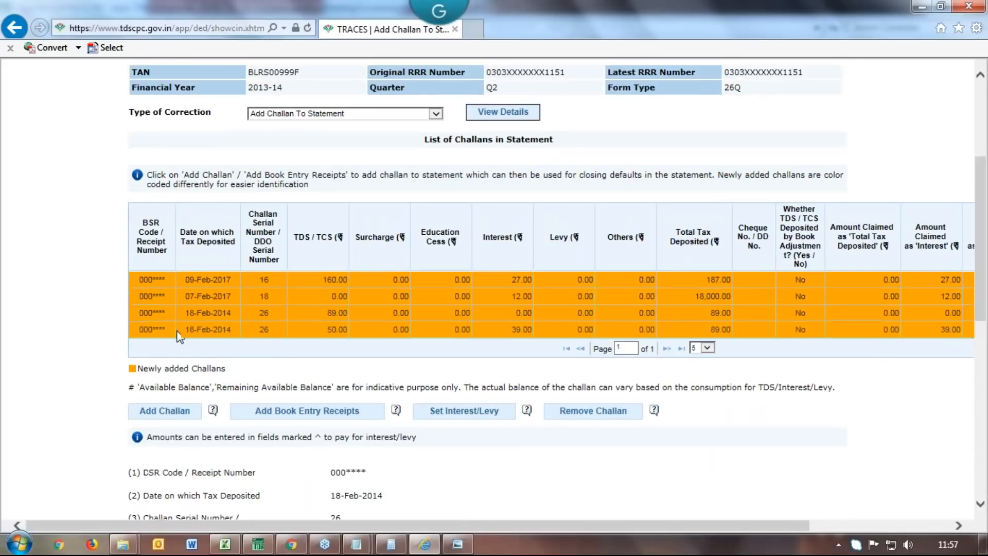
Select the last challan in the statement and dismiss both cancel confirmations
click(177, 331)
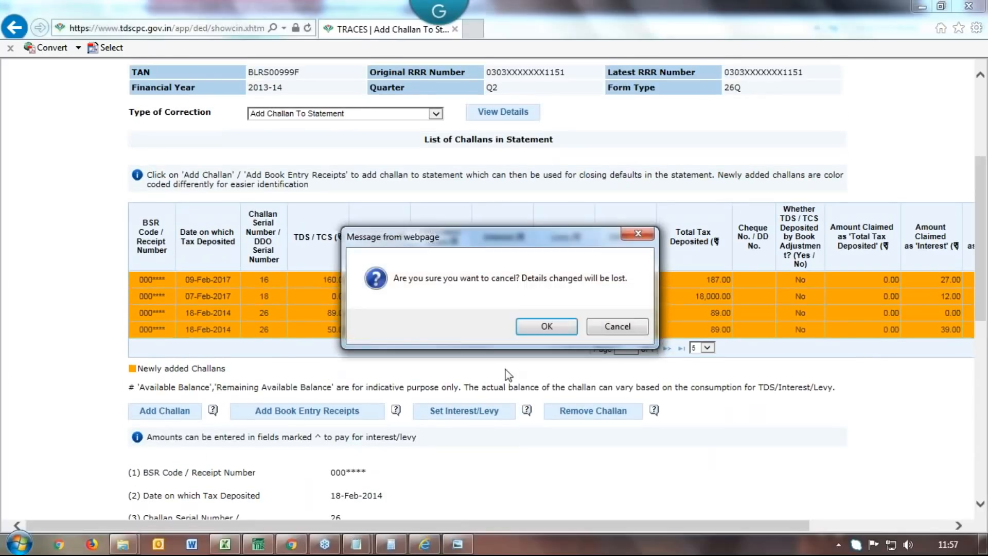
click(632, 233)
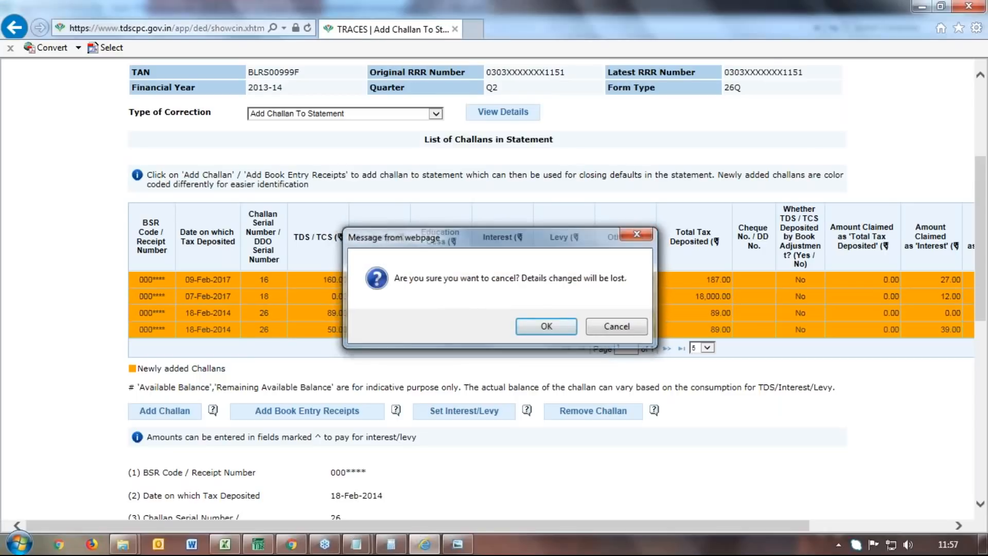
click(637, 234)
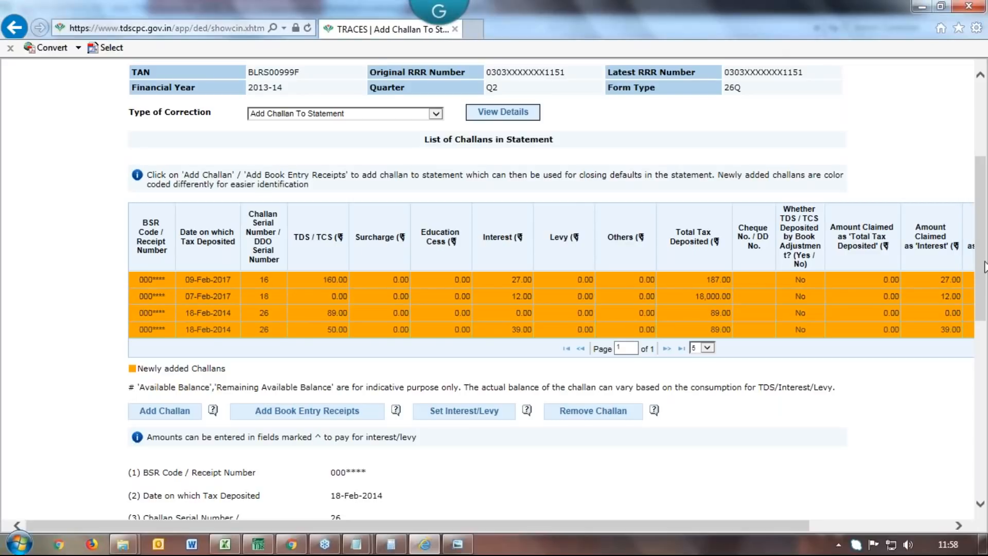
Log out of TRACES, close Internet Explorer, and answer No to Saral's 'Logged In' prompt
drag(985, 267, 984, 187)
click(425, 74)
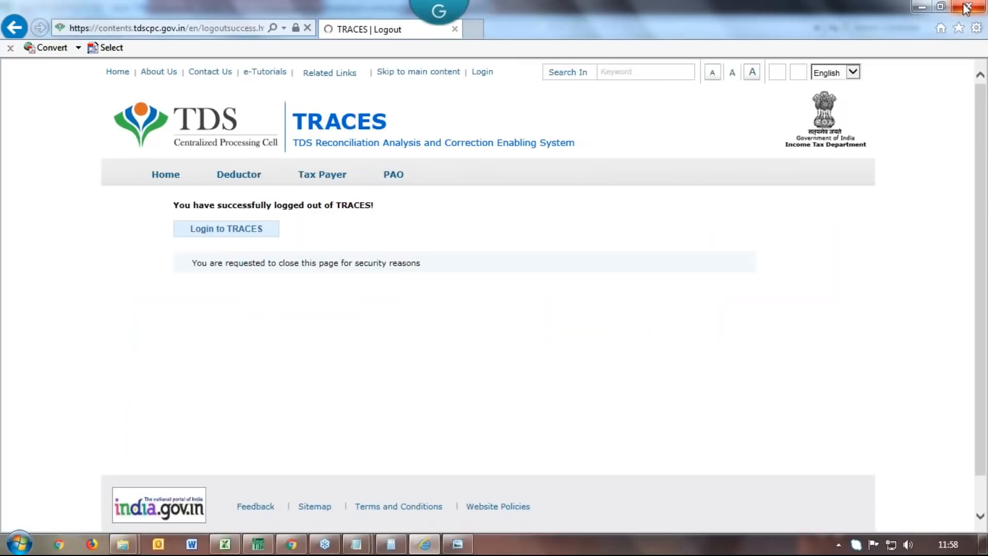
click(965, 7)
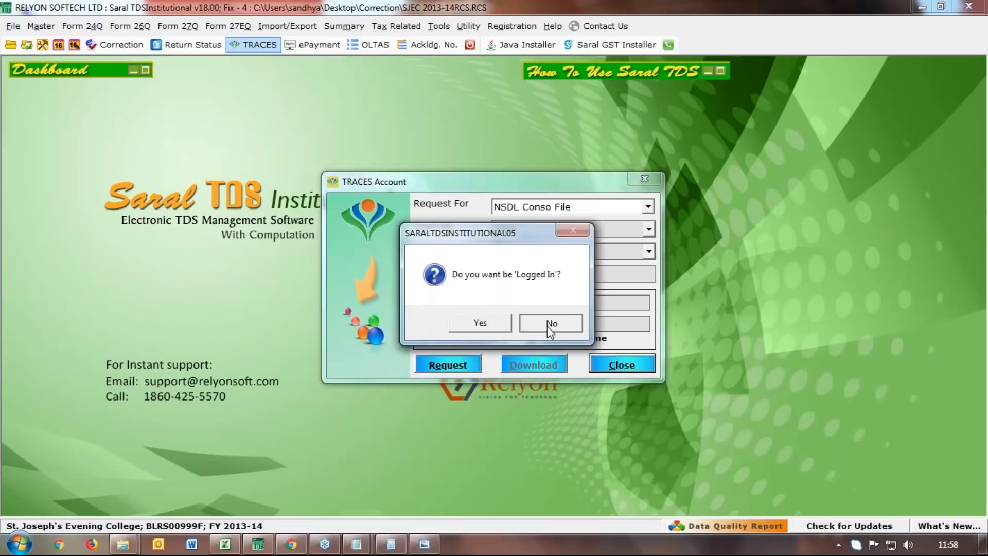
click(548, 324)
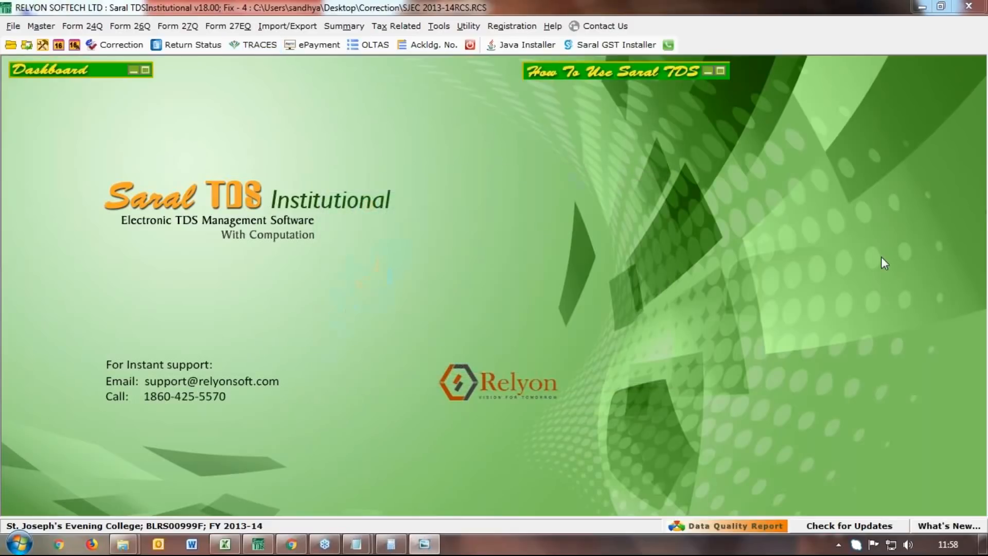
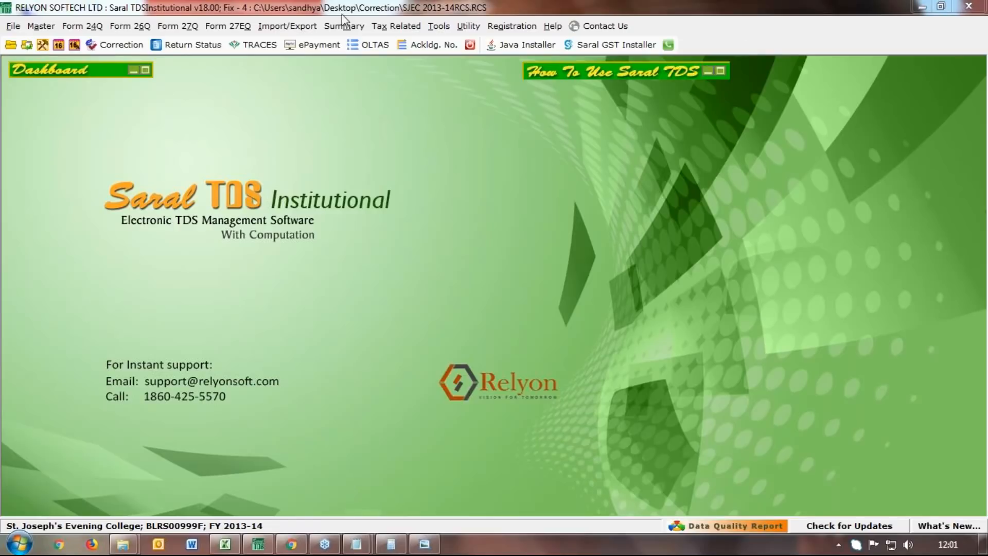
Request the TRACES Dashboard for the deductor account and agree to stay logged in
click(260, 45)
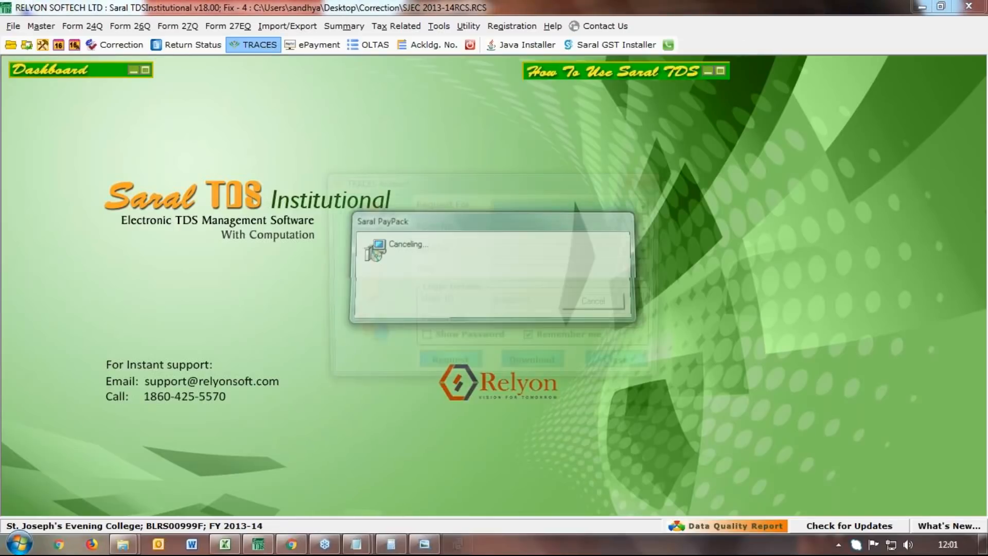
click(648, 207)
drag(647, 238, 646, 253)
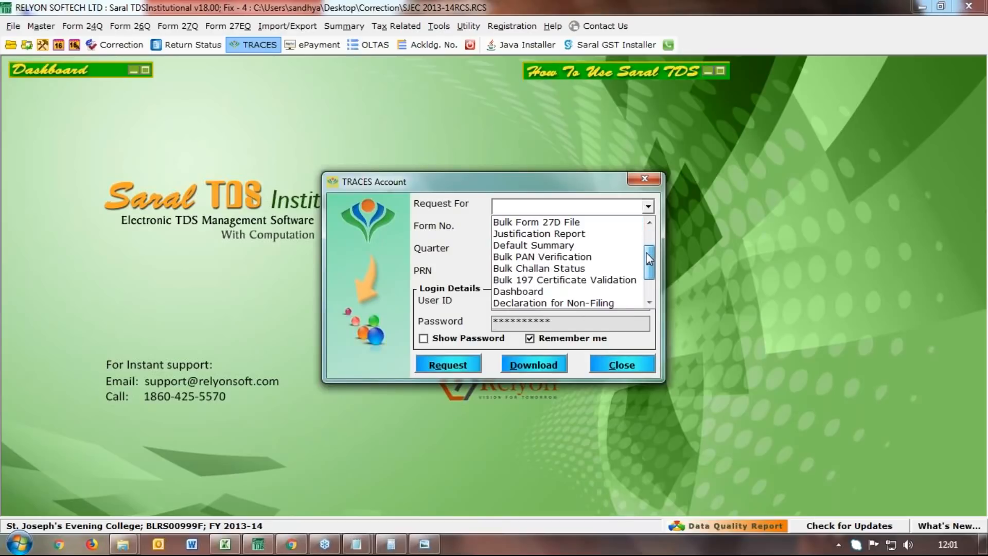
click(518, 292)
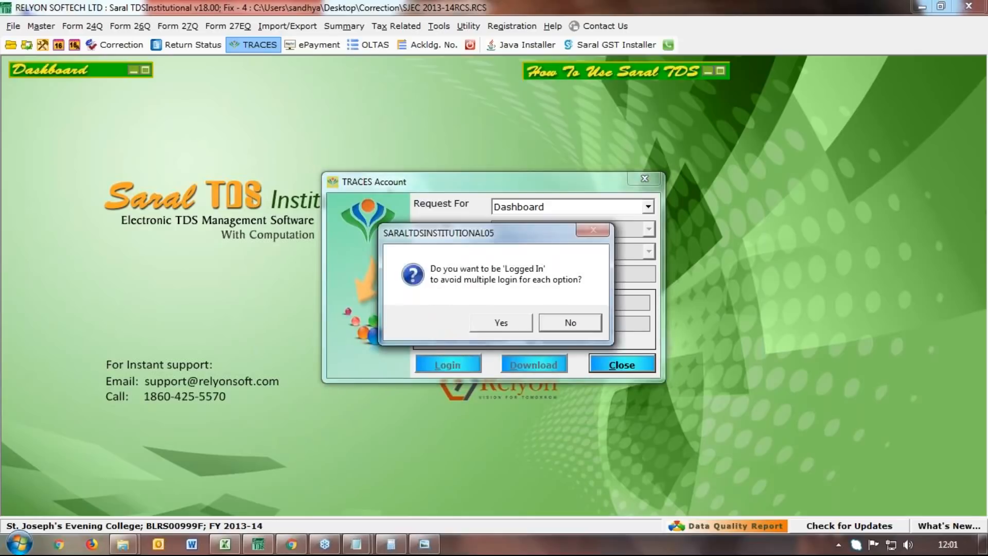
click(500, 323)
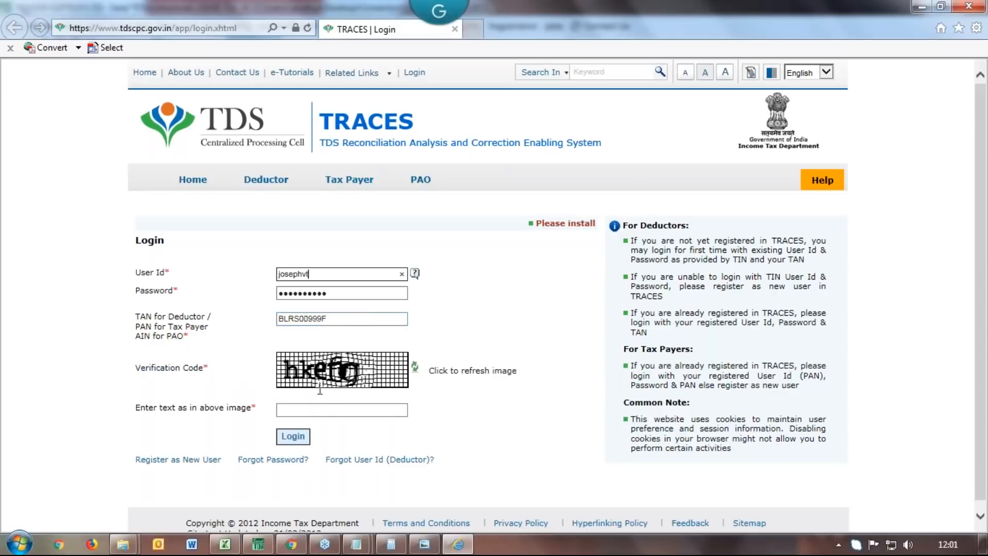
Enter the captcha and log in to TRACES
click(320, 405)
text(hkefg)
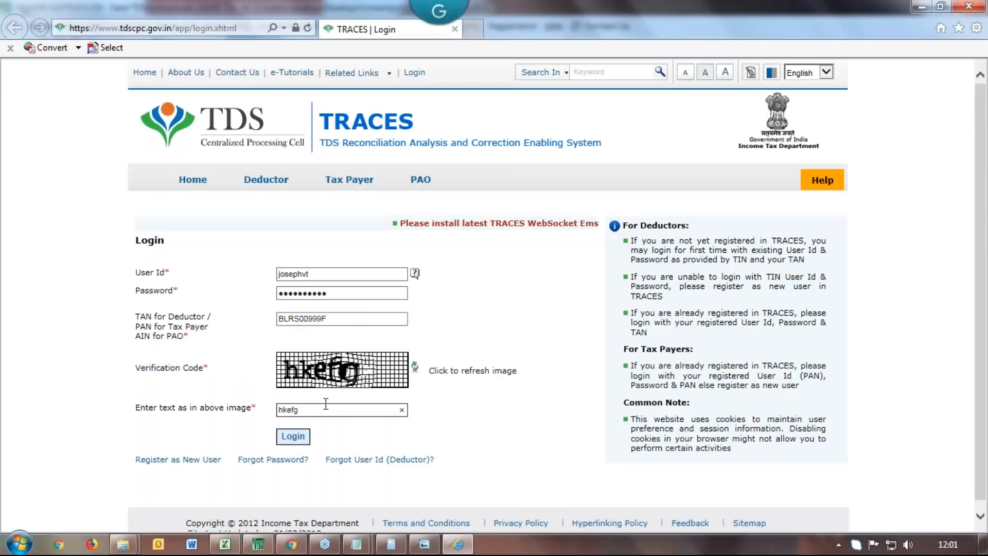
key(Return)
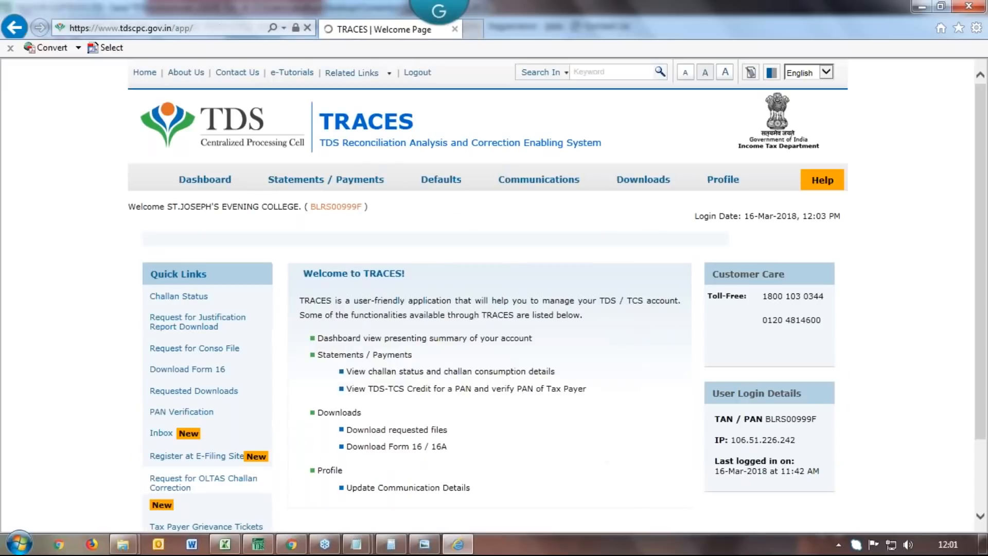
List all tracked correction requests and resume the in-progress 26Q Q2 2013-14 correction
mouse_move(444, 199)
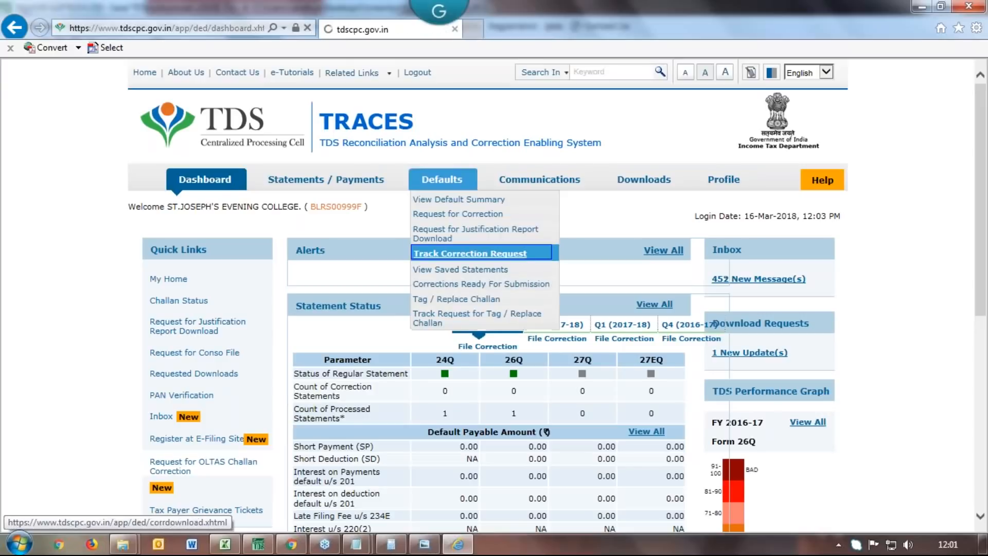
click(436, 253)
click(308, 298)
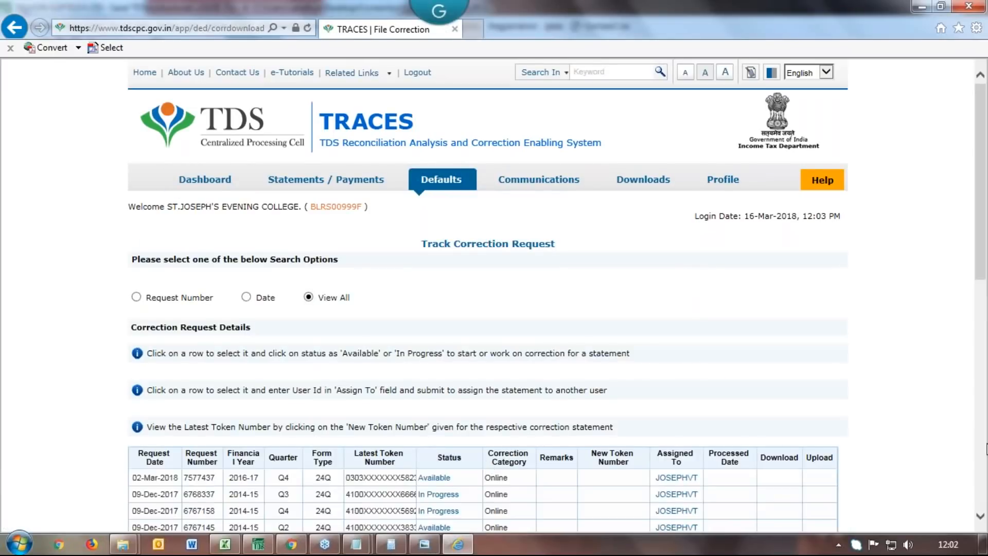
click(980, 516)
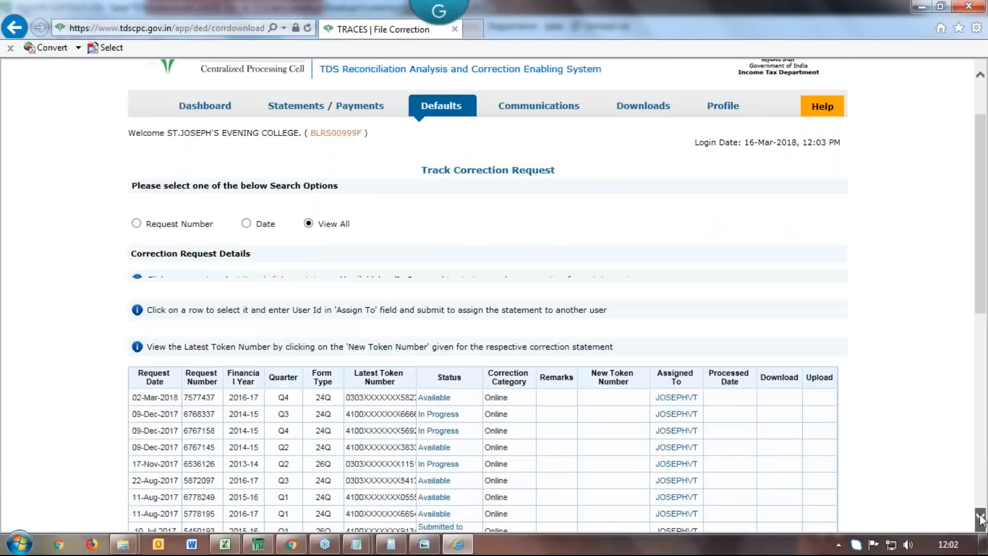
click(435, 369)
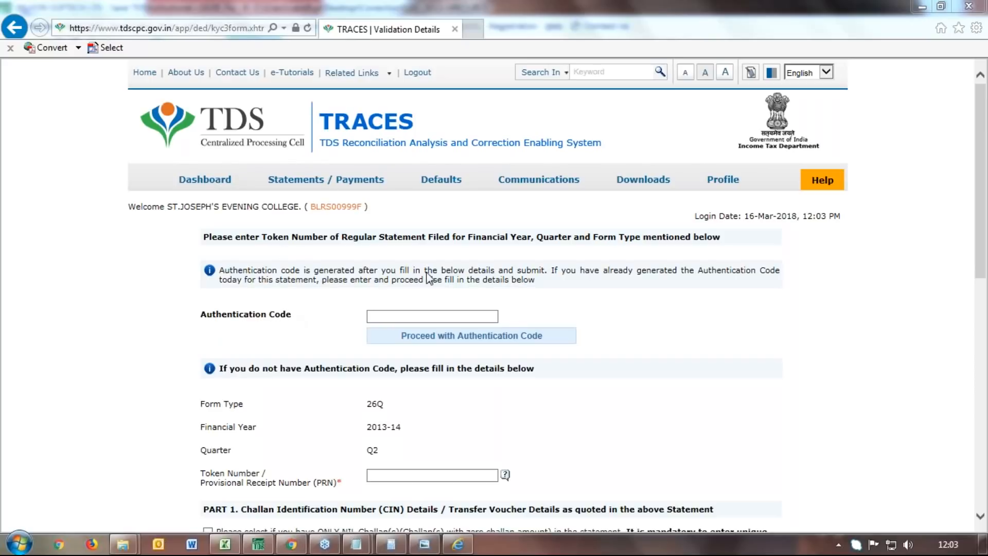
mouse_move(645, 180)
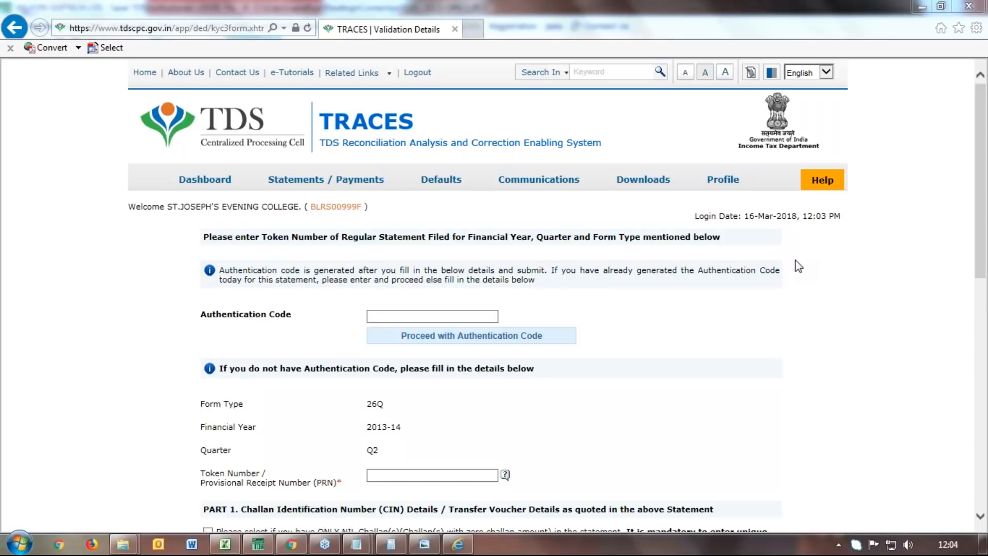
click(259, 544)
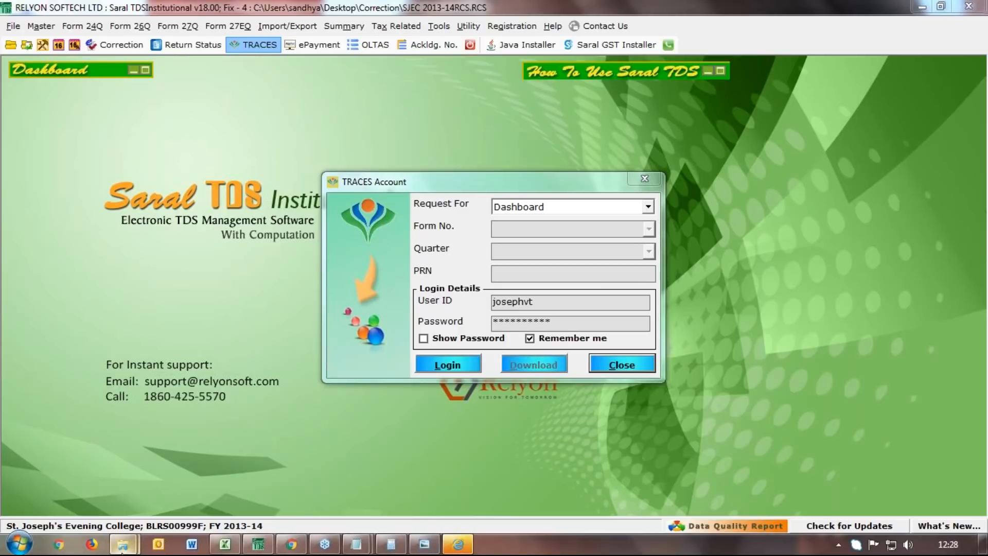
Bring up the TRACES Account dialog with saved login details, requesting Dashboard
mouse_move(114, 550)
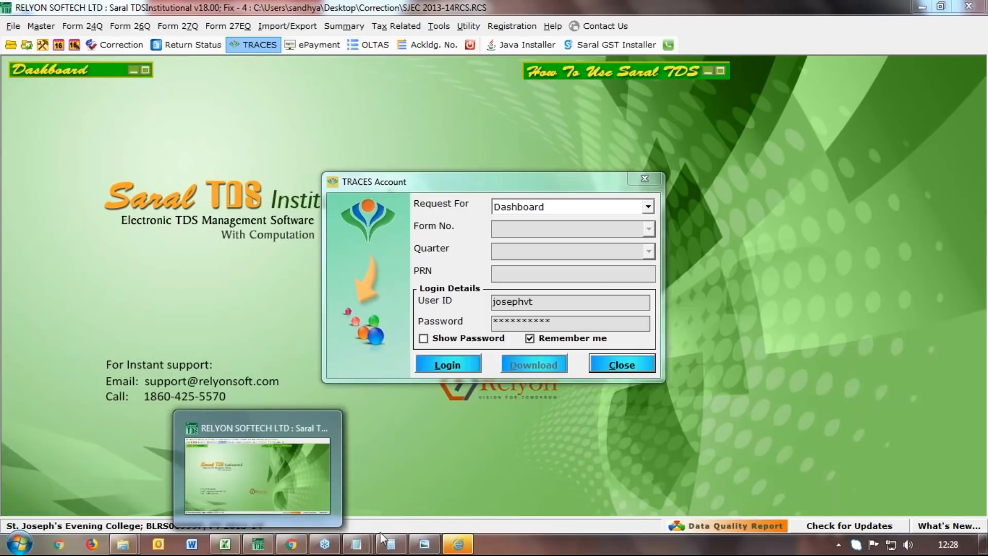
Bring the TRACES Account window back, reposition it, and close it
click(440, 476)
click(439, 476)
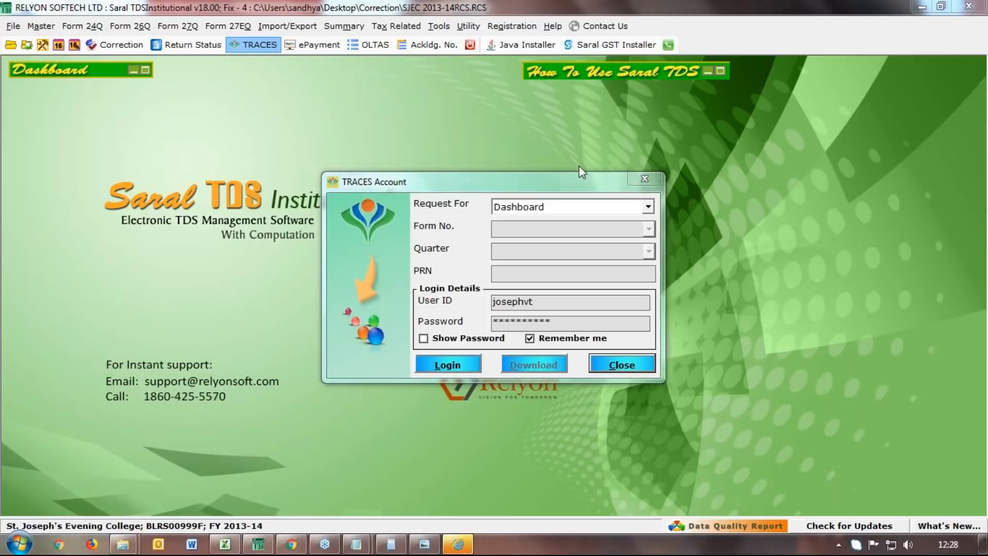
drag(570, 175, 548, 59)
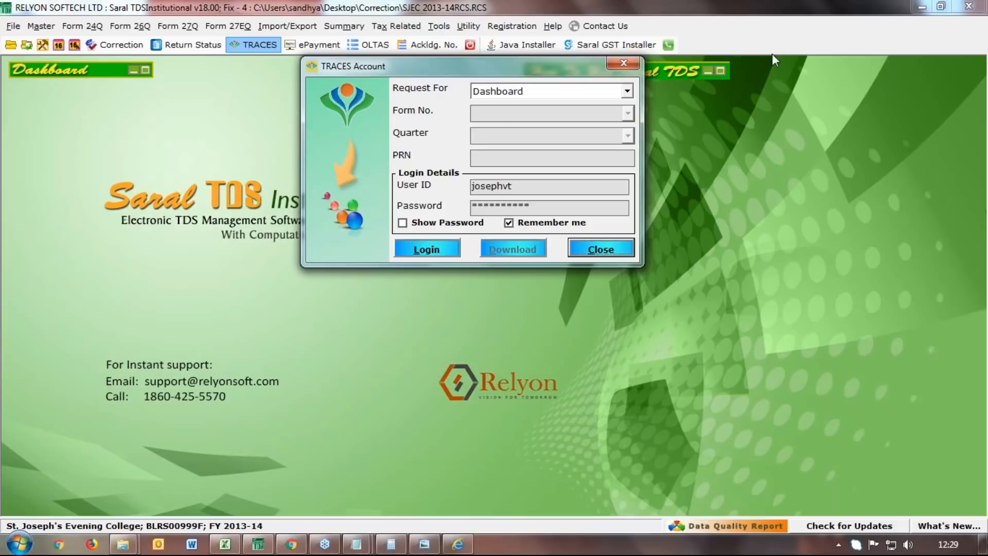
click(427, 249)
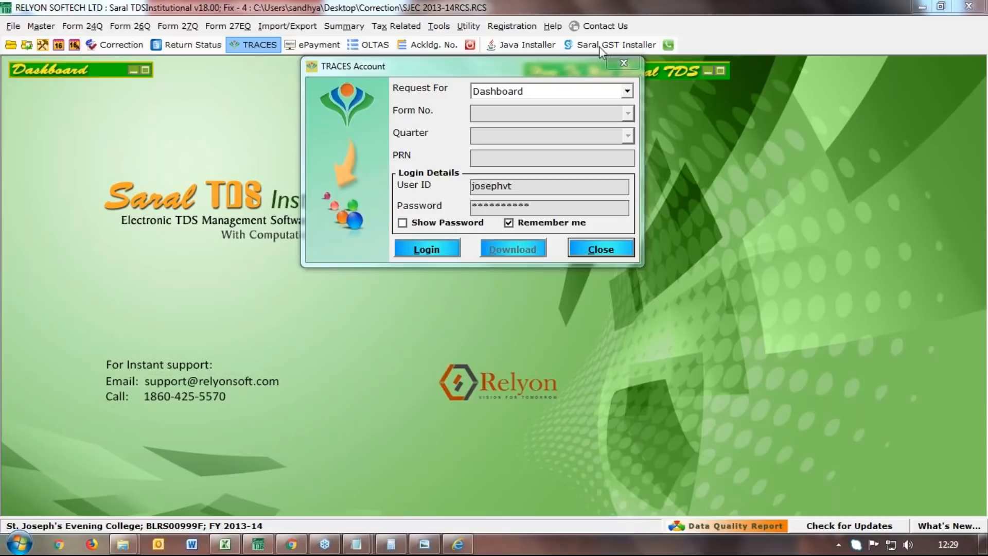
drag(577, 61, 568, 115)
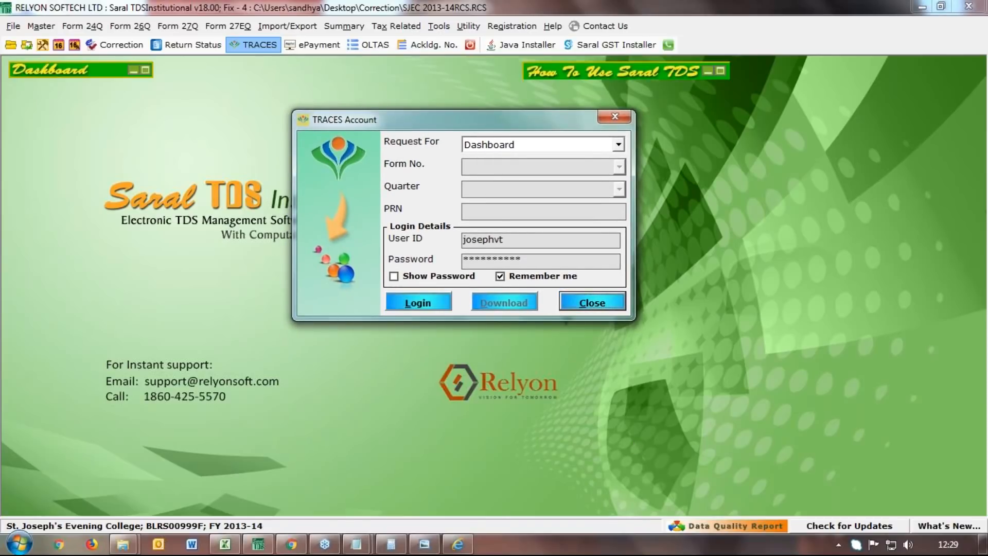
drag(535, 124, 463, 140)
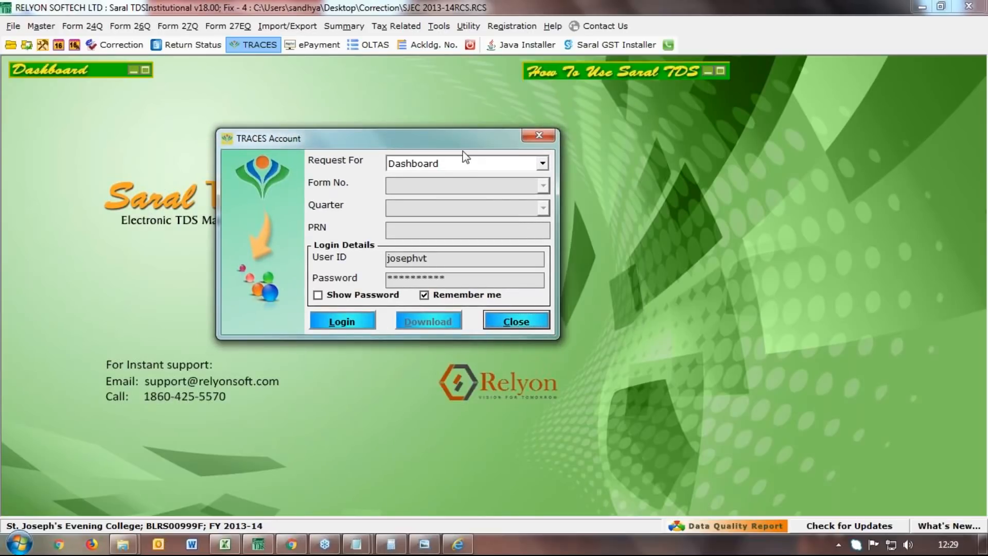
click(526, 321)
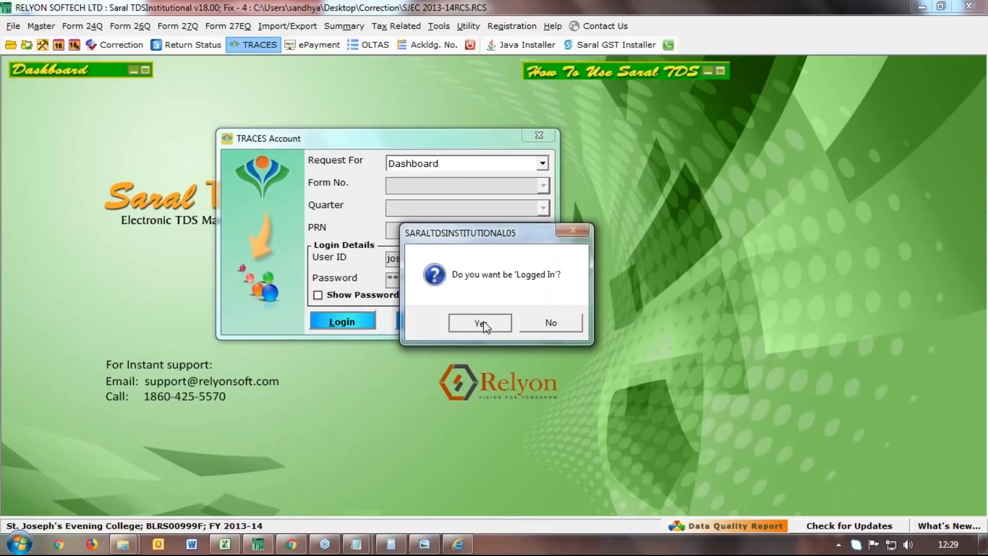
Confirm staying logged in, then request the TRACES Dashboard and log in
click(485, 324)
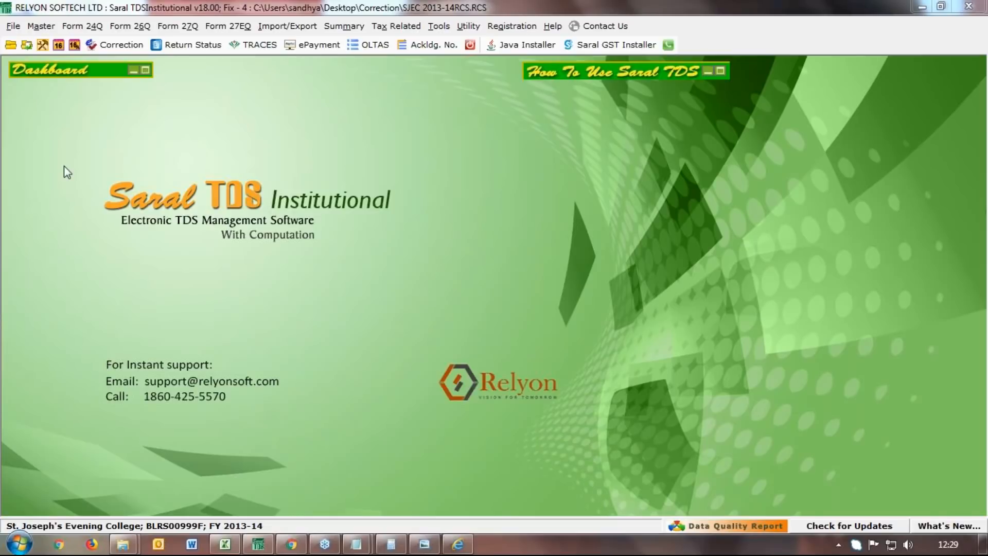
click(253, 45)
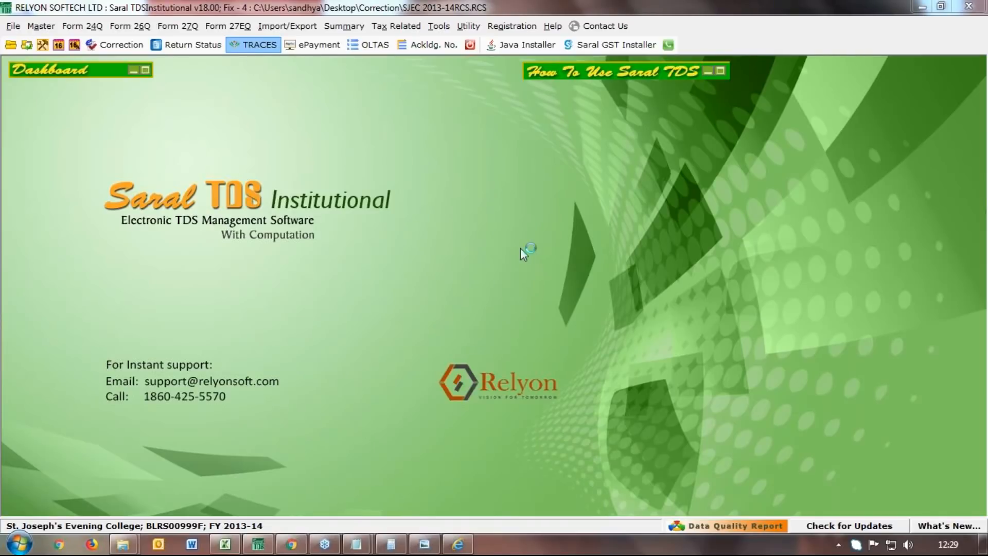
click(648, 206)
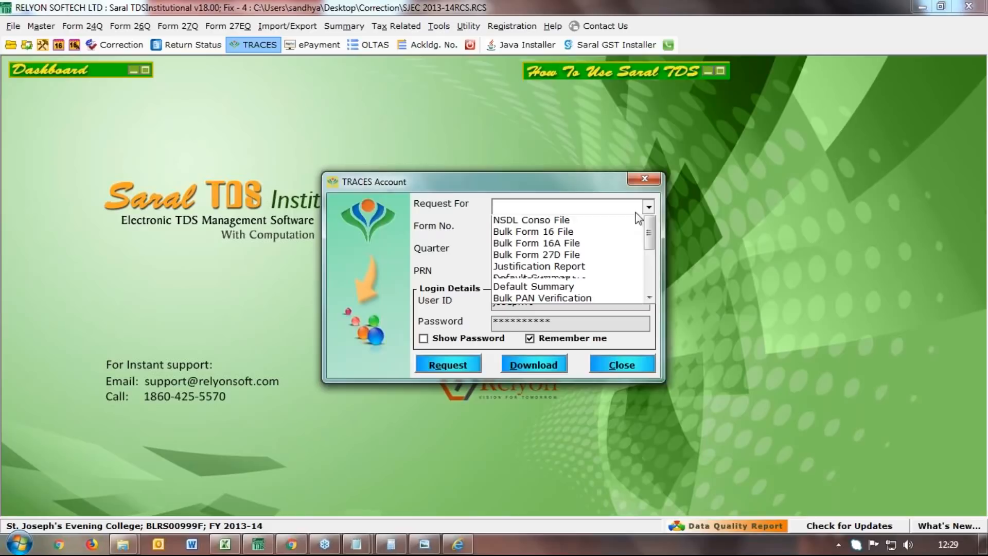
drag(649, 246, 649, 271)
click(517, 280)
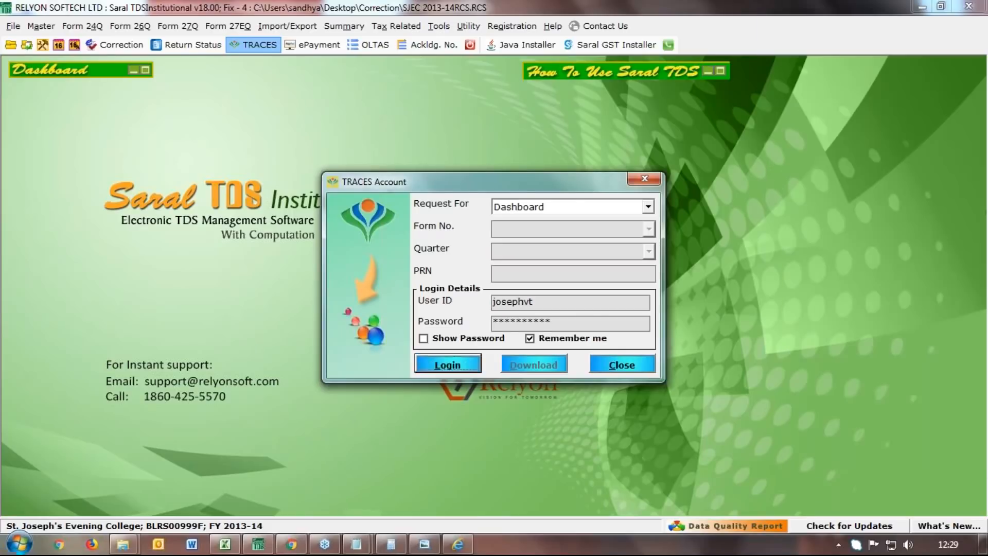
click(447, 365)
click(498, 321)
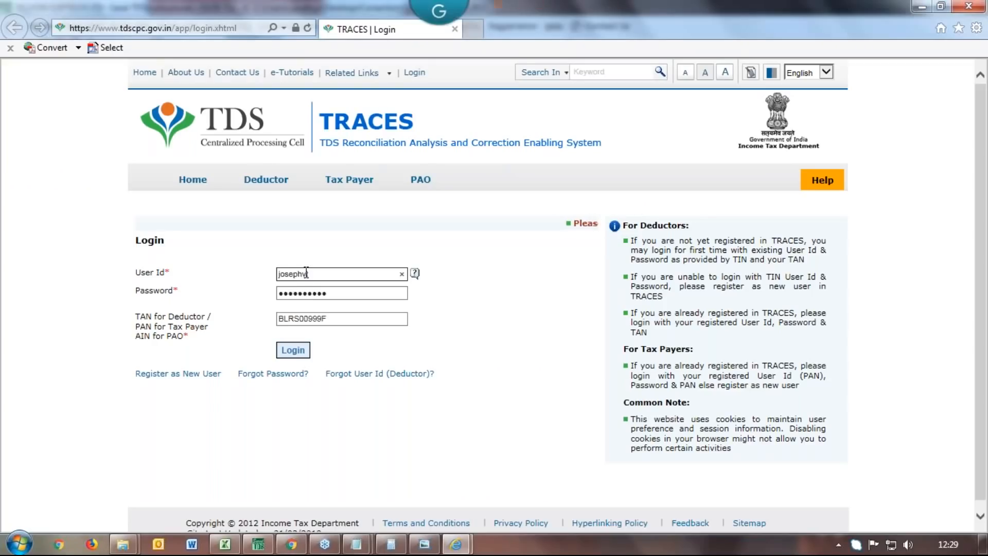
Enter the captcha and submit the TRACES login
click(314, 404)
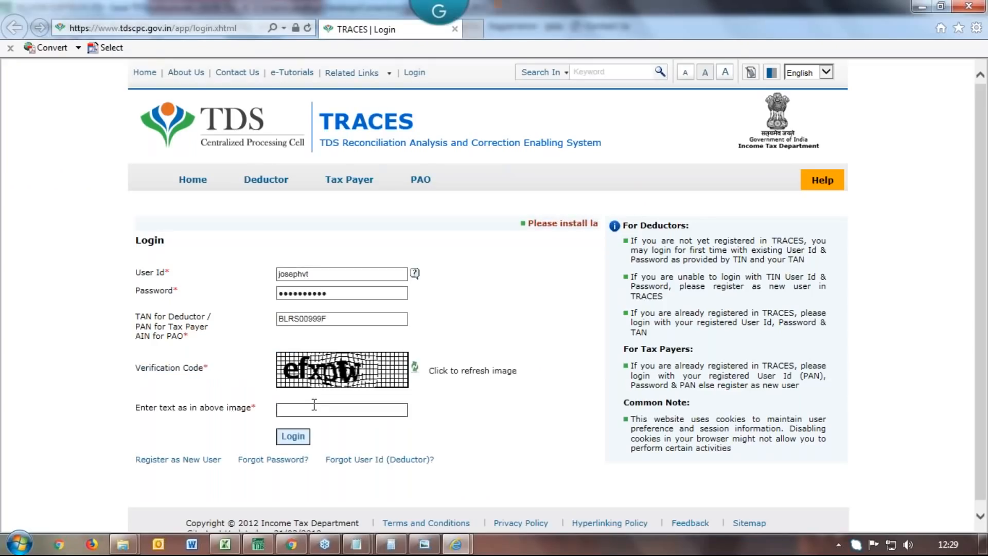
text(ef)
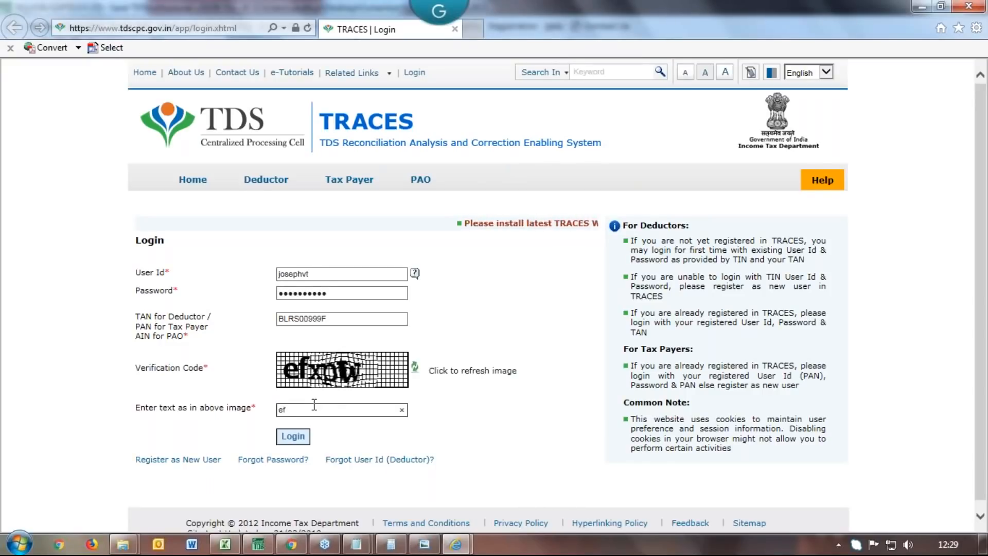
text(xpw)
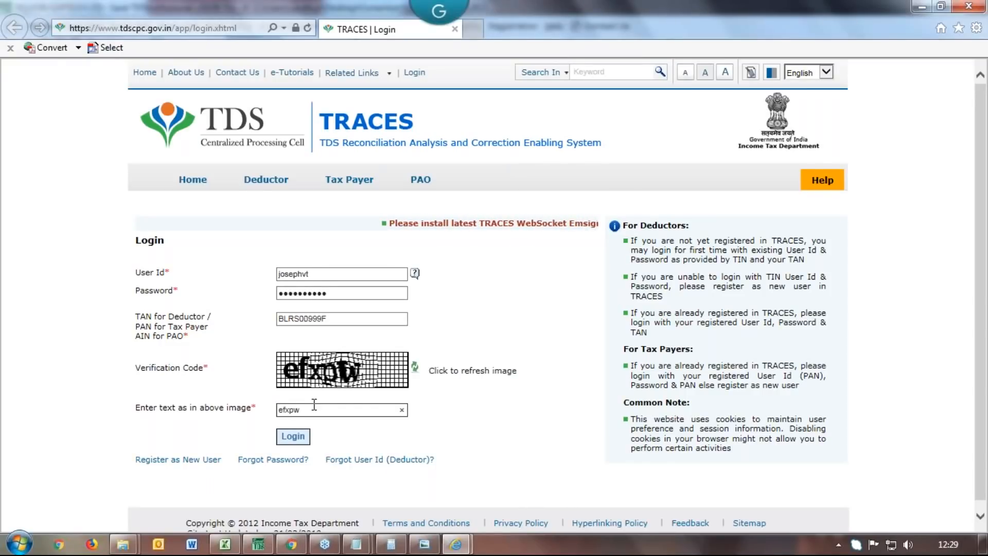
key(Return)
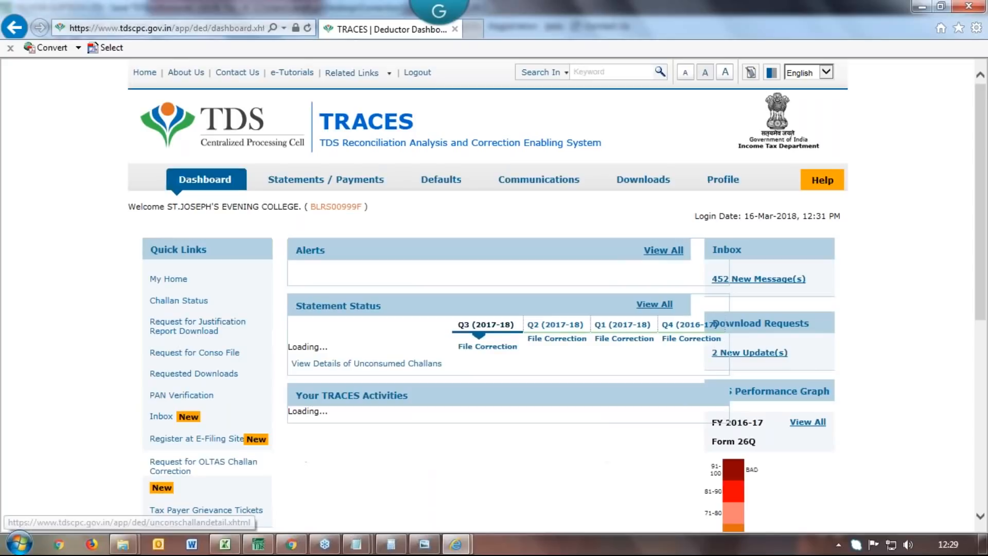
Open the in-progress 26Q Q2 2013-14 correction from the full list of correction requests
mouse_move(441, 179)
click(470, 253)
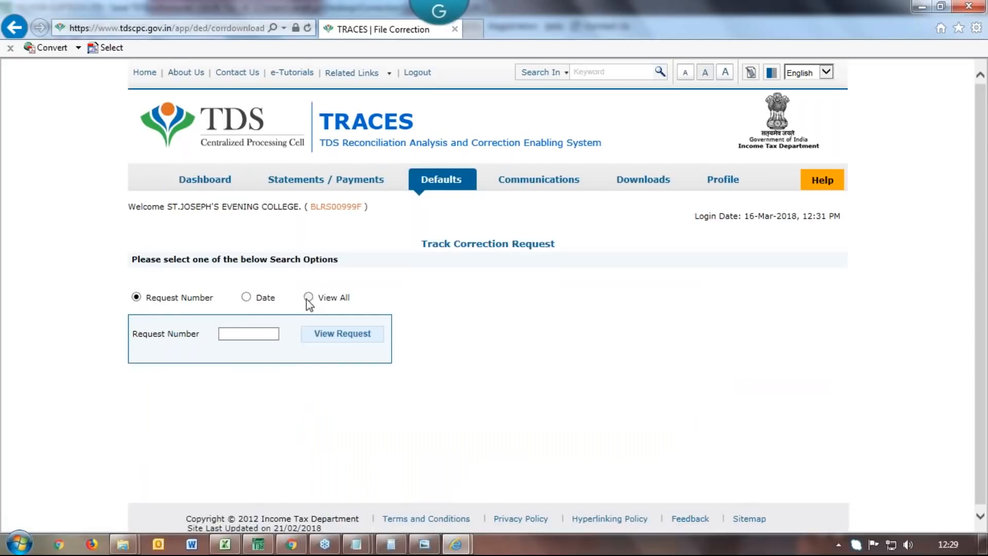
click(308, 296)
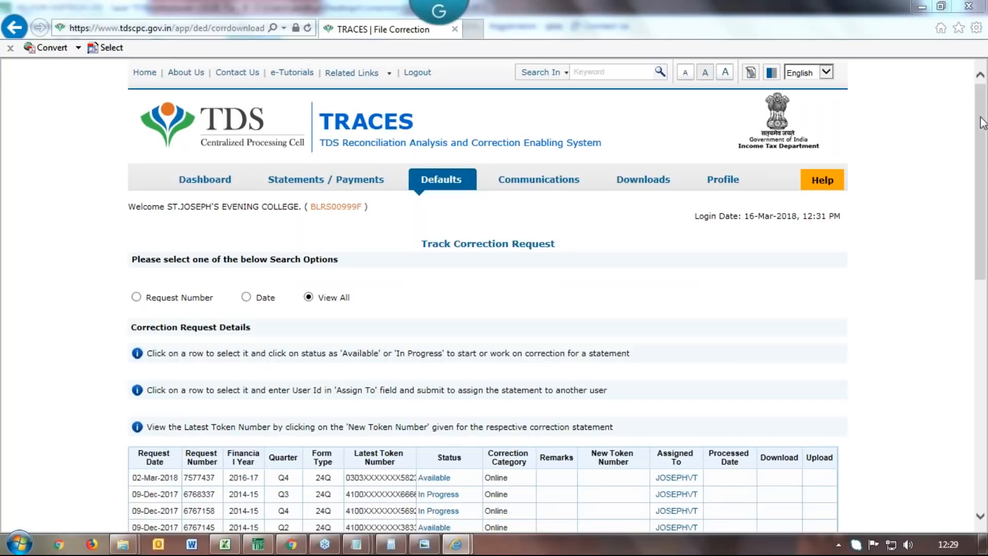
drag(981, 259, 981, 335)
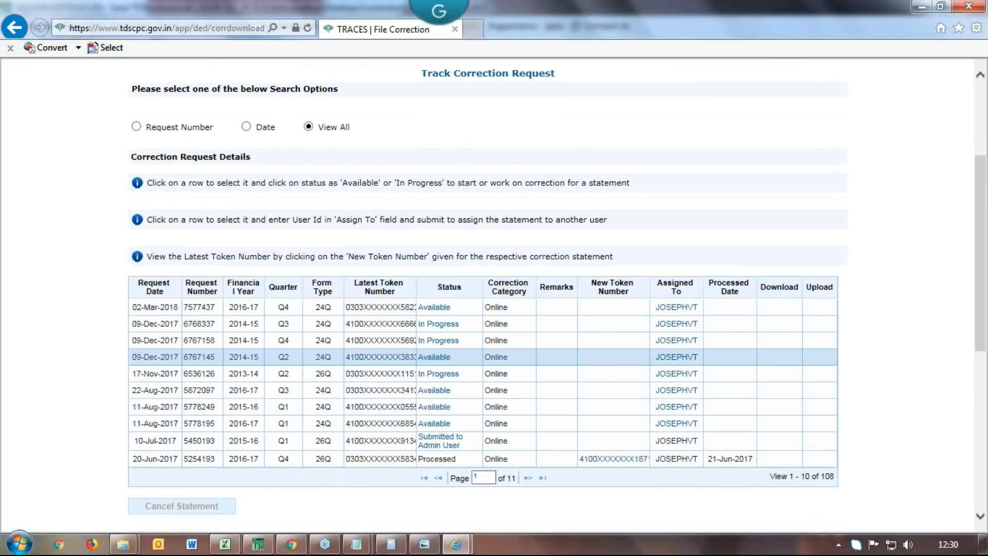
click(441, 374)
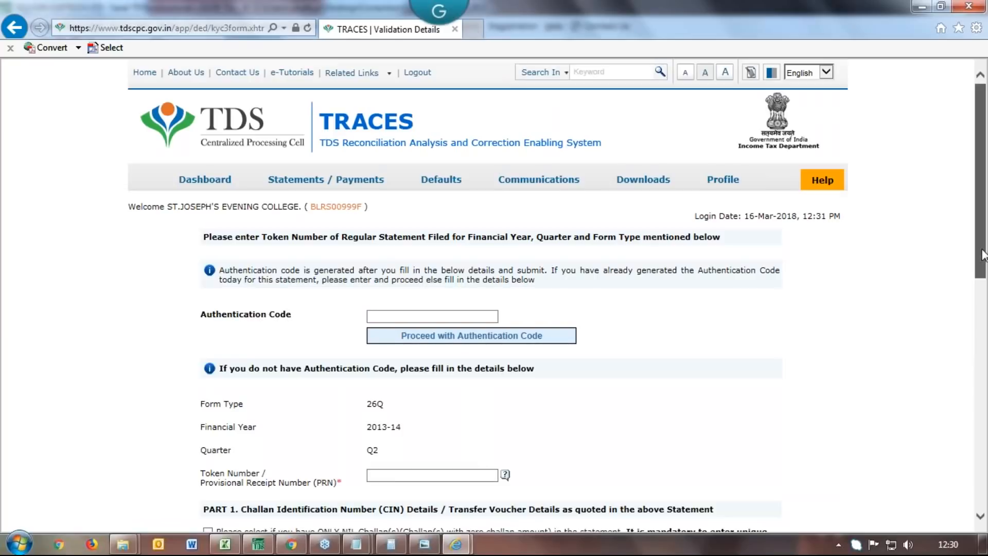
Paste the authentication code and proceed to the File Correction page
drag(983, 255, 894, 276)
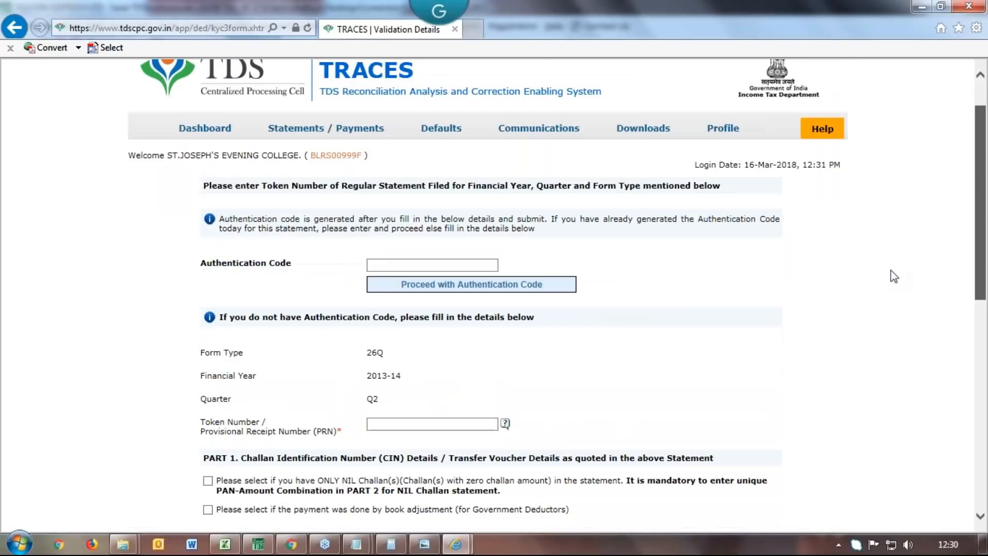
click(396, 264)
text(VgFod2)
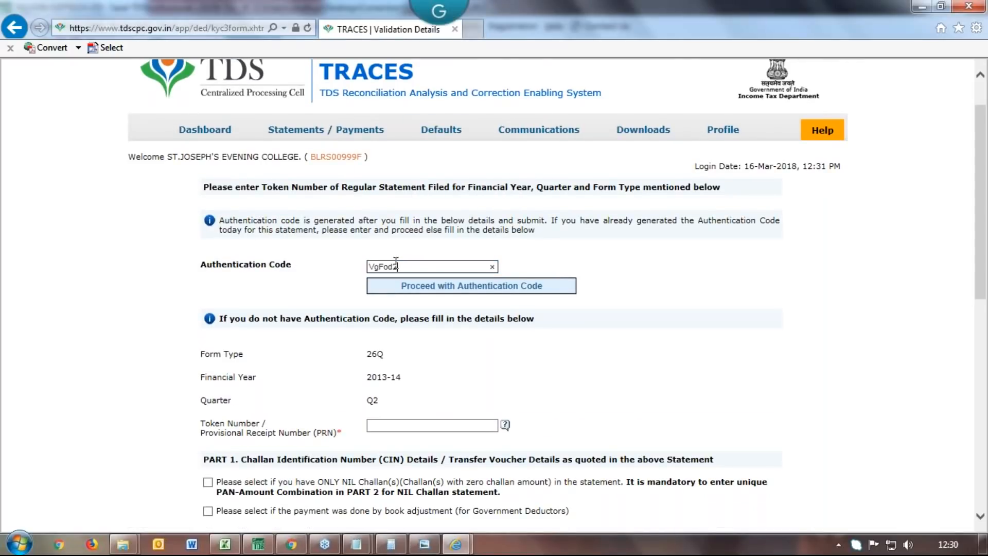
click(463, 287)
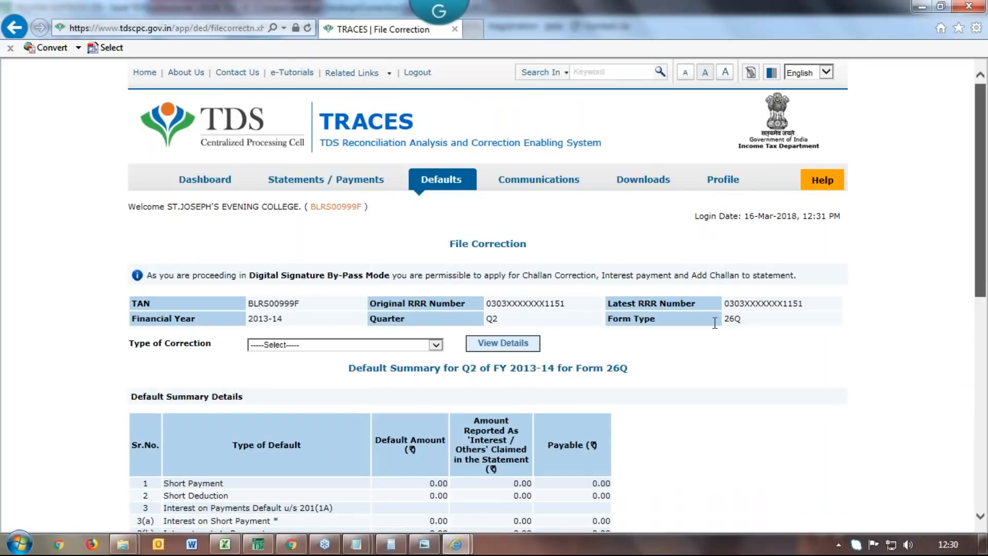
Choose Add Challan To Statement as the correction type, view its details, and open Add Challan
scroll(944, 320, down, 3)
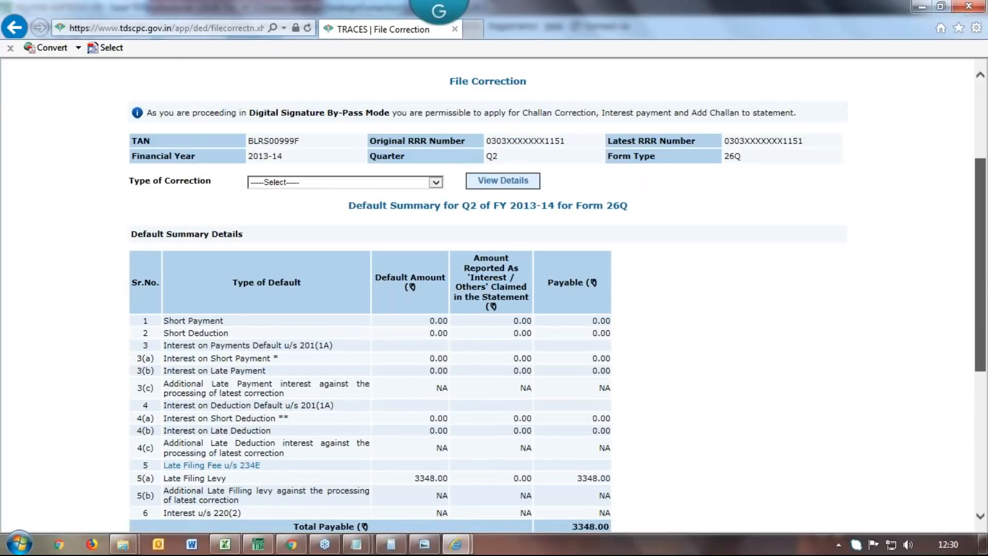
scroll(463, 175, down, 1)
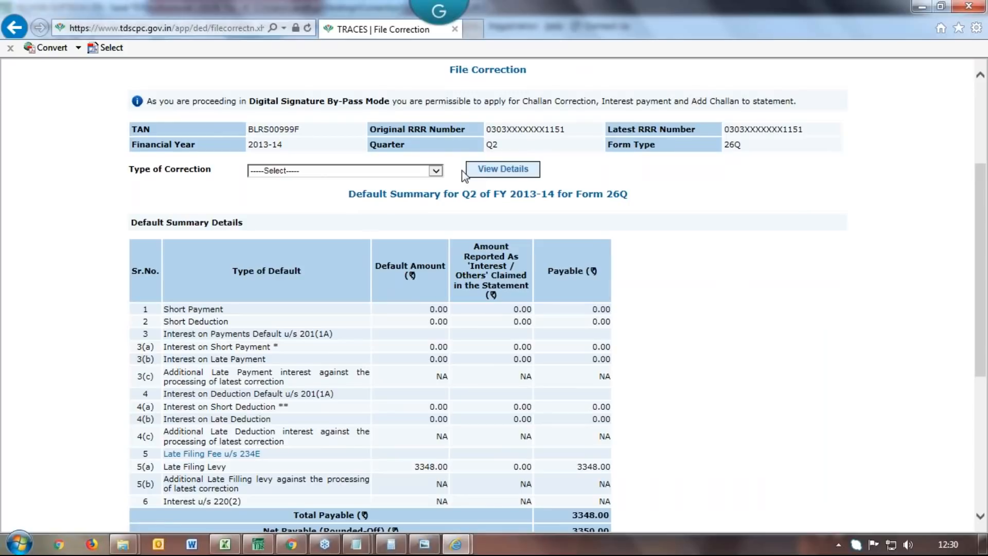
click(435, 170)
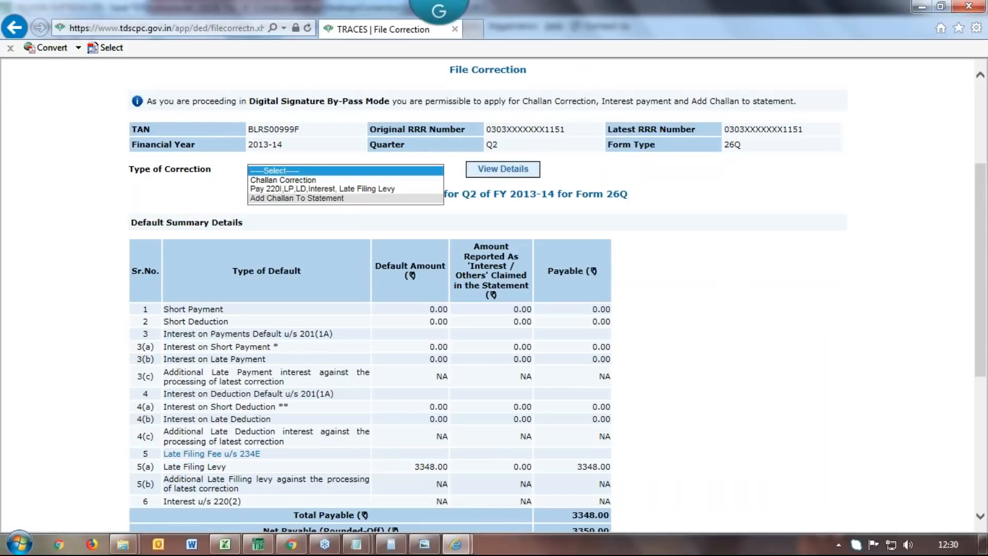
click(297, 198)
click(507, 172)
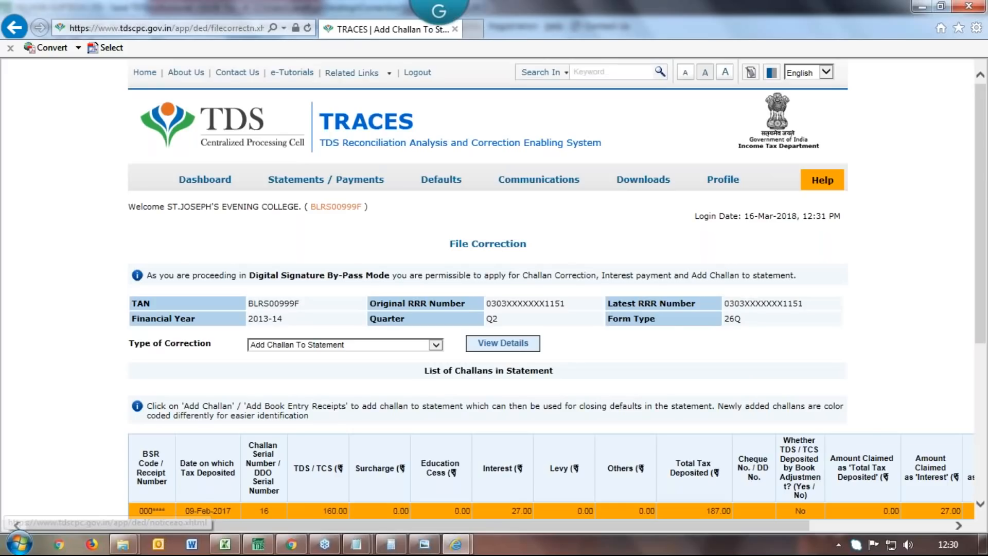
scroll(980, 342, down, 3)
drag(980, 342, 982, 373)
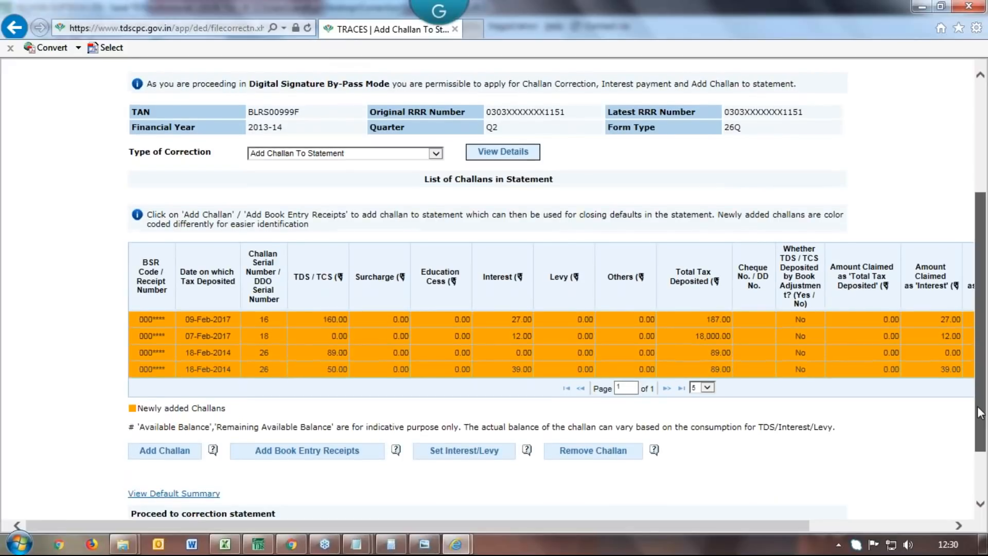
scroll(983, 374, down, 2)
click(165, 374)
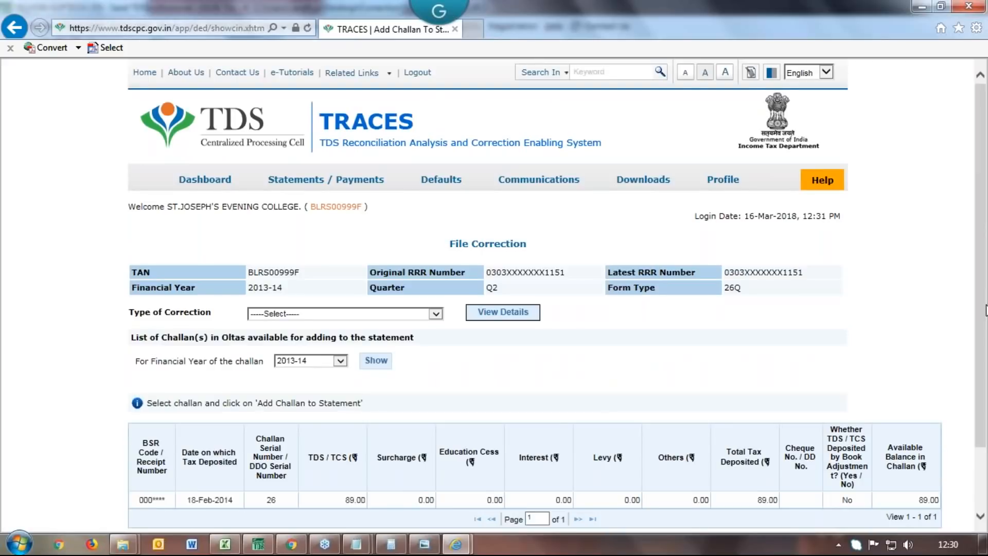
Select the 18-Feb-2014 challan of 89.00 and add it to the statement
drag(985, 310, 982, 392)
click(396, 426)
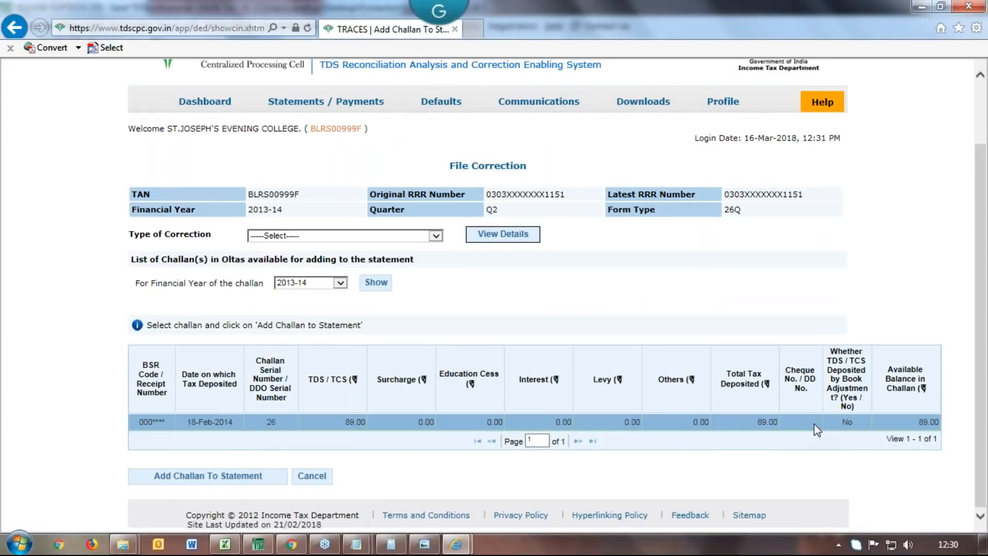
click(240, 480)
Set TDS/TCS to 0.00 and Levy to 89.00, then save the challan
drag(983, 282, 982, 388)
click(448, 264)
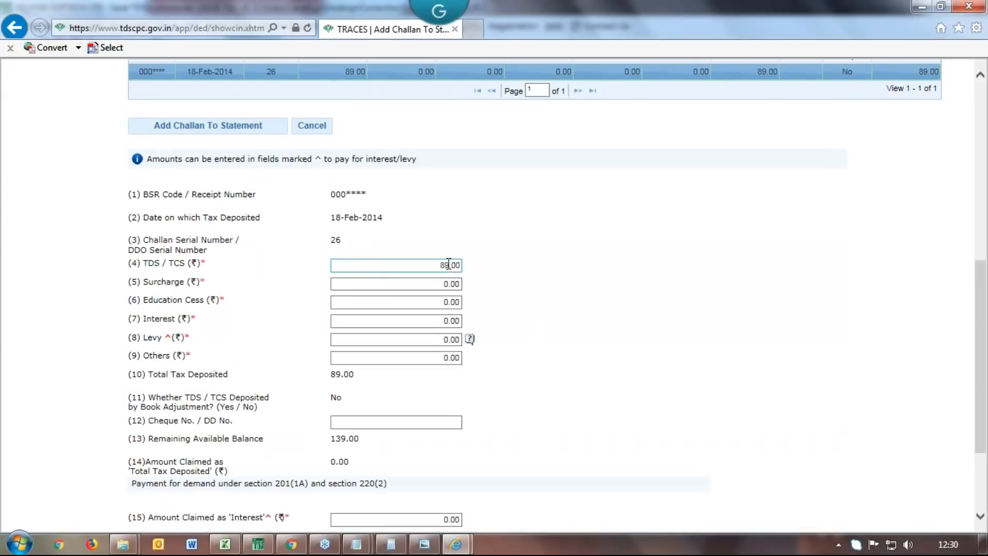
drag(449, 264, 423, 264)
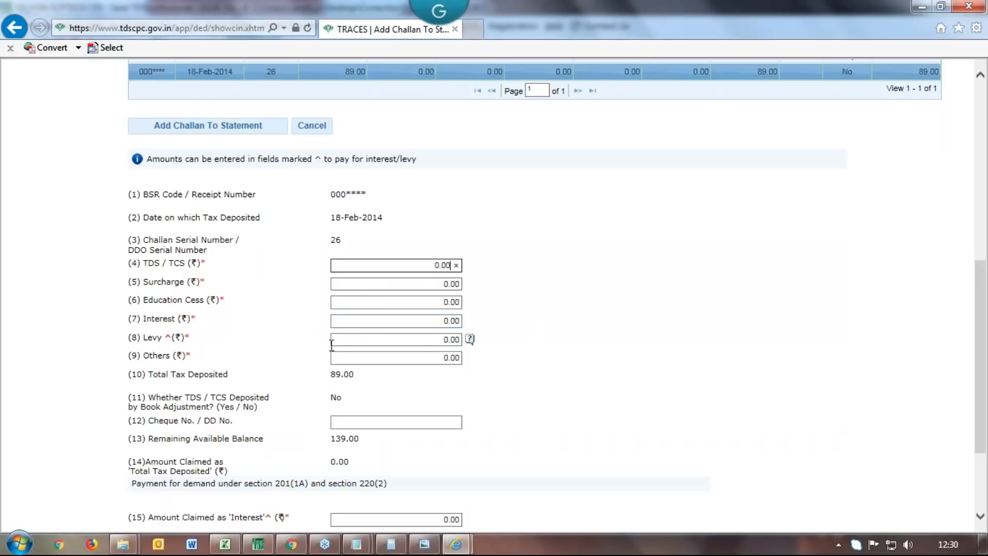
click(347, 339)
text(89.00)
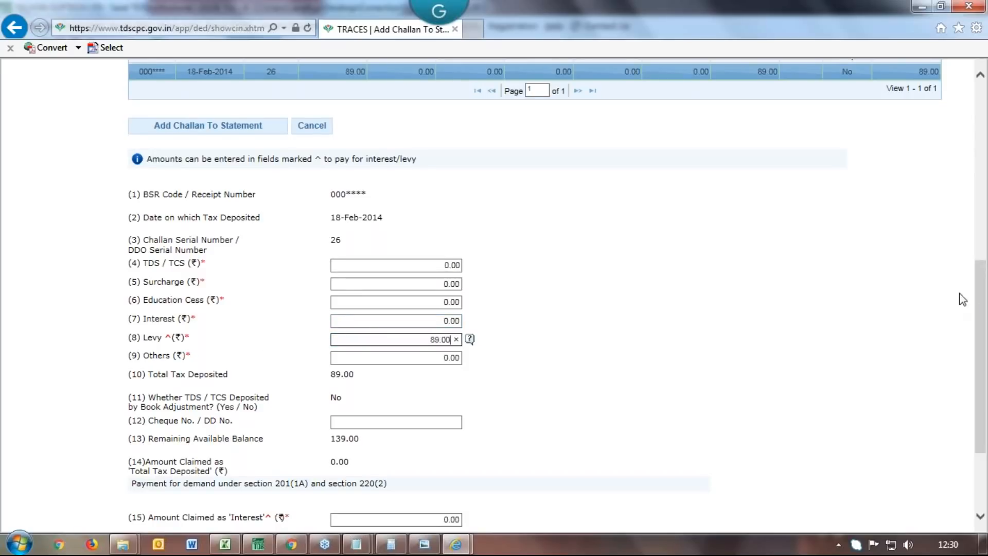
click(980, 325)
drag(981, 325, 981, 391)
click(140, 474)
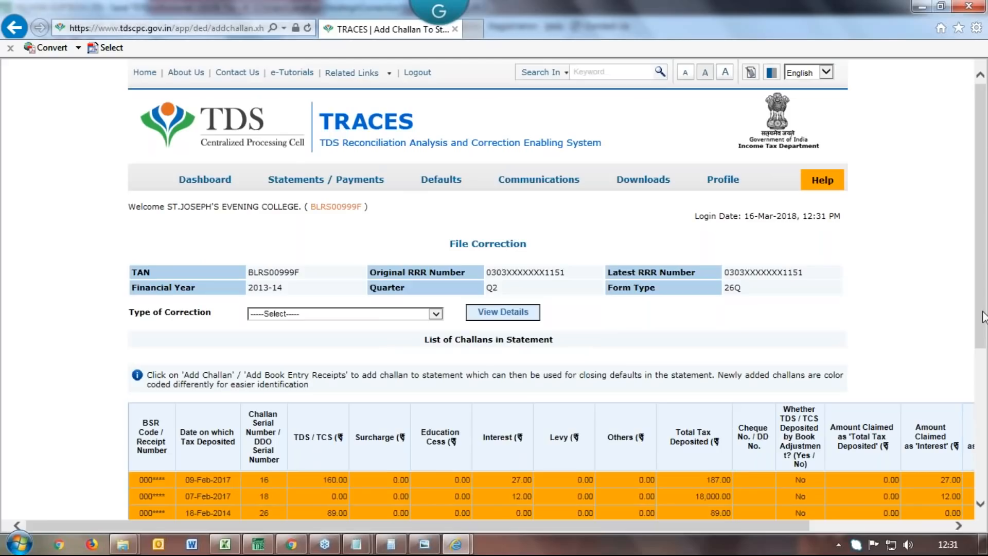
Scroll through the statement's challan list down to Submit Correction Statement
drag(982, 317, 983, 429)
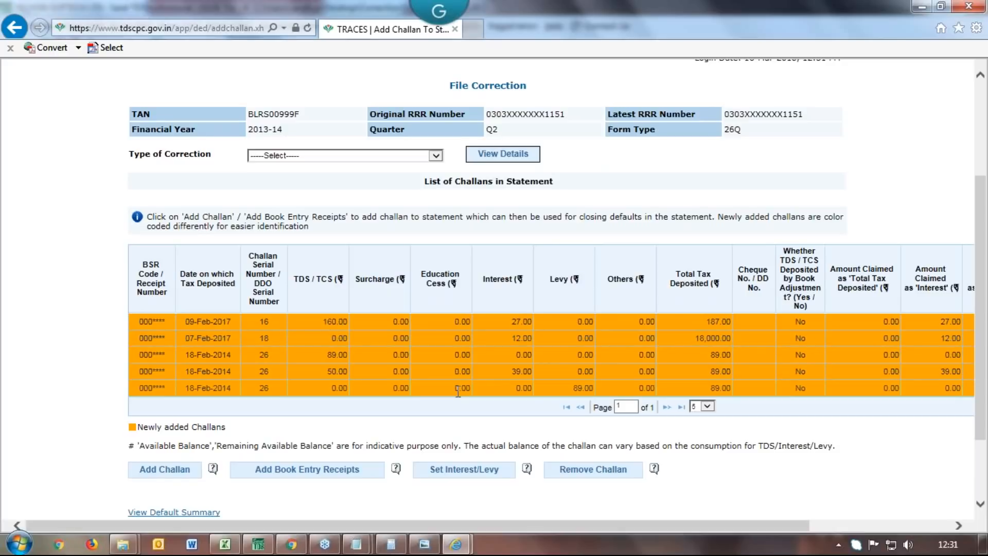
drag(983, 395, 983, 450)
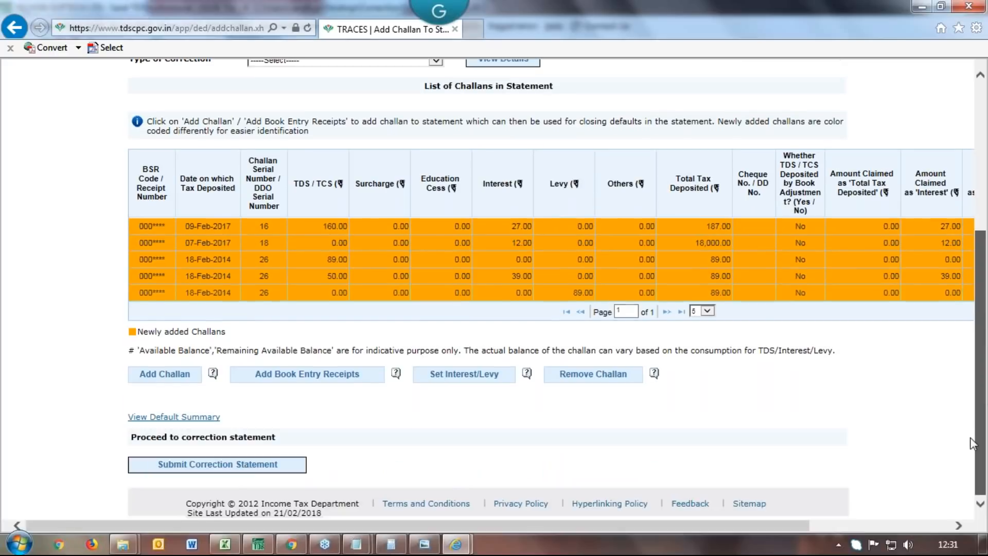
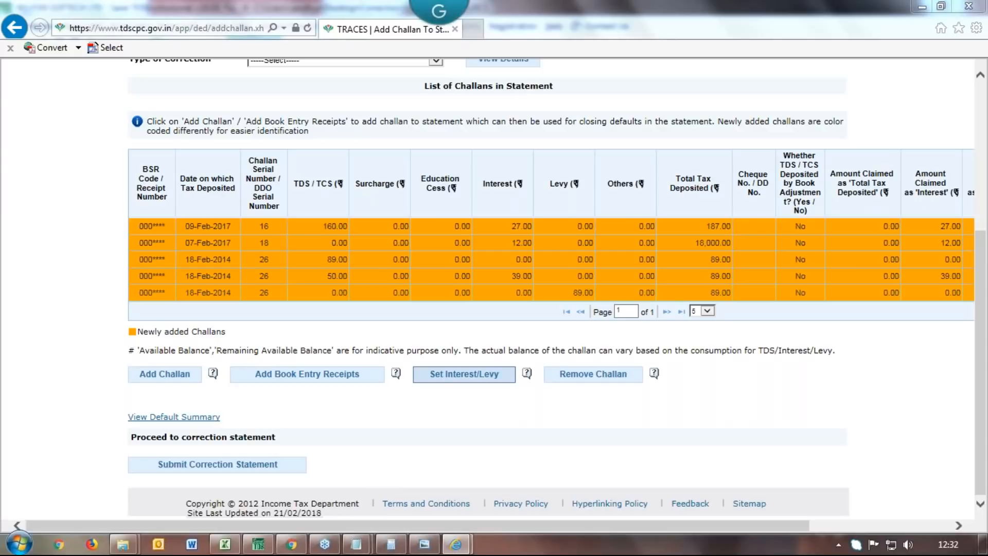
Open the Set Interest/Levy form for the 18-Feb-2014 challan, serial 26
click(464, 375)
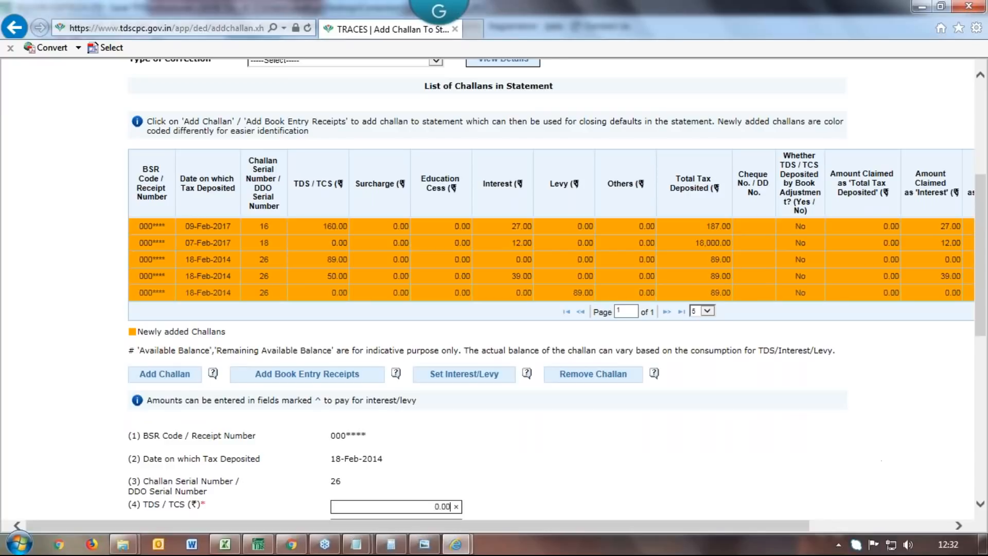
With levy at 89.00, dismiss the session-expiry message and close the TRACES login and Add Challan windows
scroll(979, 509, down, 8)
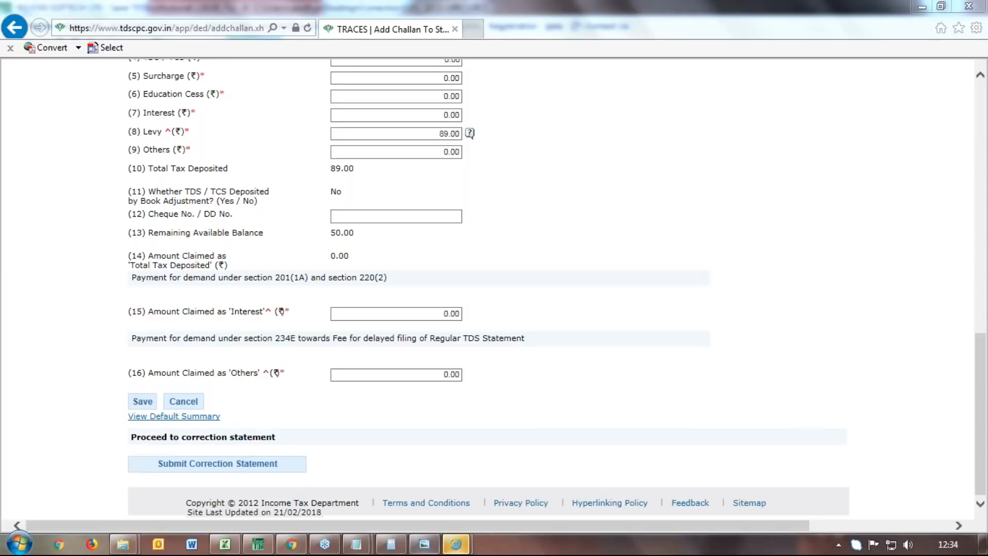
mouse_move(456, 544)
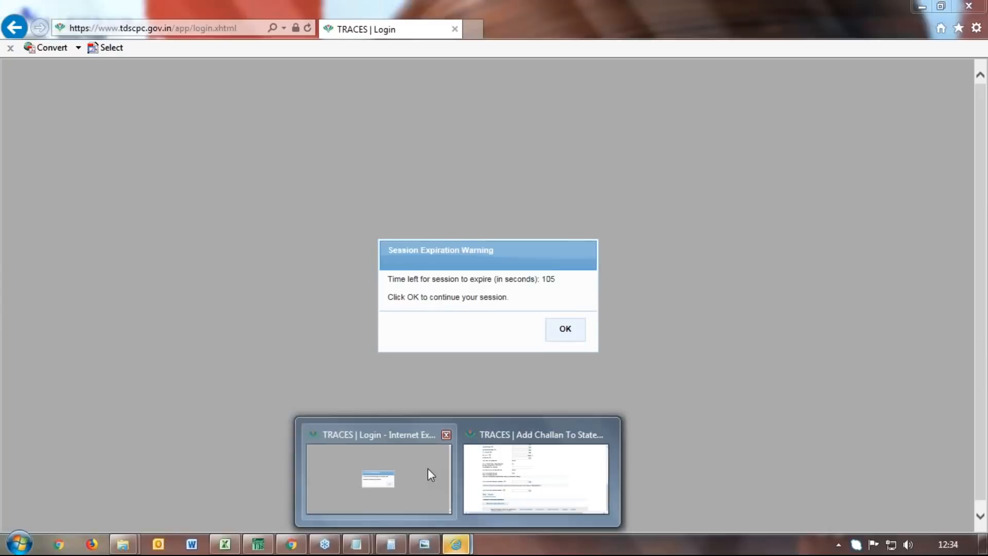
click(428, 468)
click(565, 329)
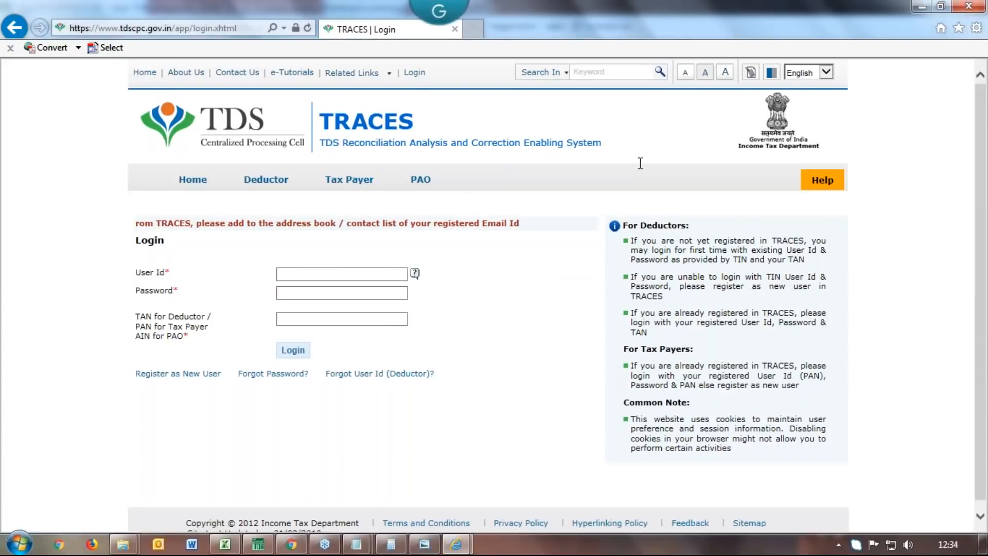
click(976, 6)
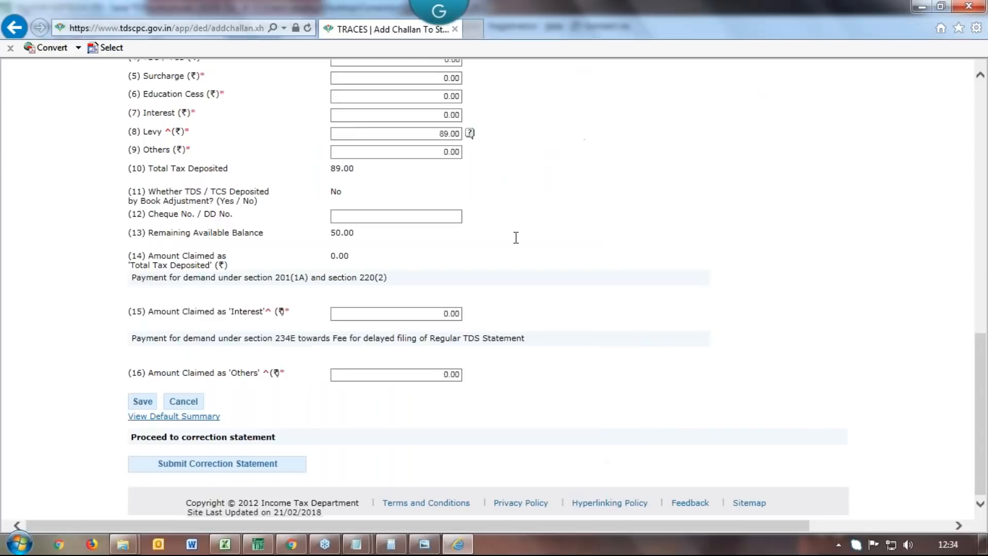
click(978, 6)
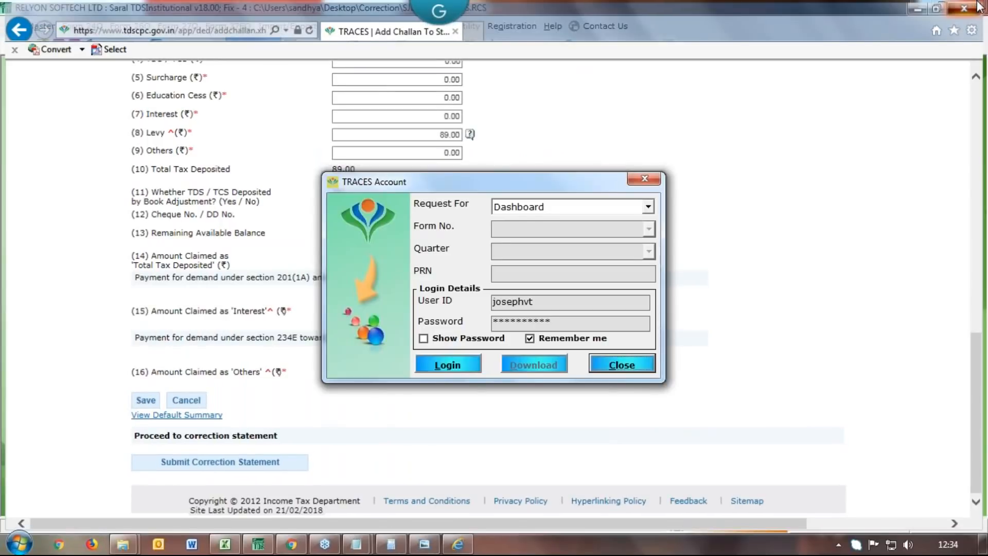